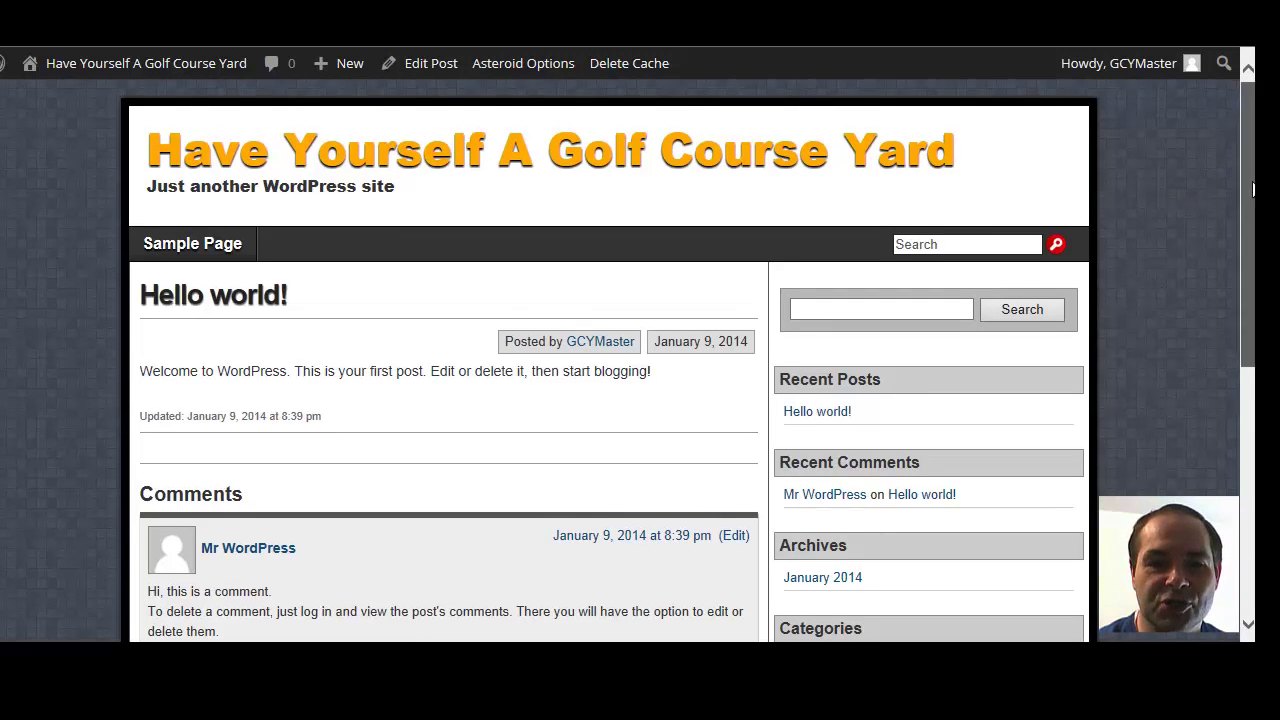
# Look over the live Hello world! post and its sidebar sections down to Meta
pyautogui.moveTo(1251, 180); pyautogui.dragTo(1251, 348)
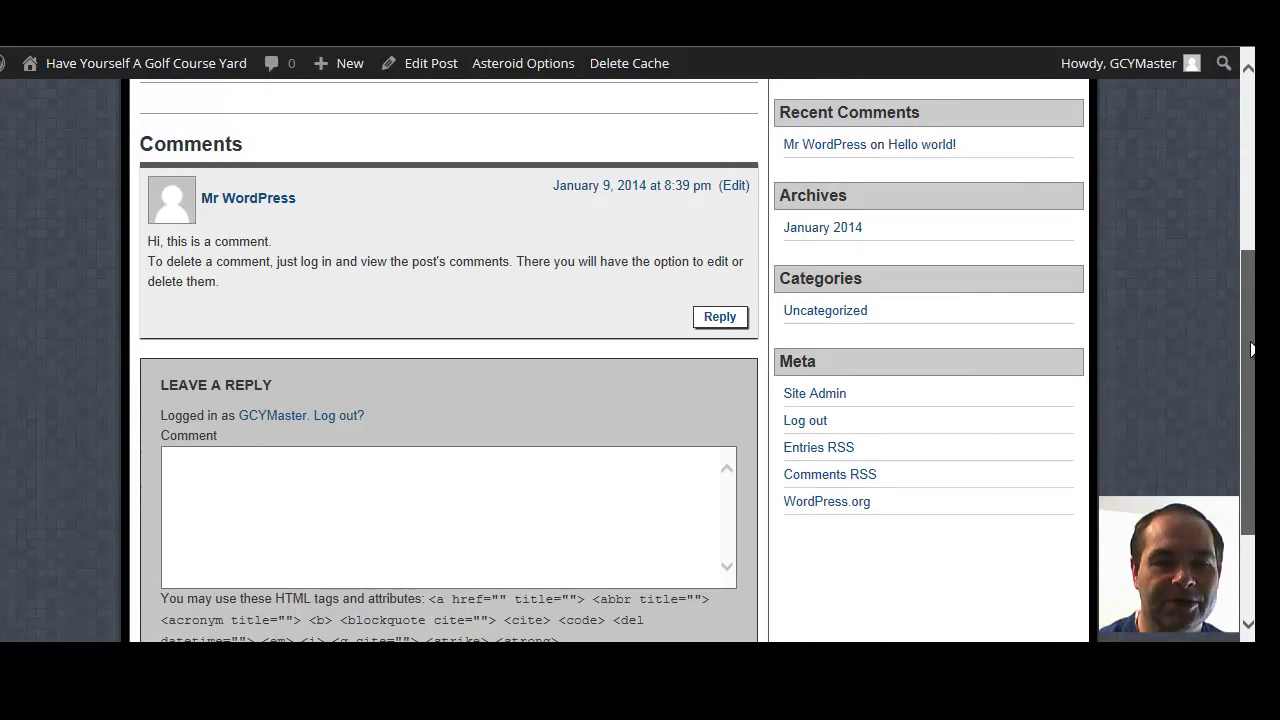
pyautogui.scroll(5, 1251, 348)
pyautogui.scroll(-4, 1235, 298)
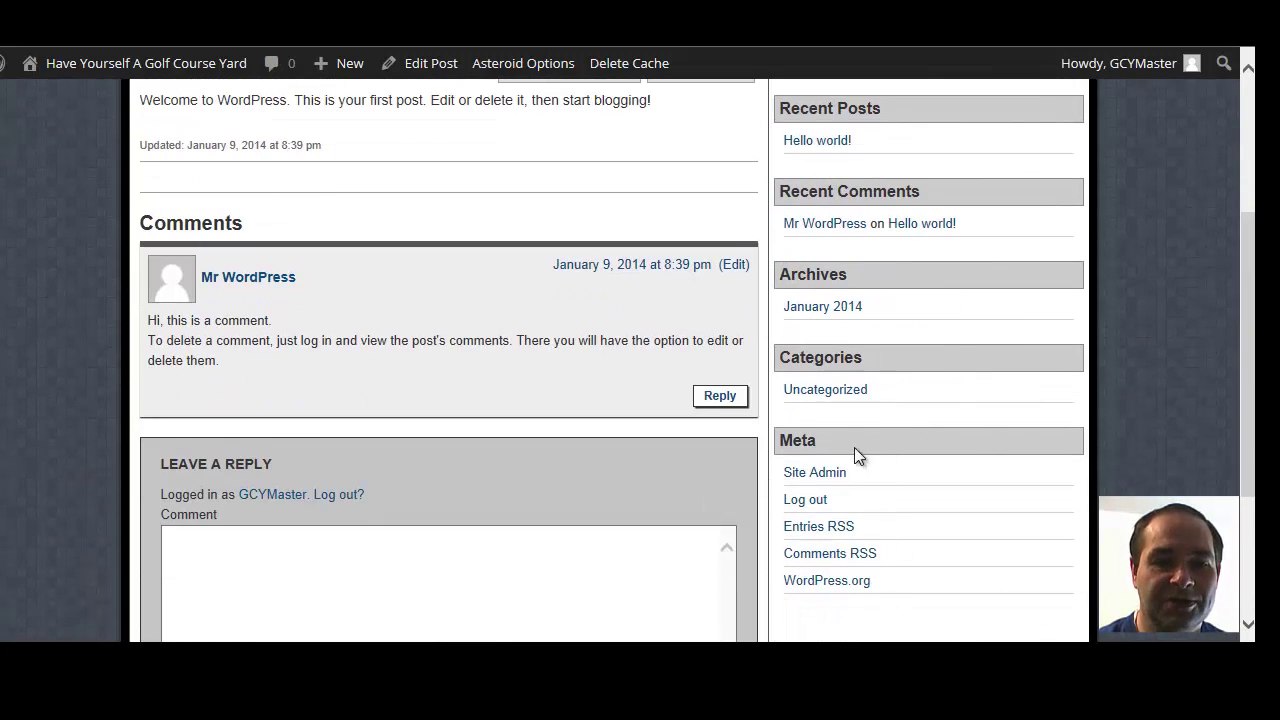
# Switch to the site's admin area and open the theme's Widgets page
pyautogui.moveTo(1140, 63)
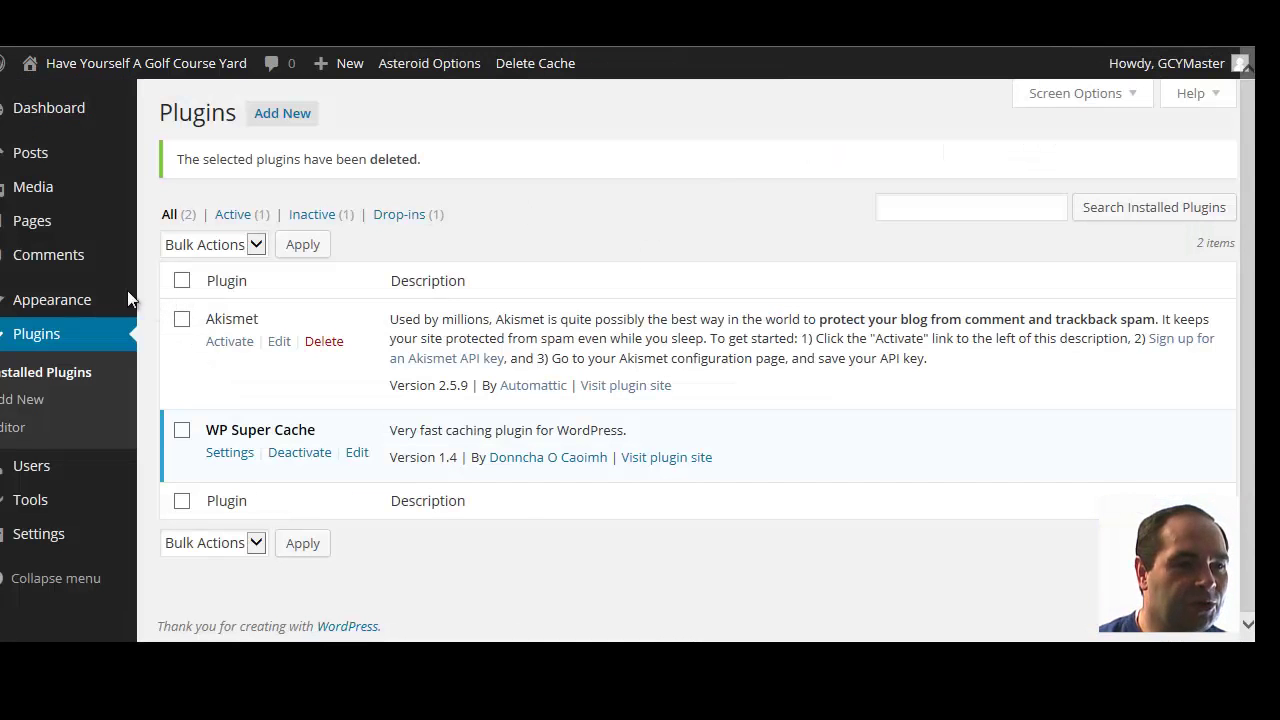
pyautogui.moveTo(80, 299)
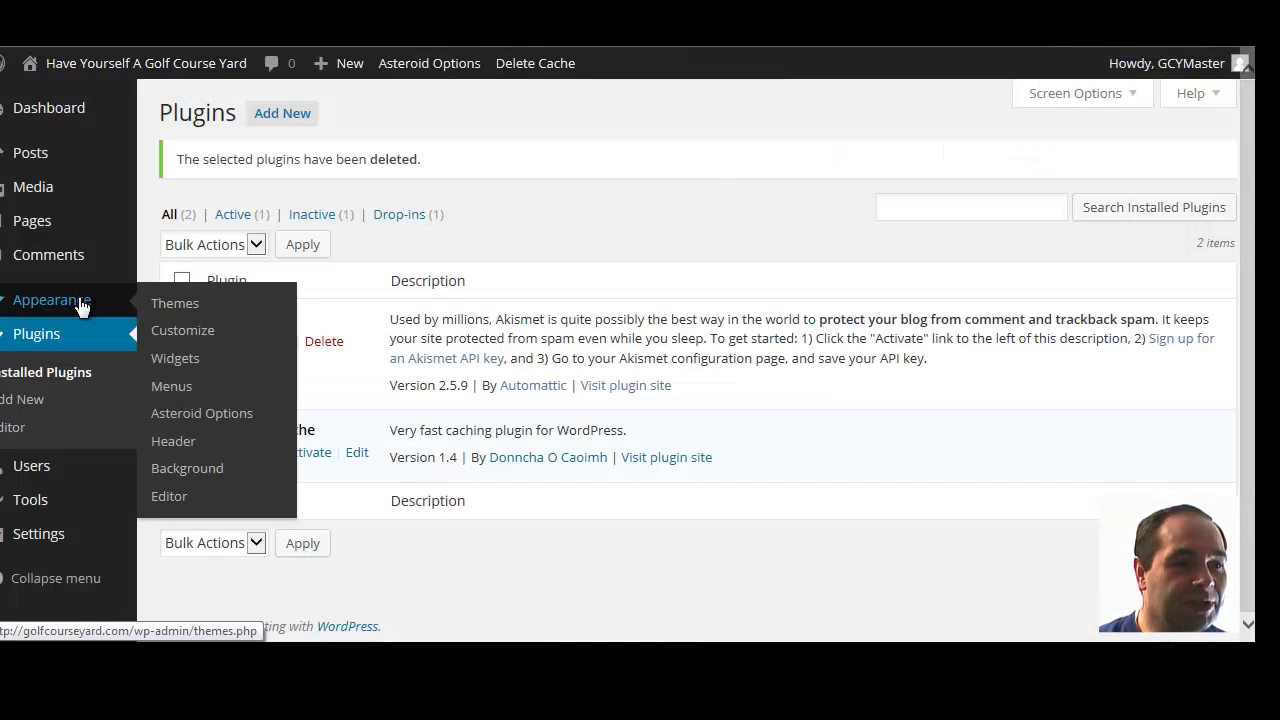
pyautogui.click(191, 366)
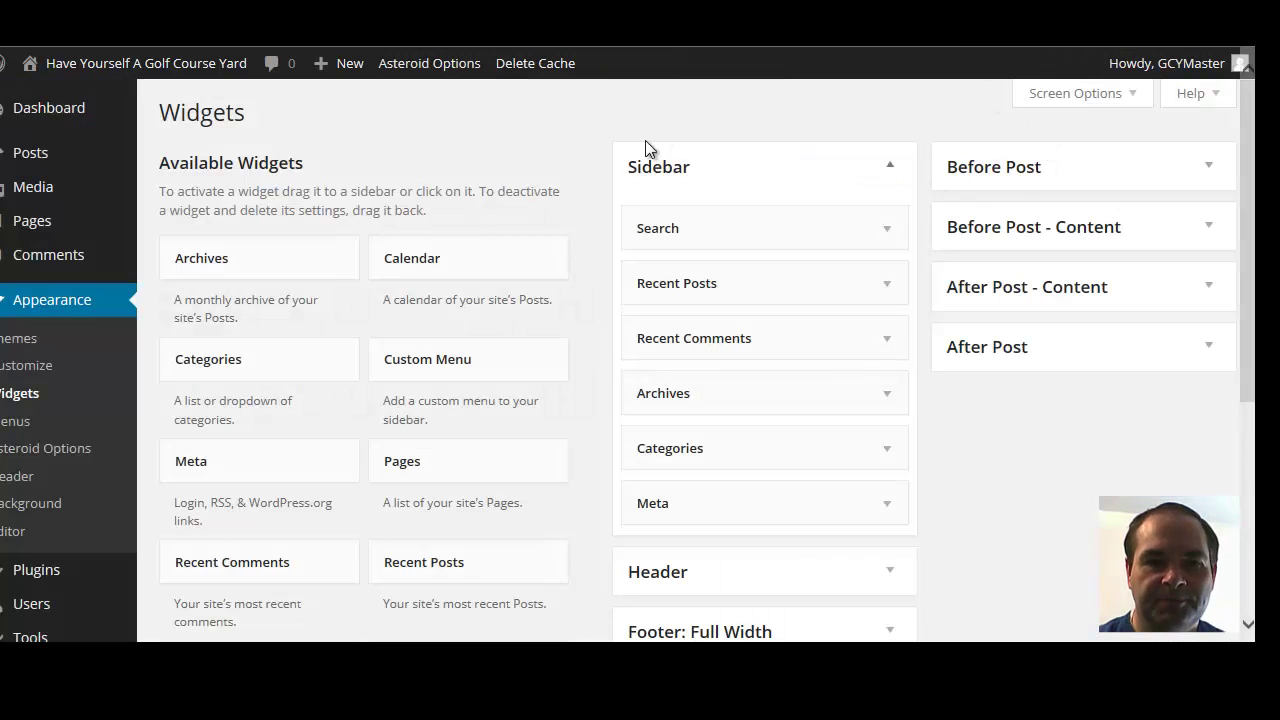
# Examine the available widgets, the inactive widgets section and the theme's widget areas, including the sidebar
pyautogui.scroll(-1, 550, 164)
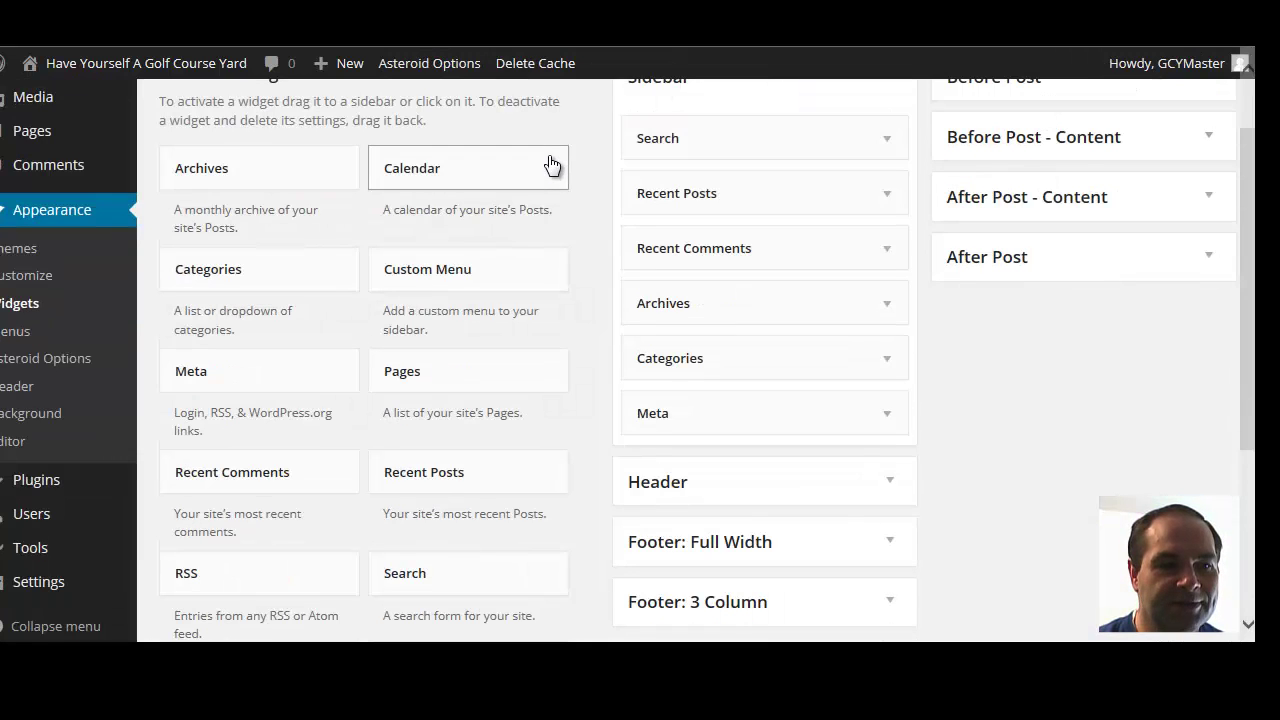
pyautogui.scroll(1, 543, 160)
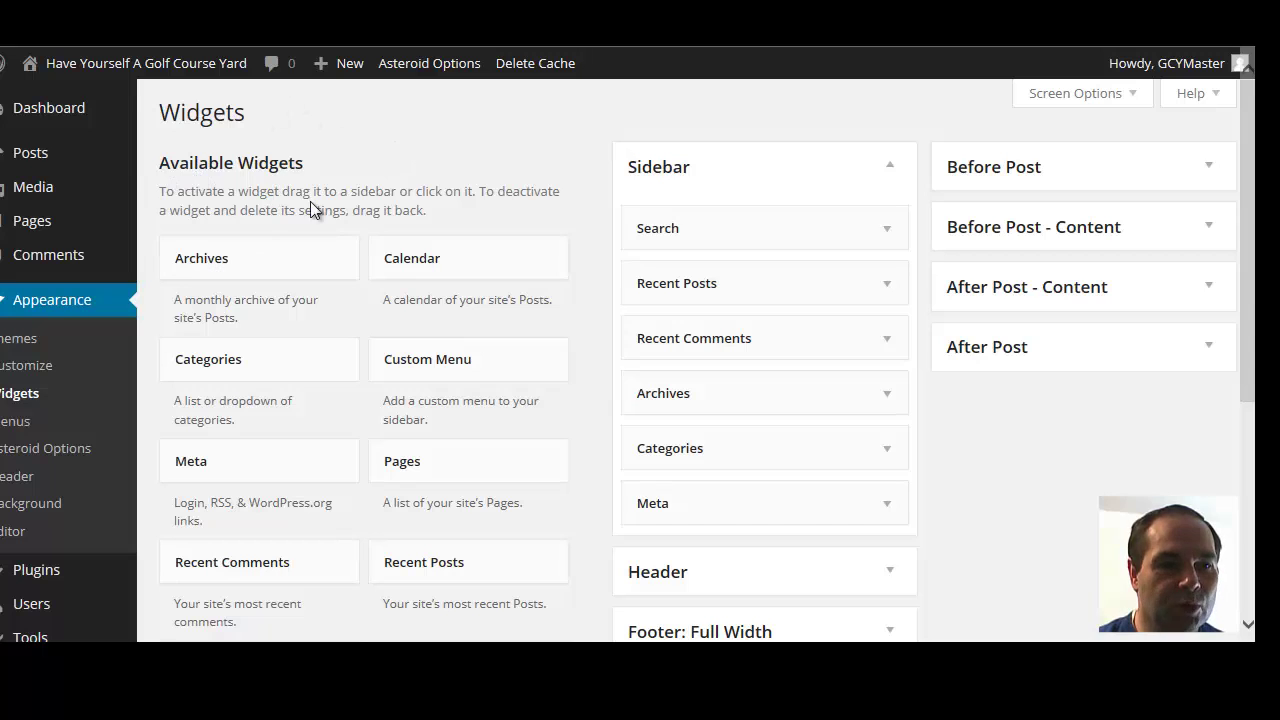
pyautogui.scroll(-4, 310, 290)
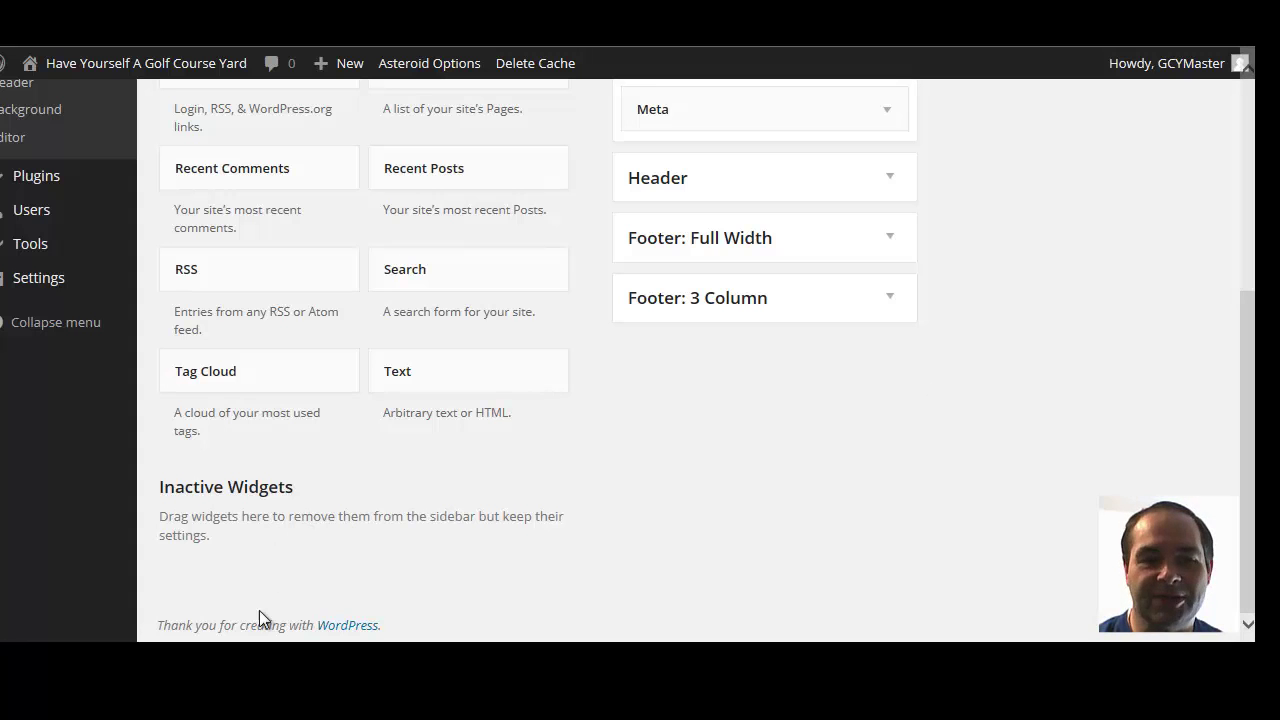
pyautogui.scroll(4, 572, 444)
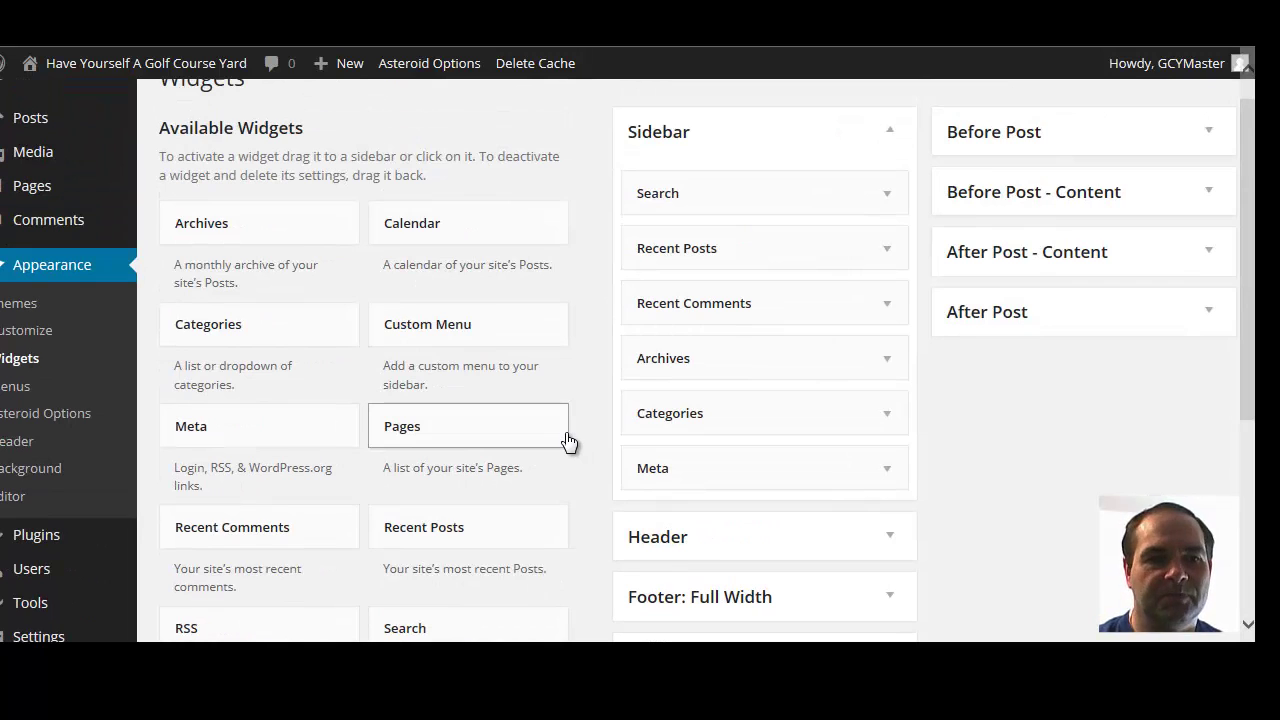
pyautogui.scroll(1, 567, 438)
pyautogui.scroll(-1, 569, 431)
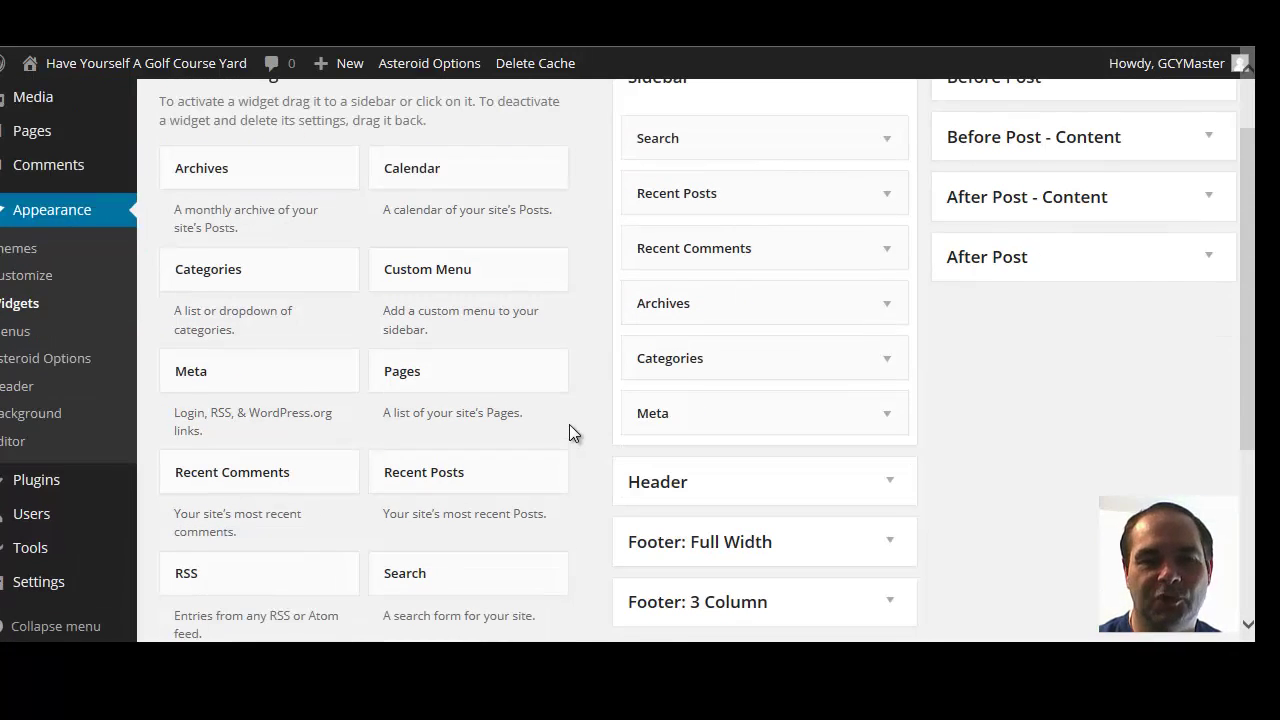
pyautogui.scroll(1, 572, 424)
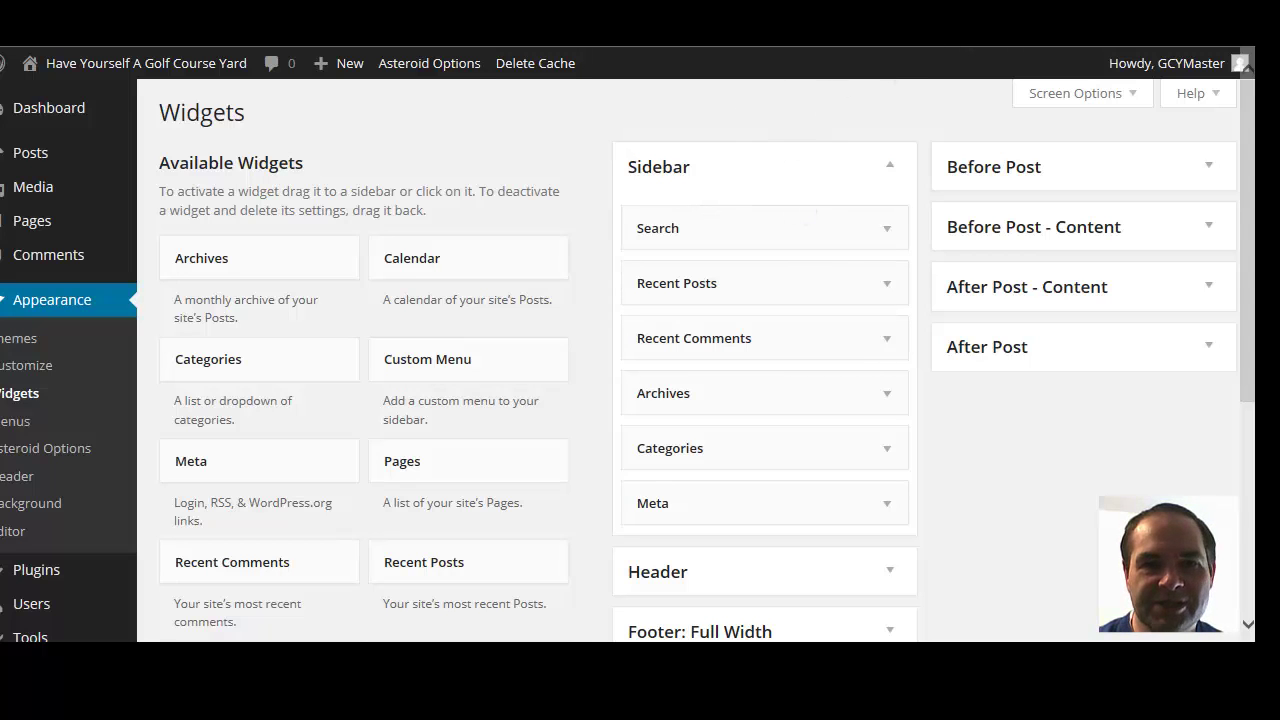
# Compare the live post's sidebar with the widget setup and return to the Widgets page
pyautogui.hotkey('ctrl', 'Tab')
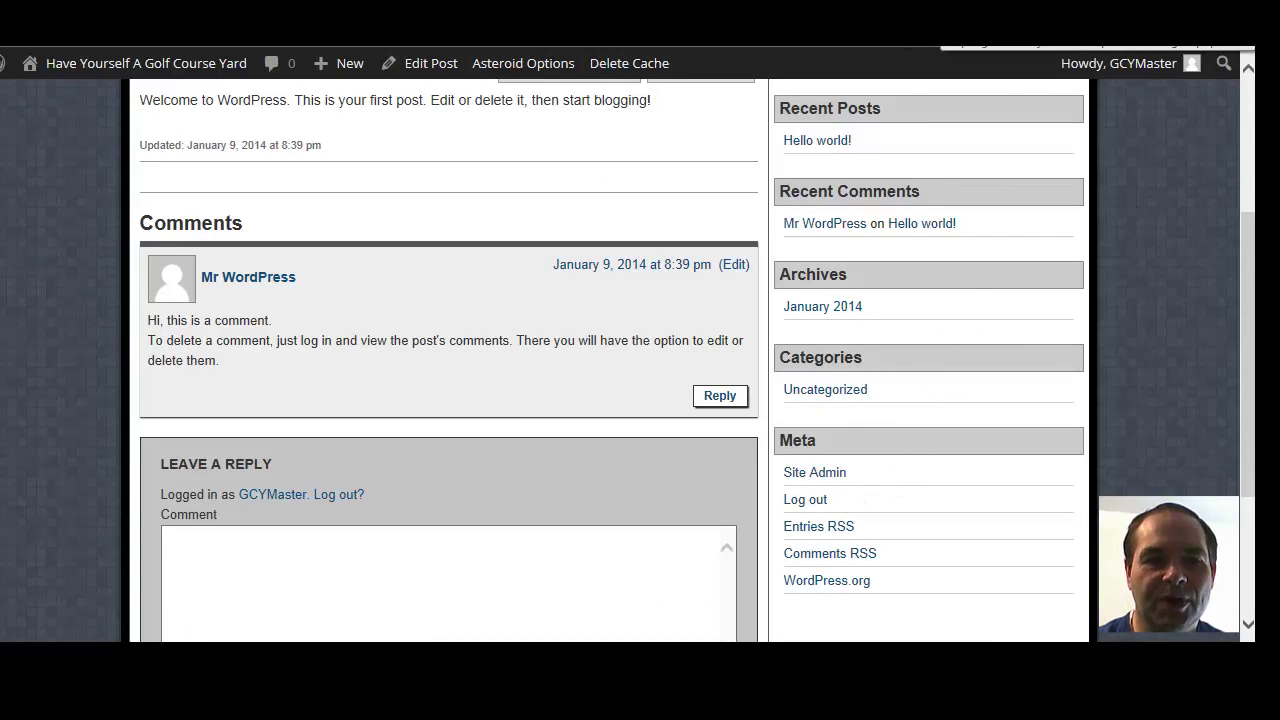
pyautogui.hotkey('ctrl', 'Tab')
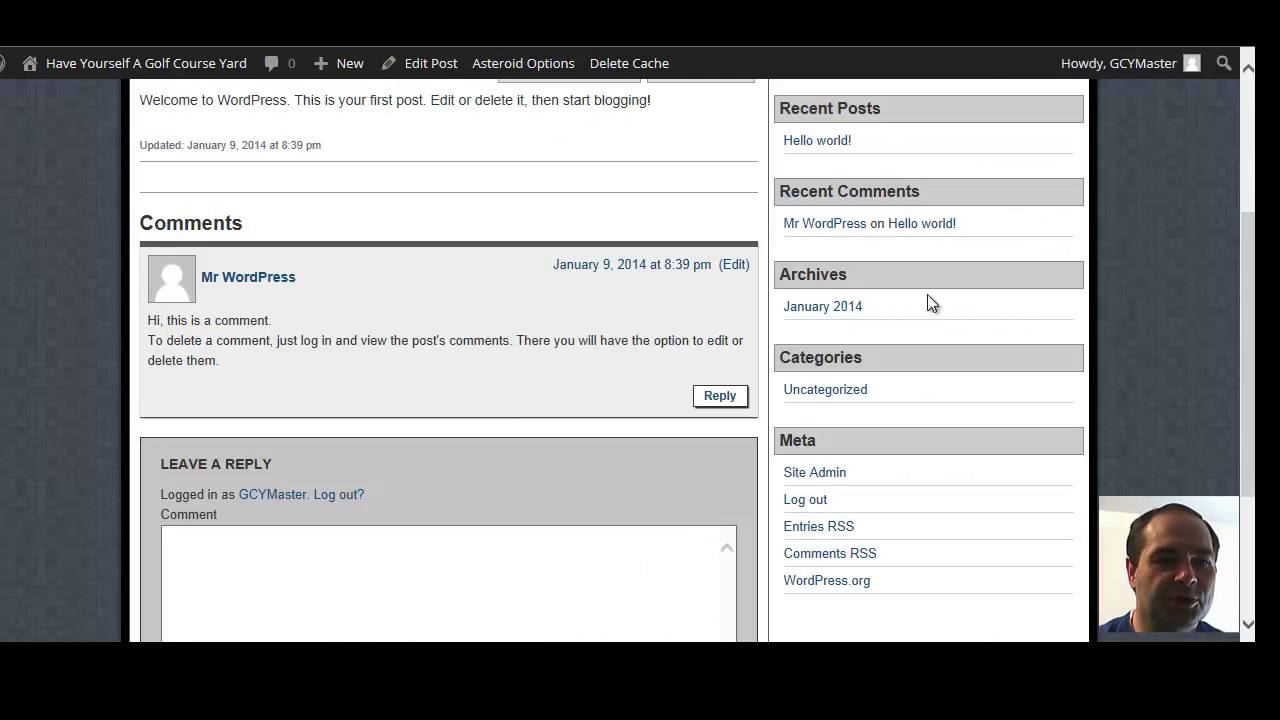
pyautogui.scroll(3, 927, 304)
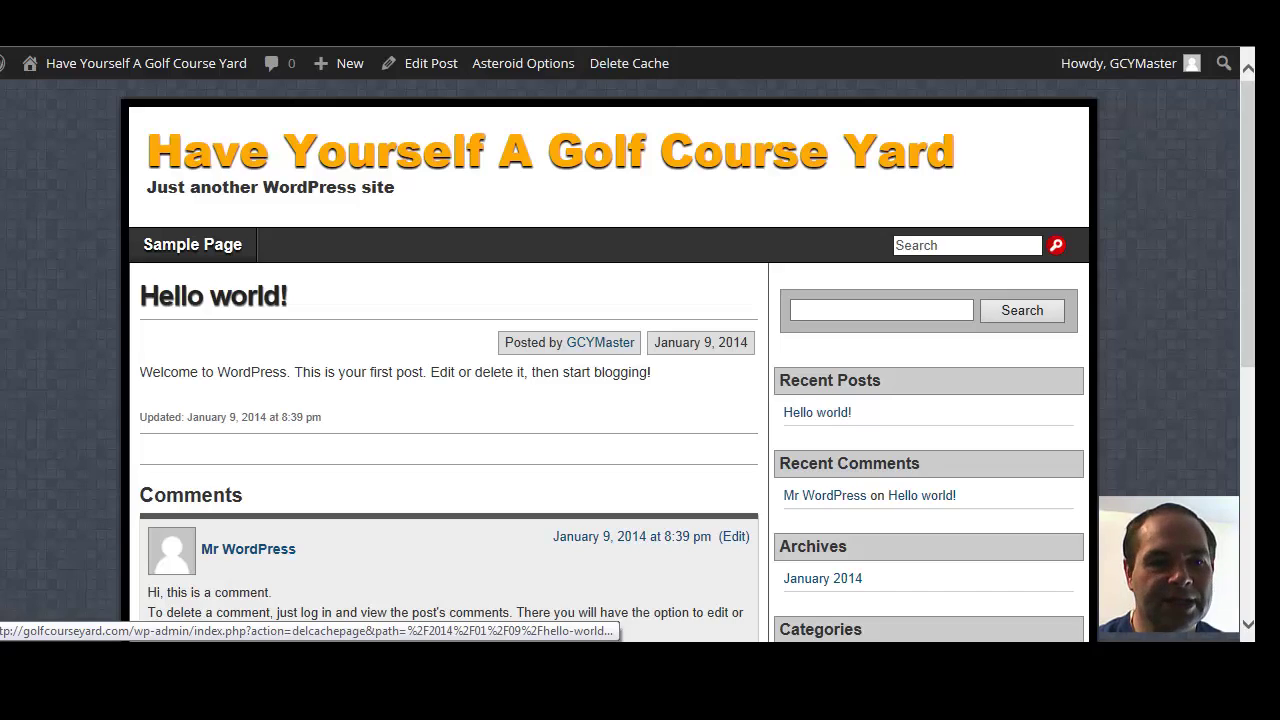
pyautogui.click(629, 63)
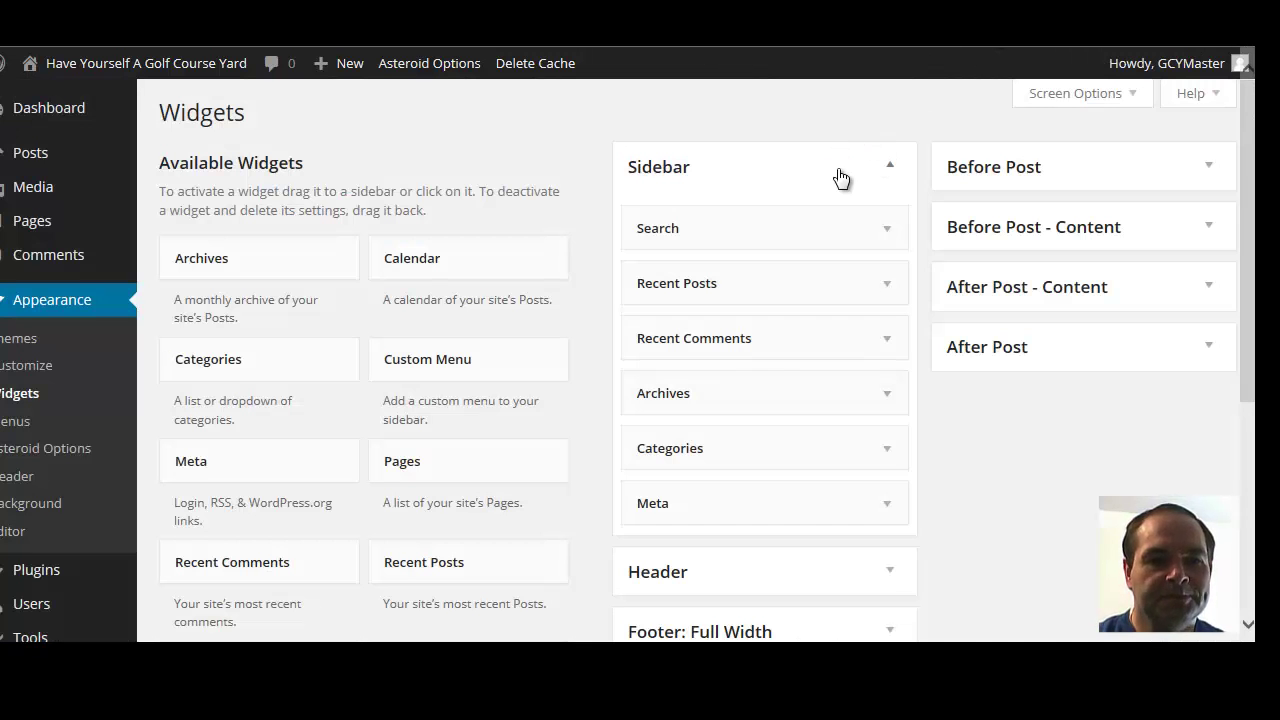
# Remove the Meta widget from the Sidebar area by moving it back to the available widgets
pyautogui.scroll(-1, 783, 314)
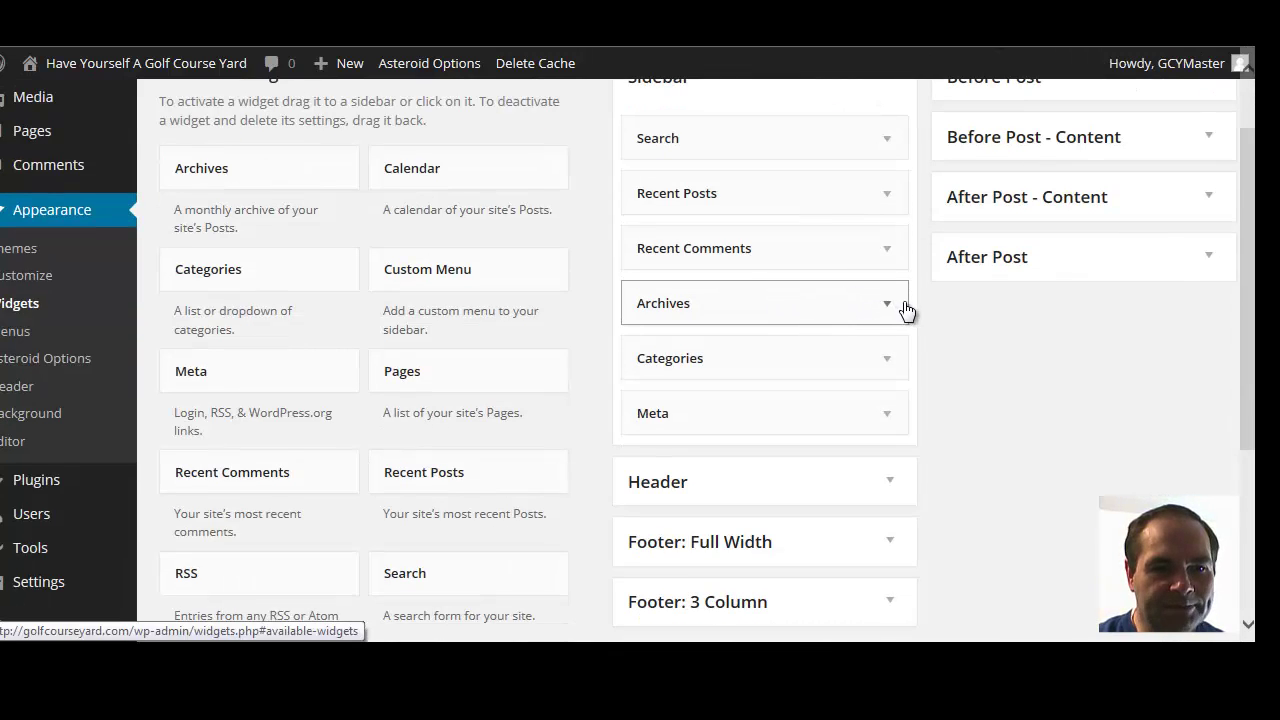
pyautogui.click(884, 418)
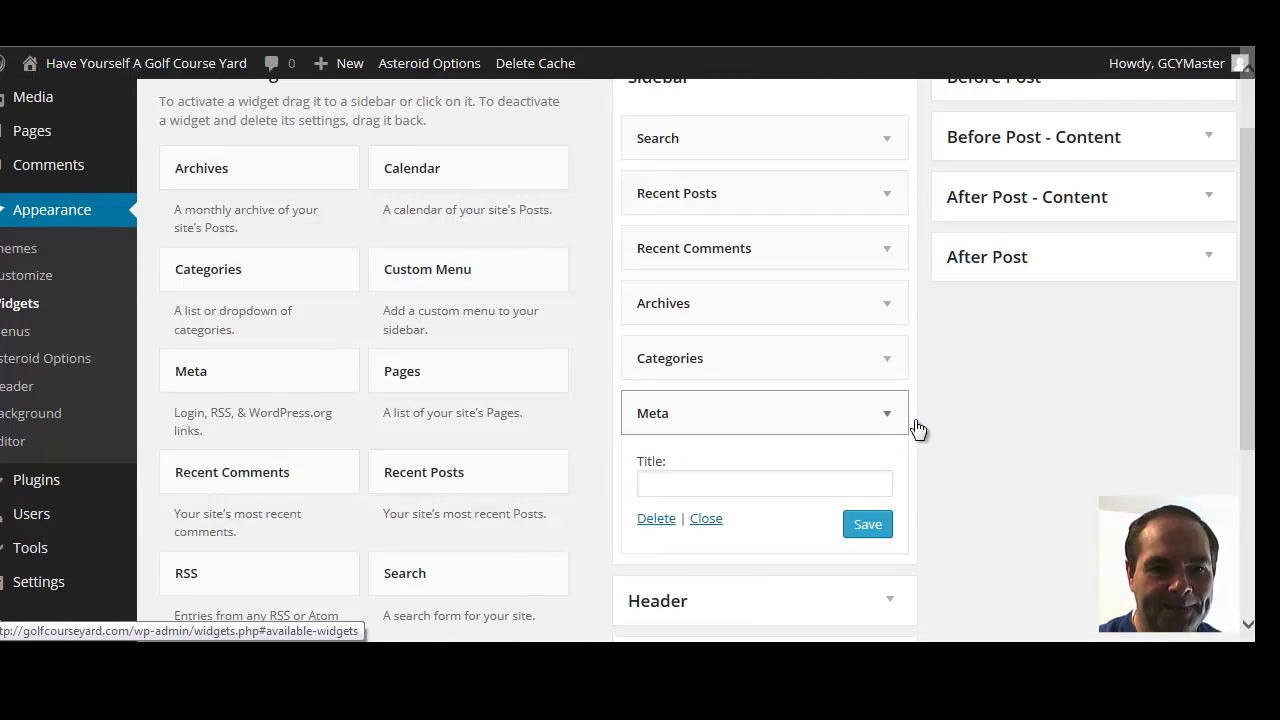
pyautogui.scroll(-3, 977, 413)
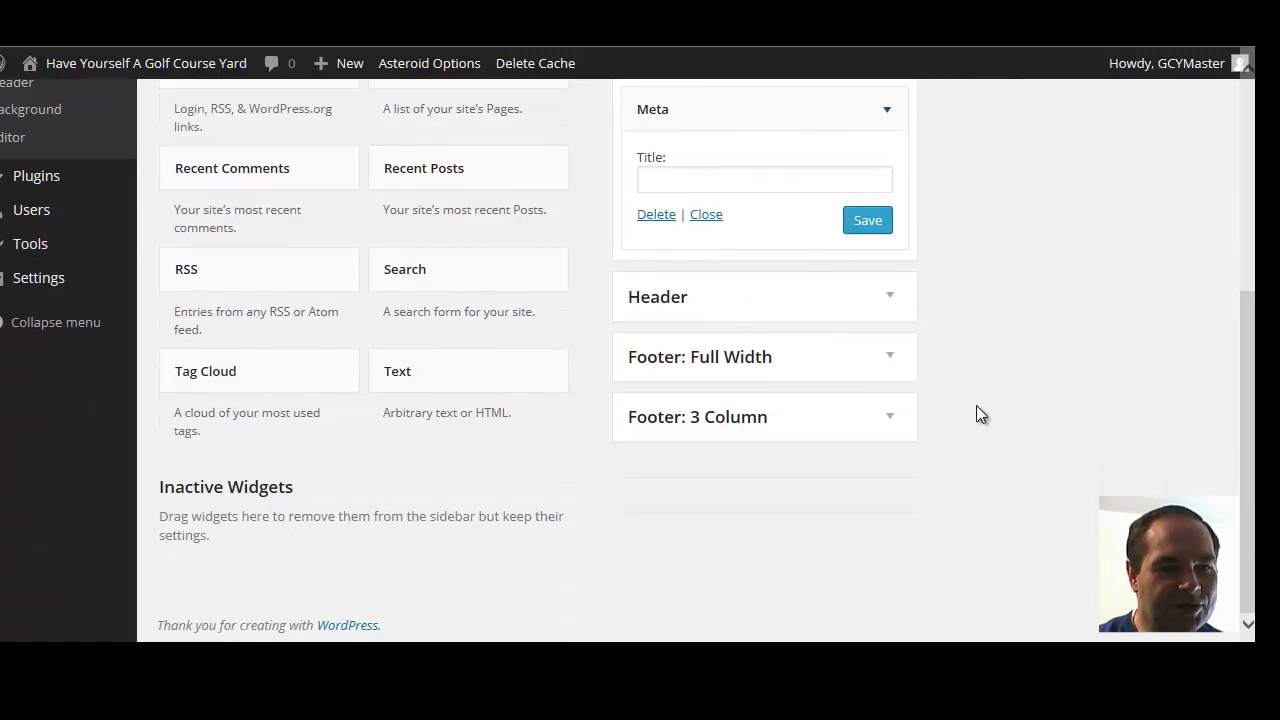
pyautogui.scroll(2, 976, 405)
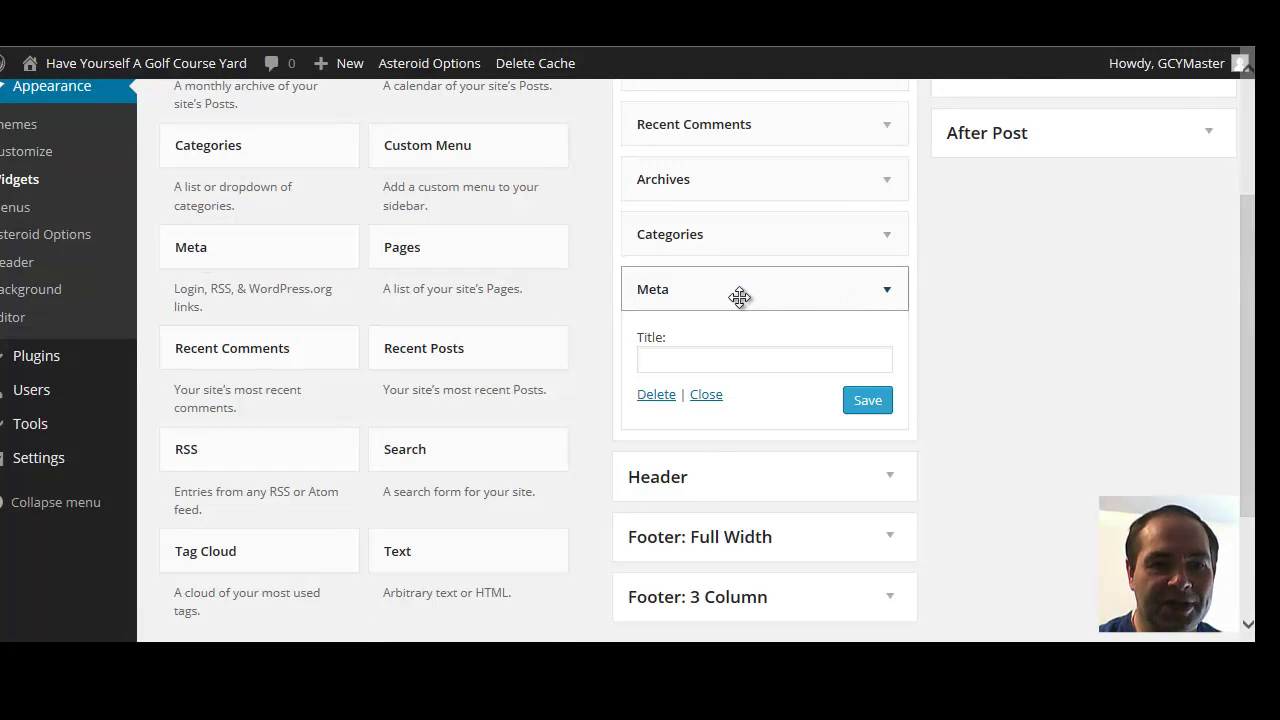
pyautogui.moveTo(694, 297); pyautogui.dragTo(308, 487)
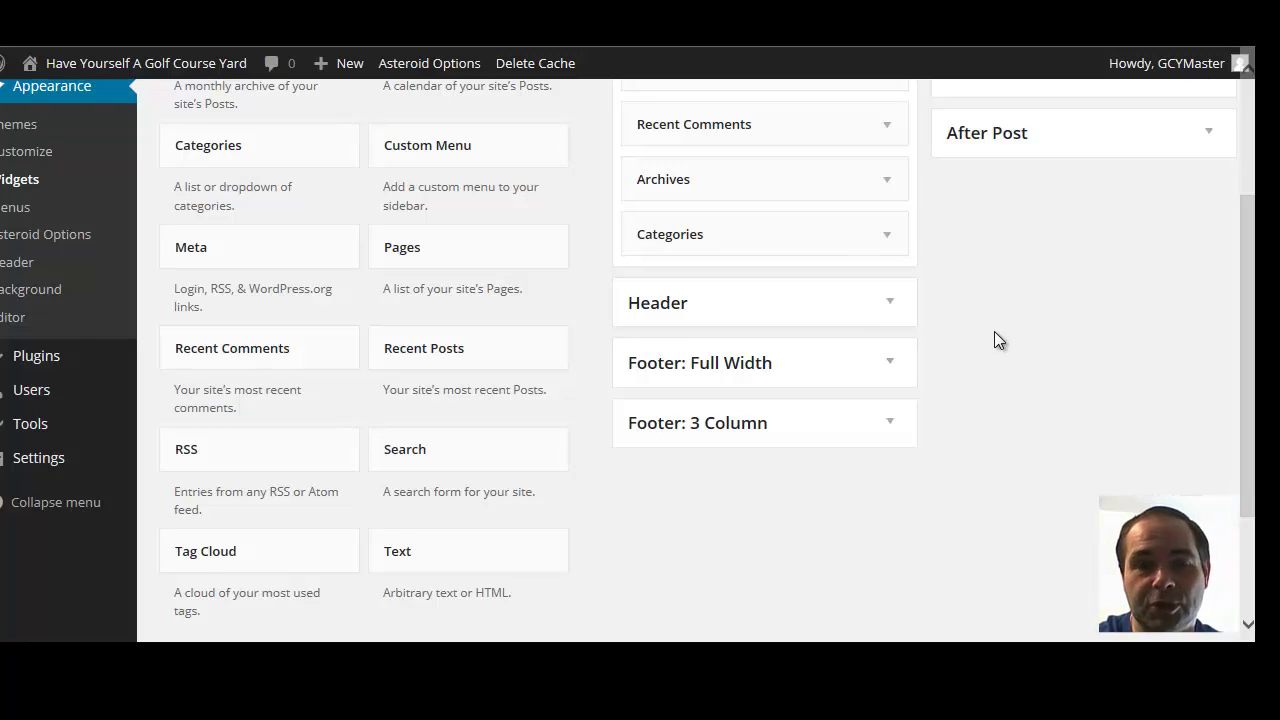
# Expand and collapse the Header widget area to check its contents, and view the live site's sidebar
pyautogui.scroll(-1, 994, 331)
pyautogui.scroll(2, 994, 331)
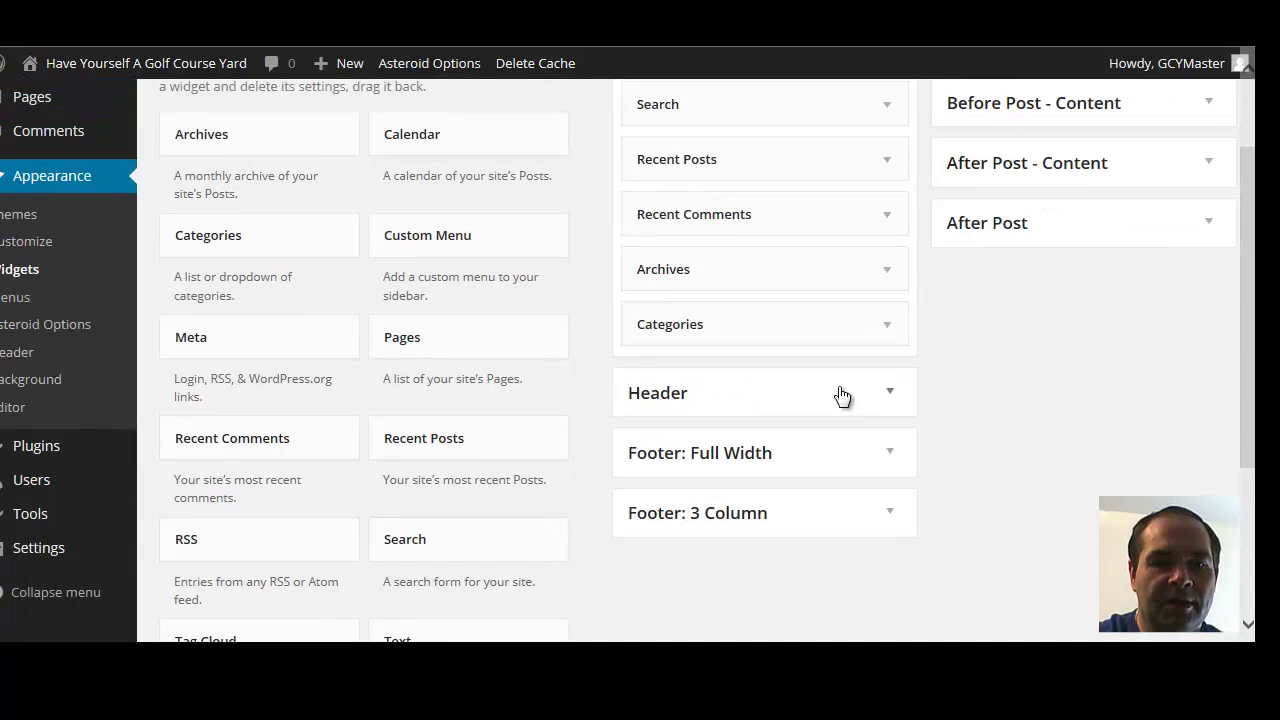
pyautogui.click(889, 395)
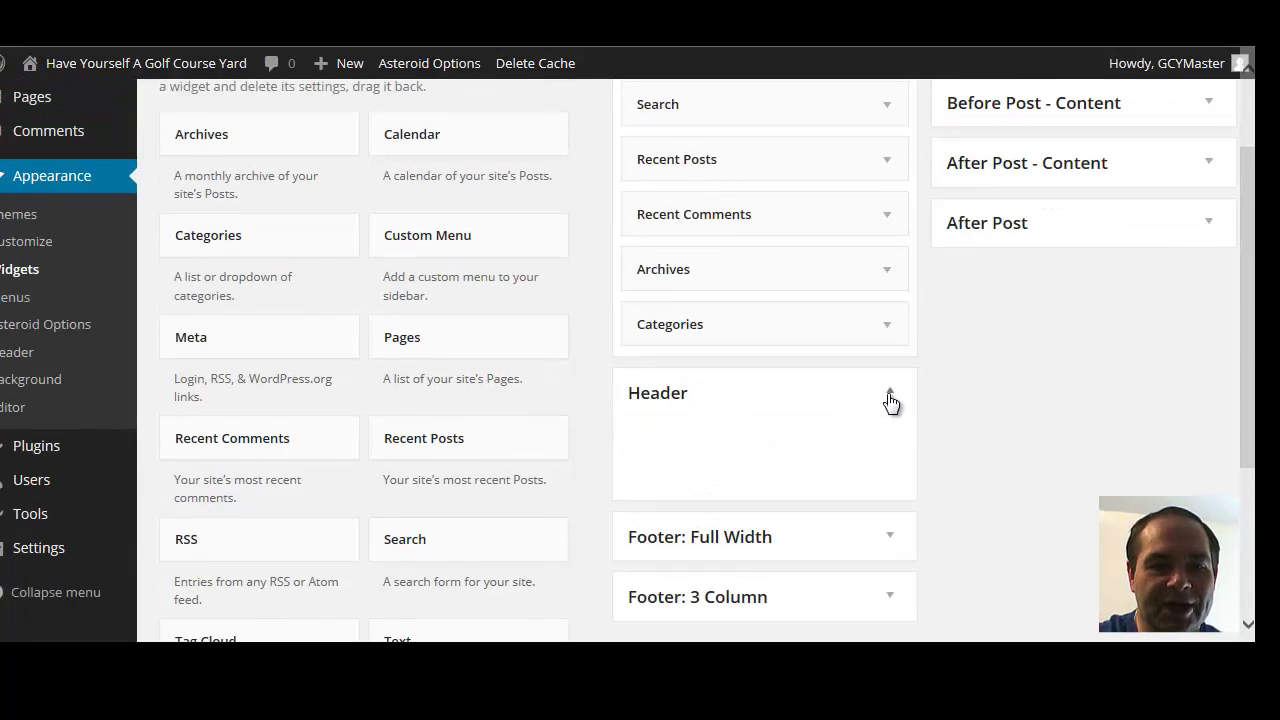
pyautogui.click(889, 395)
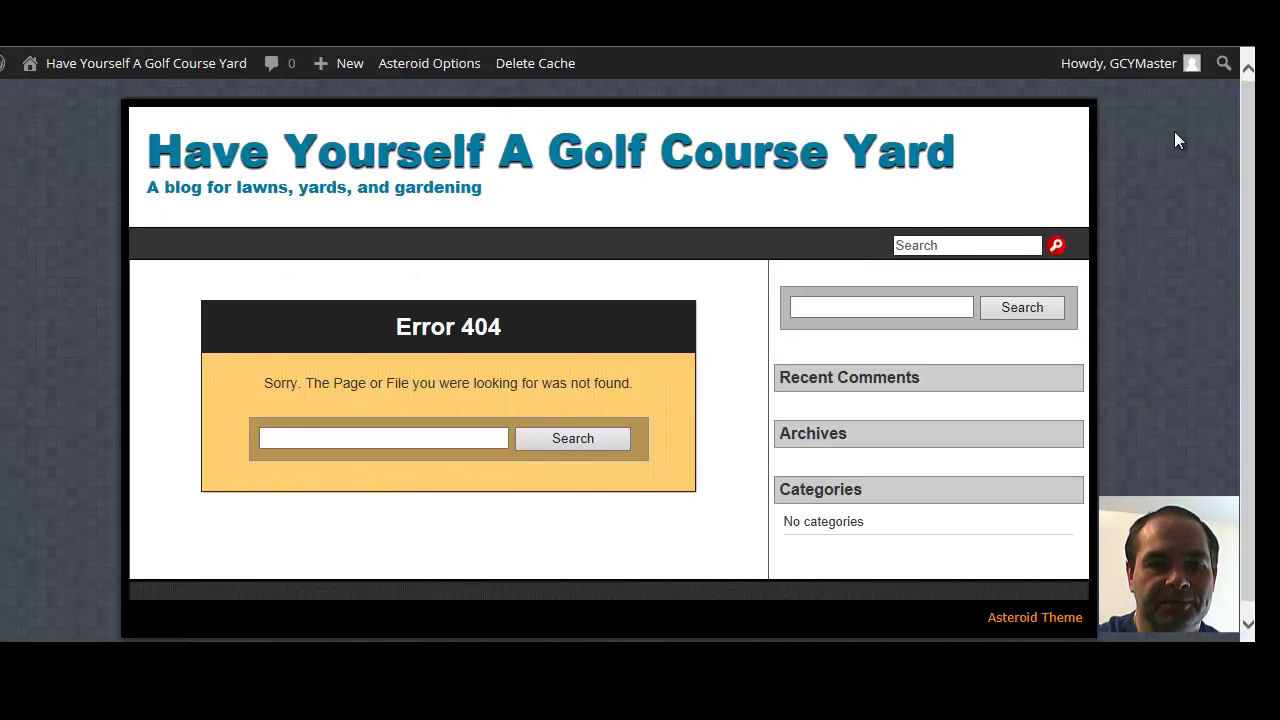
pyautogui.scroll(-1, 1104, 314)
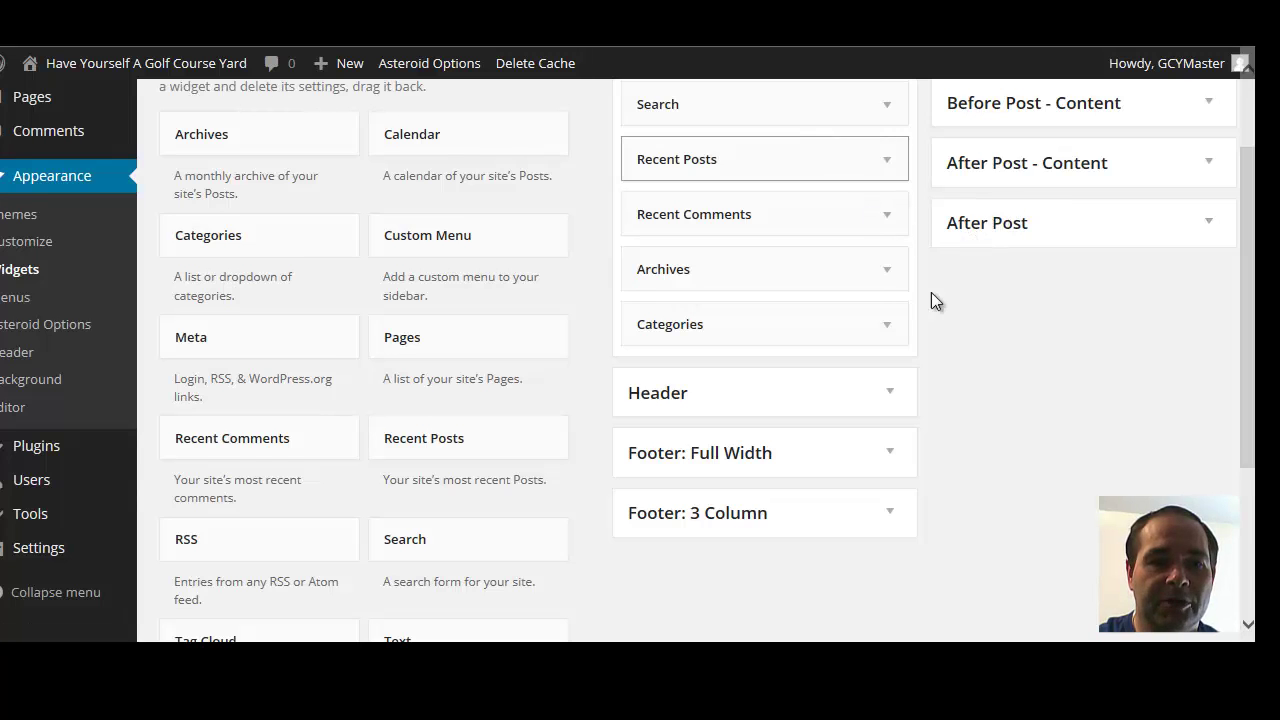
# Add the Pages widget to the Sidebar area between Search and Recent Posts
pyautogui.scroll(2, 931, 292)
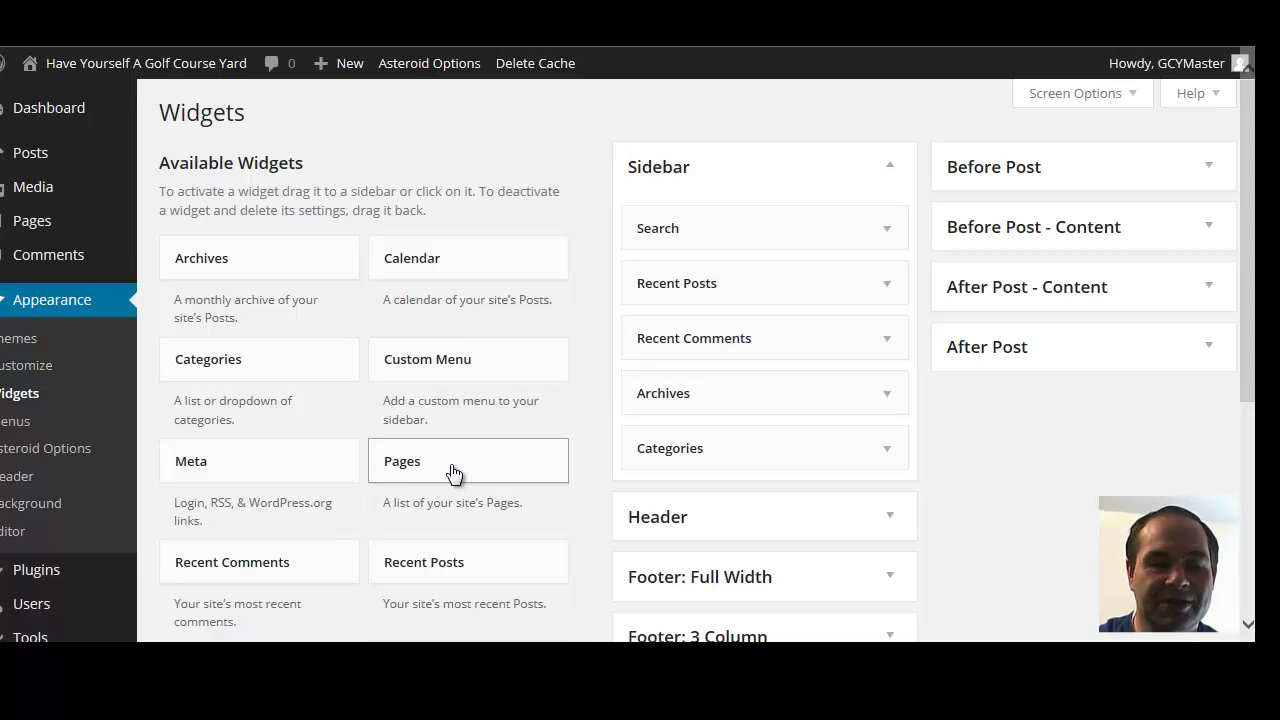
pyautogui.moveTo(452, 472); pyautogui.dragTo(706, 283)
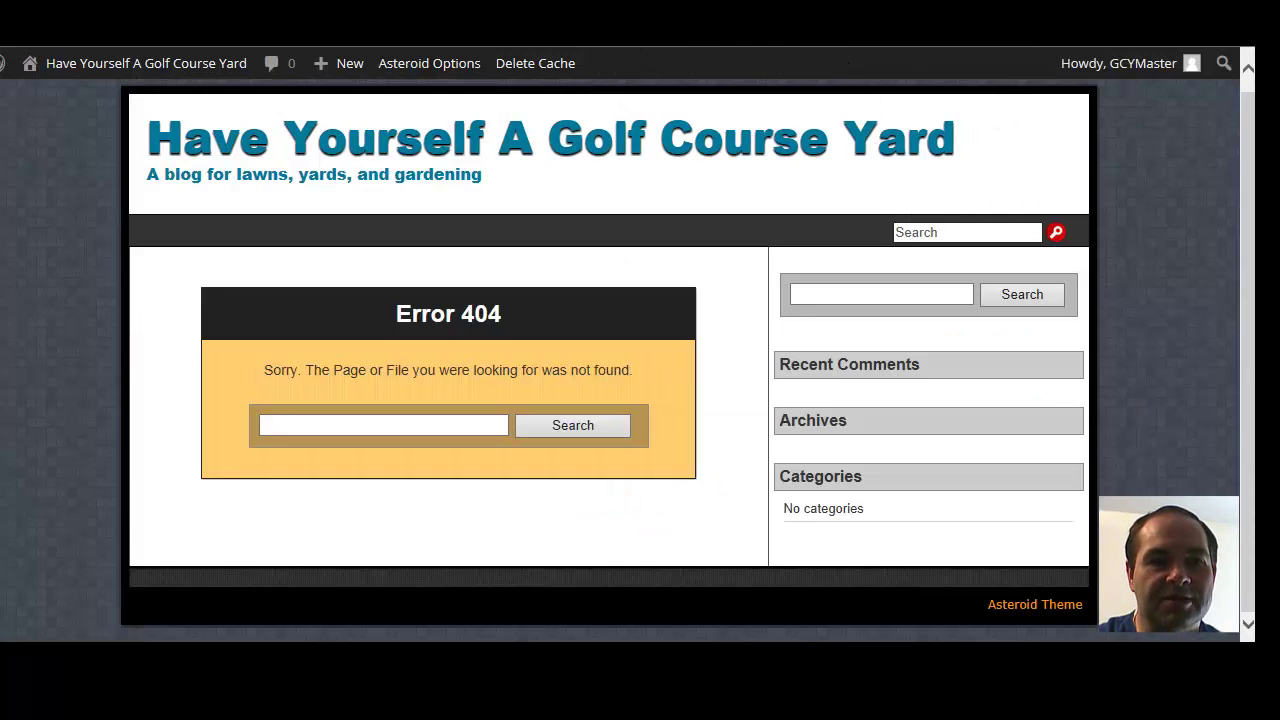
# Reload the live page and look over its sidebar and the admin bar's site shortcuts
pyautogui.press('F5')
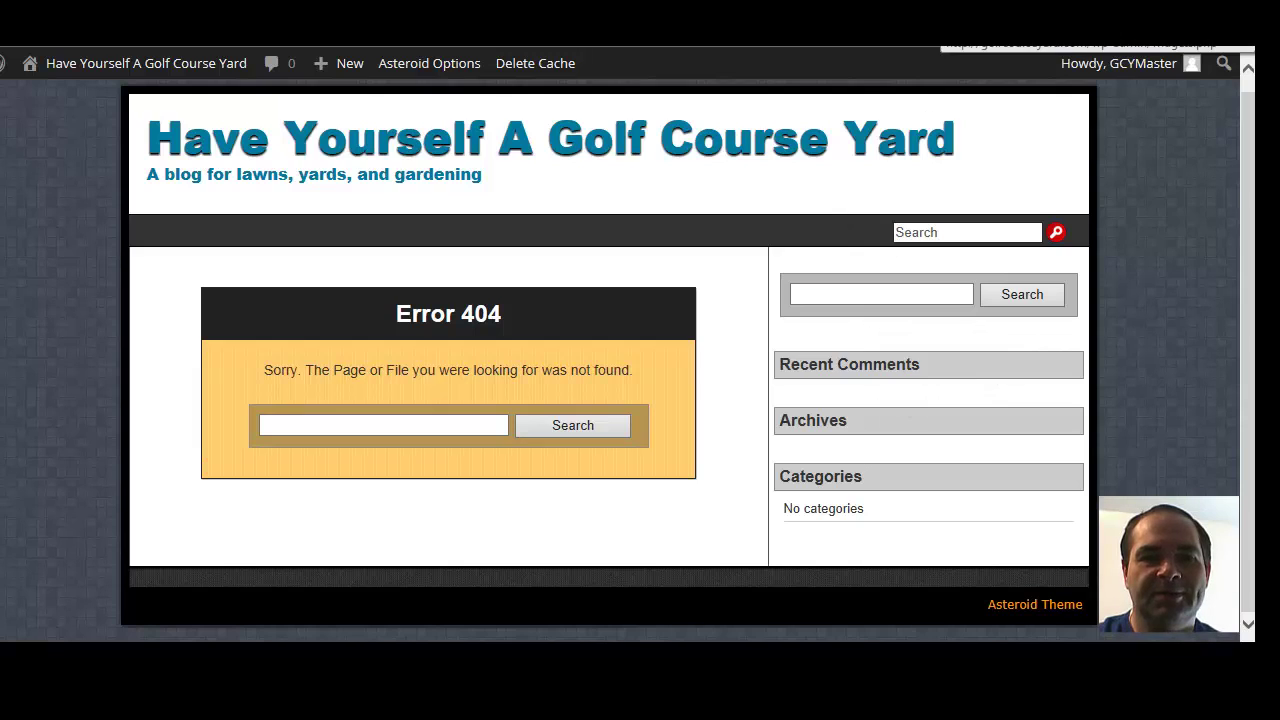
pyautogui.click(924, 292)
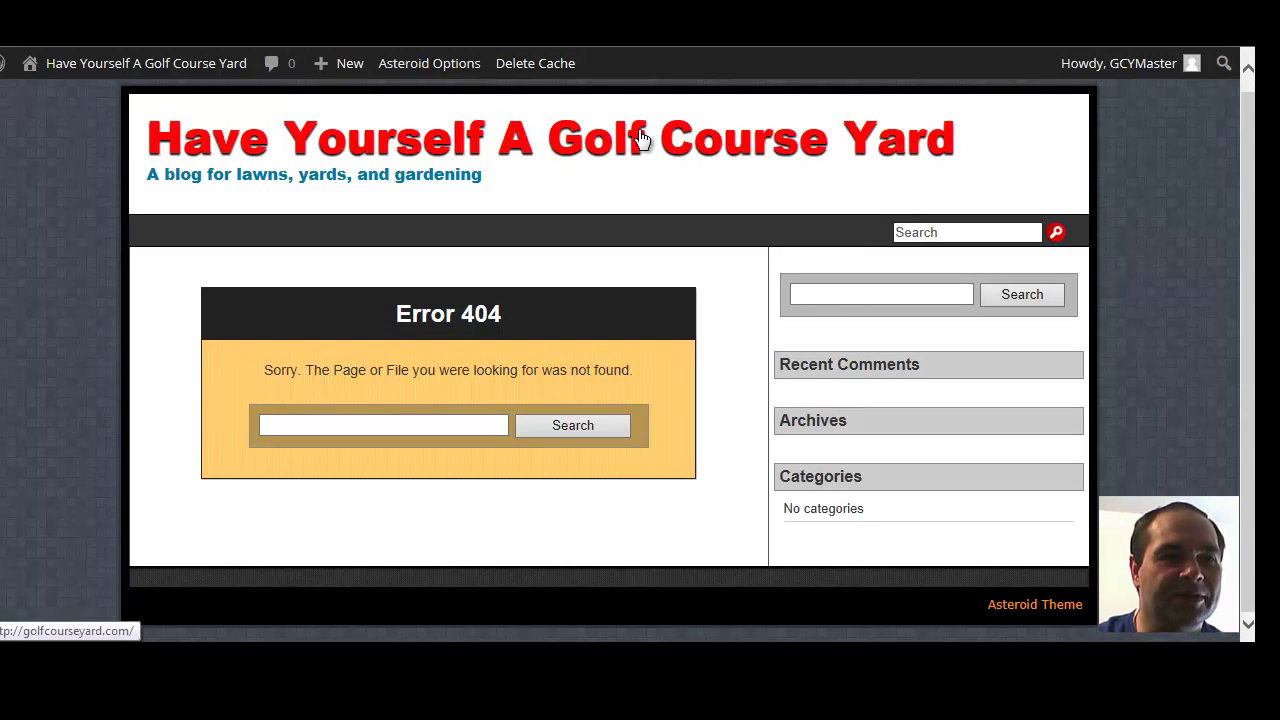
pyautogui.moveTo(107, 70)
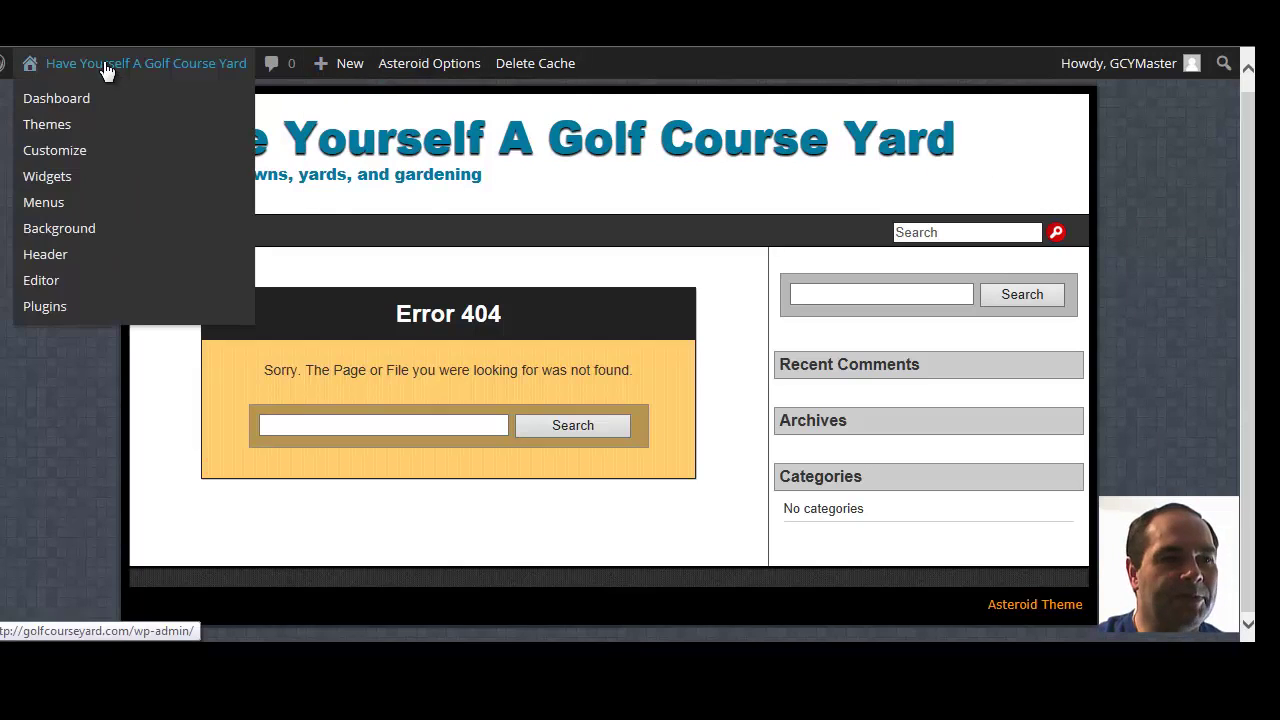
pyautogui.moveTo(349, 63)
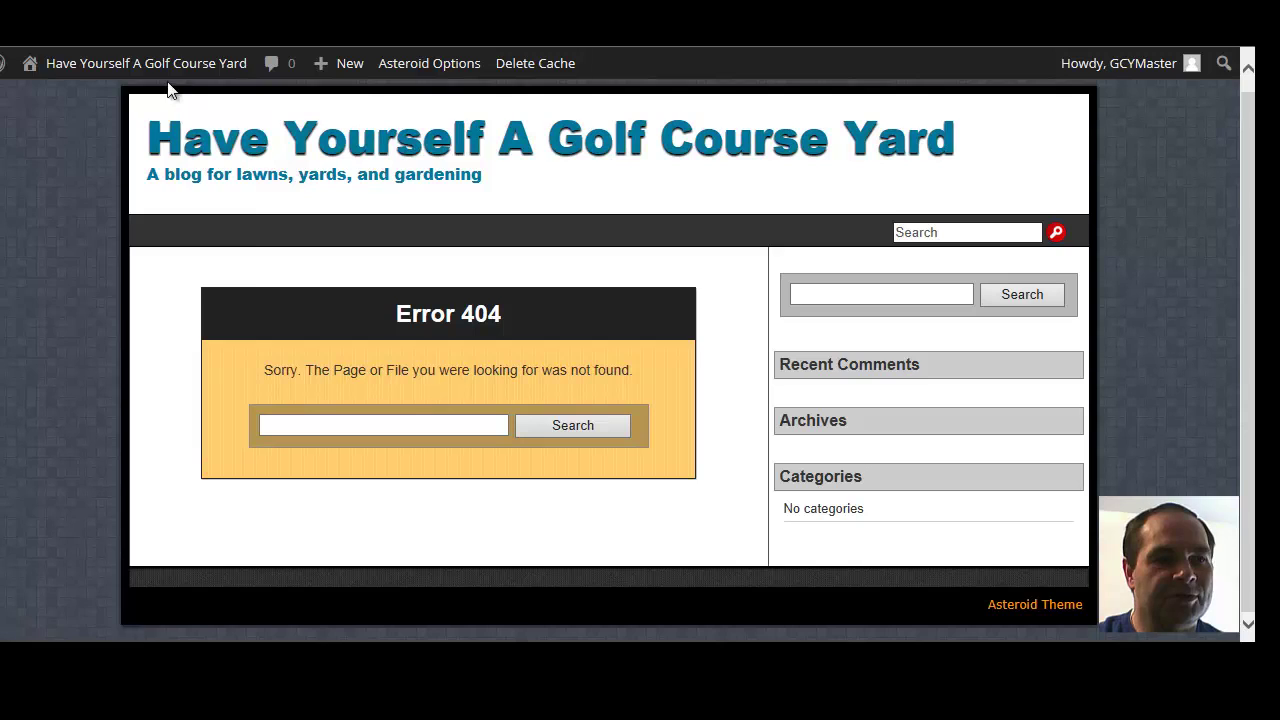
pyautogui.moveTo(157, 71)
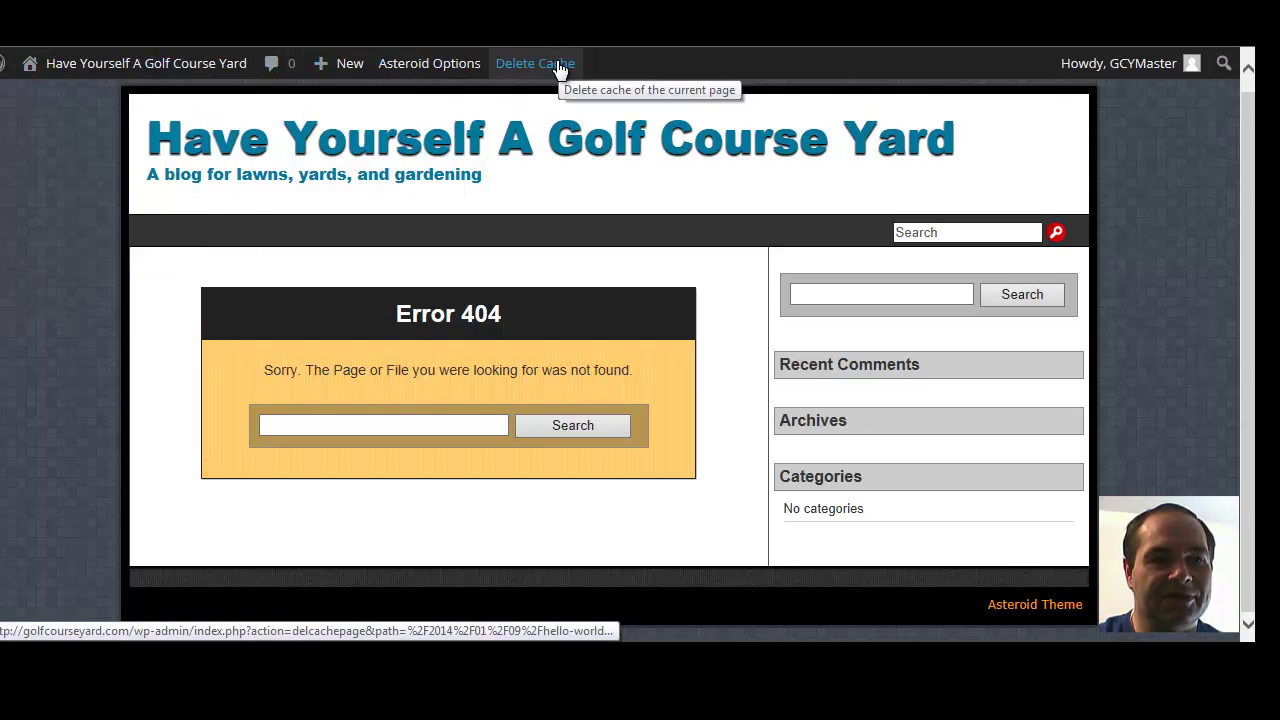
pyautogui.moveTo(1053, 77)
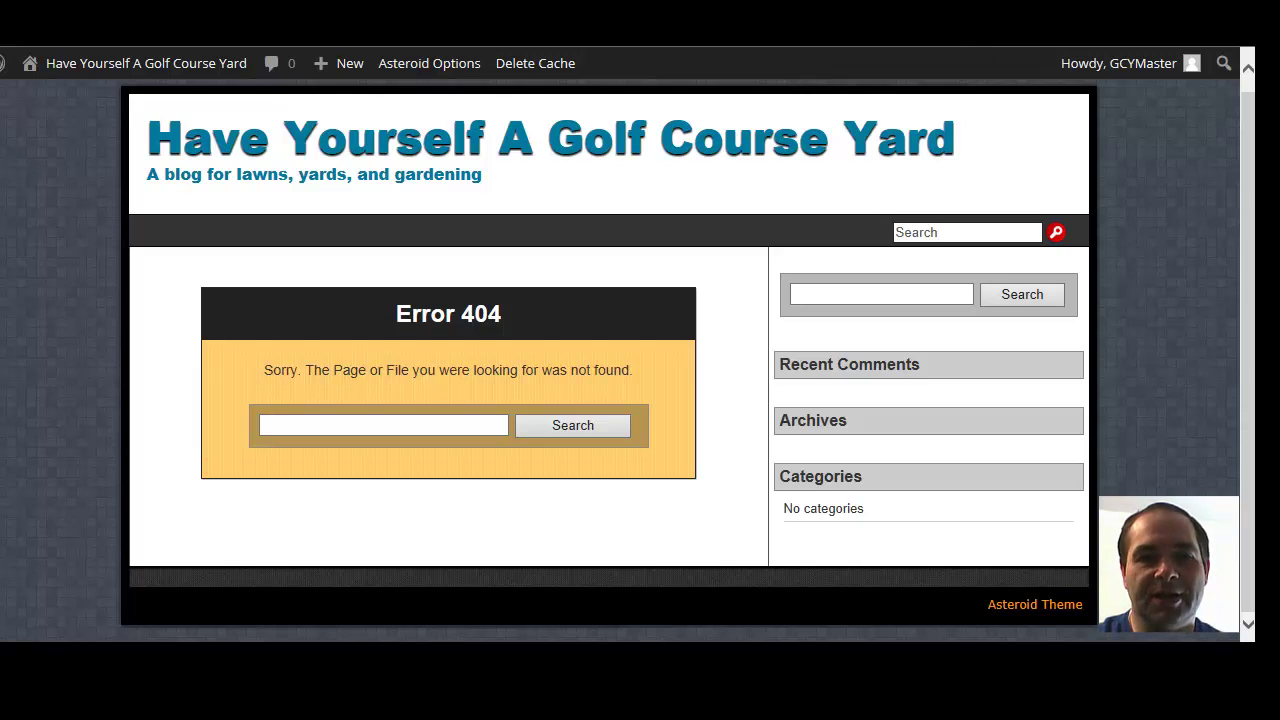
# Return to the Widgets page and review the Pages widget's settings and the rest of the Sidebar area
pyautogui.click(960, 40)
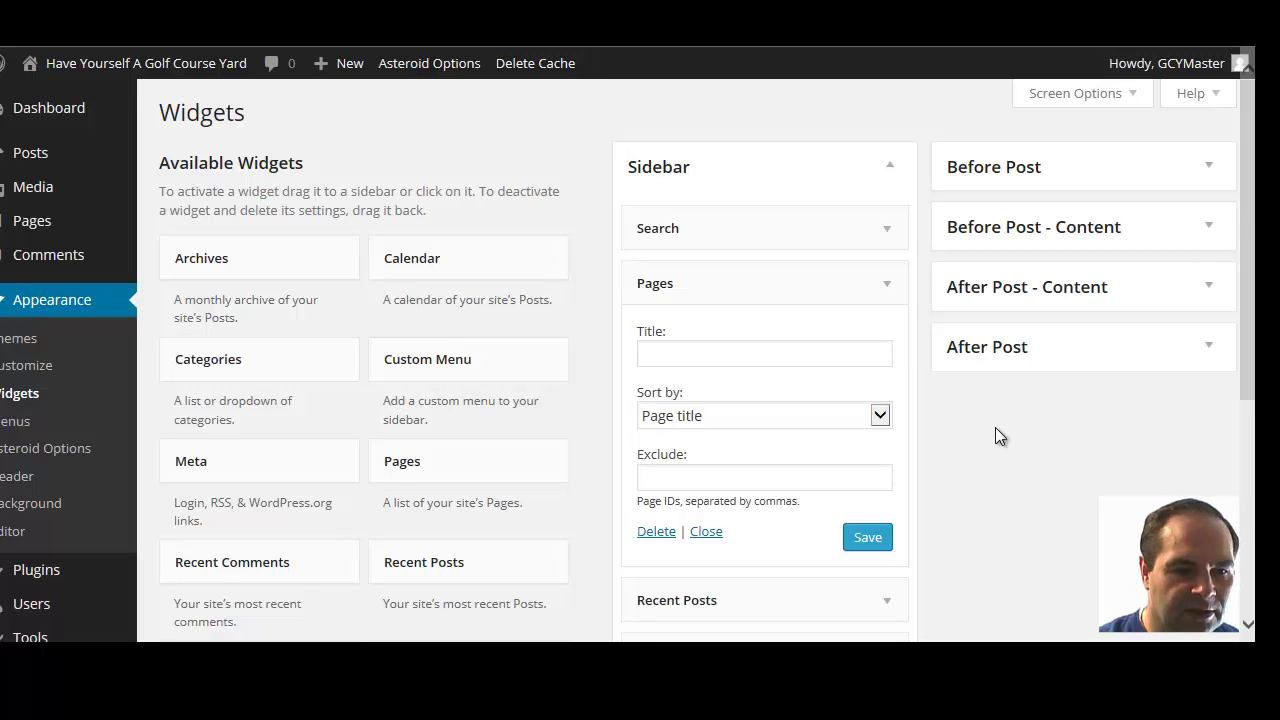
pyautogui.moveTo(1248, 232); pyautogui.dragTo(1246, 388)
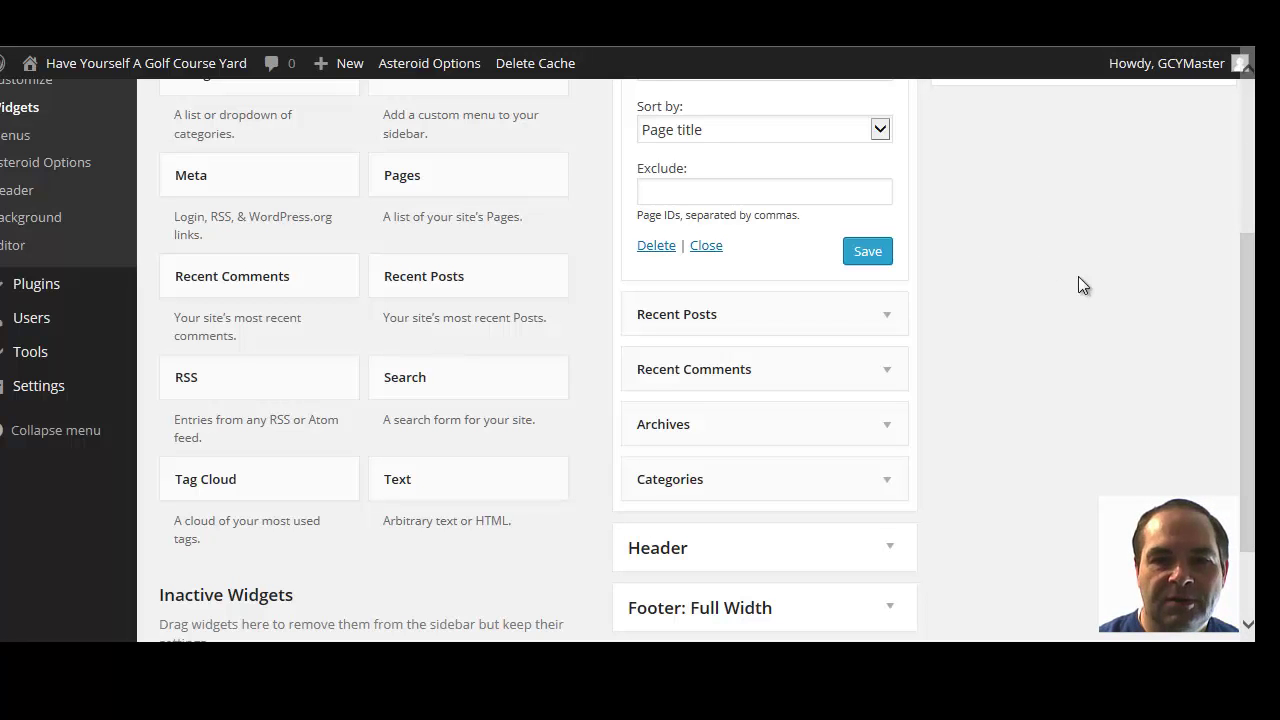
pyautogui.moveTo(1250, 299); pyautogui.dragTo(1237, 217)
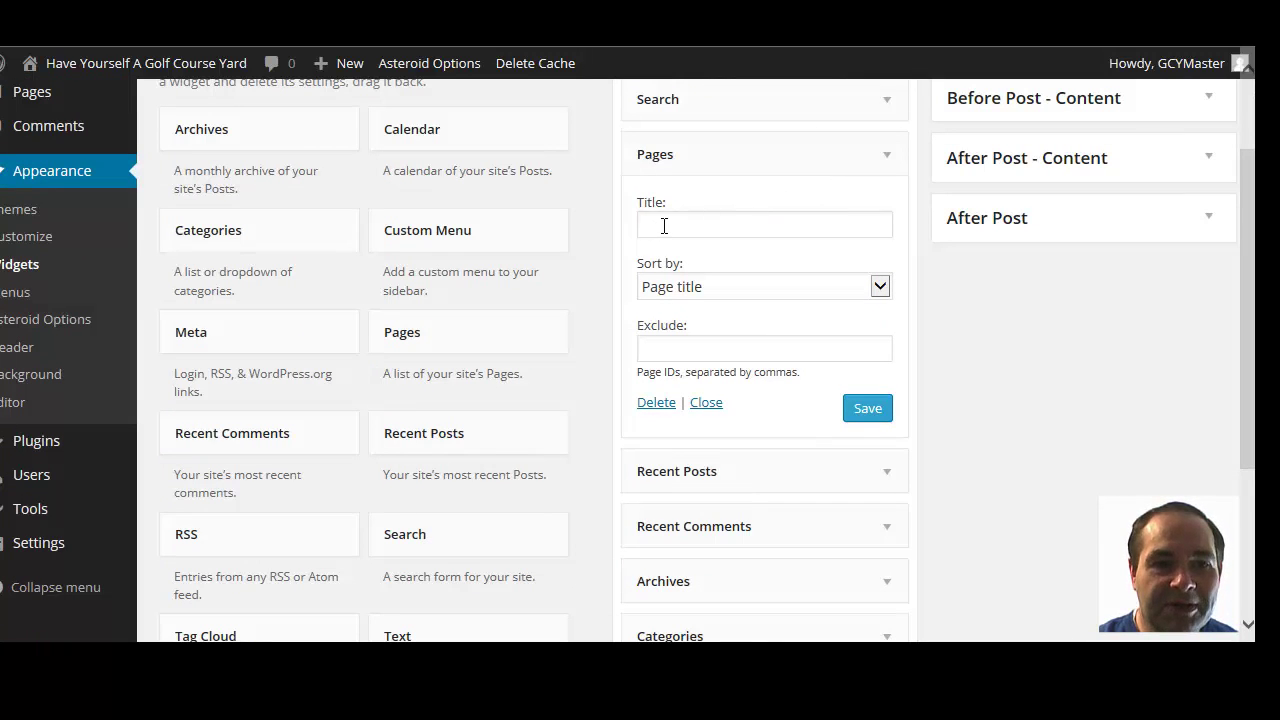
# Set the Pages widget's title to "Here are my pages", keep it sorted by Page title, and save it
pyautogui.click(727, 235)
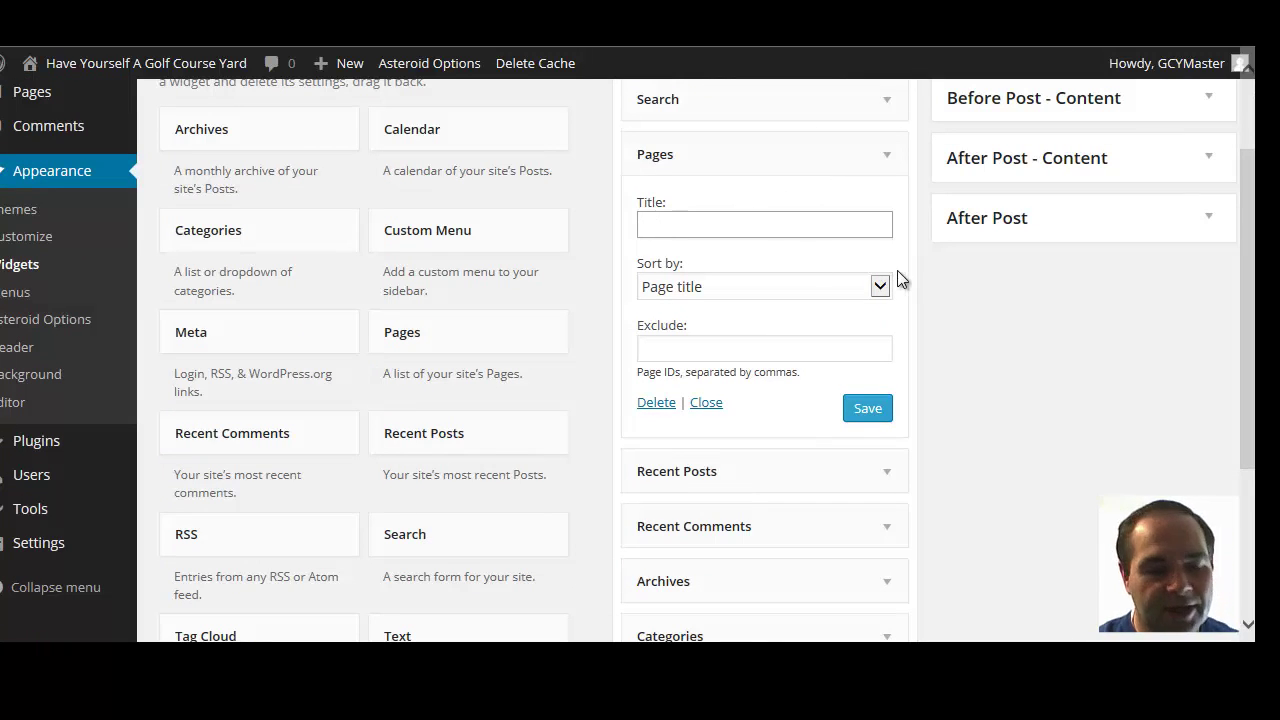
pyautogui.write('Here')
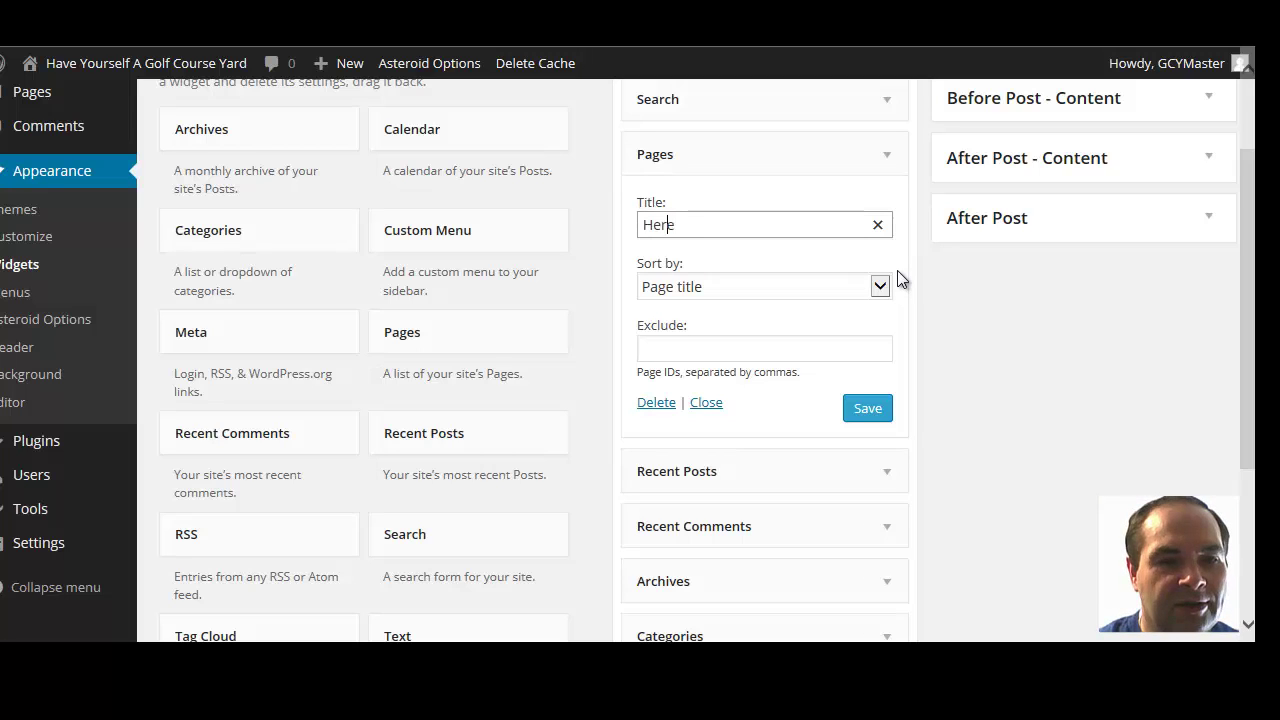
pyautogui.write(' are my ')
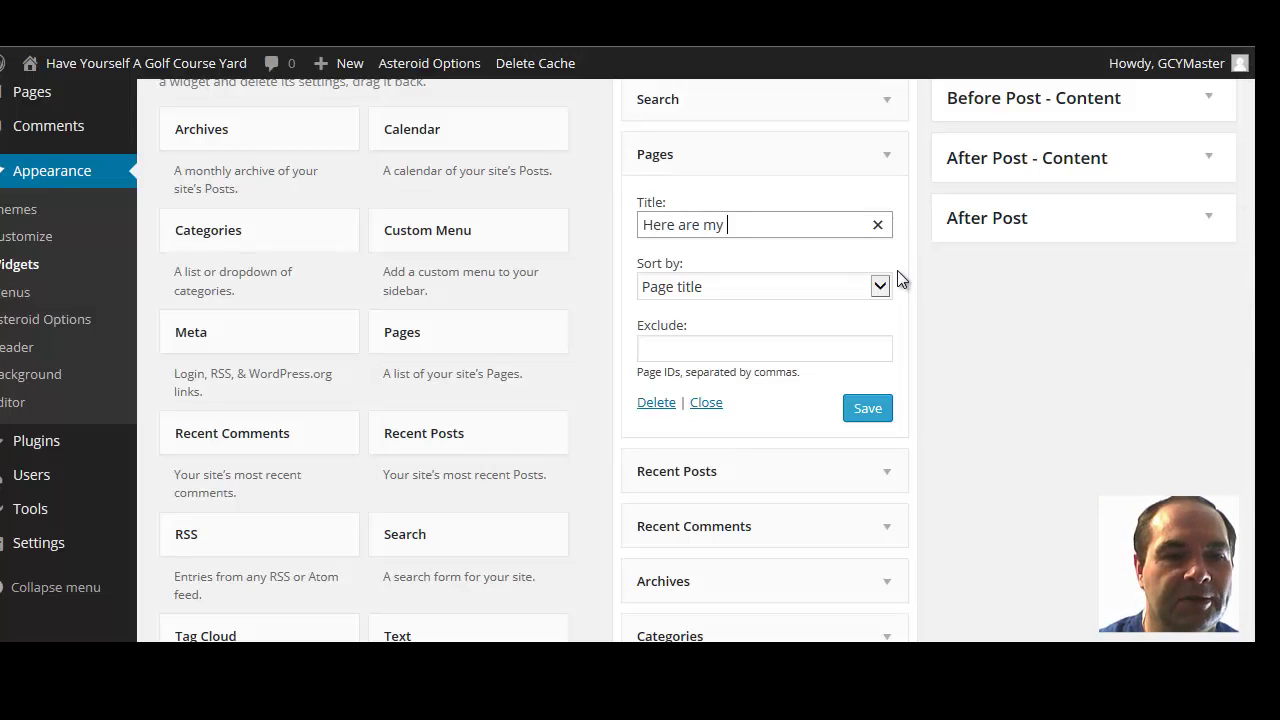
pyautogui.write('pages')
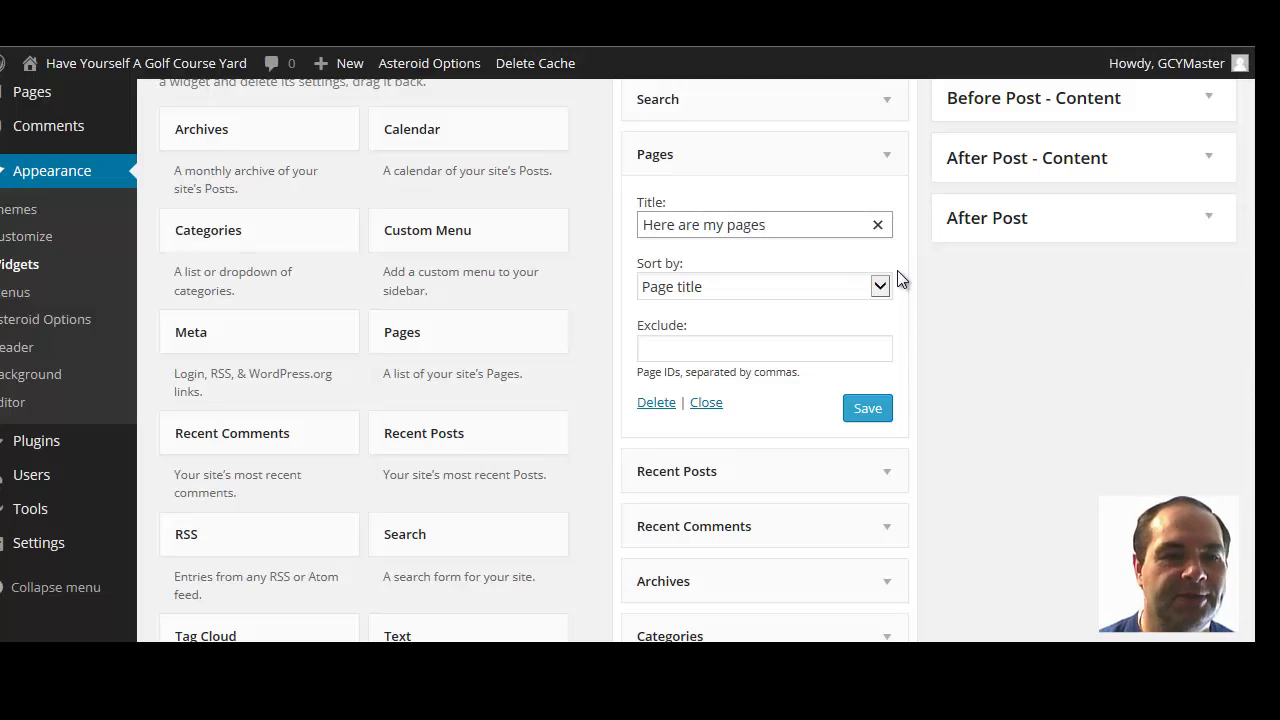
pyautogui.click(878, 286)
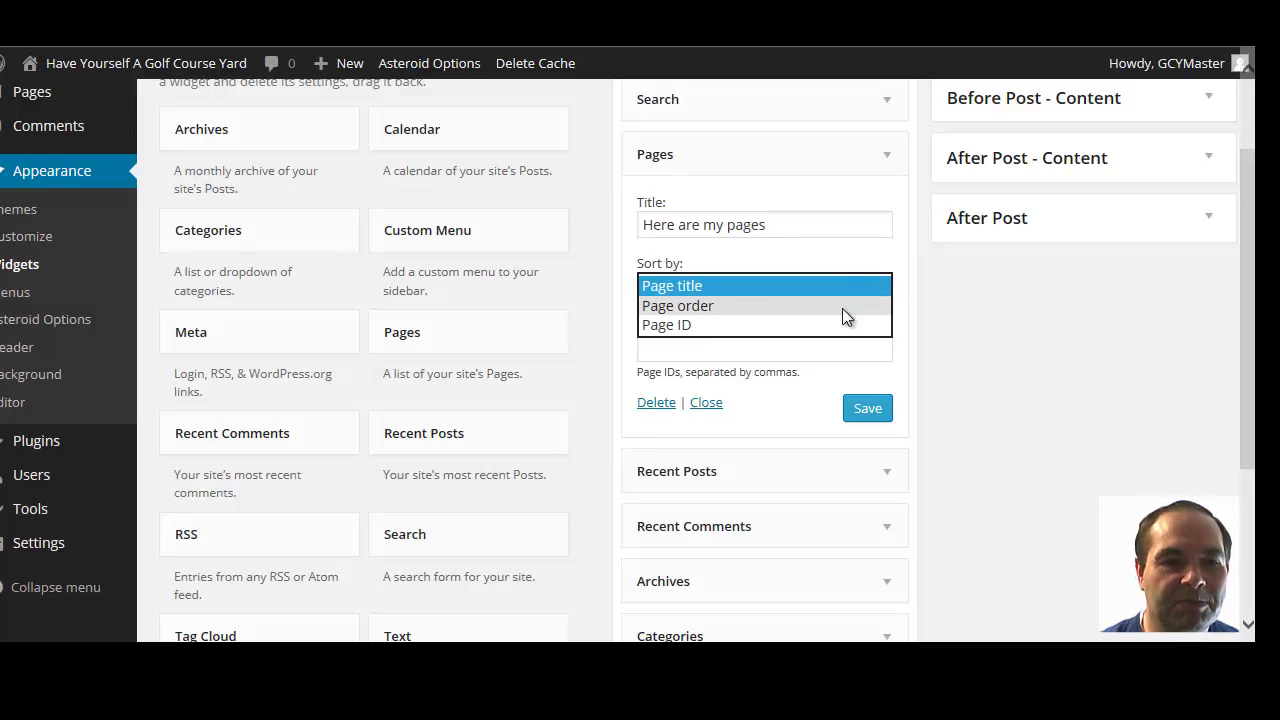
pyautogui.click(974, 295)
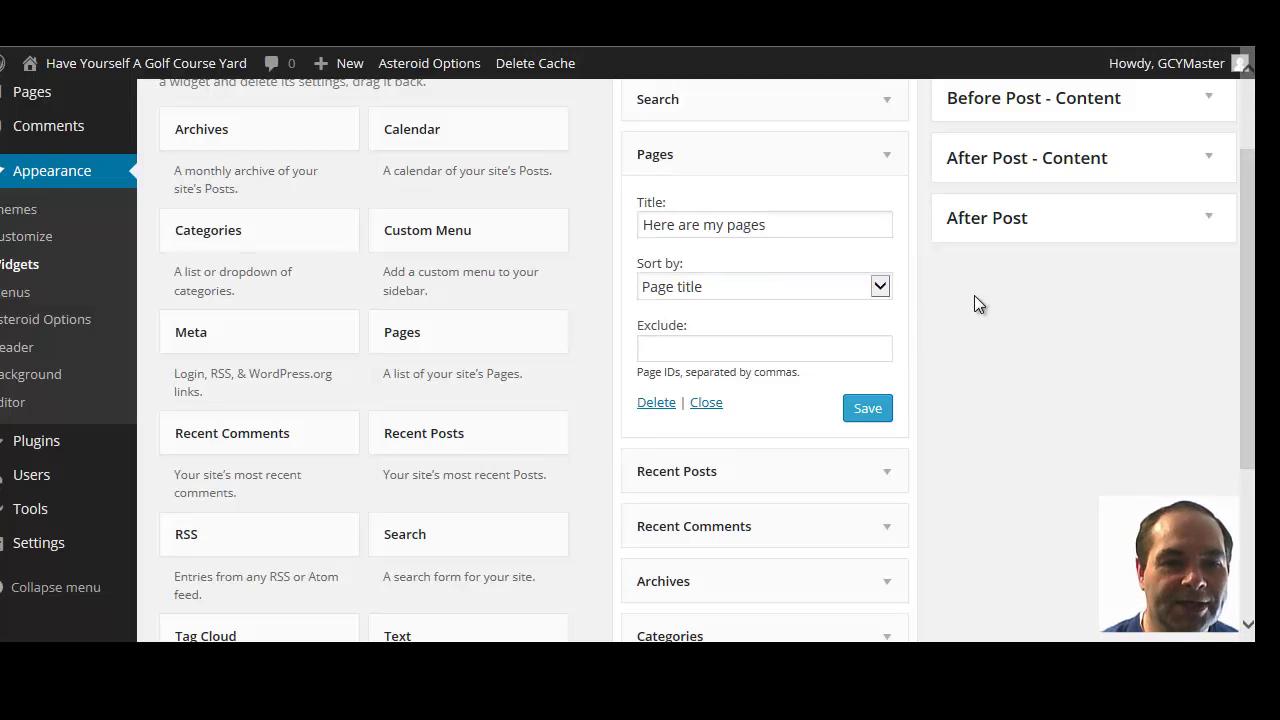
pyautogui.click(677, 346)
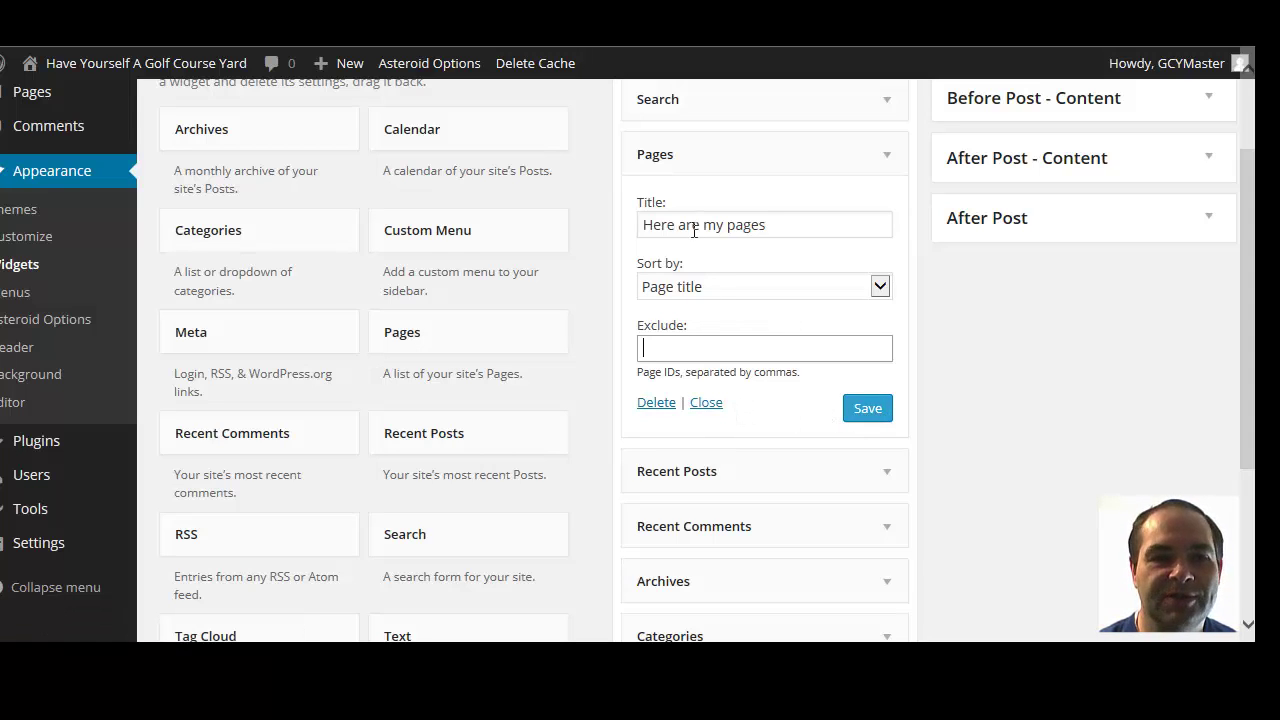
pyautogui.click(866, 410)
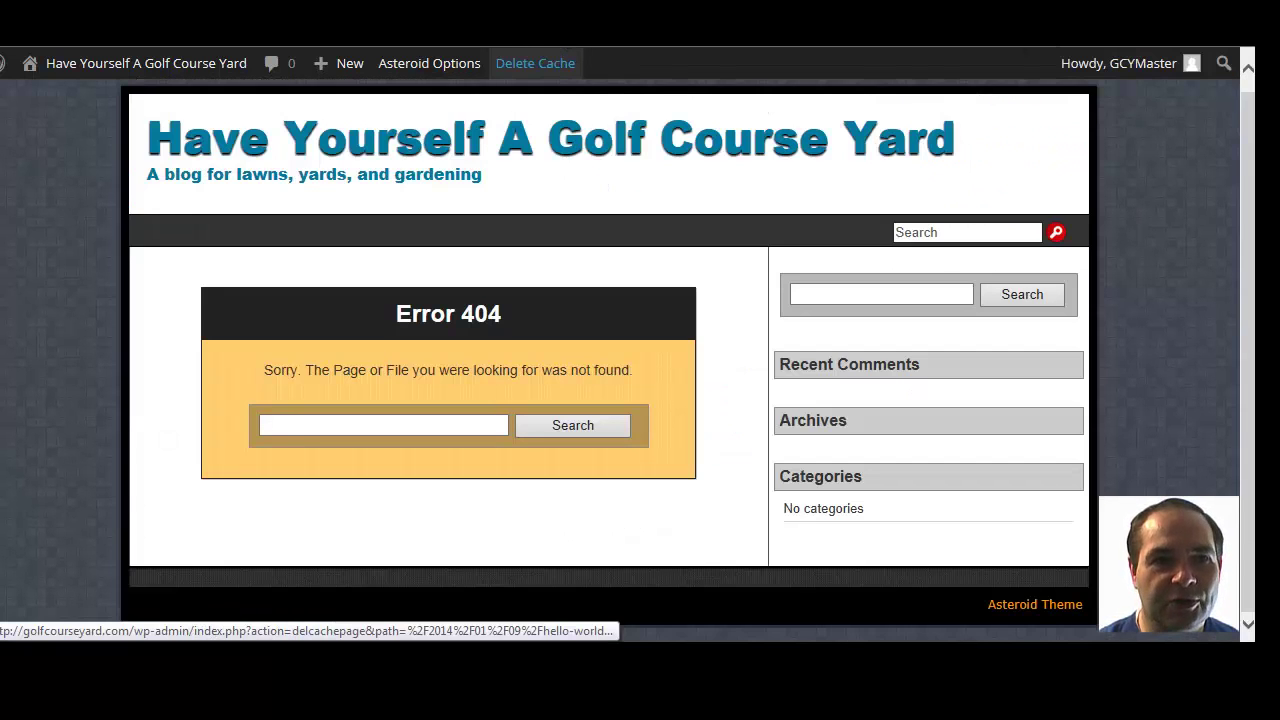
# Delete the cache from the live site and open the blog's home page to check the sidebar
pyautogui.click(535, 63)
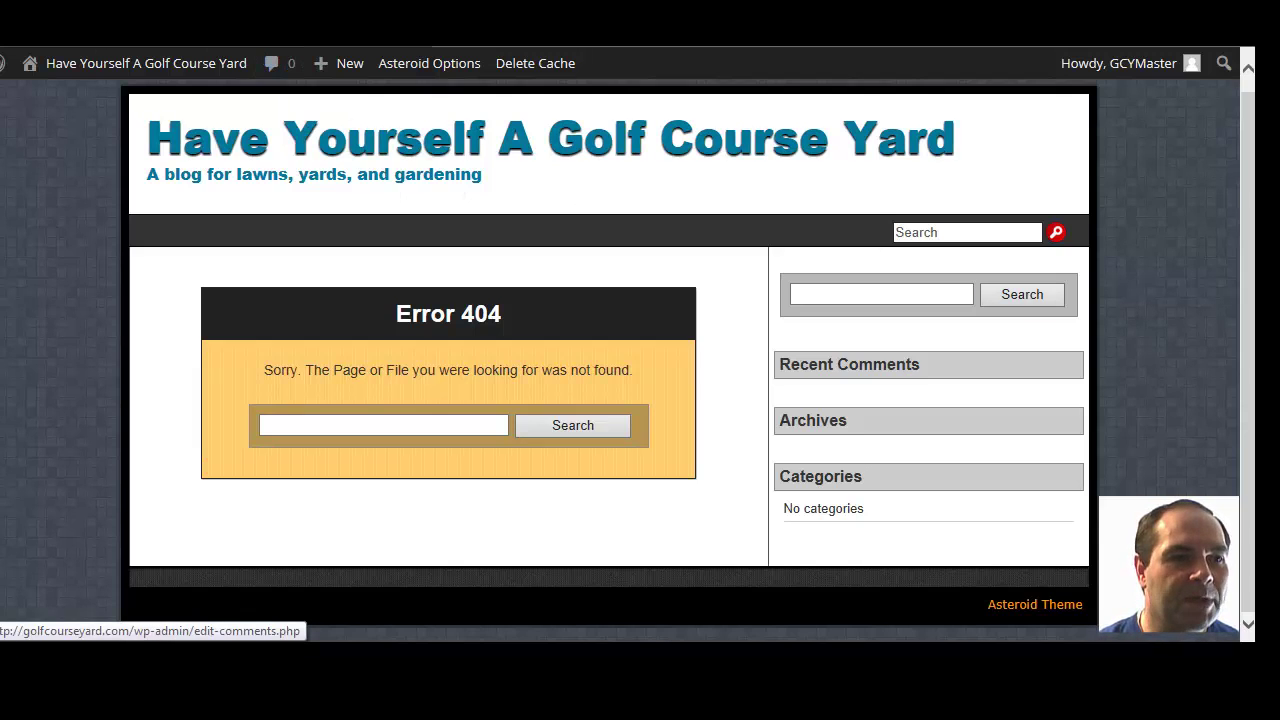
pyautogui.click(348, 141)
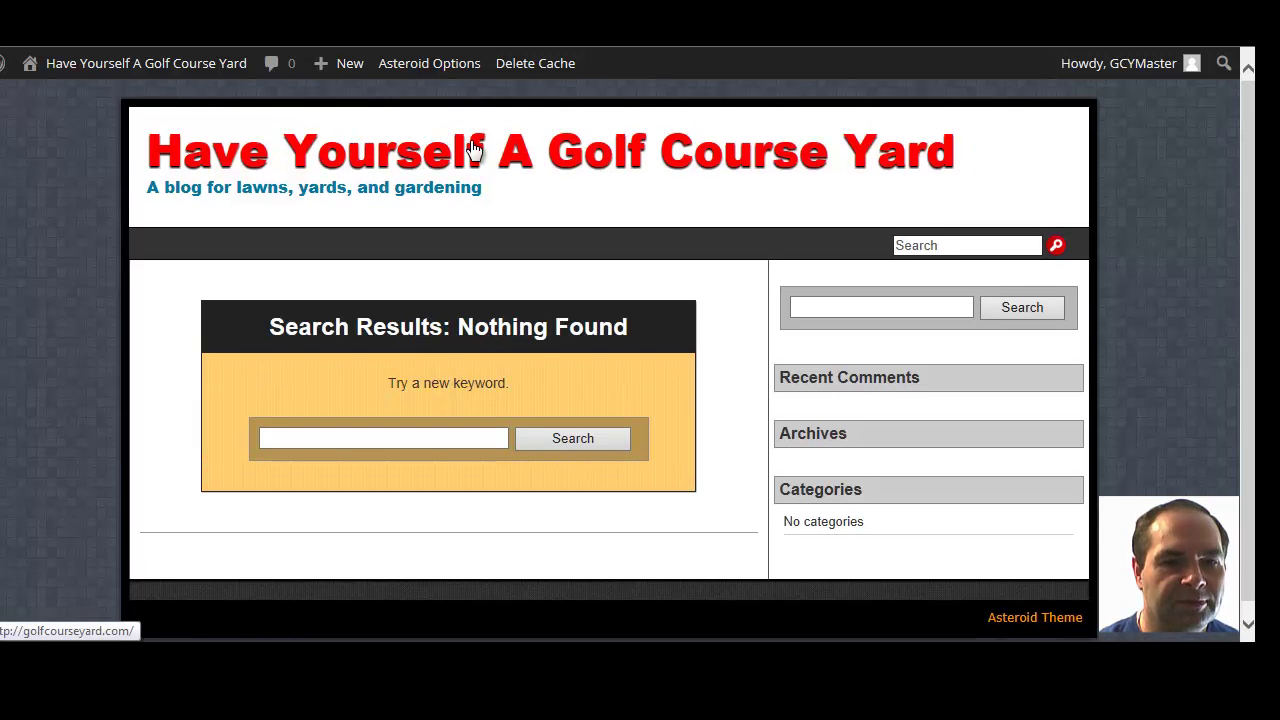
pyautogui.click(535, 63)
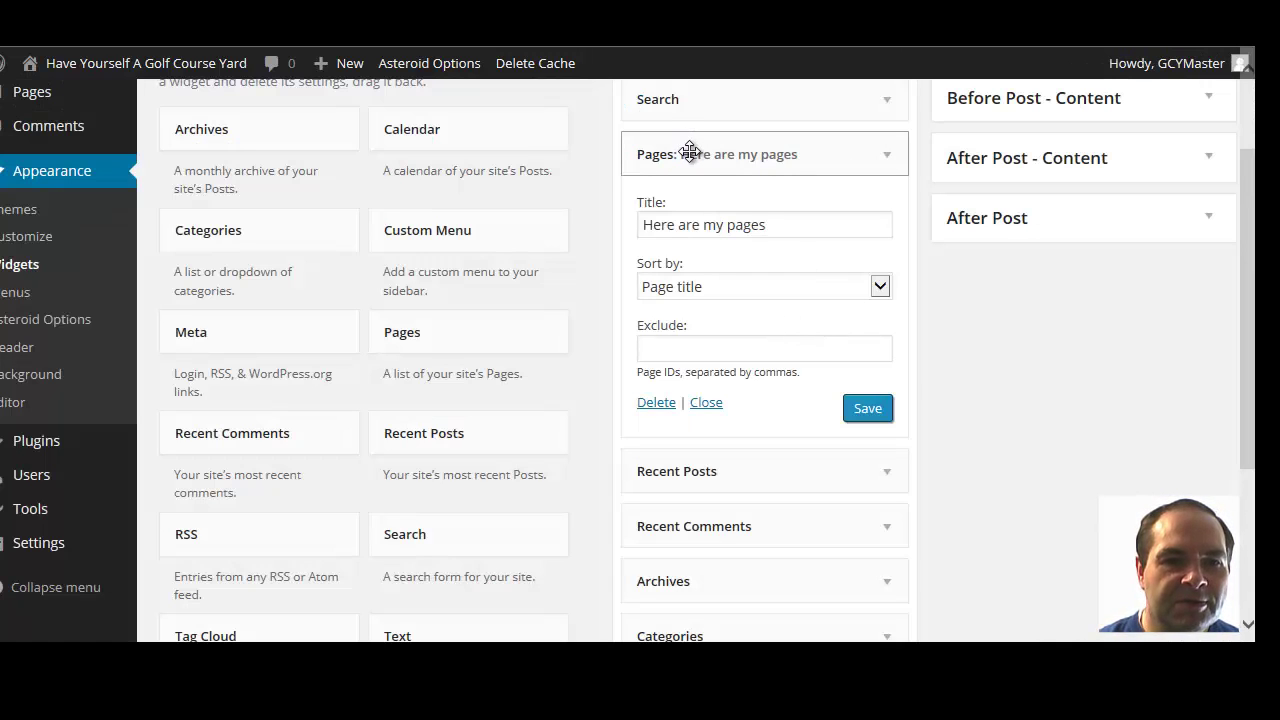
# Remove the Pages, Recent Posts, Recent Comments, Archives and Categories widgets from the Sidebar area, leaving only Search
pyautogui.moveTo(618, 152); pyautogui.dragTo(944, 423)
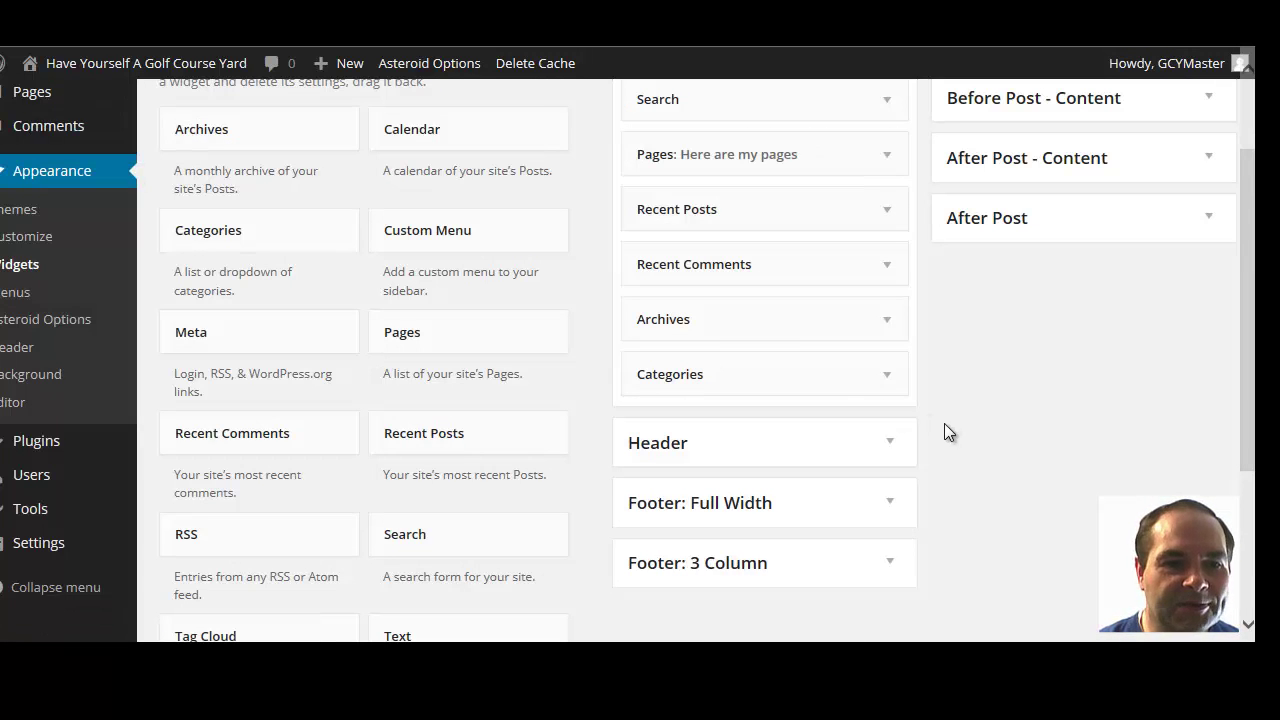
pyautogui.moveTo(746, 160); pyautogui.dragTo(324, 180)
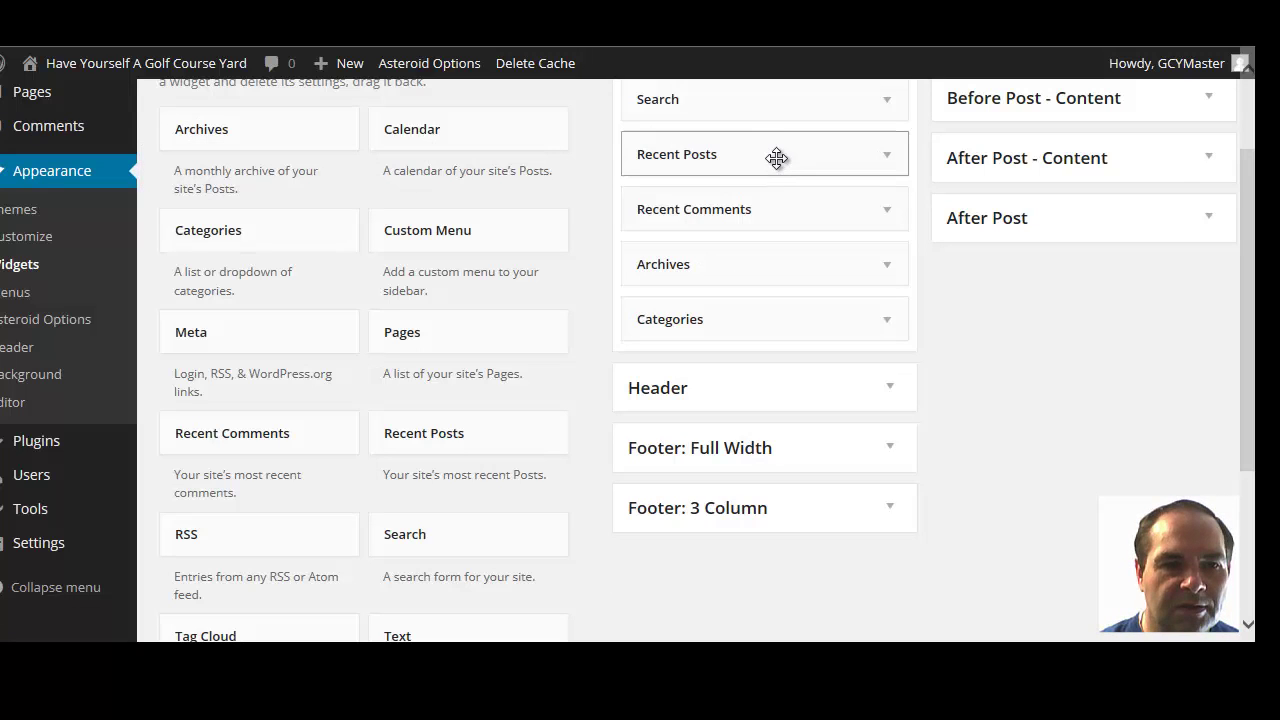
pyautogui.moveTo(775, 158); pyautogui.dragTo(296, 163)
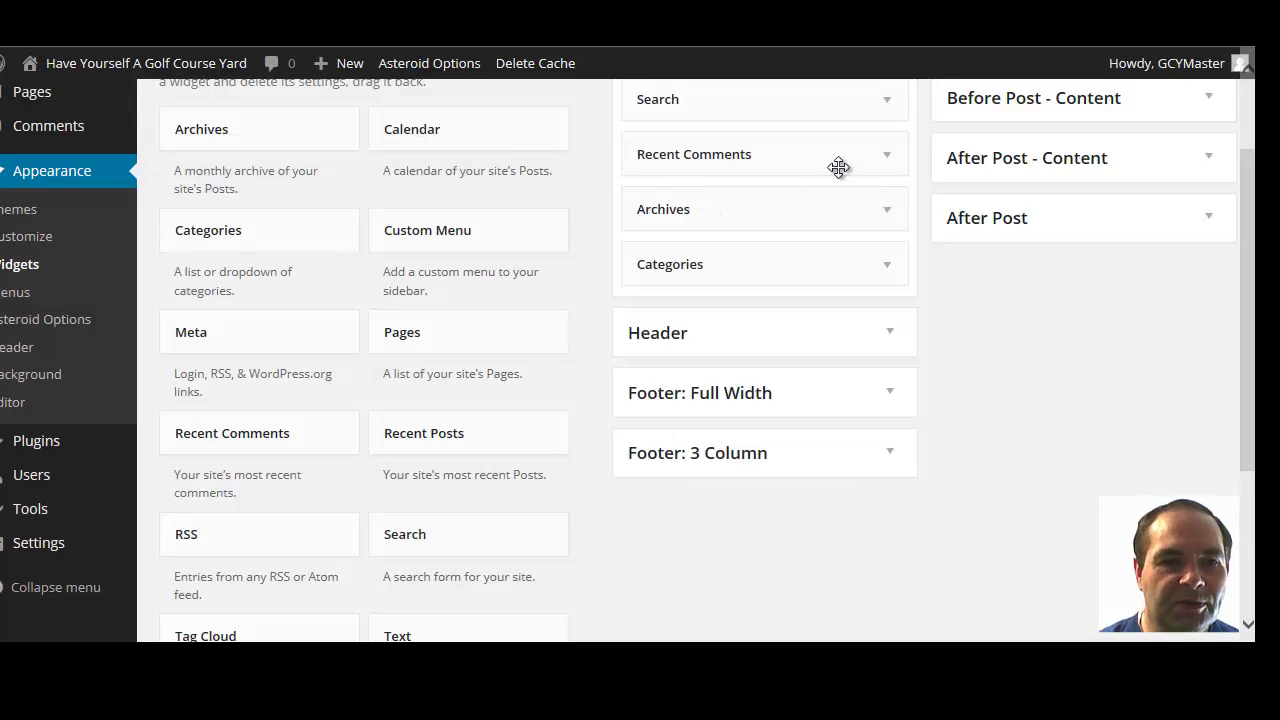
pyautogui.moveTo(755, 151); pyautogui.dragTo(440, 165)
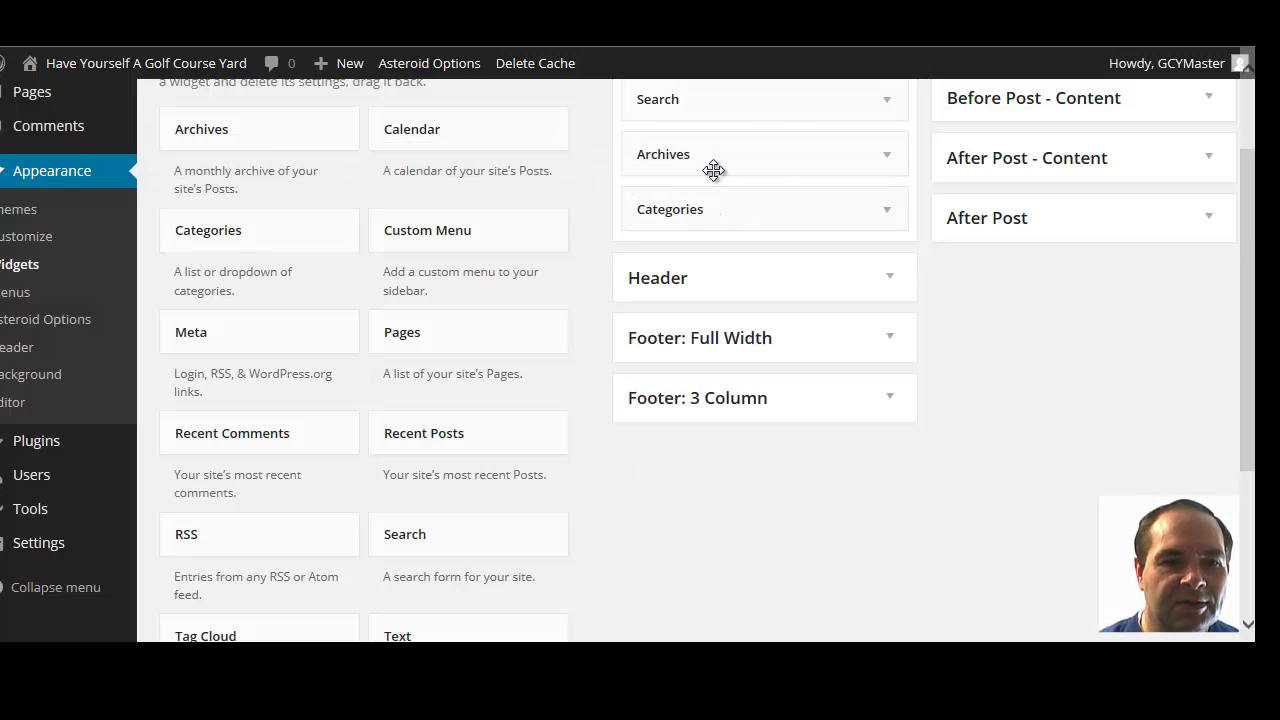
pyautogui.moveTo(690, 163); pyautogui.dragTo(428, 160)
pyautogui.moveTo(737, 163); pyautogui.dragTo(455, 160)
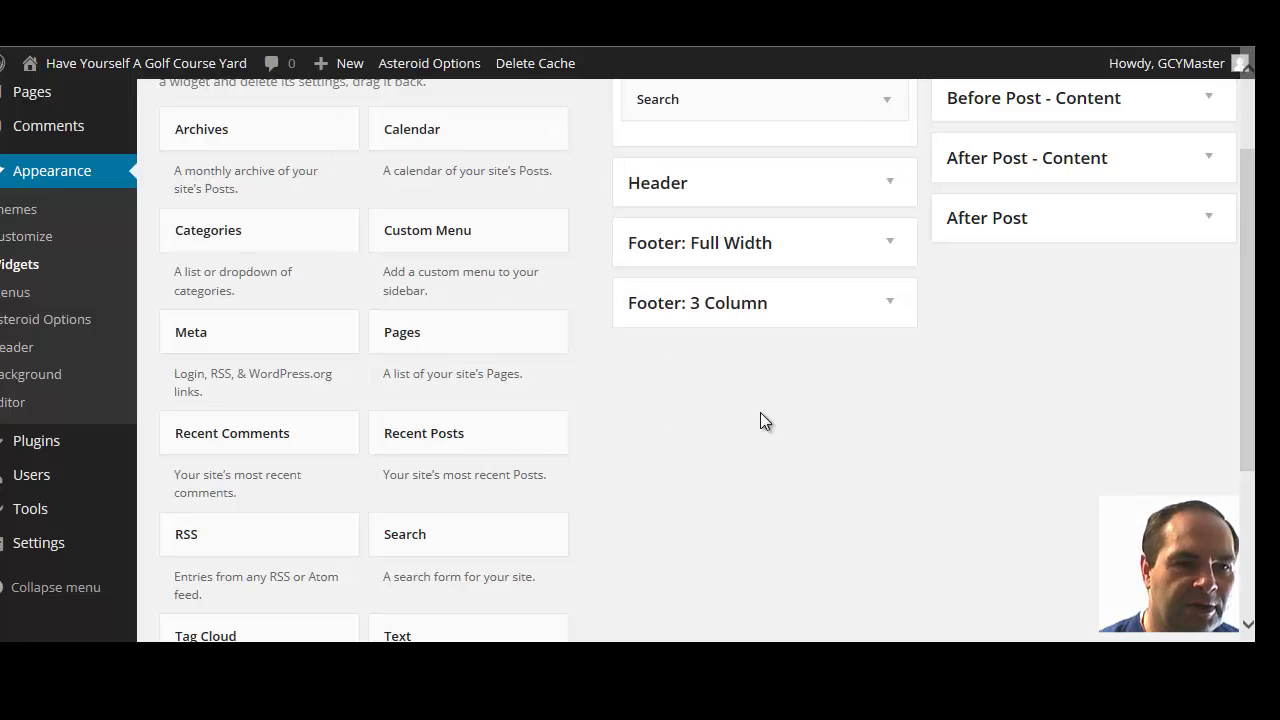
# Add a Text widget to the Sidebar area below Search
pyautogui.scroll(-1, 803, 462)
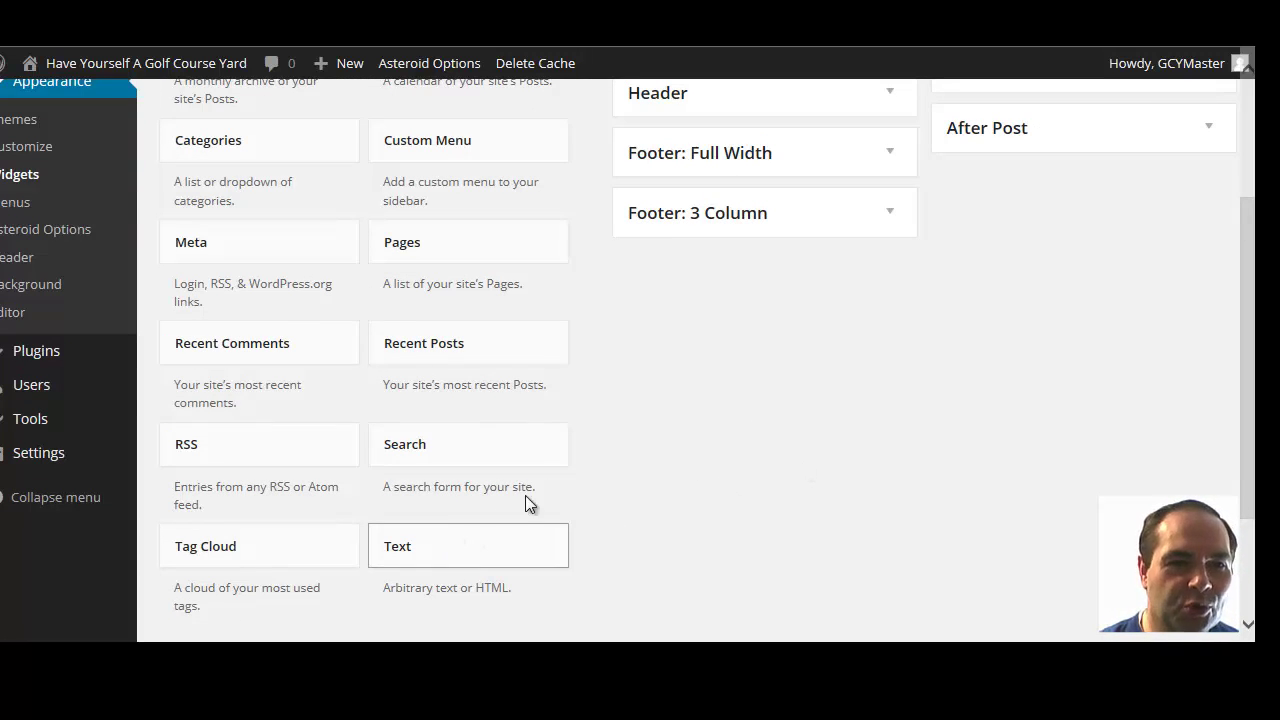
pyautogui.moveTo(449, 557); pyautogui.dragTo(700, 249)
pyautogui.scroll(2, 737, 305)
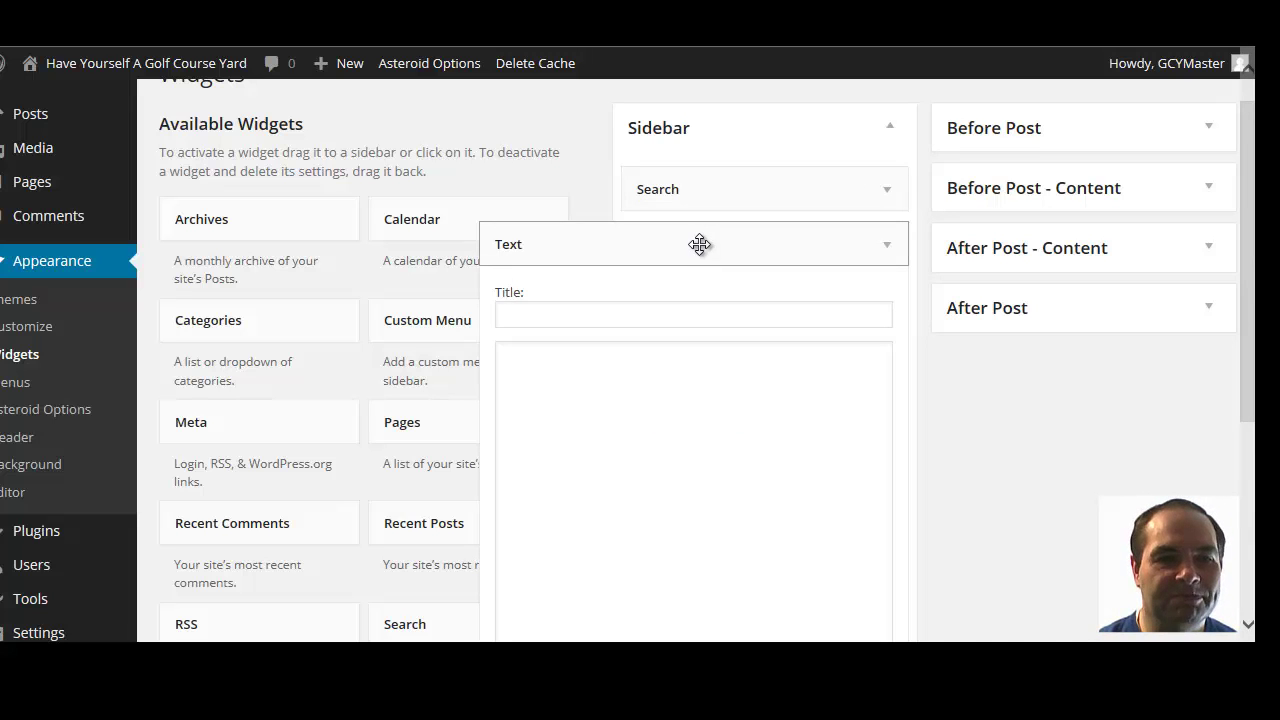
# Set the Text widget's title to "Here is the text title"
pyautogui.click(650, 308)
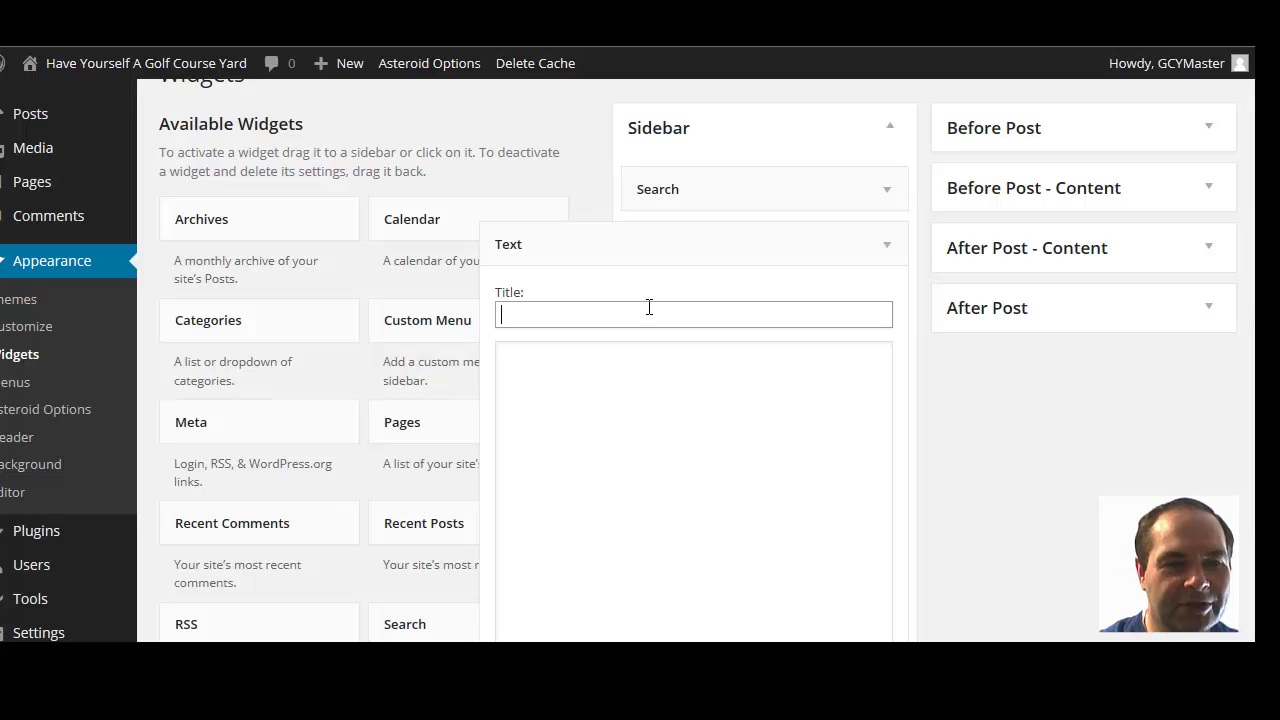
pyautogui.write('H')
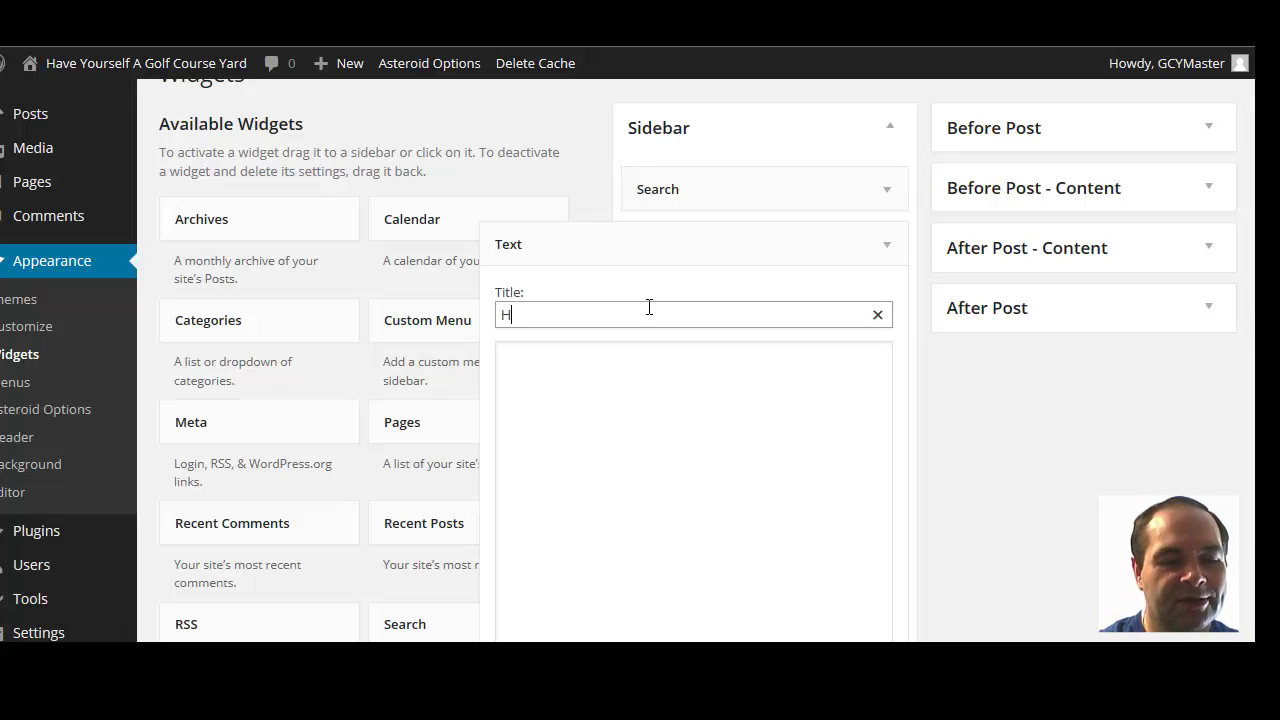
pyautogui.write('ere is the ')
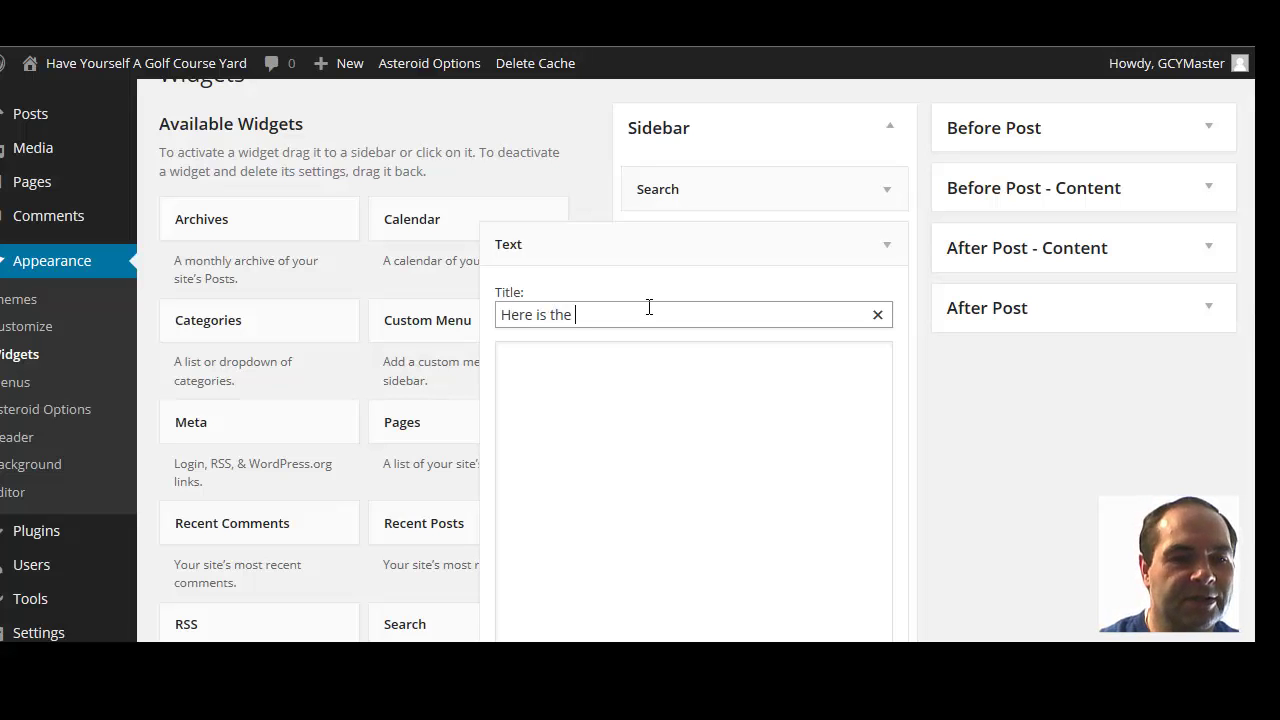
pyautogui.write('text tit')
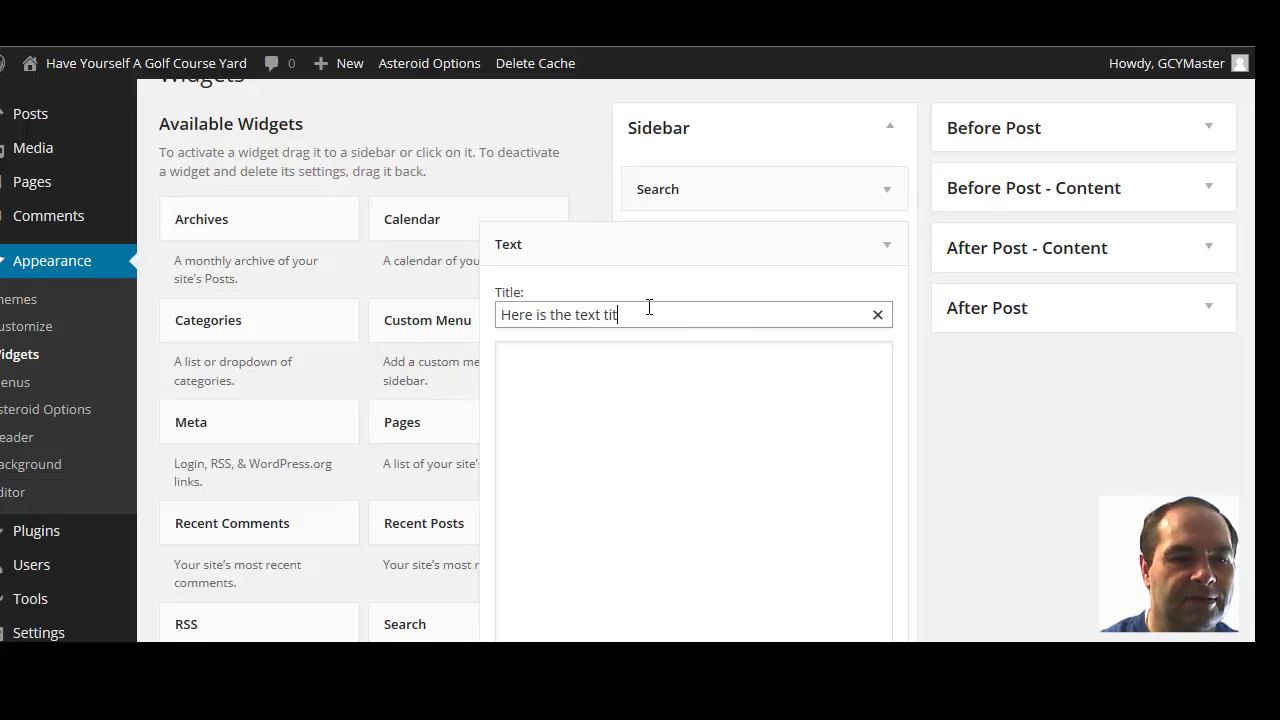
pyautogui.write('le')
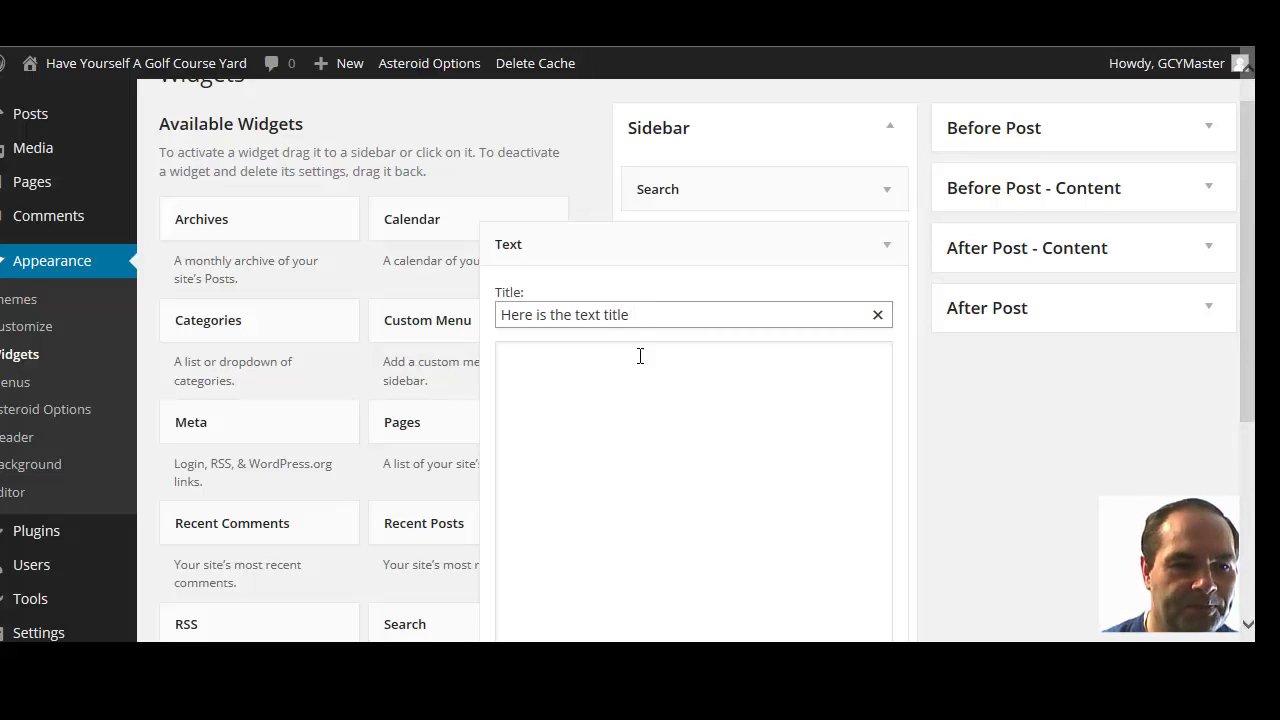
# Enter "Here is my test" as the Text widget's content and save the widget
pyautogui.click(638, 377)
pyautogui.write('Her')
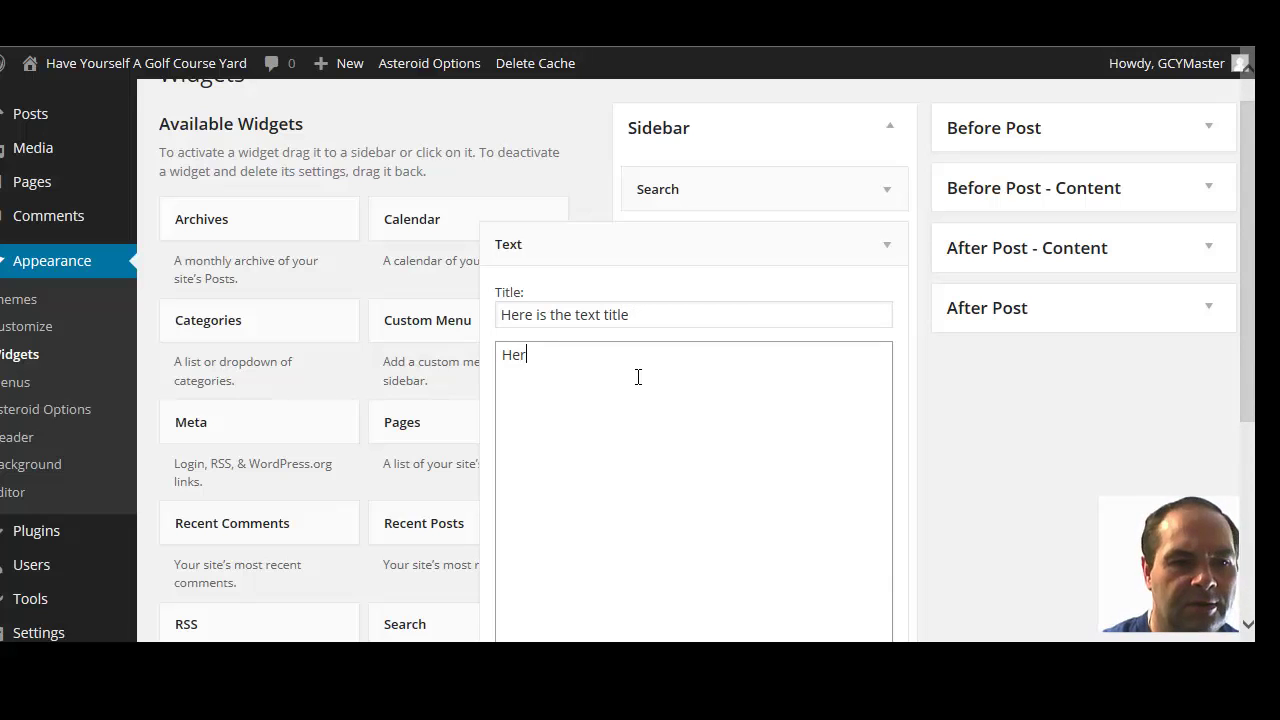
pyautogui.write('e is my test')
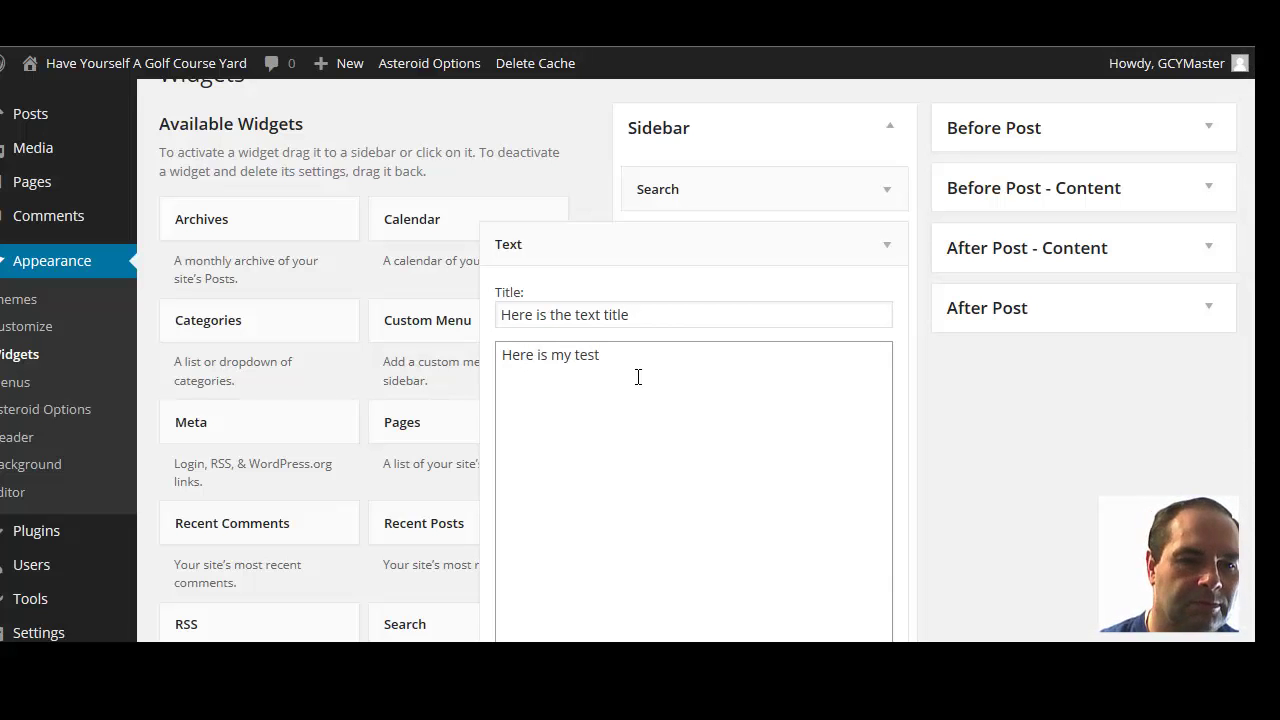
pyautogui.scroll(-3, 751, 306)
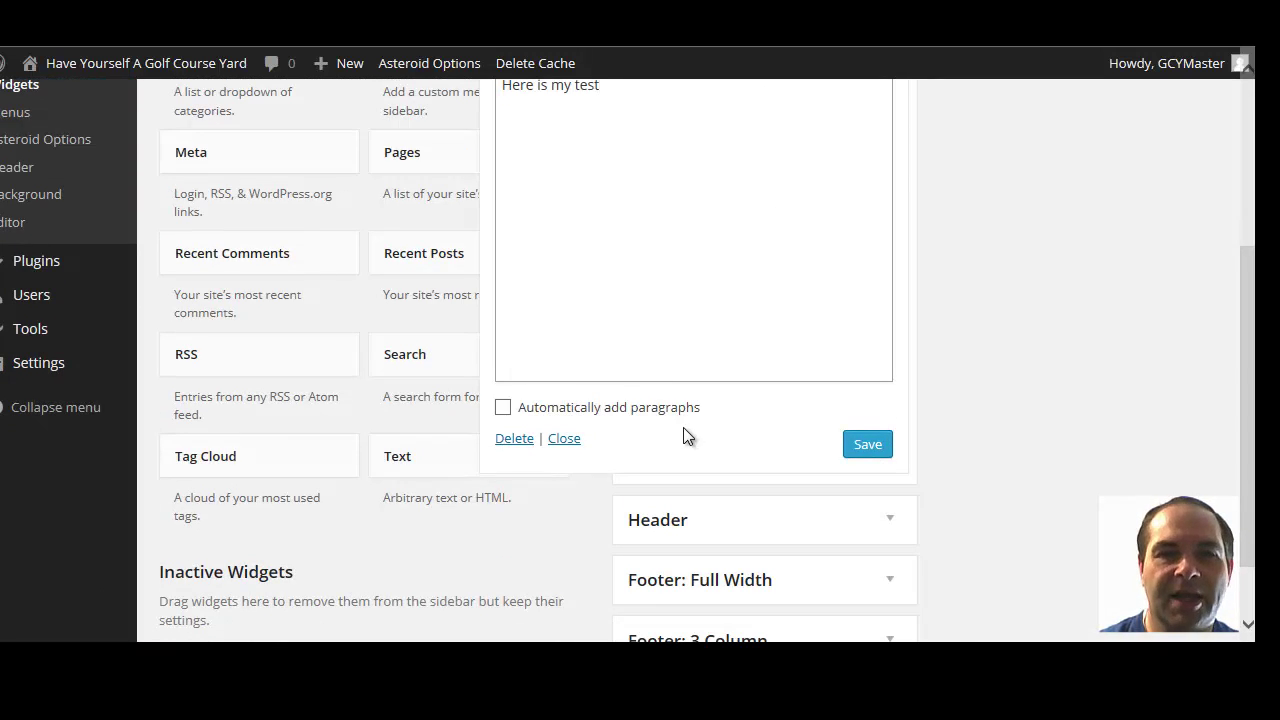
pyautogui.click(866, 444)
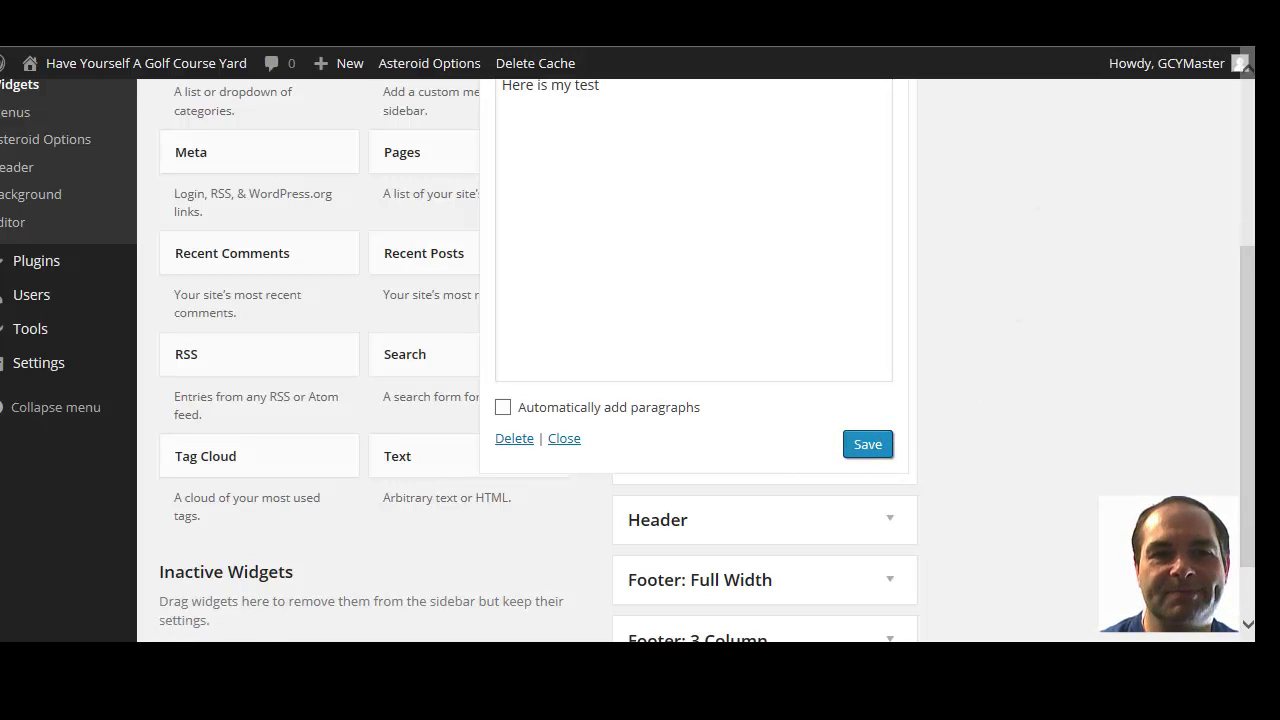
# Reload the live site and check the Text widget's title and content in its sidebar
pyautogui.click(951, 143)
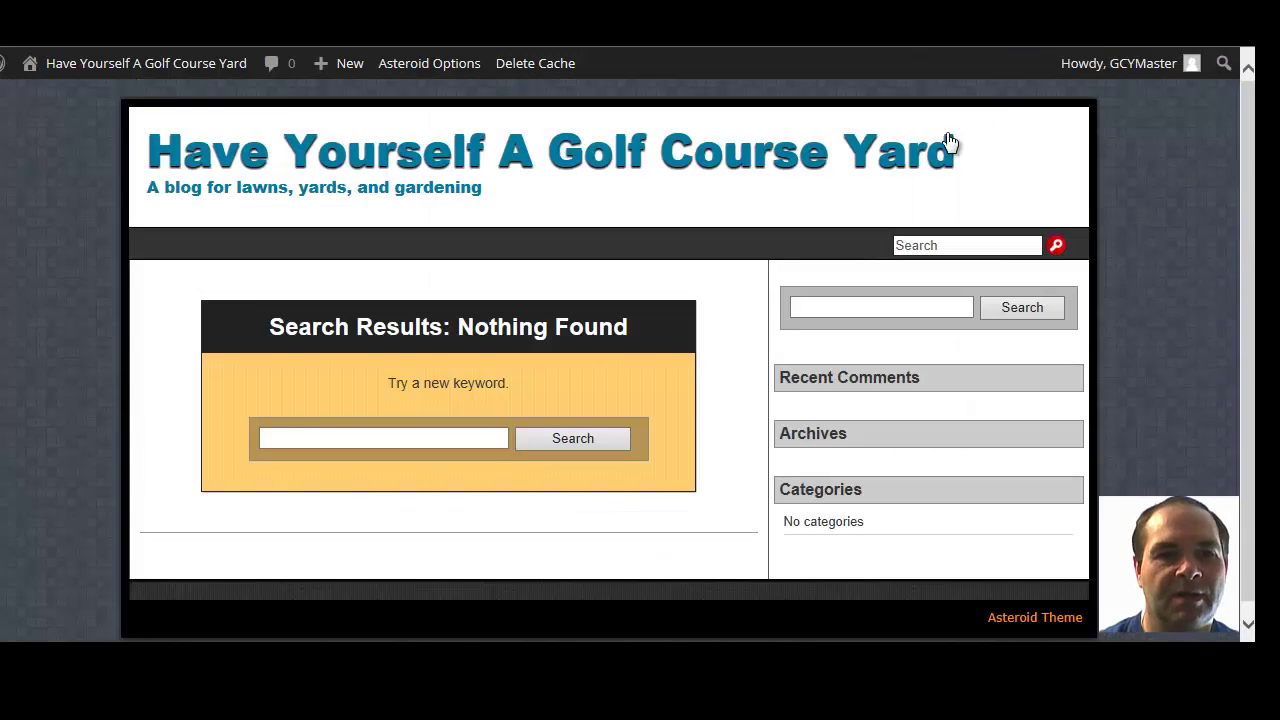
pyautogui.press('F5')
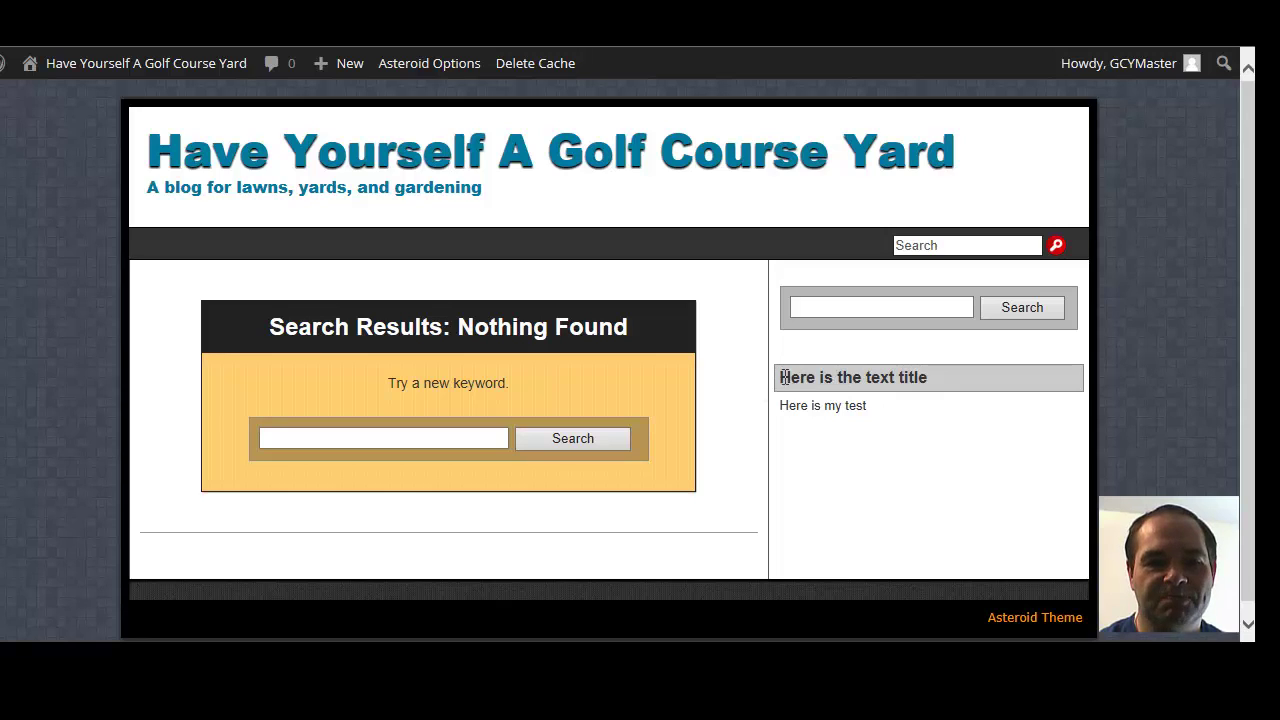
pyautogui.moveTo(945, 385); pyautogui.dragTo(855, 386)
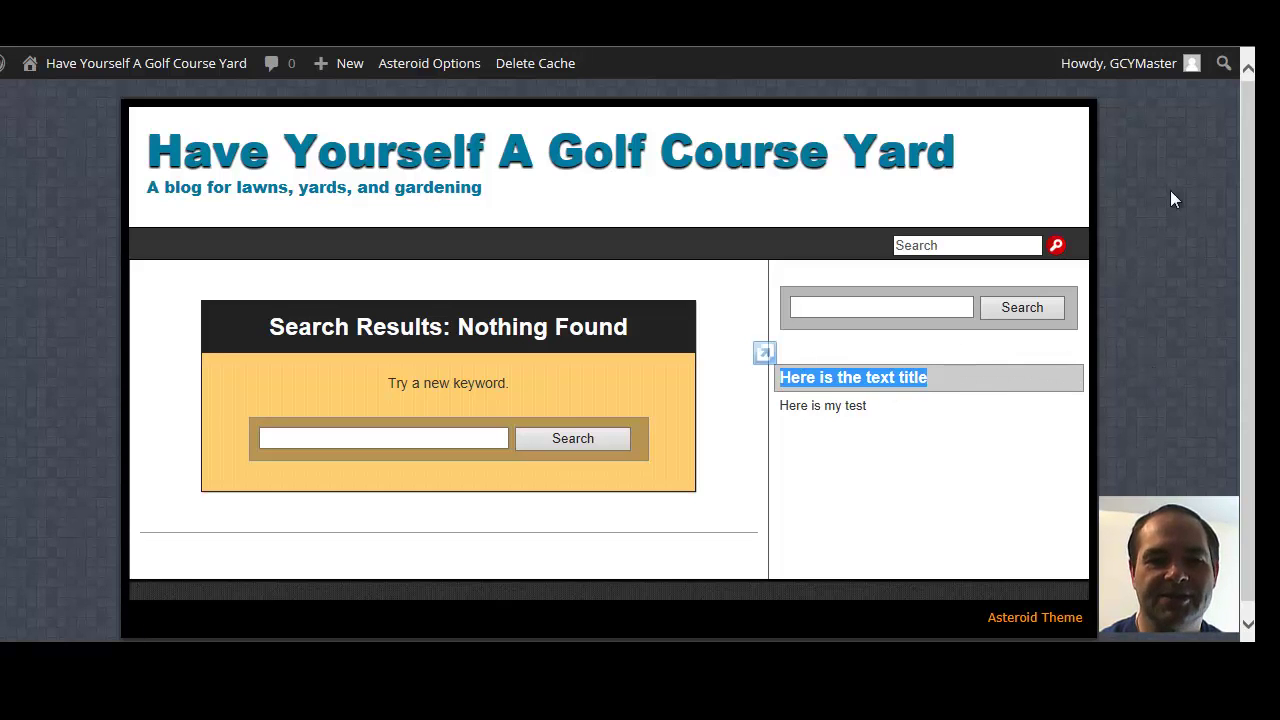
# Return to the Widgets page and review the Text widget's settings in the Sidebar area
pyautogui.click(897, 45)
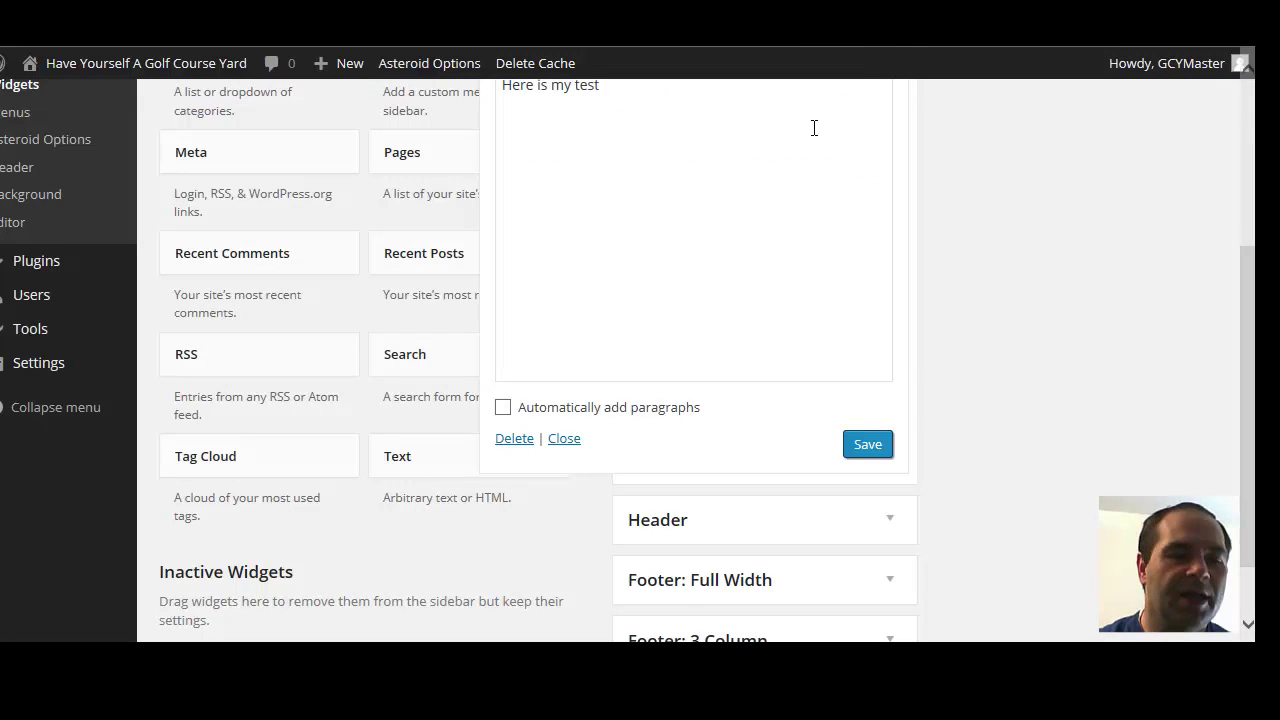
pyautogui.scroll(3, 786, 195)
pyautogui.scroll(-1, 785, 193)
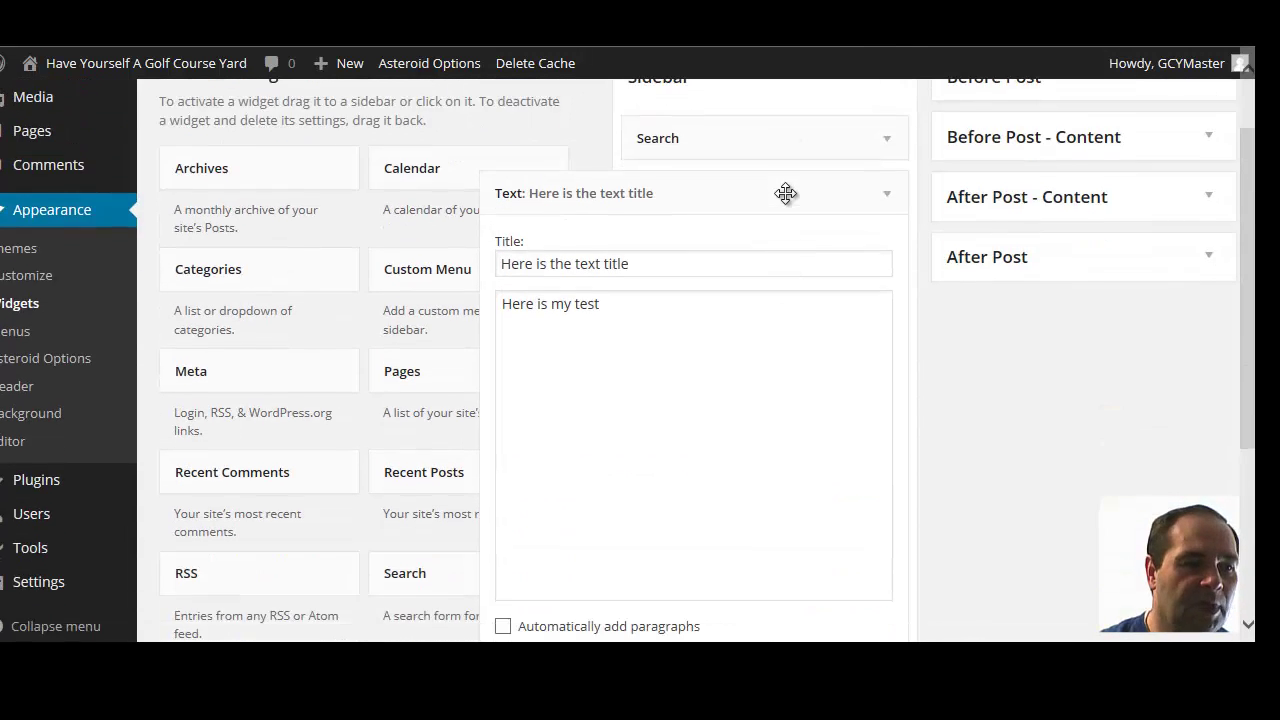
pyautogui.scroll(-1, 800, 235)
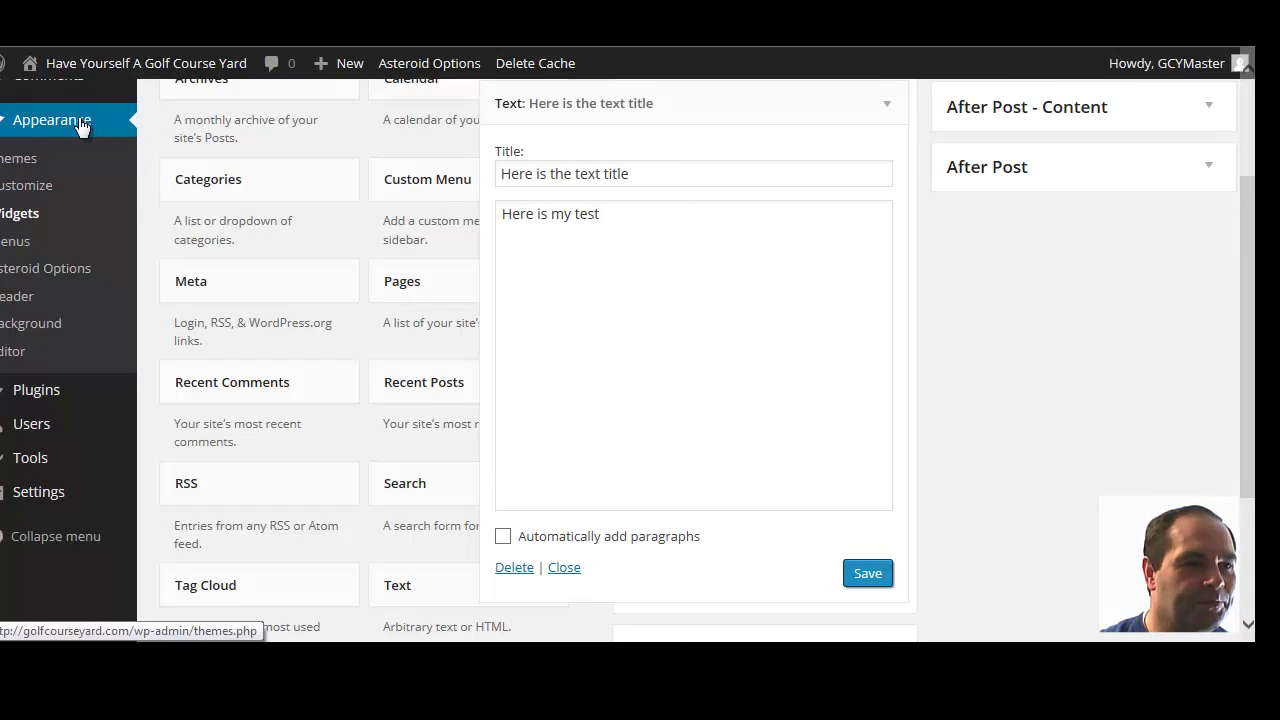
# Open the General Settings page and review the site title, tagline, addresses and membership options
pyautogui.click(18, 158)
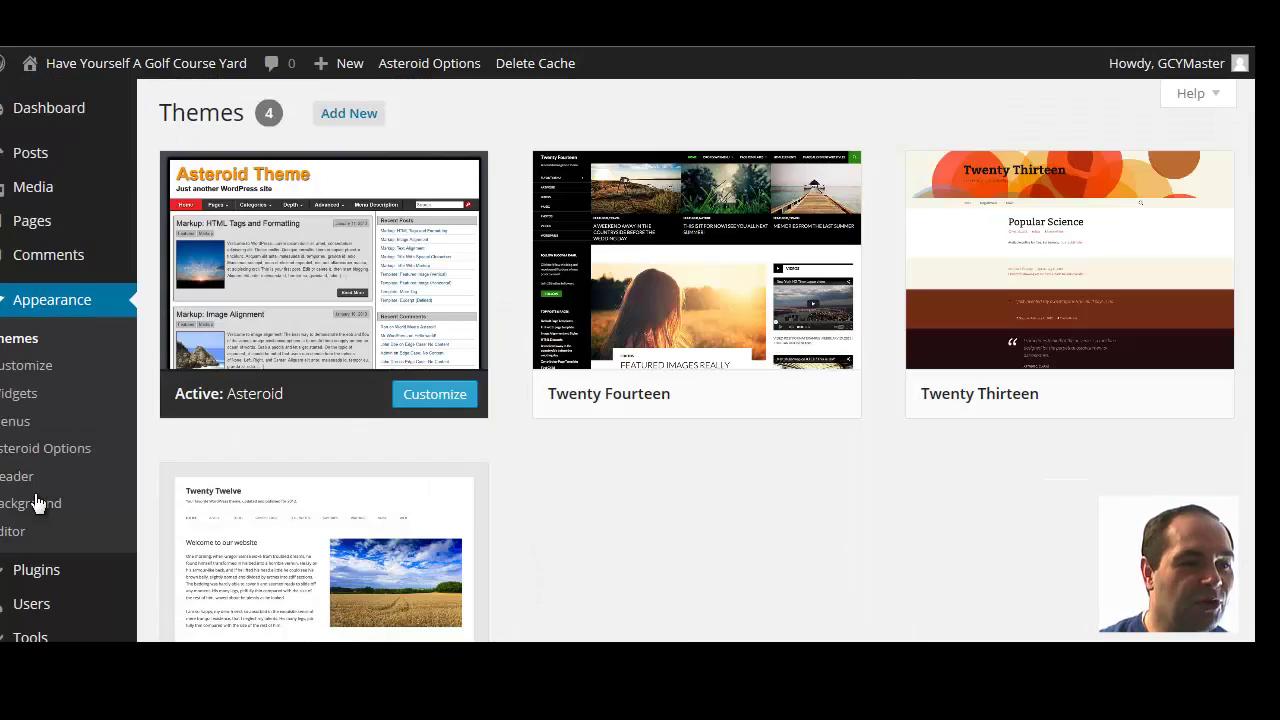
pyautogui.scroll(-2, 243, 400)
pyautogui.moveTo(69, 486)
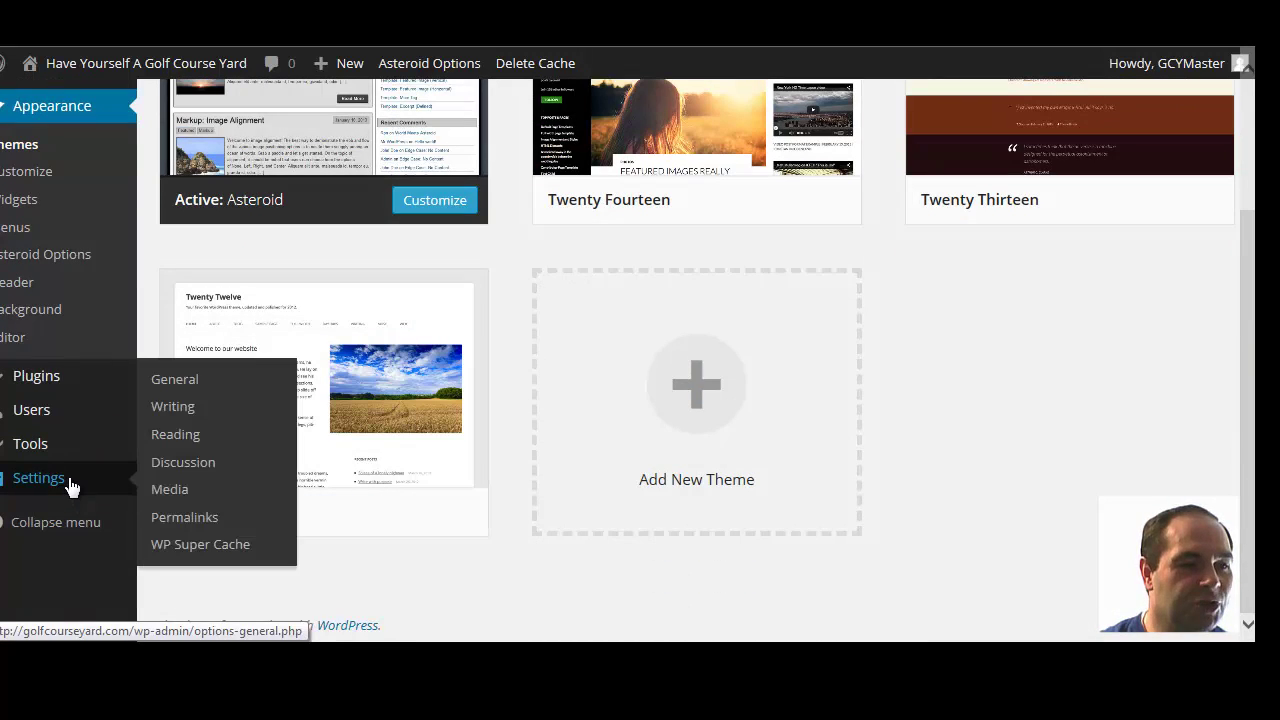
pyautogui.click(167, 381)
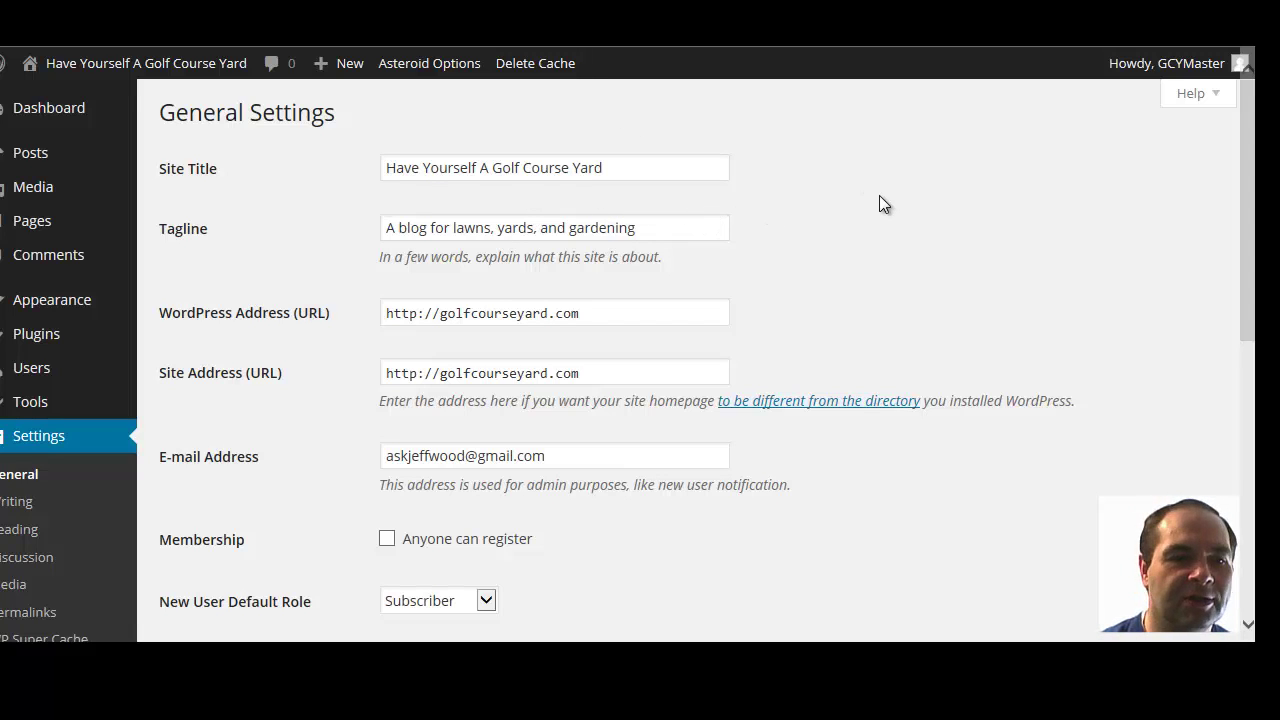
pyautogui.scroll(-2, 866, 195)
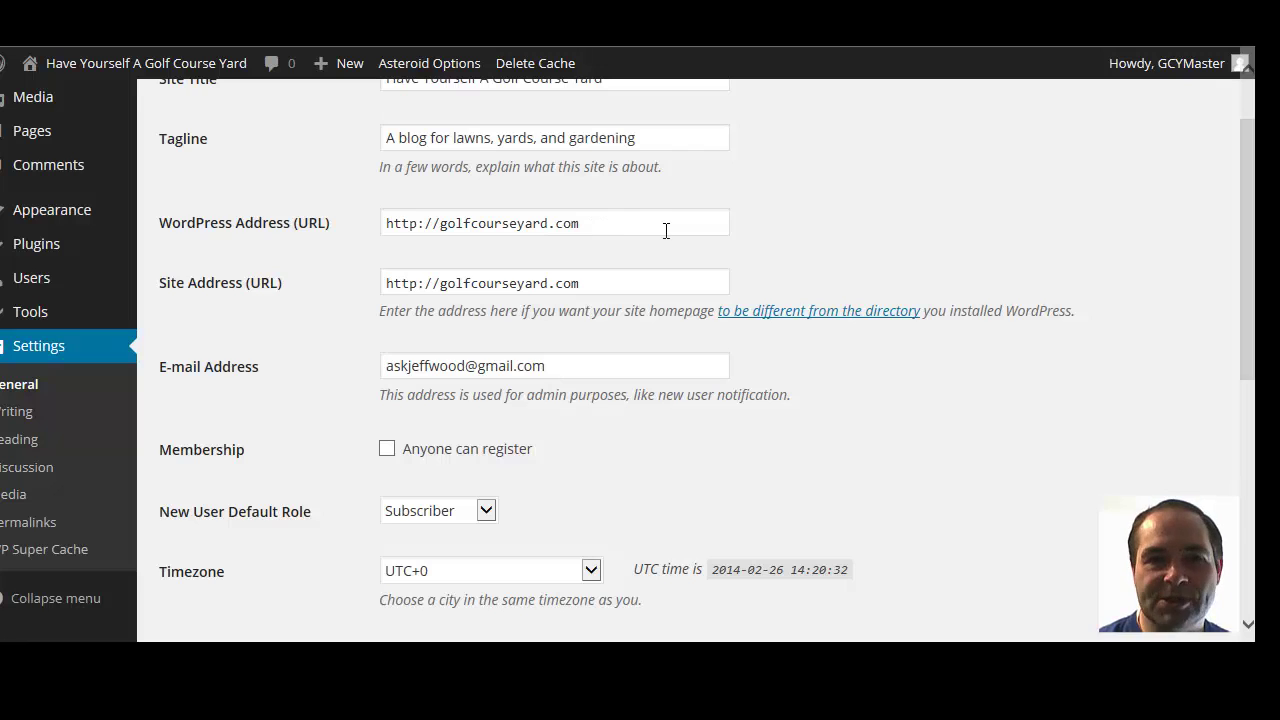
pyautogui.scroll(-1, 657, 280)
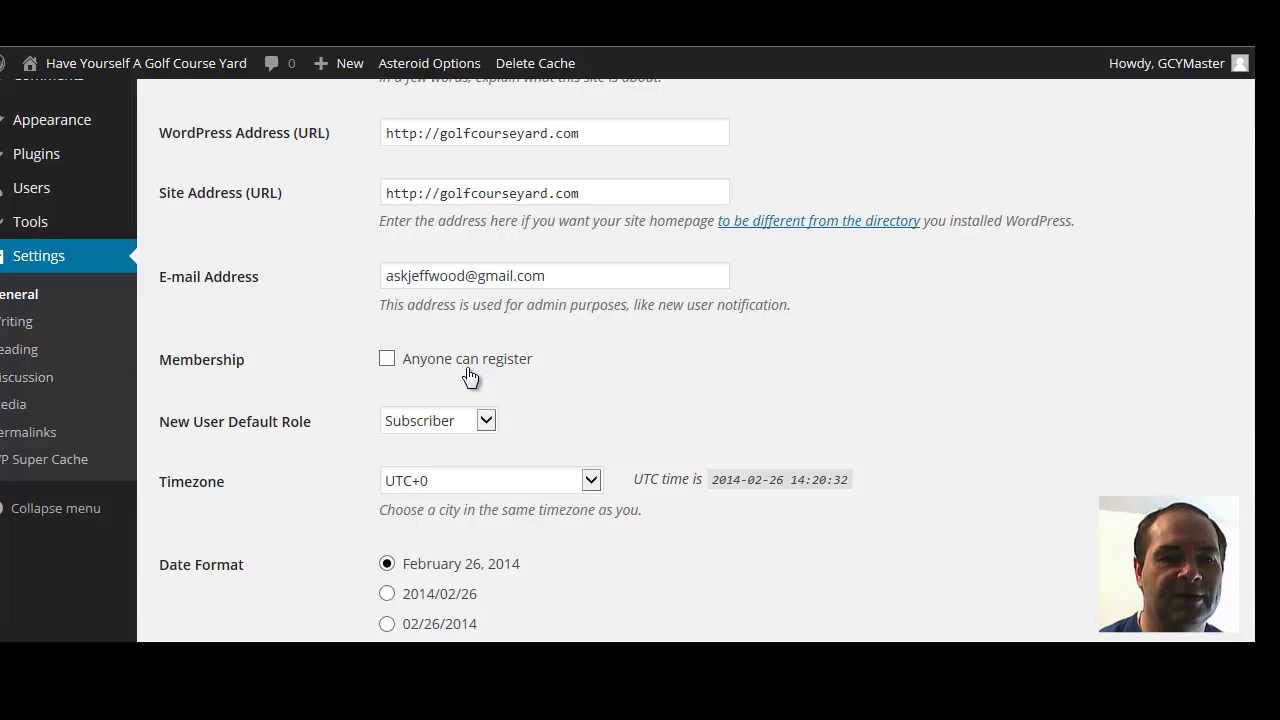
# Allow anyone to register on the site and review the default roles available for new users
pyautogui.click(387, 360)
pyautogui.scroll(-2, 656, 300)
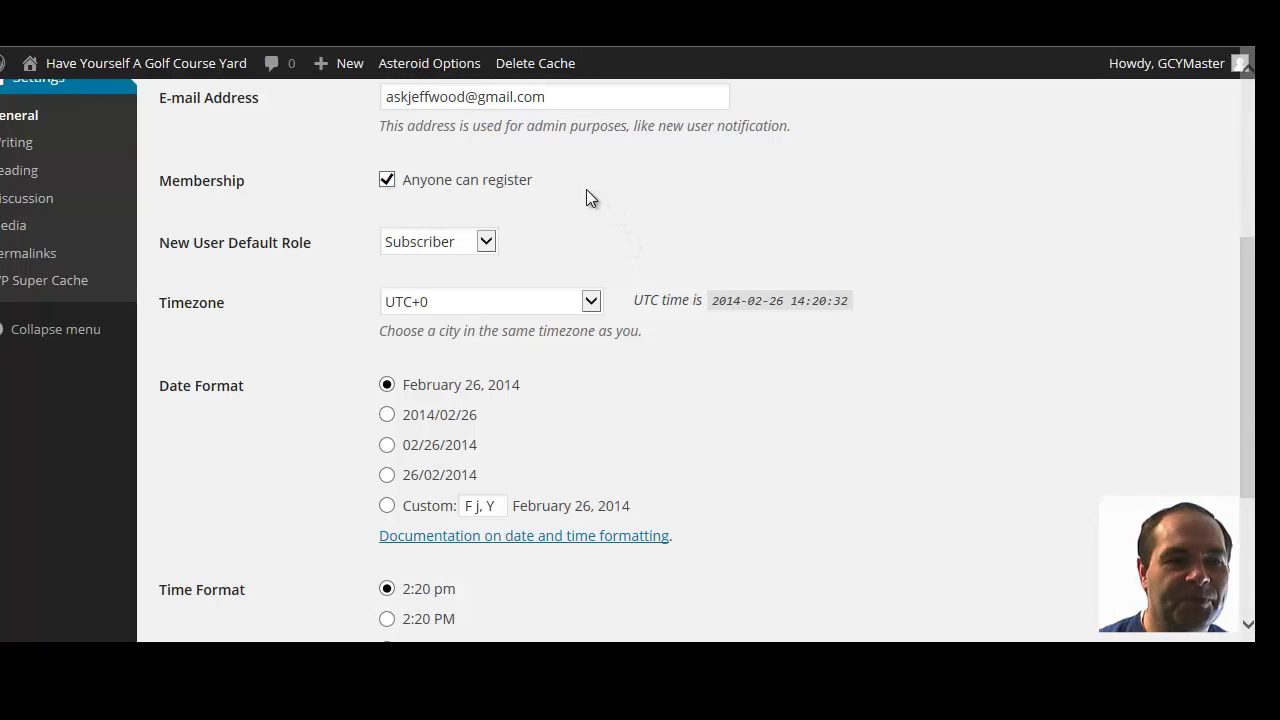
pyautogui.click(486, 243)
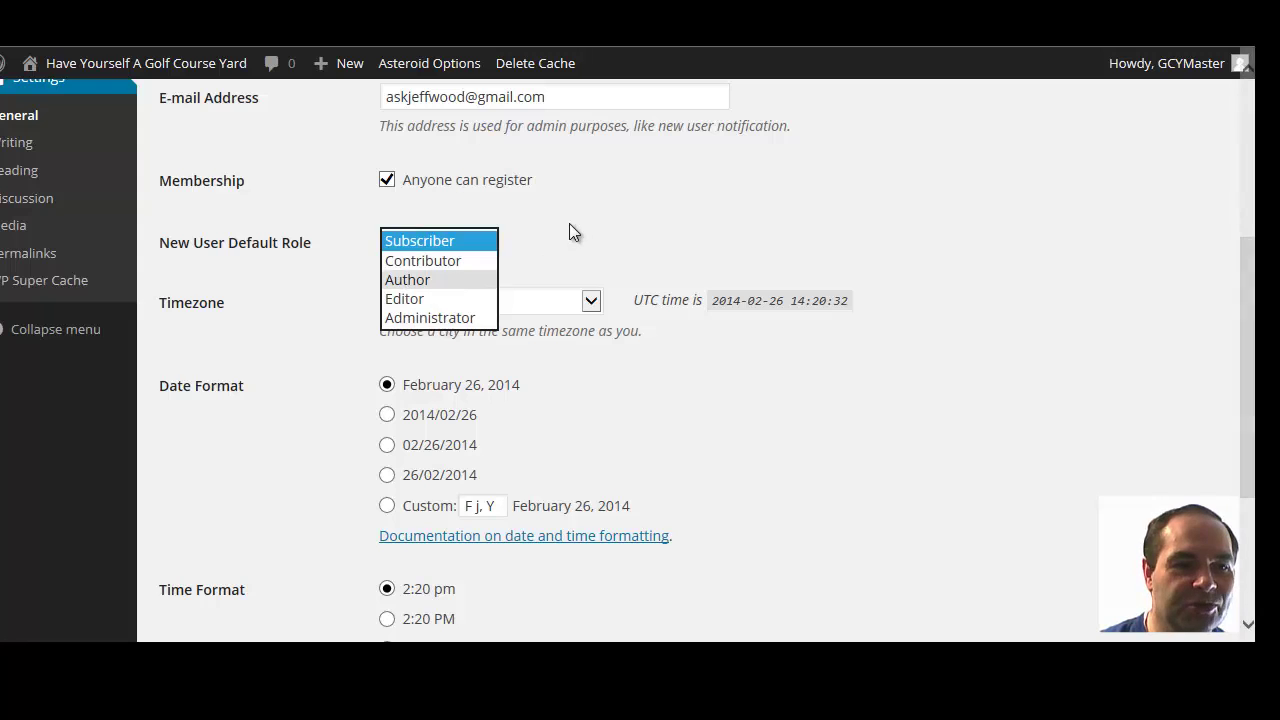
pyautogui.click(700, 240)
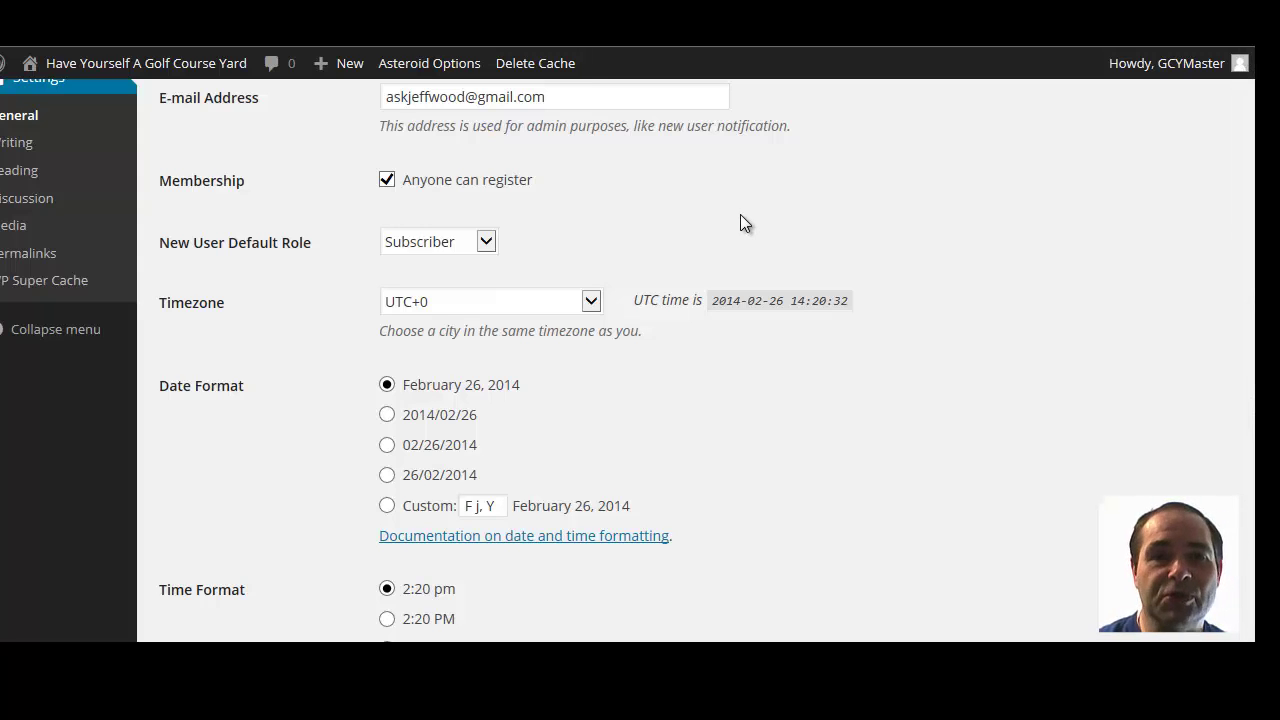
# Set the site's timezone to the UTC-8 offset in the General Settings
pyautogui.scroll(-1, 740, 214)
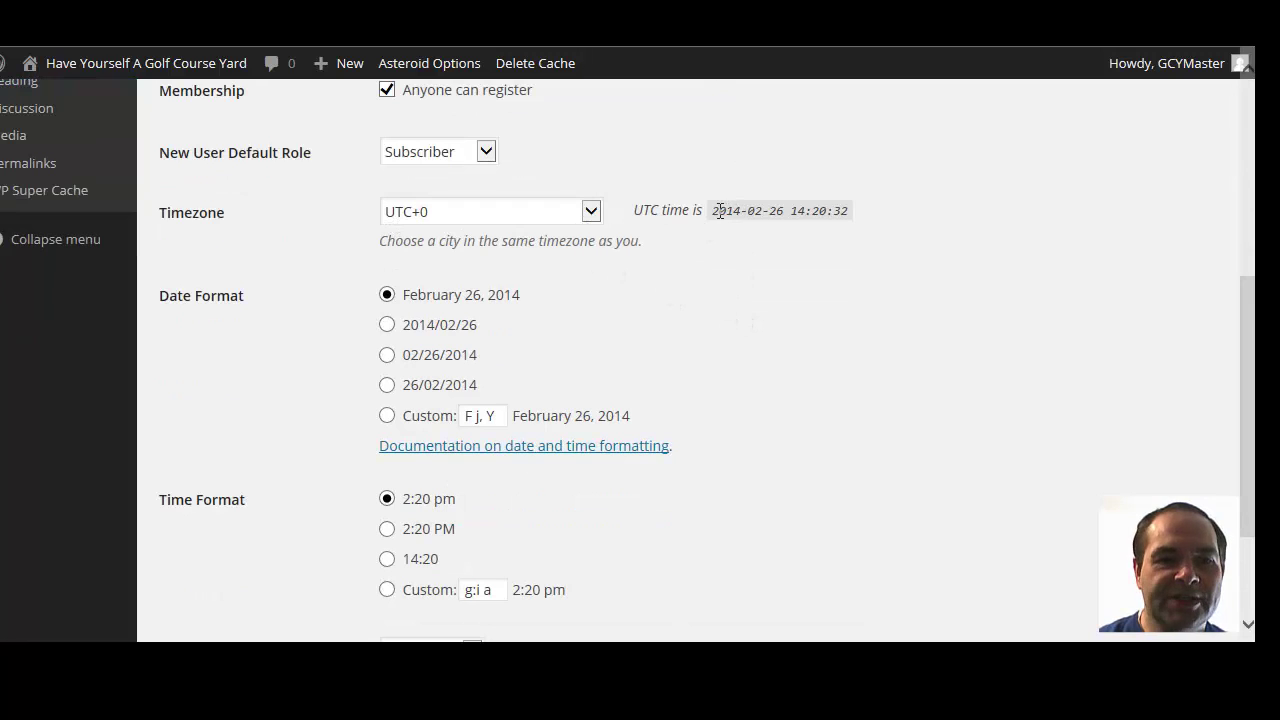
pyautogui.moveTo(713, 210); pyautogui.dragTo(871, 209)
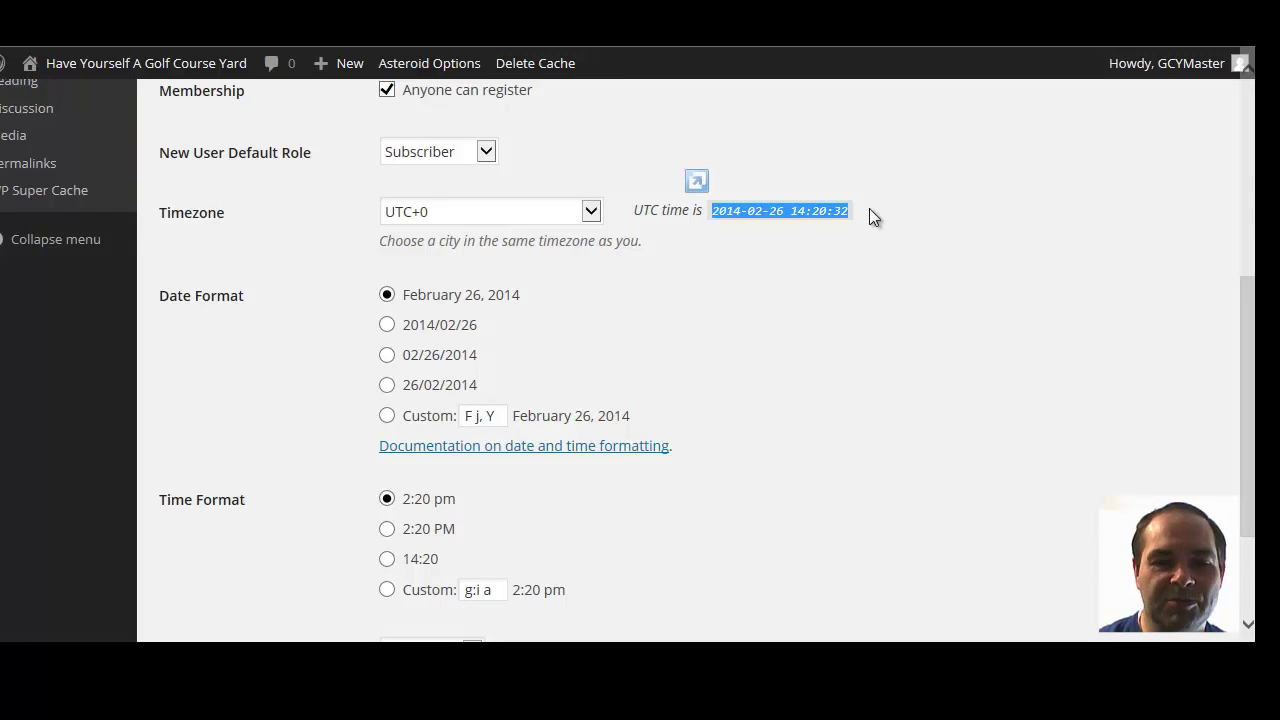
pyautogui.click(810, 255)
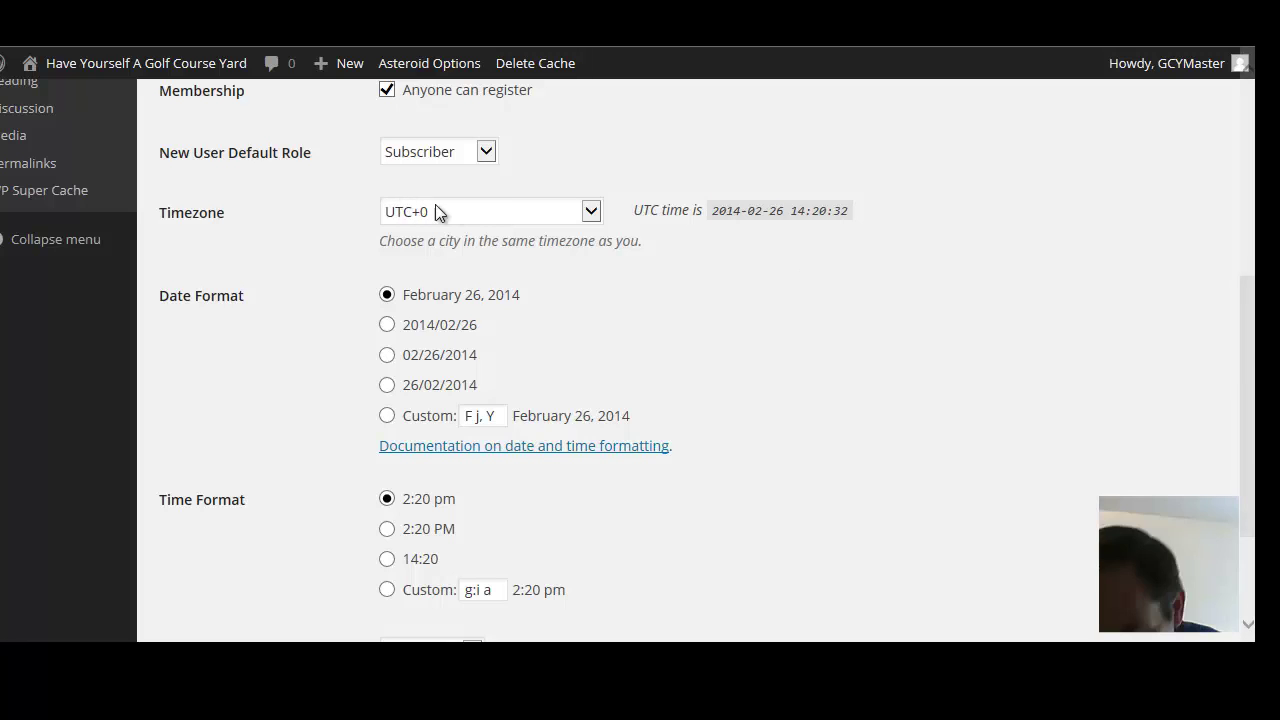
pyautogui.click(592, 212)
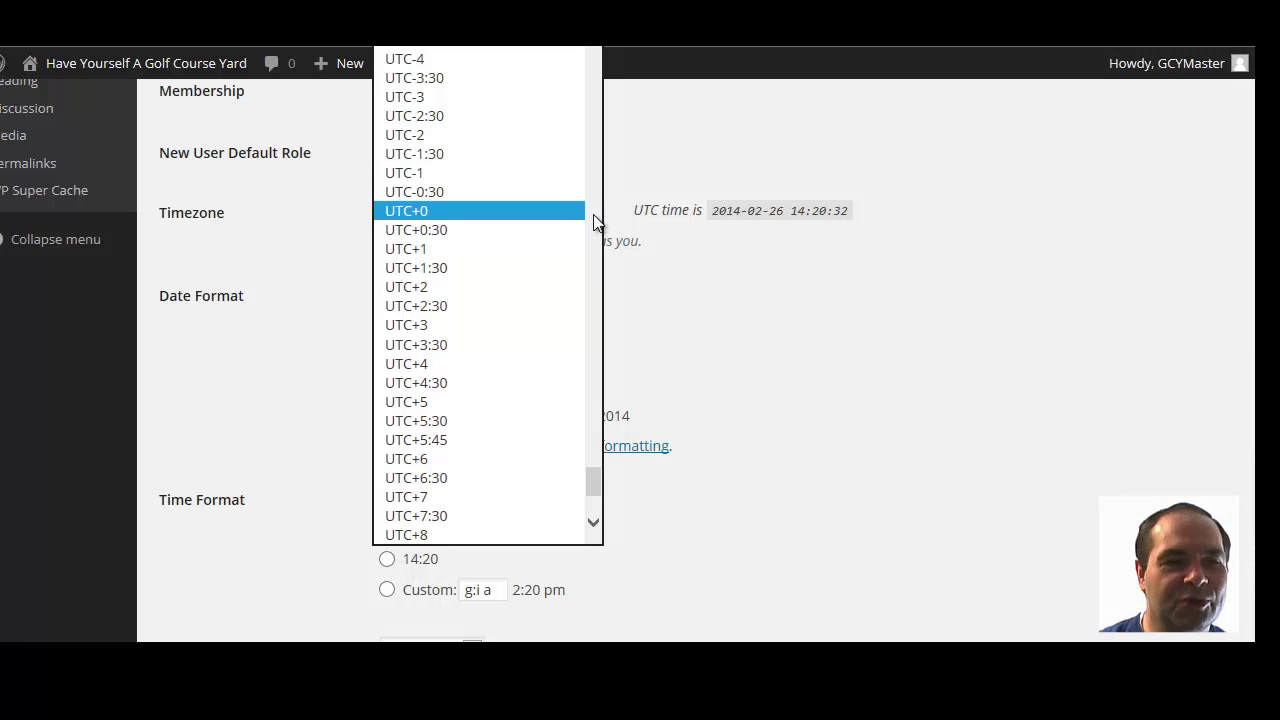
pyautogui.scroll(3, 593, 214)
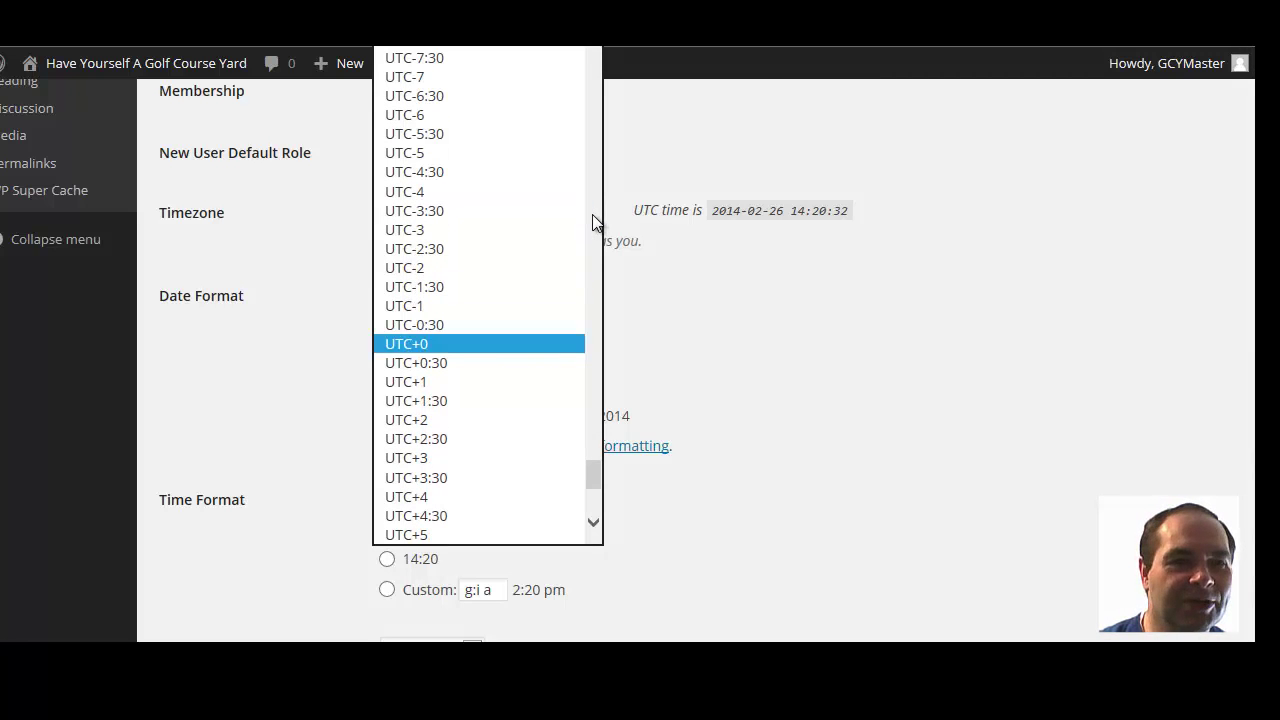
pyautogui.click(494, 48)
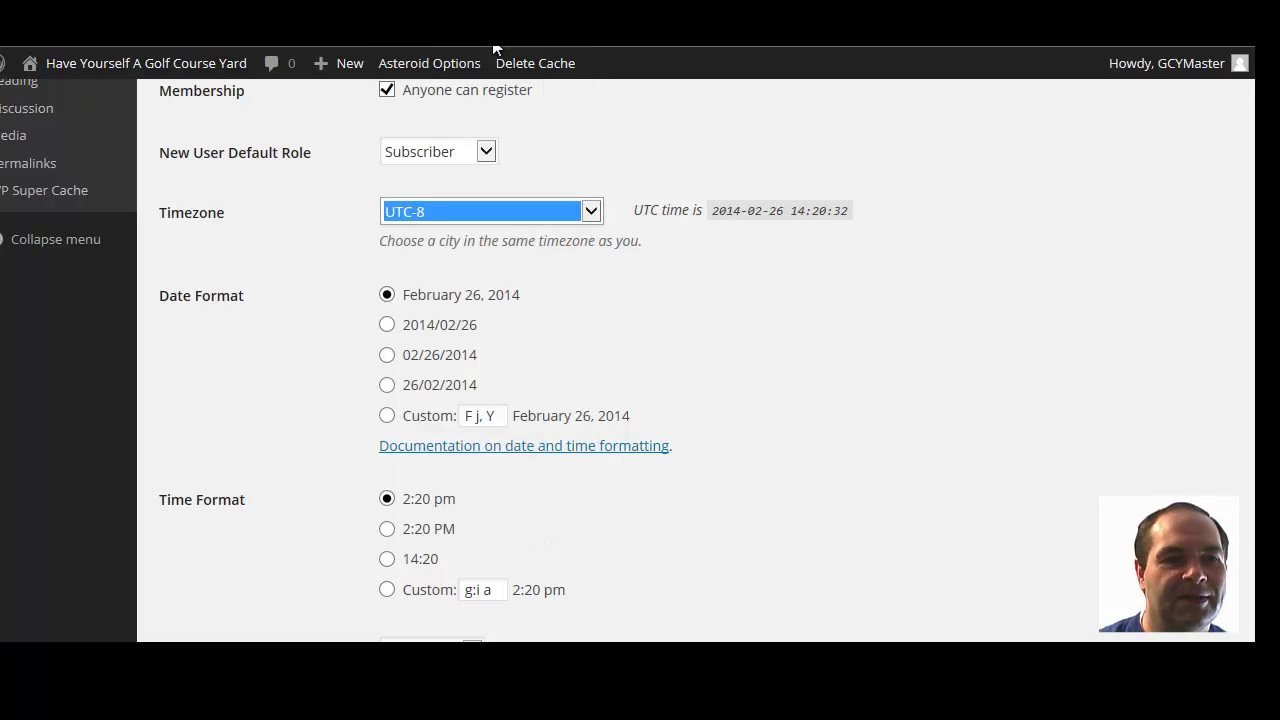
pyautogui.click(846, 273)
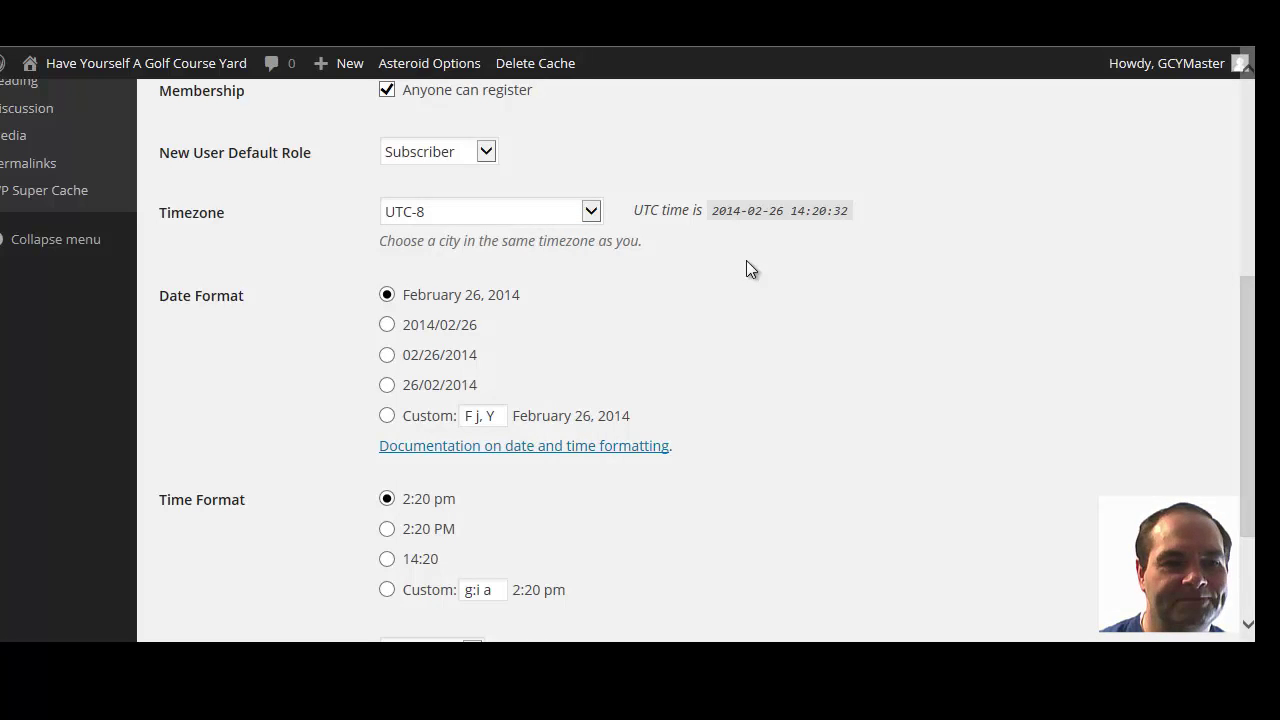
# Set the site's timezone by city to Los Angeles
pyautogui.click(591, 211)
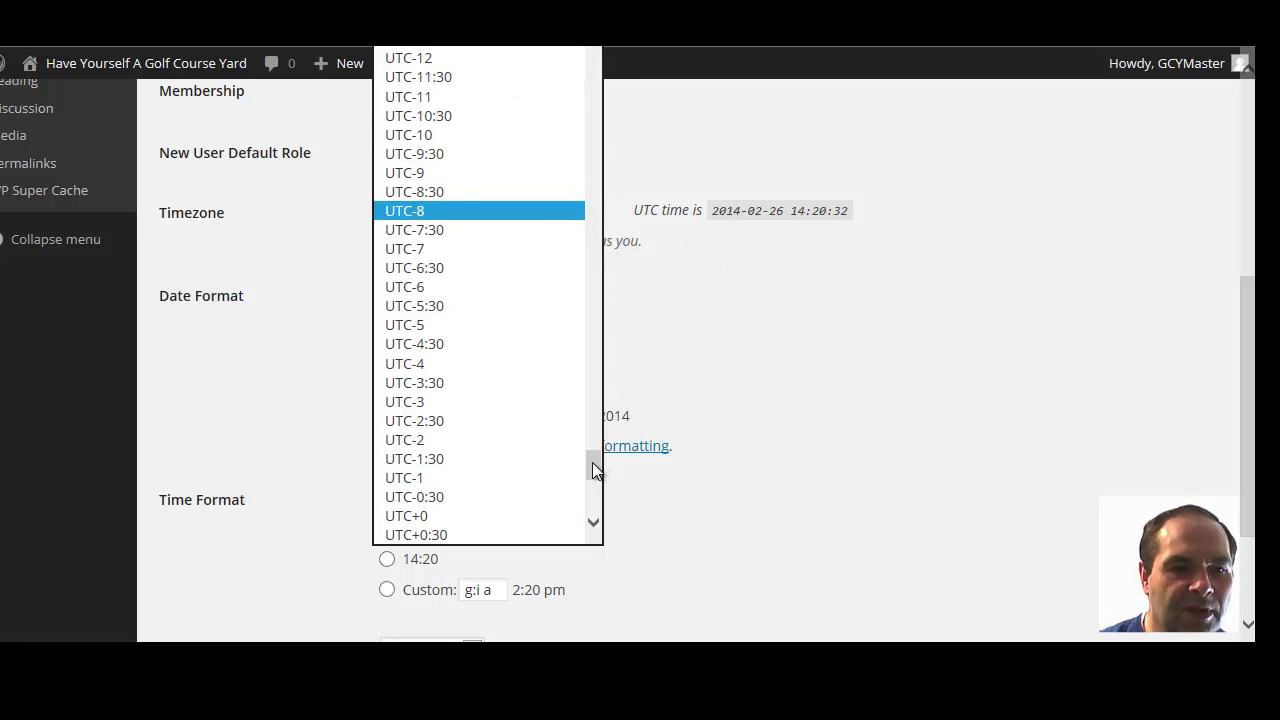
pyautogui.moveTo(592, 462); pyautogui.dragTo(612, 149)
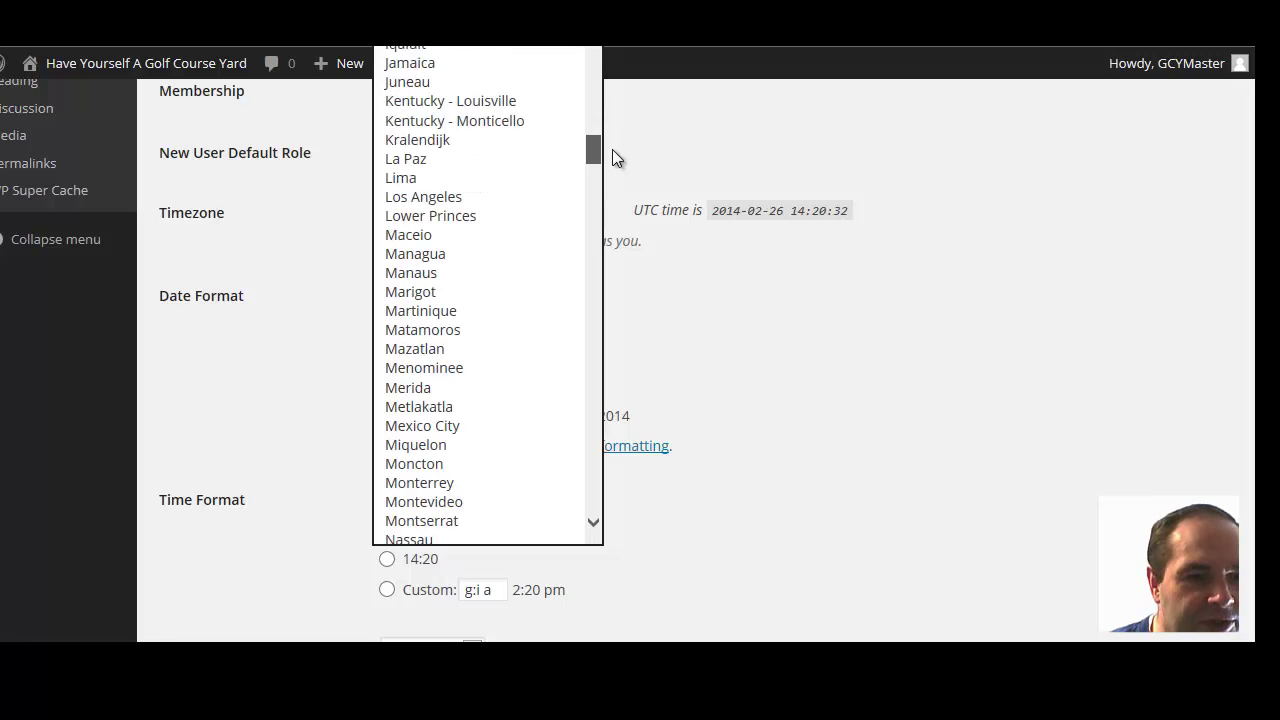
pyautogui.click(415, 197)
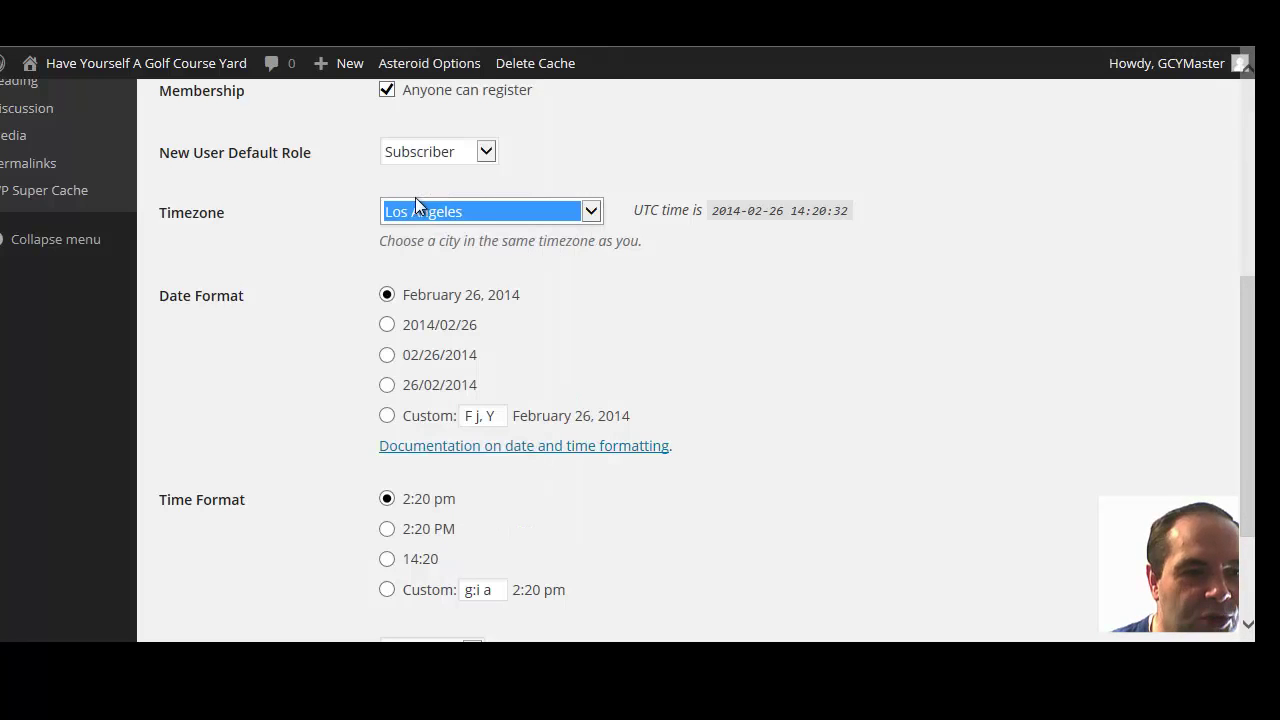
pyautogui.scroll(-1, 874, 308)
pyautogui.click(873, 308)
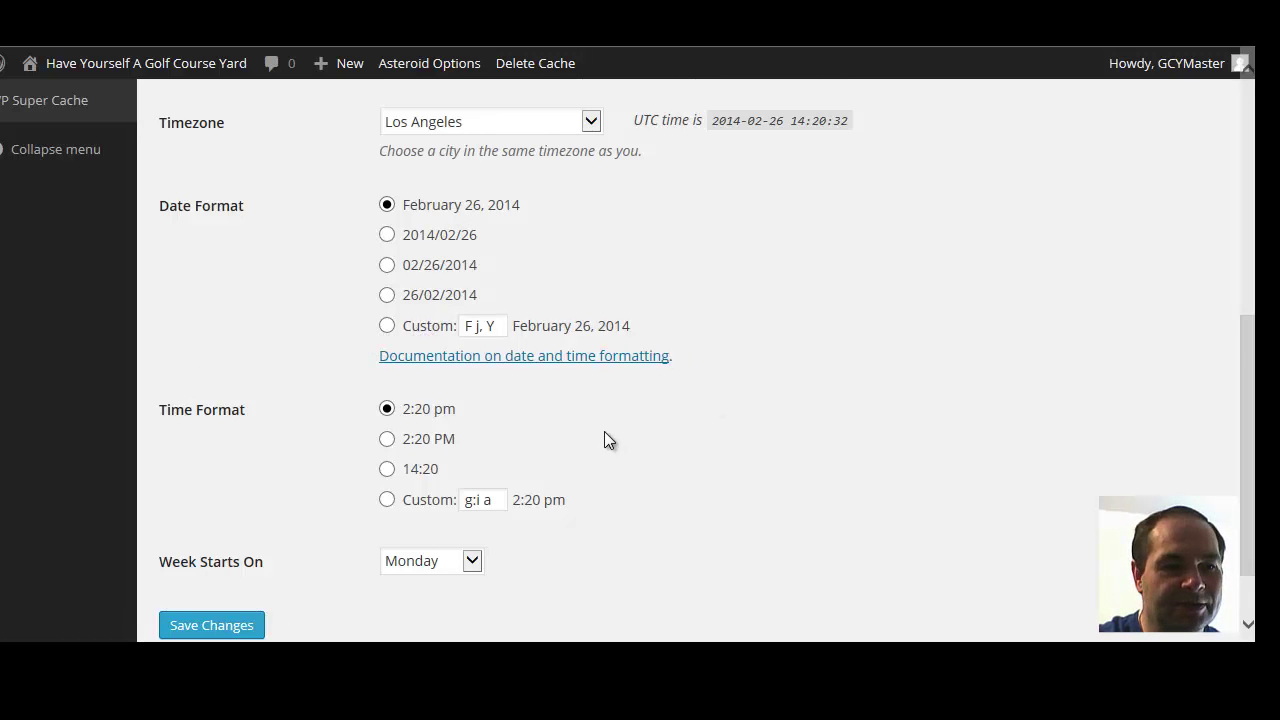
# Set the time format to the 24-hour style 14:20 and save the general settings
pyautogui.scroll(-2, 604, 431)
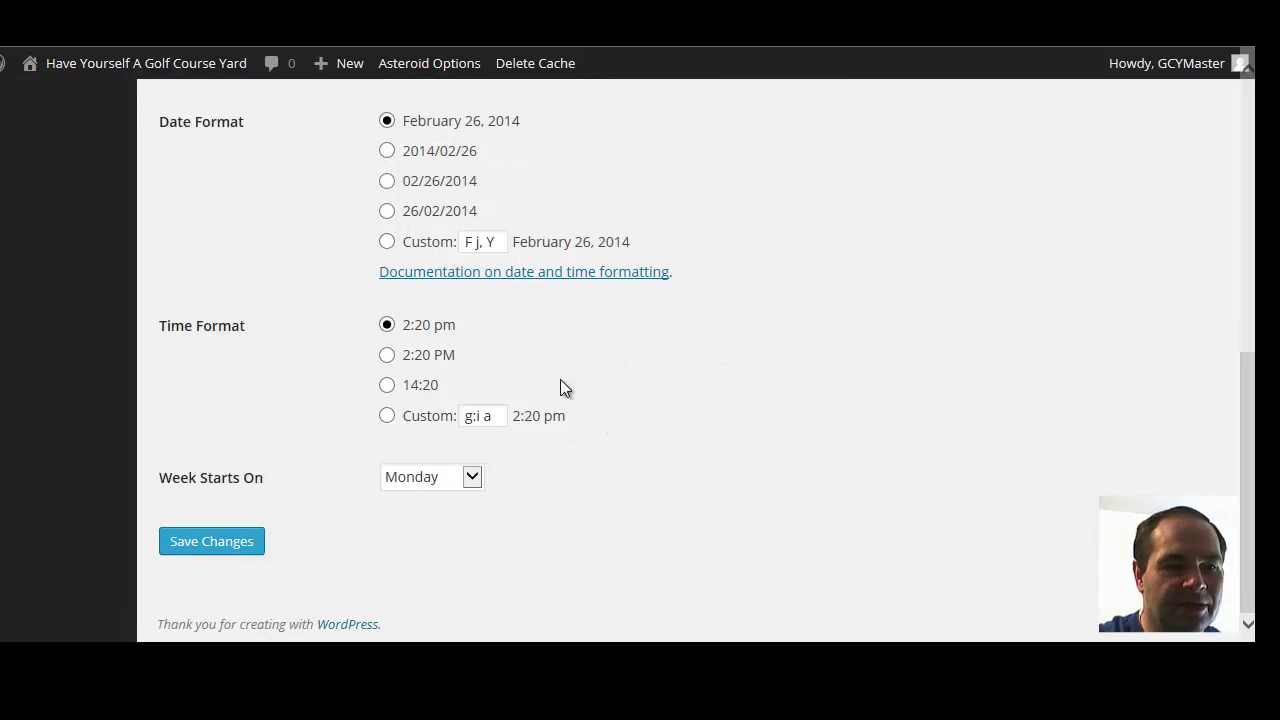
pyautogui.click(387, 385)
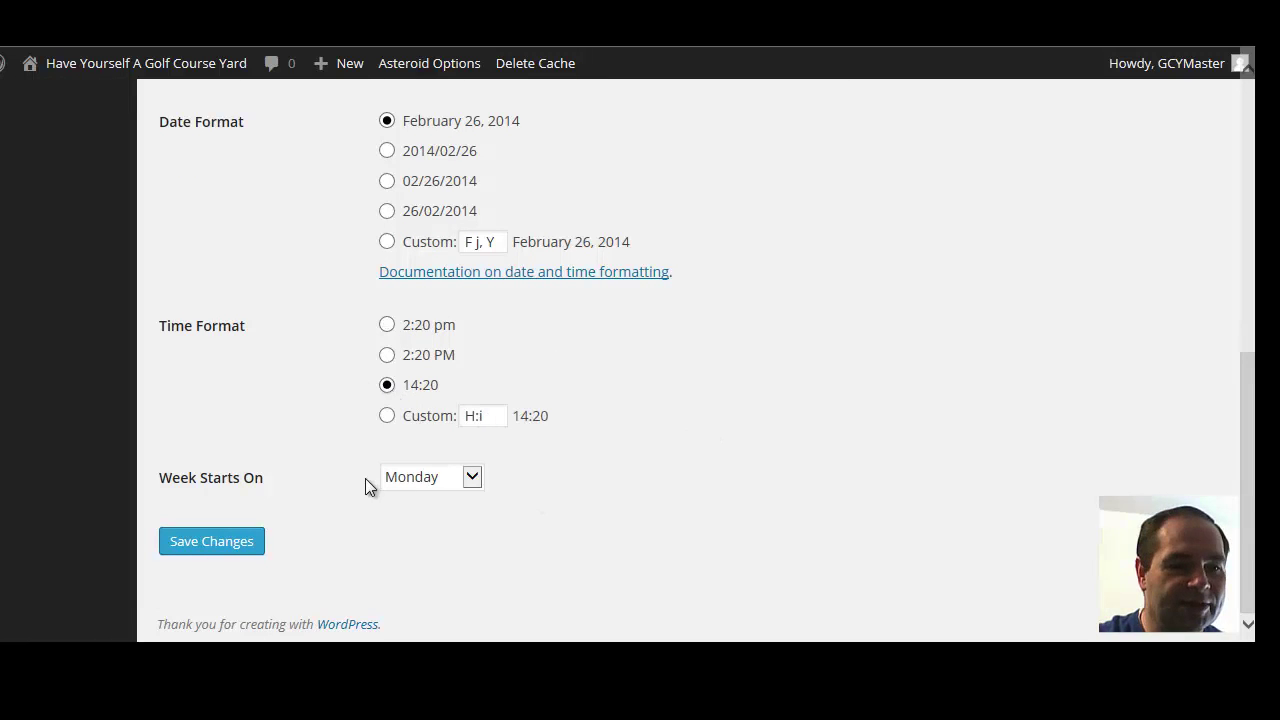
pyautogui.click(477, 478)
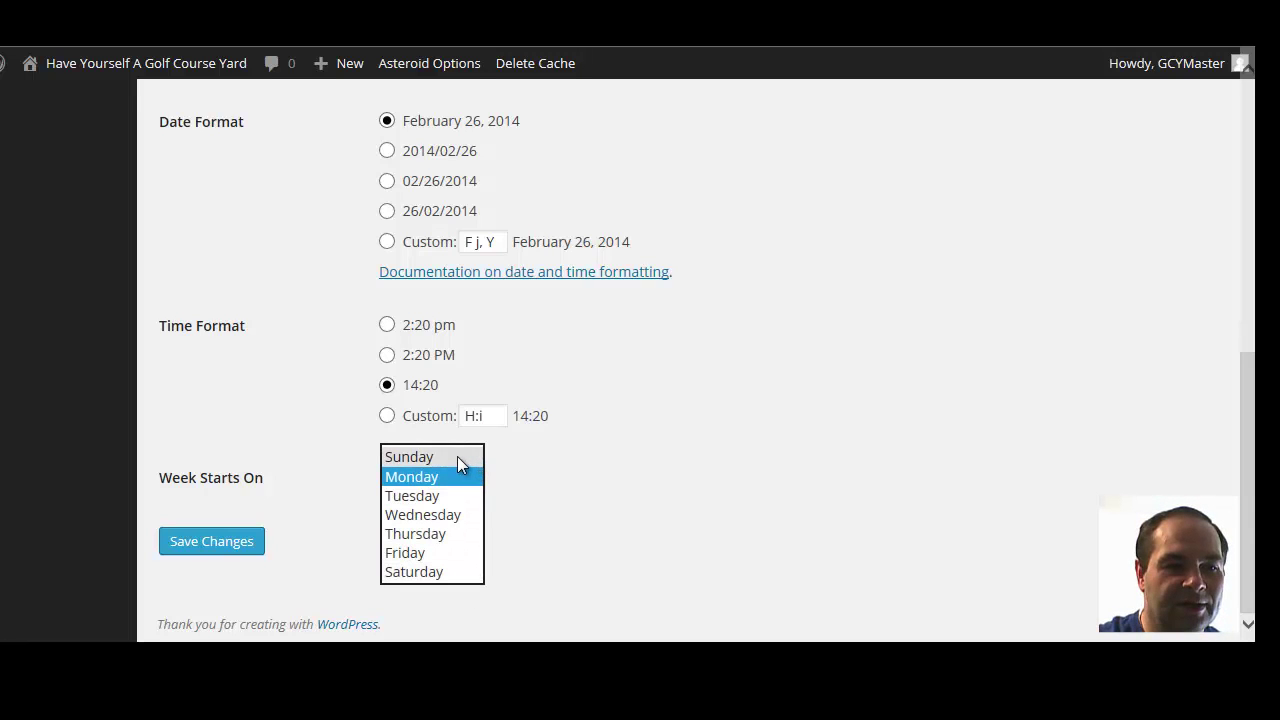
pyautogui.click(588, 451)
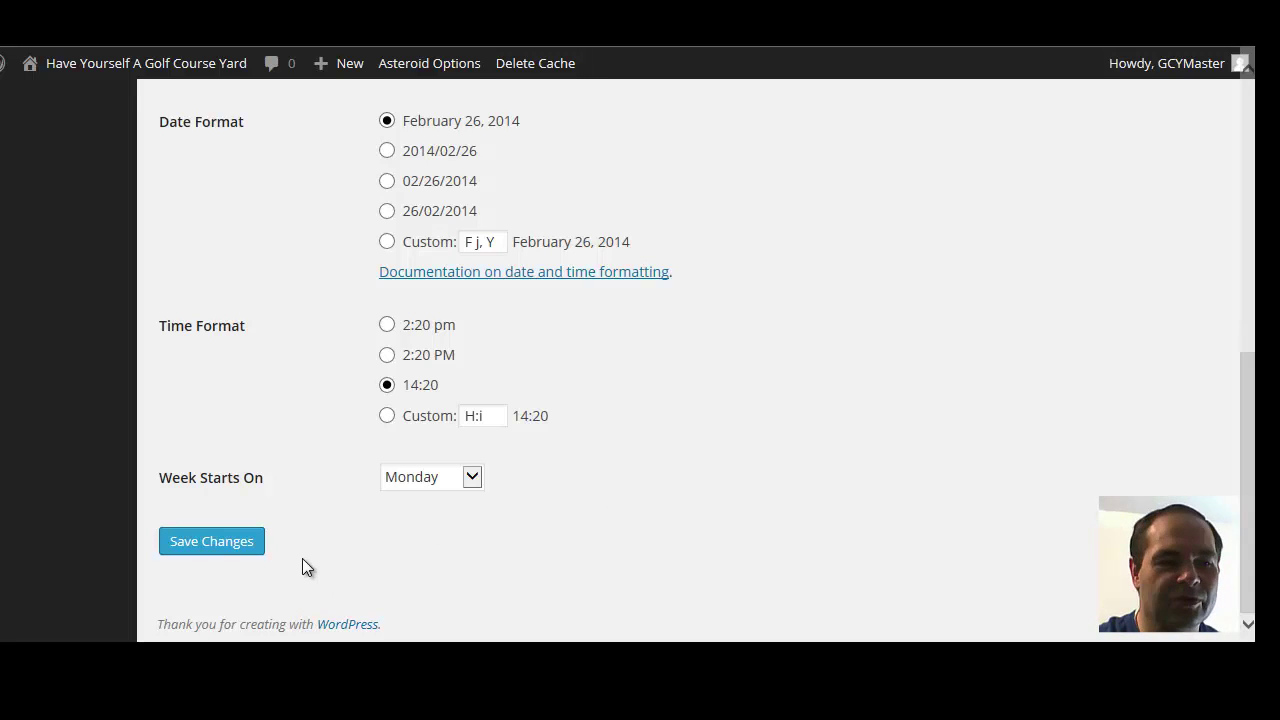
pyautogui.click(229, 543)
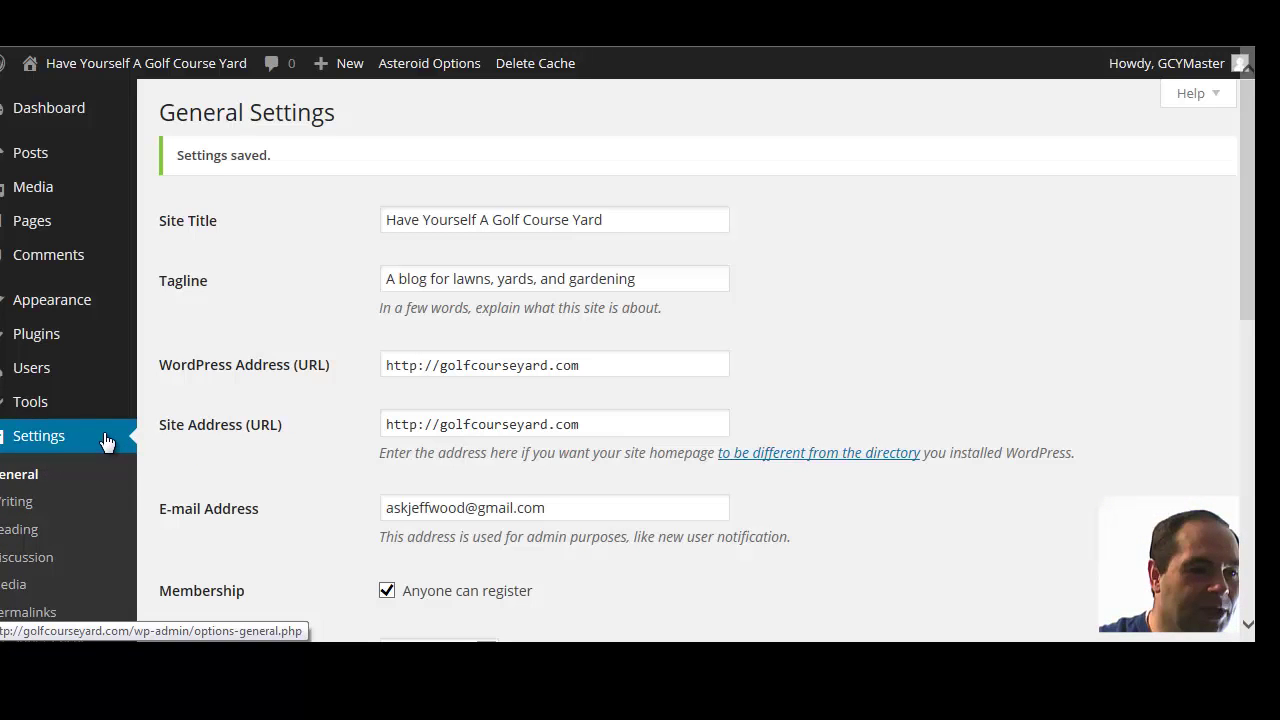
# Open the Writing Settings page and review the formatting options and the default post category choices
pyautogui.click(20, 505)
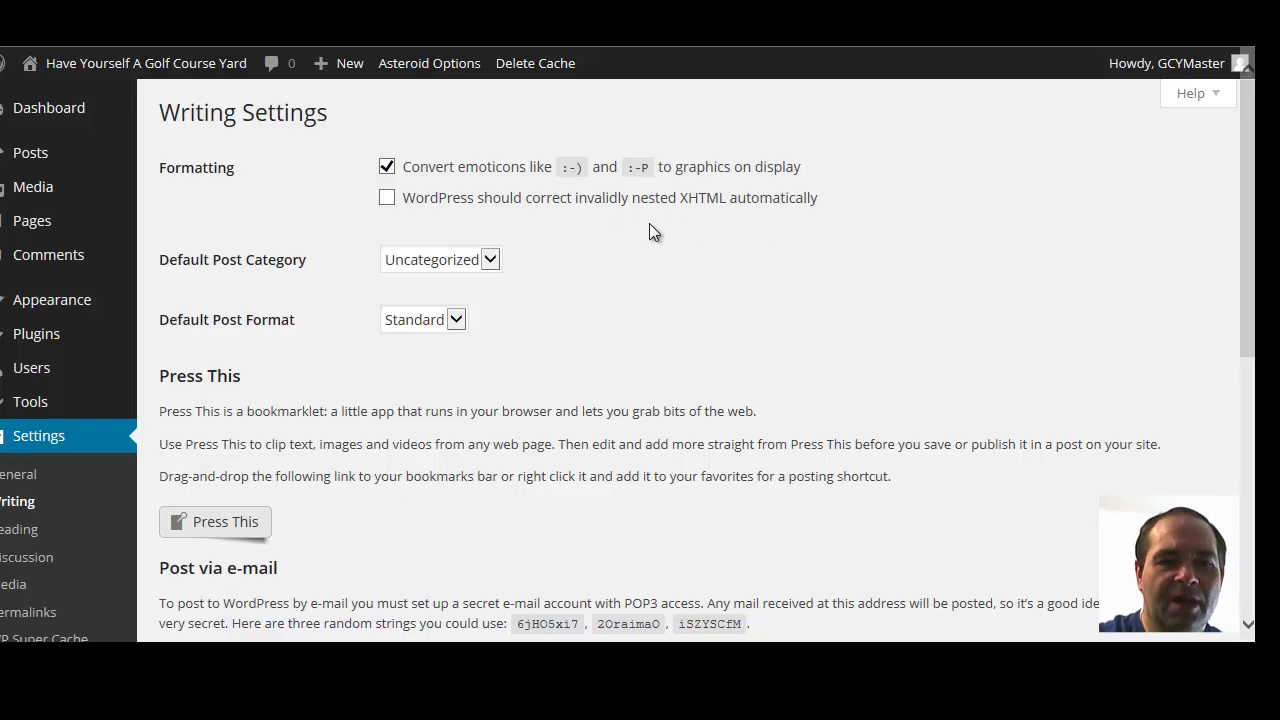
pyautogui.scroll(-1, 650, 230)
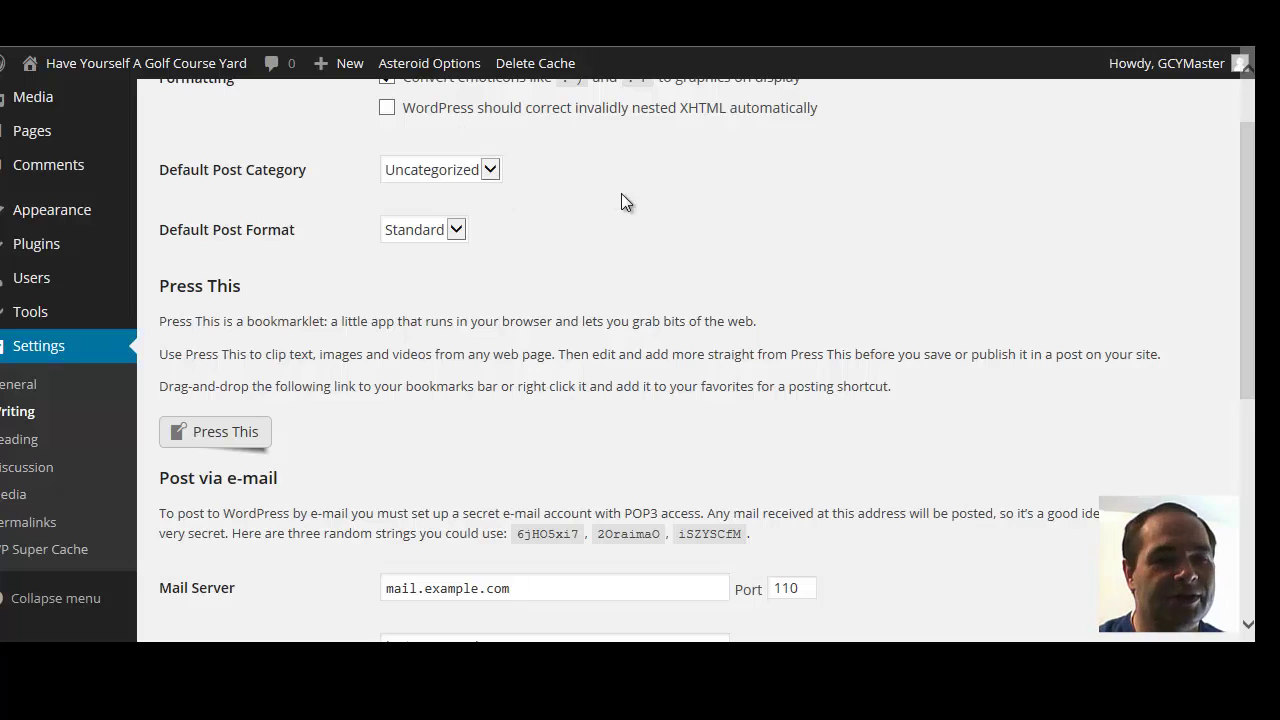
pyautogui.click(488, 171)
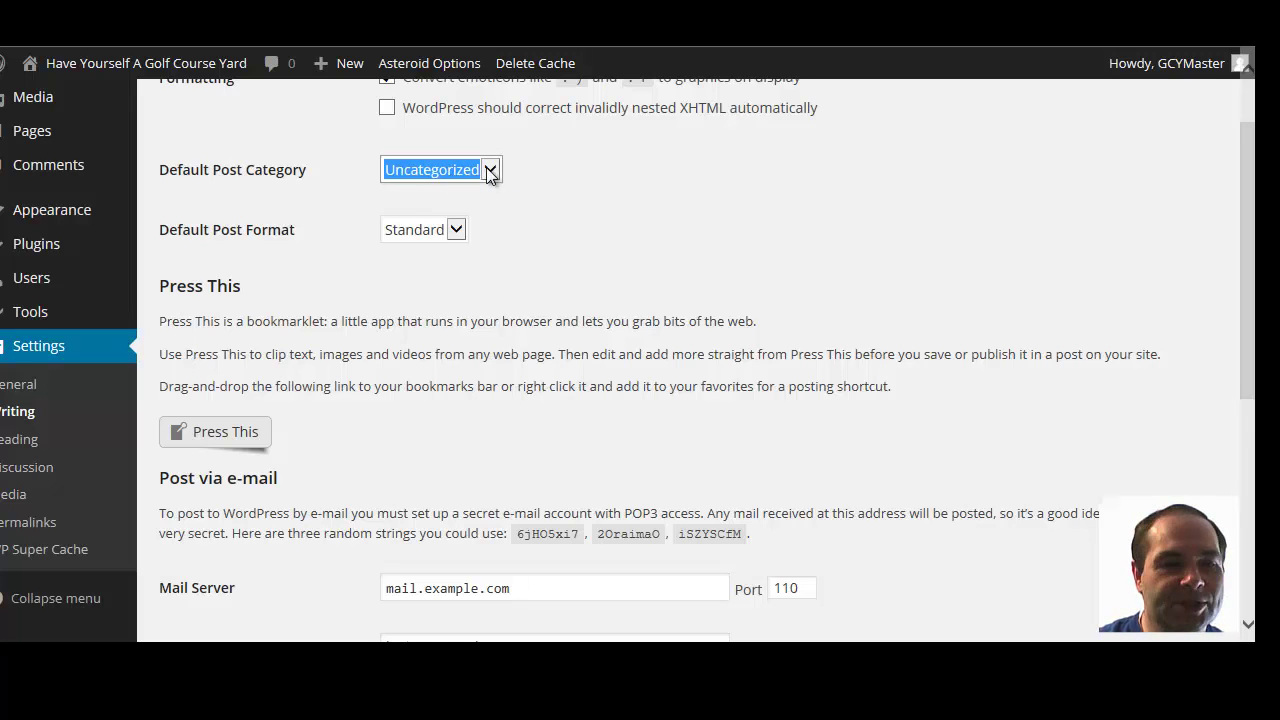
pyautogui.scroll(1, 682, 213)
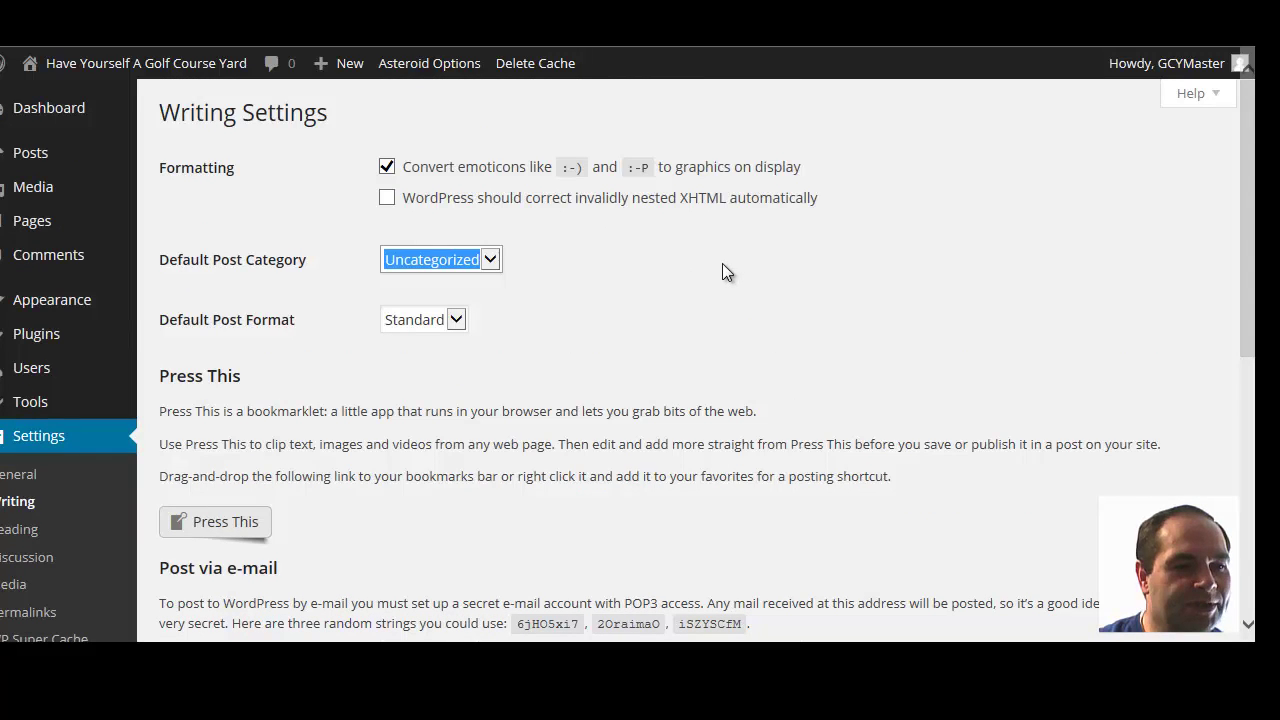
# Open the post categories for editing and rename the Uncategorized category as General
pyautogui.moveTo(95, 162)
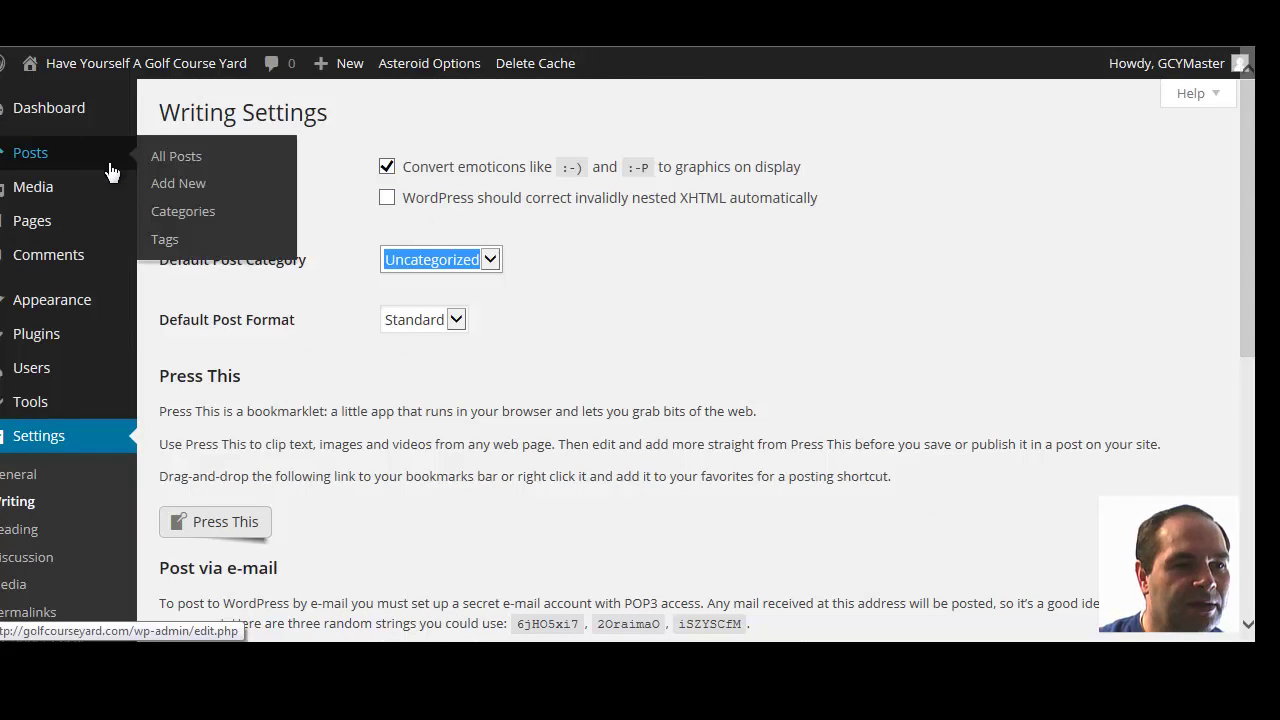
pyautogui.click(200, 226)
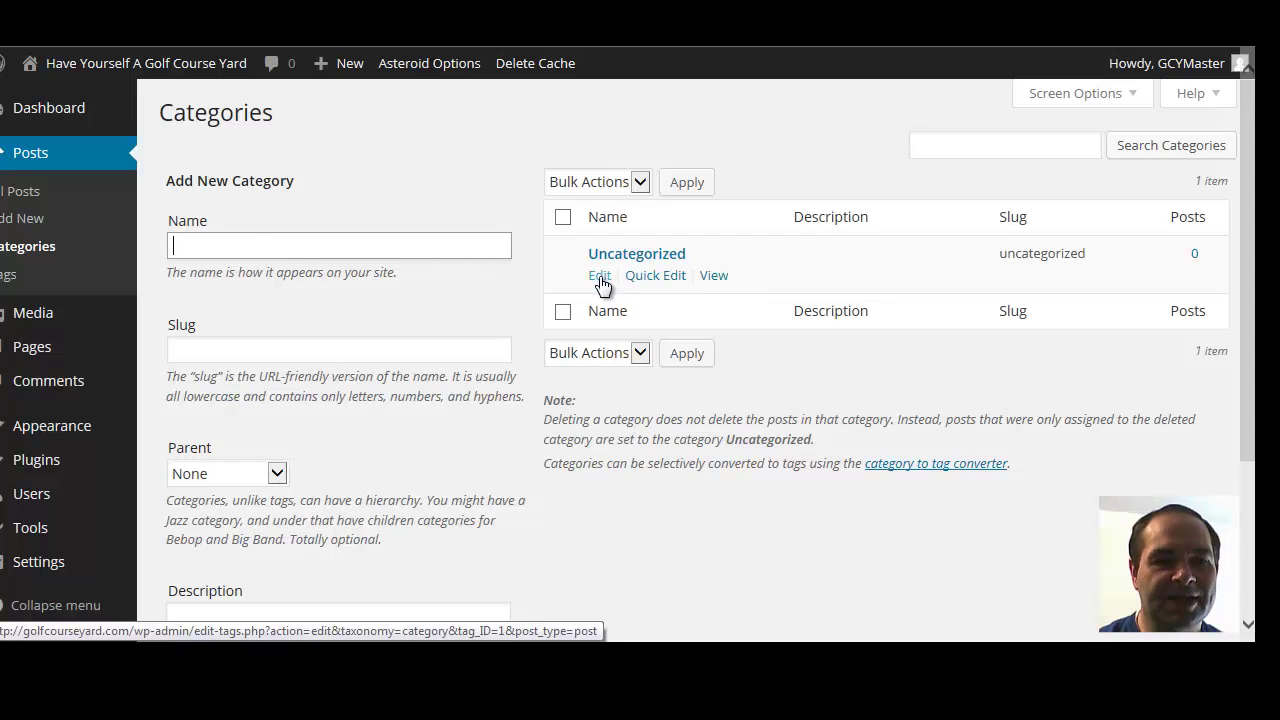
pyautogui.click(600, 280)
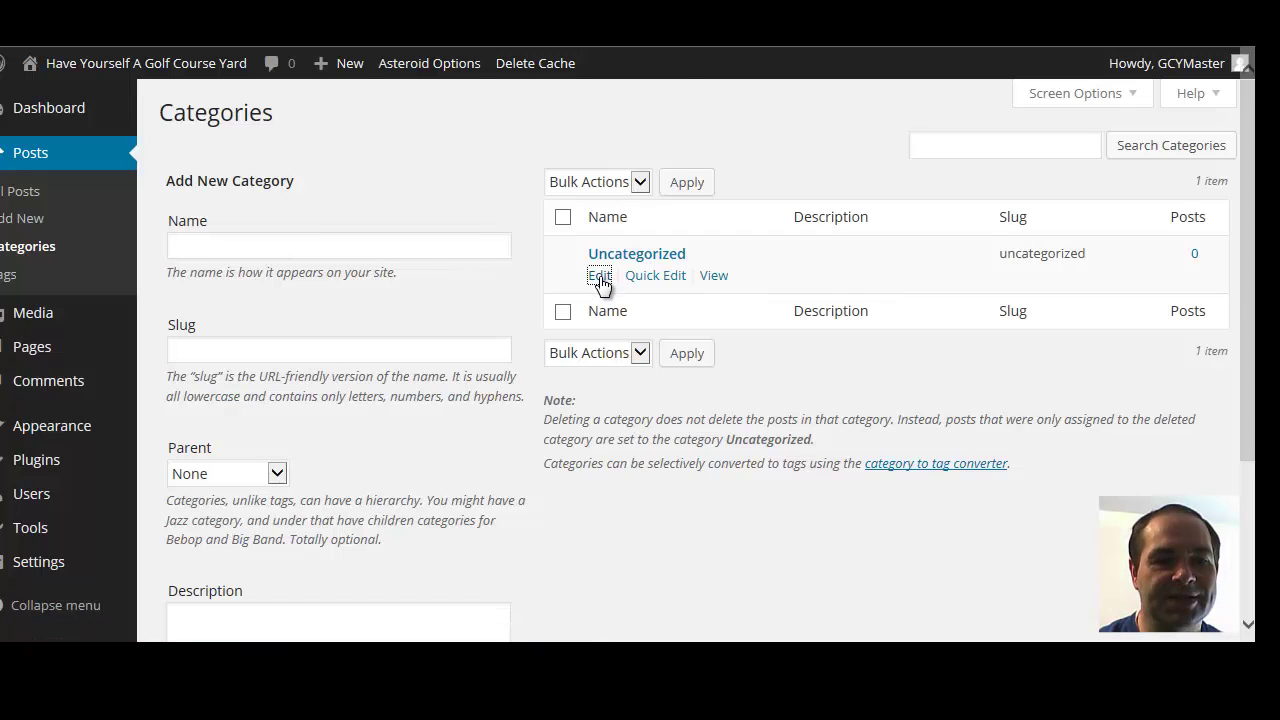
pyautogui.moveTo(516, 168); pyautogui.dragTo(240, 170)
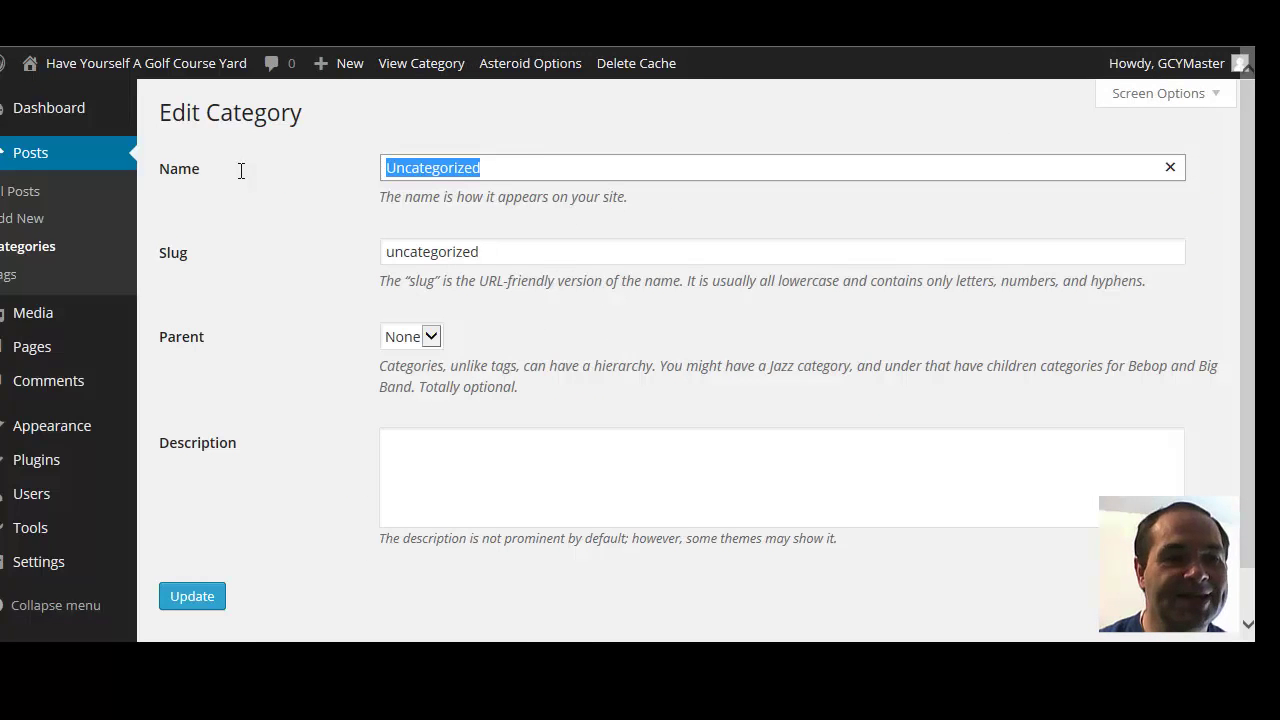
pyautogui.write('General')
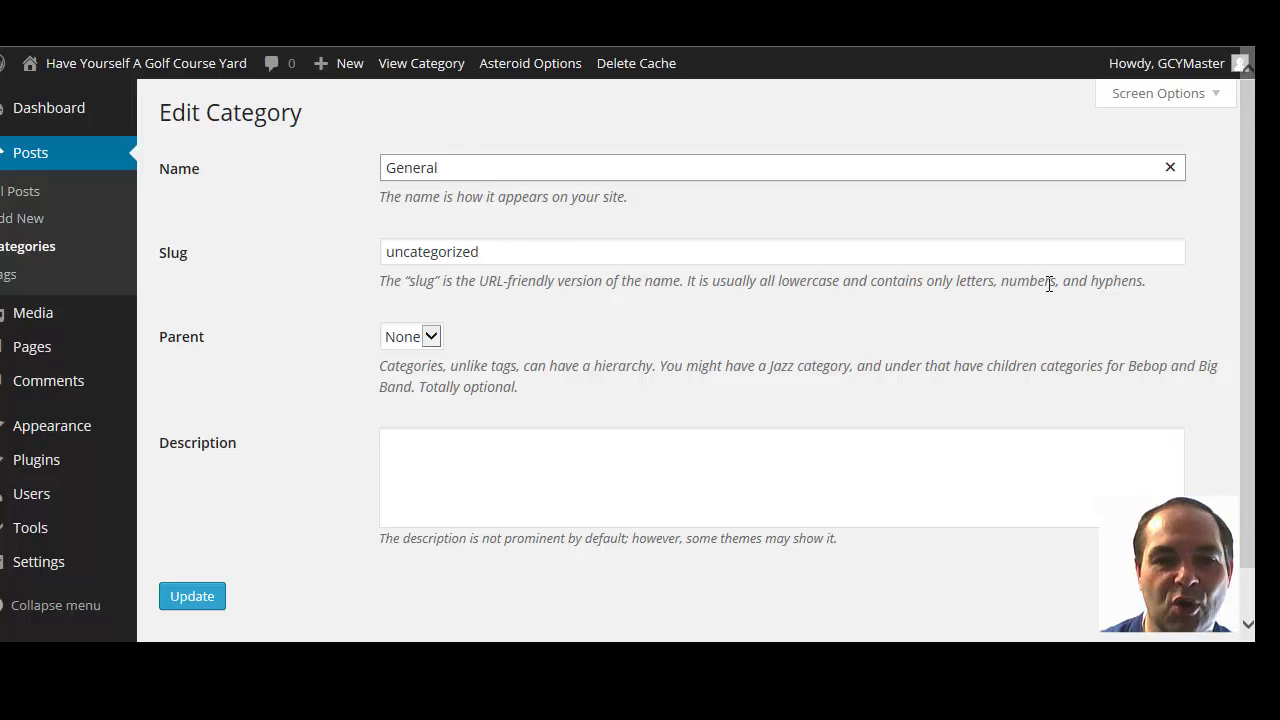
# Replace the category's slug with "general"
pyautogui.moveTo(571, 251); pyautogui.dragTo(333, 264)
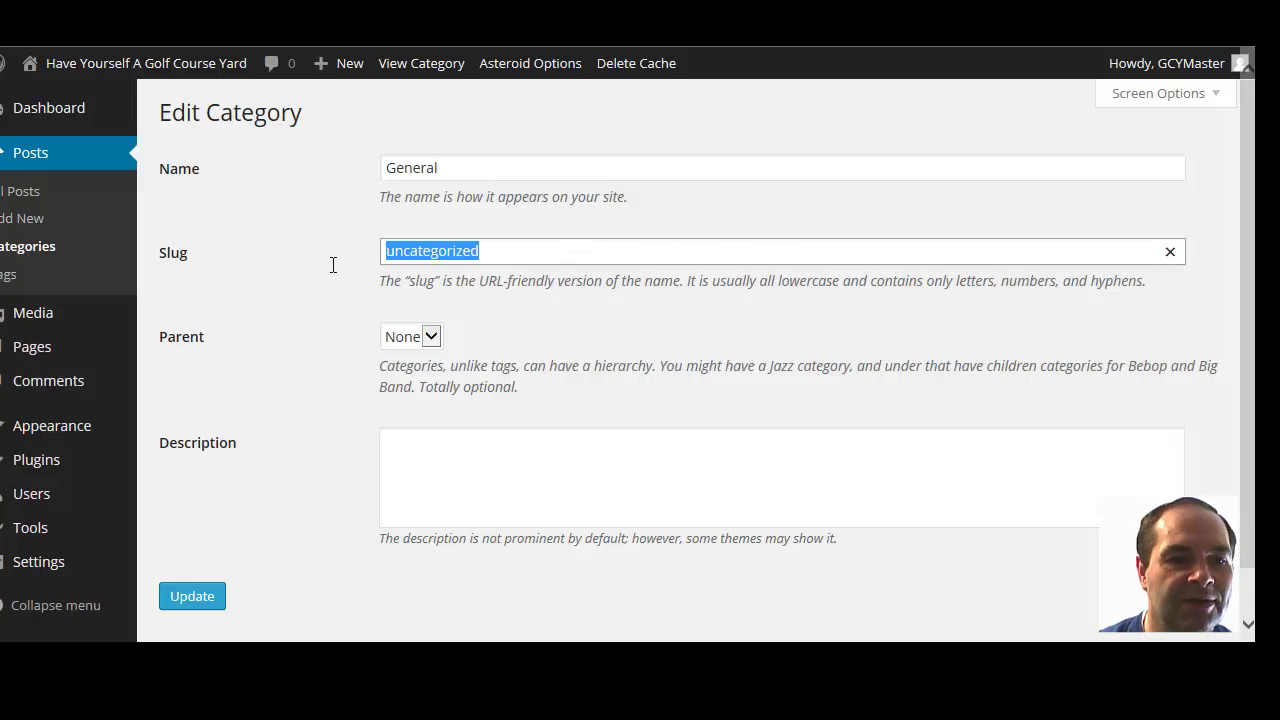
pyautogui.write('gene')
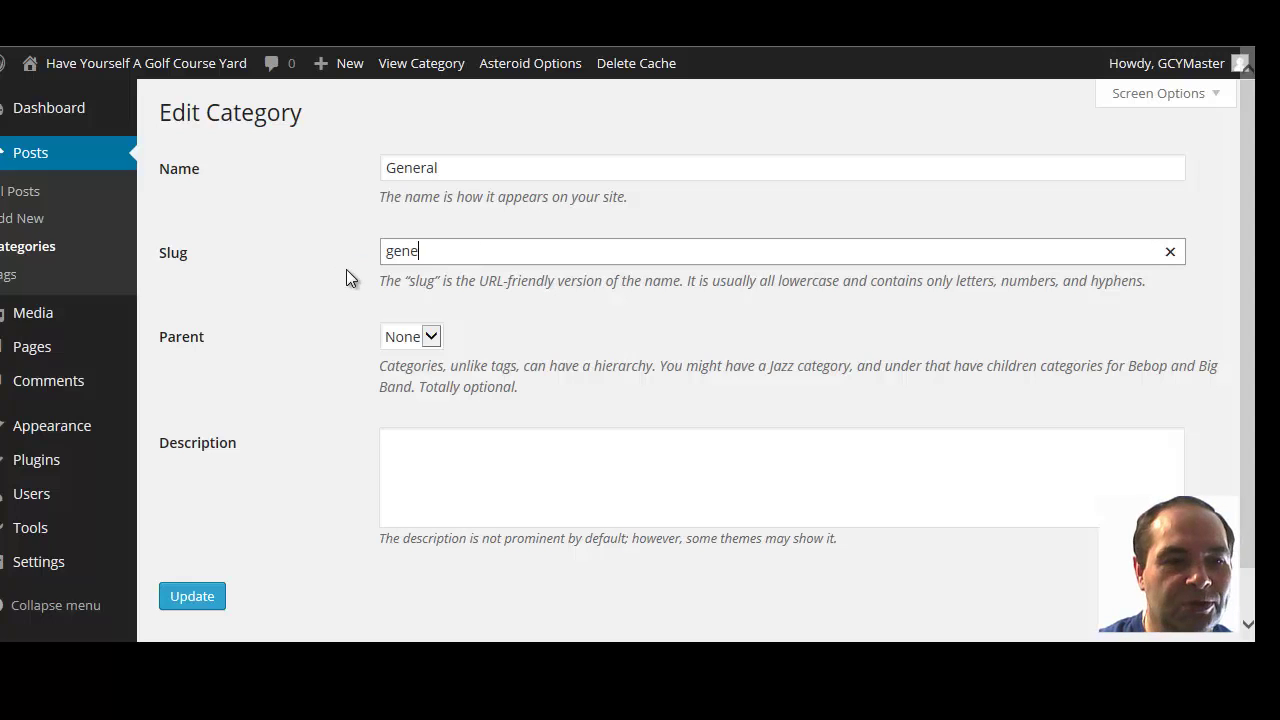
pyautogui.write('ral-')
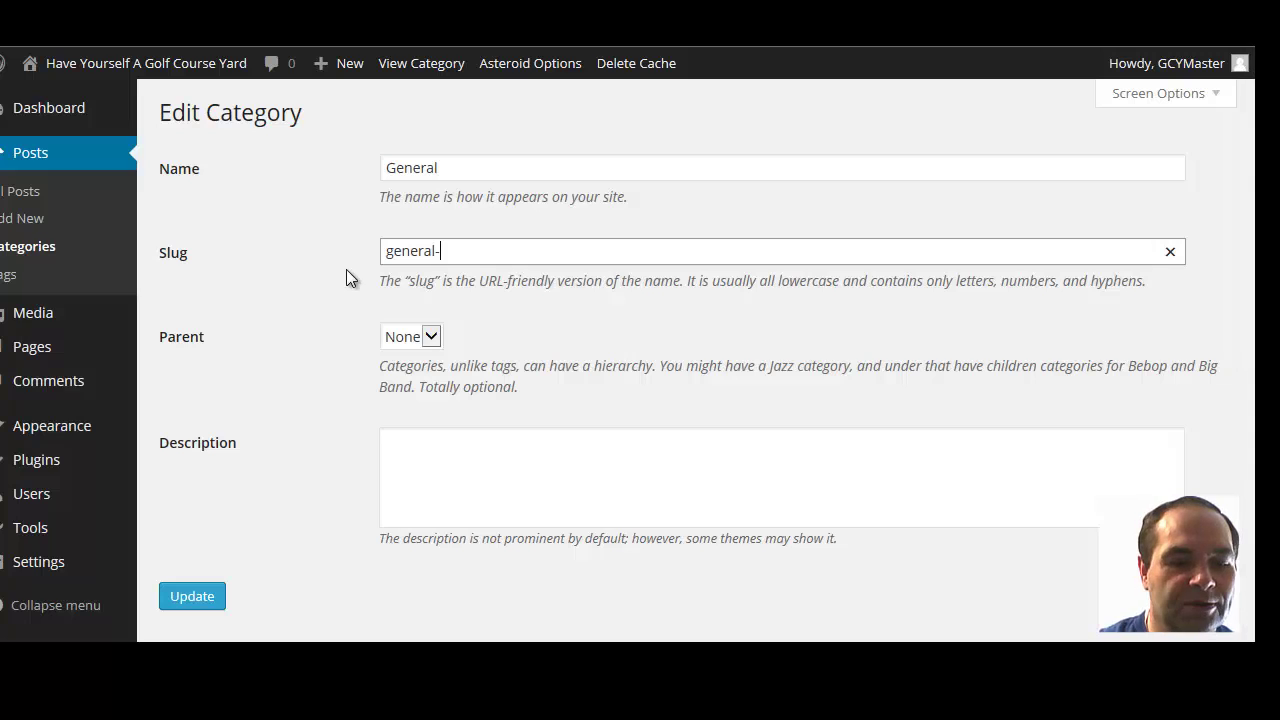
pyautogui.write('bob')
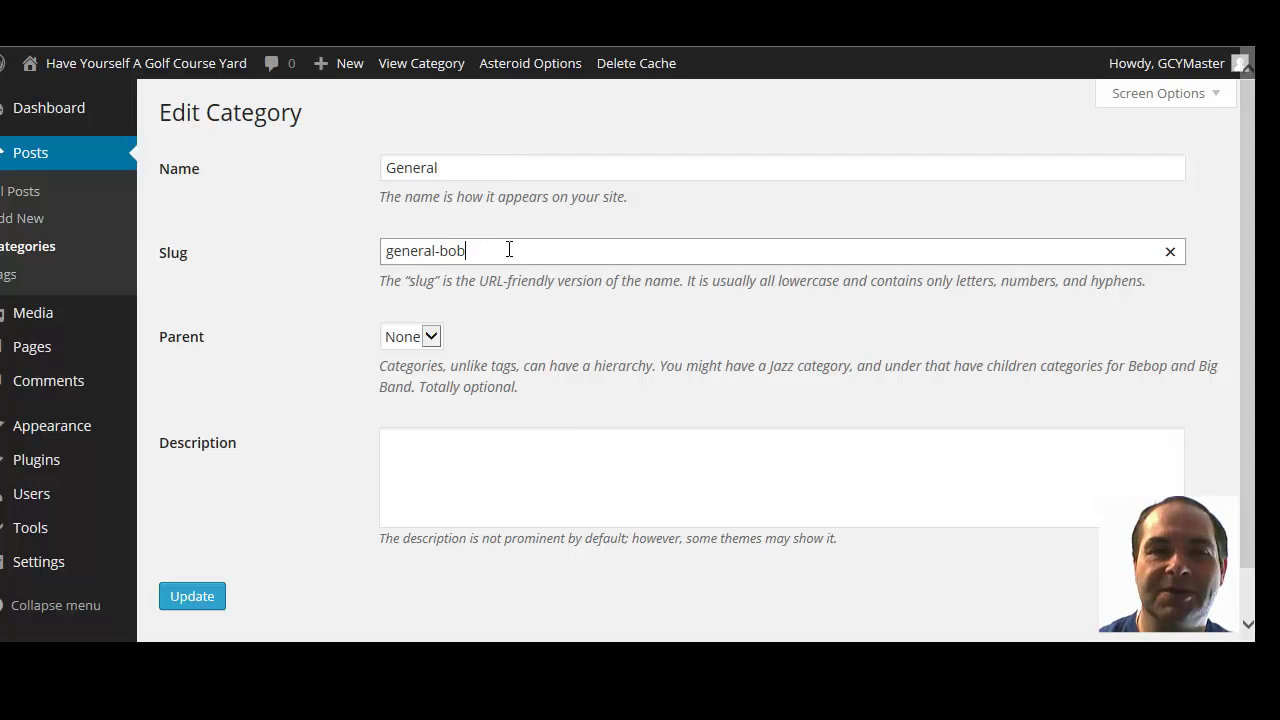
pyautogui.tripleClick(427, 253)
pyautogui.moveTo(466, 252); pyautogui.dragTo(439, 251)
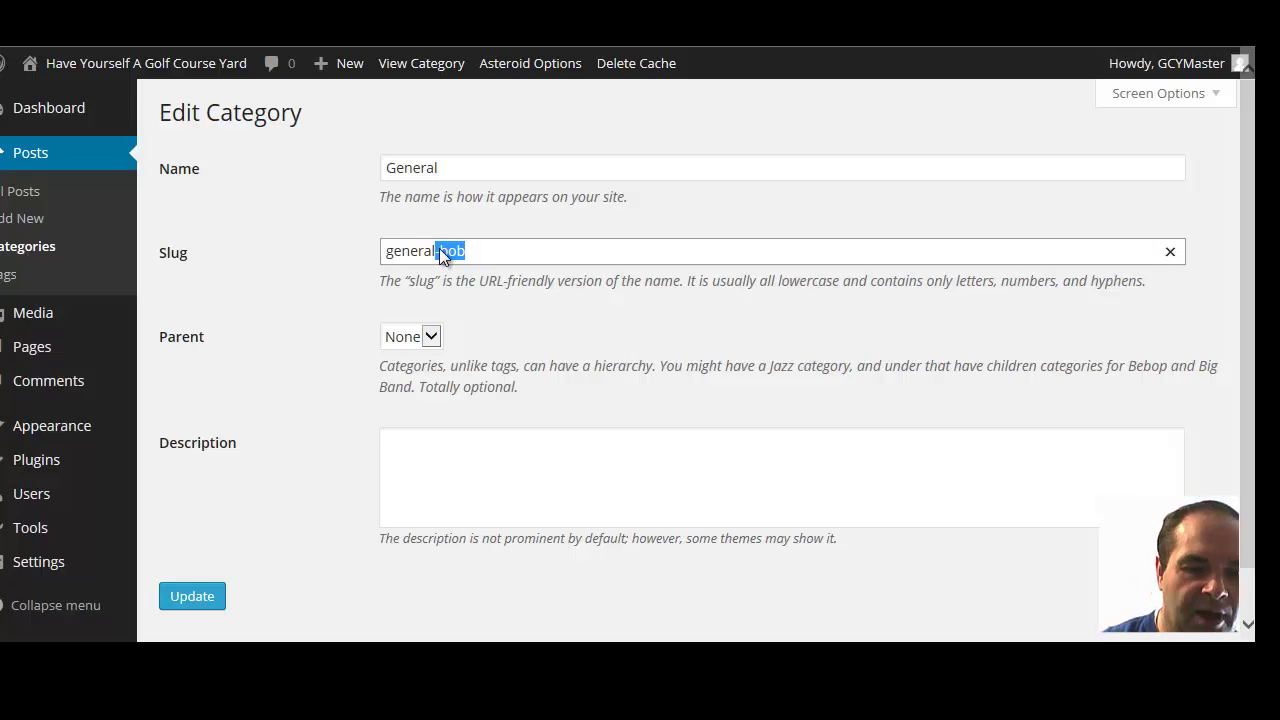
pyautogui.press('BackSpace')
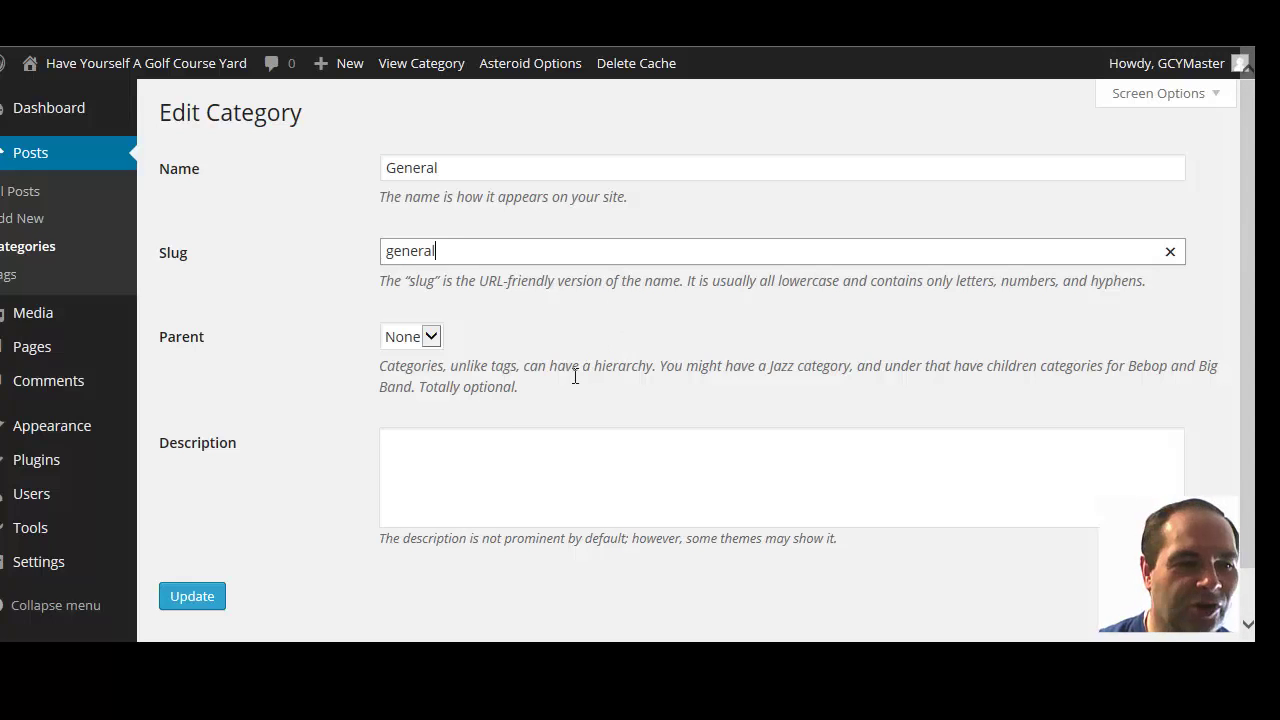
# Keep the category's parent as None, leave the description empty and update the category
pyautogui.click(430, 338)
pyautogui.click(433, 340)
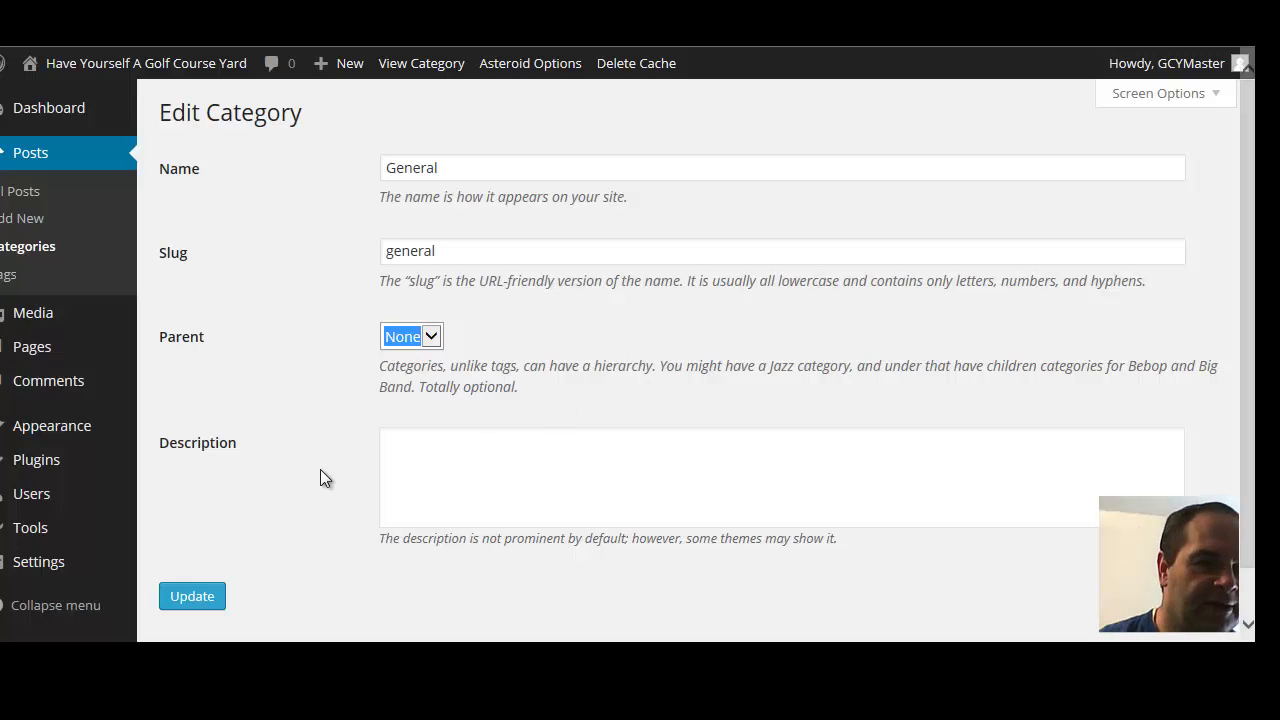
pyautogui.click(422, 440)
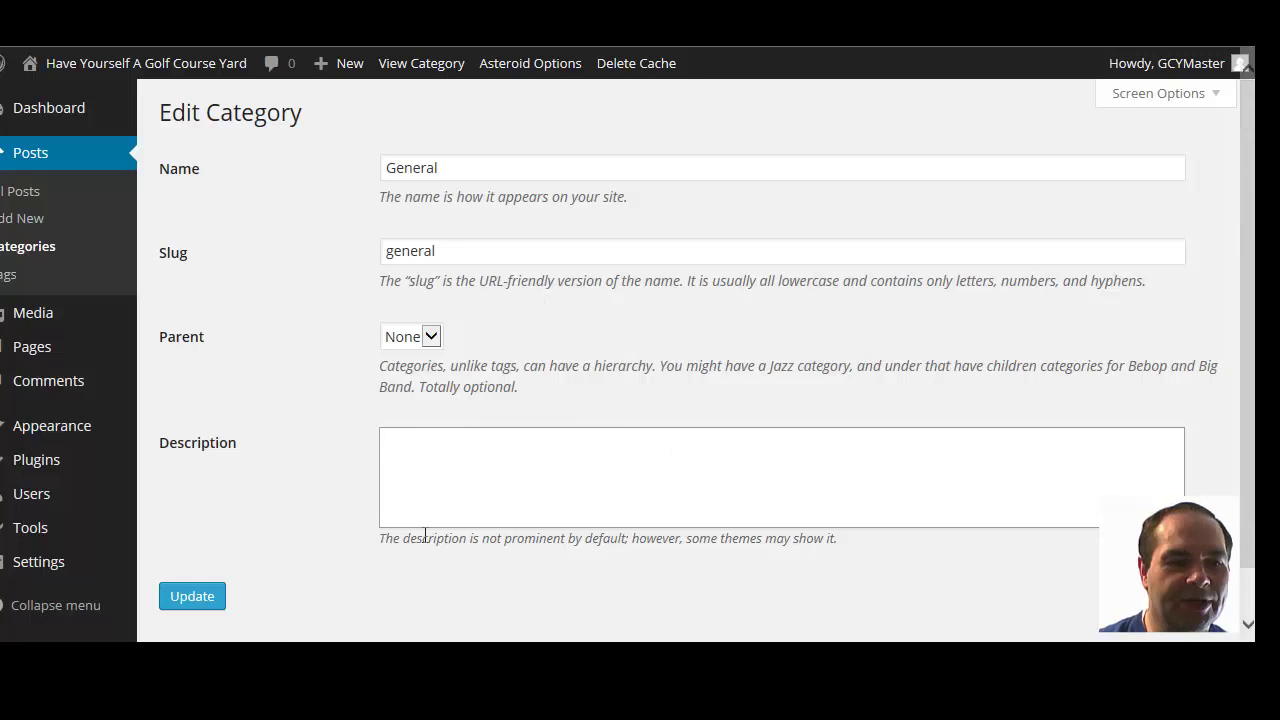
pyautogui.click(200, 596)
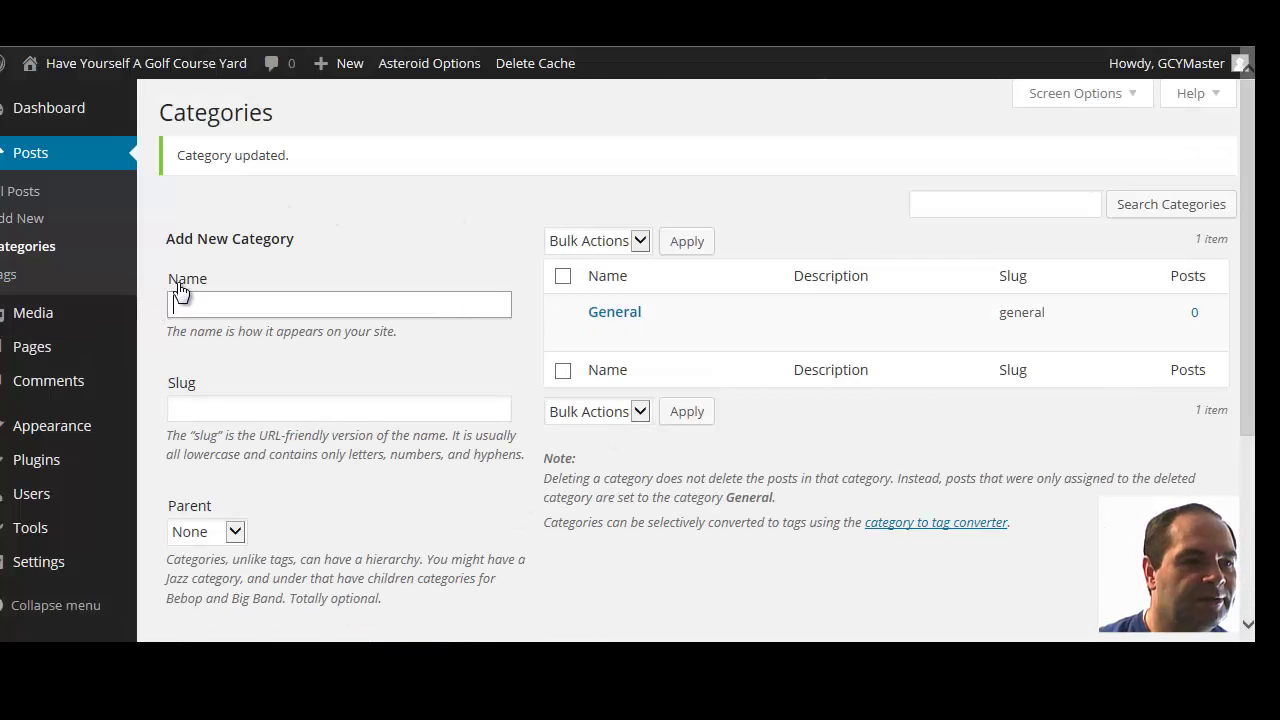
# Return to the Writing Settings page and check the available default post category choices
pyautogui.scroll(-1, 181, 290)
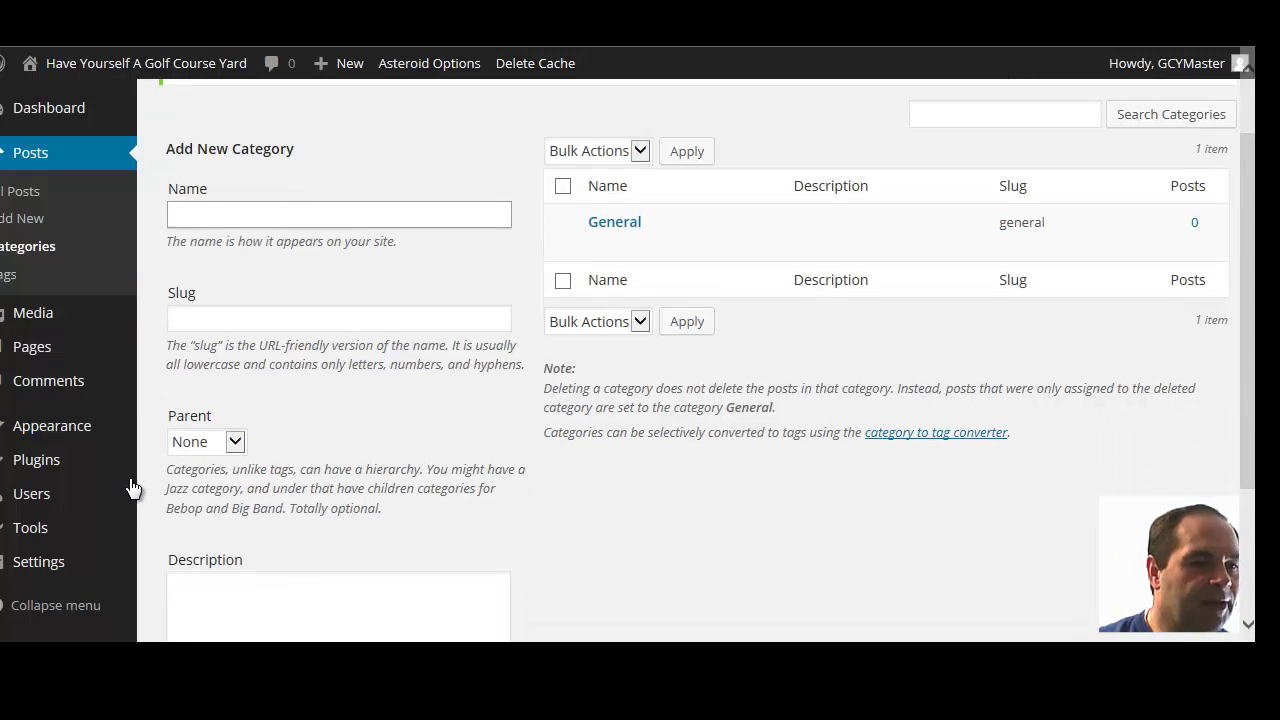
pyautogui.scroll(-2, 131, 495)
pyautogui.moveTo(80, 576)
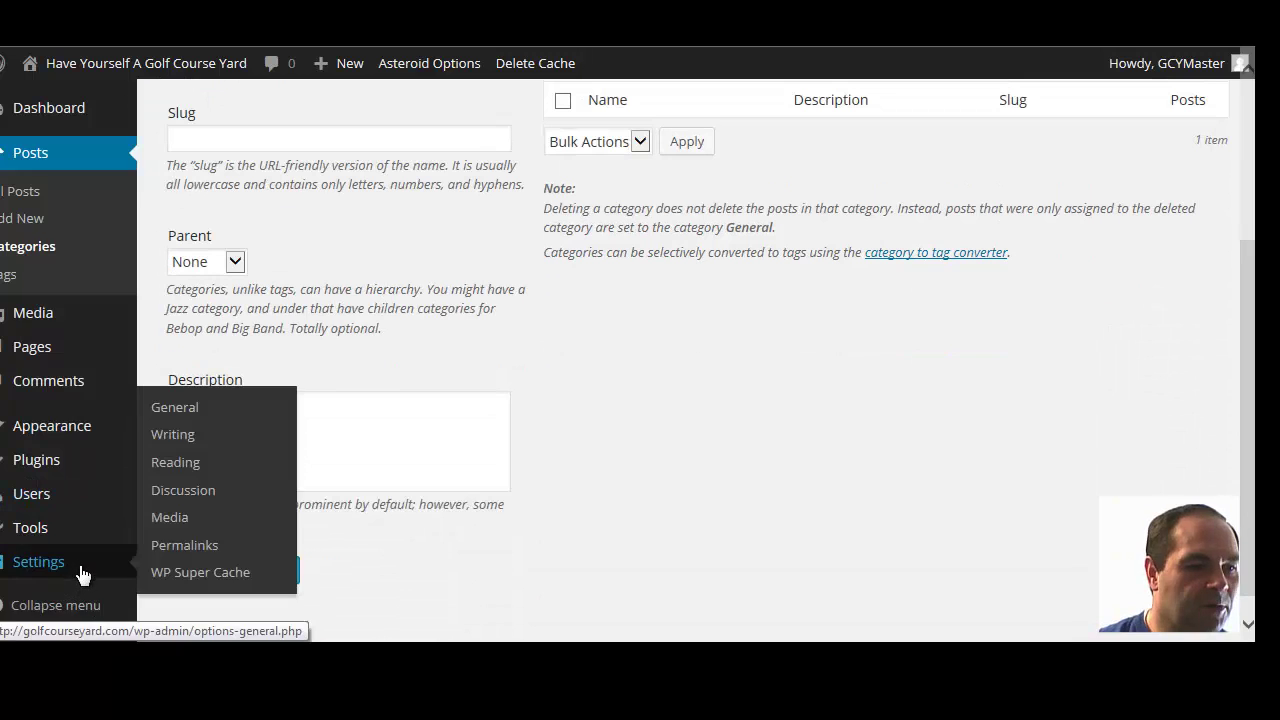
pyautogui.click(173, 436)
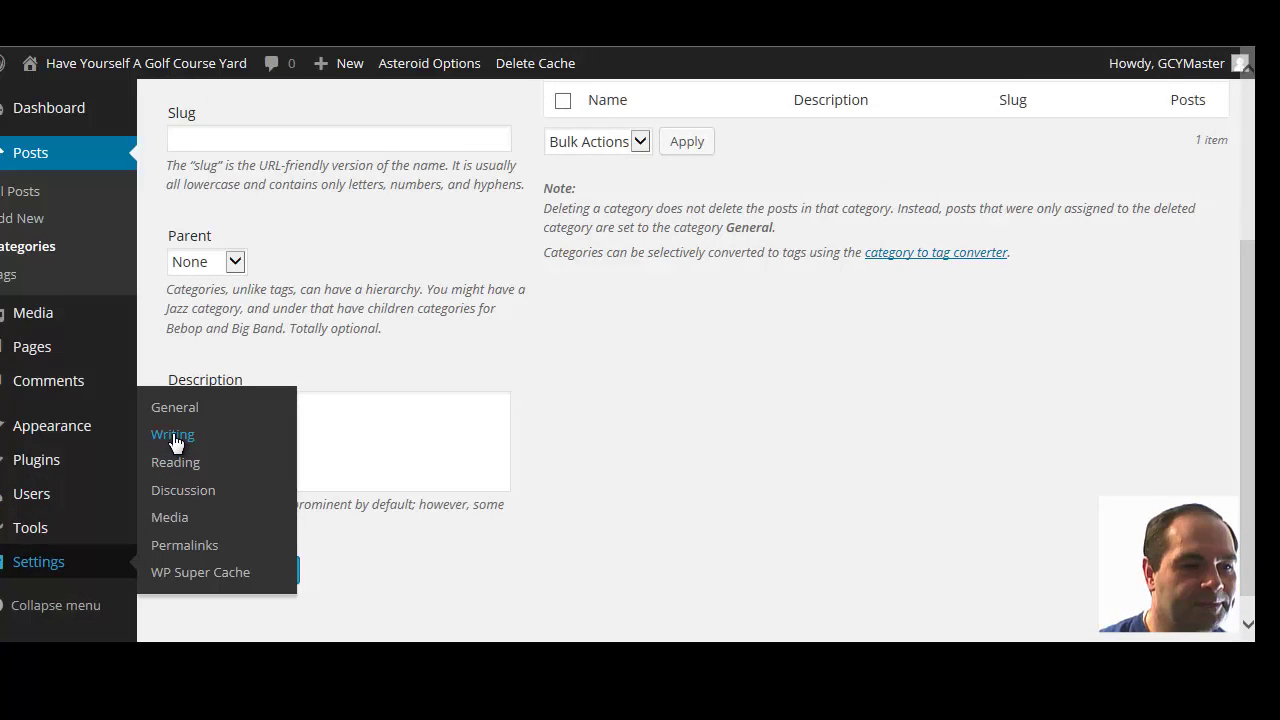
pyautogui.scroll(-1, 356, 430)
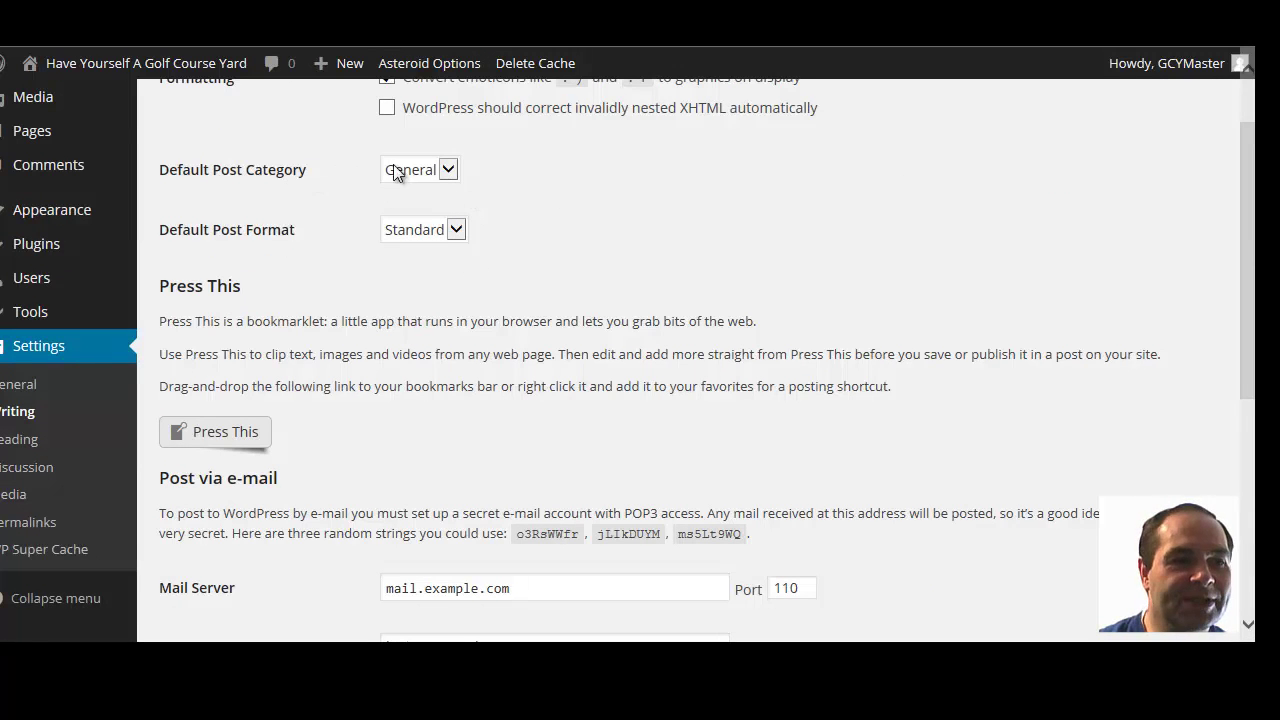
pyautogui.click(447, 170)
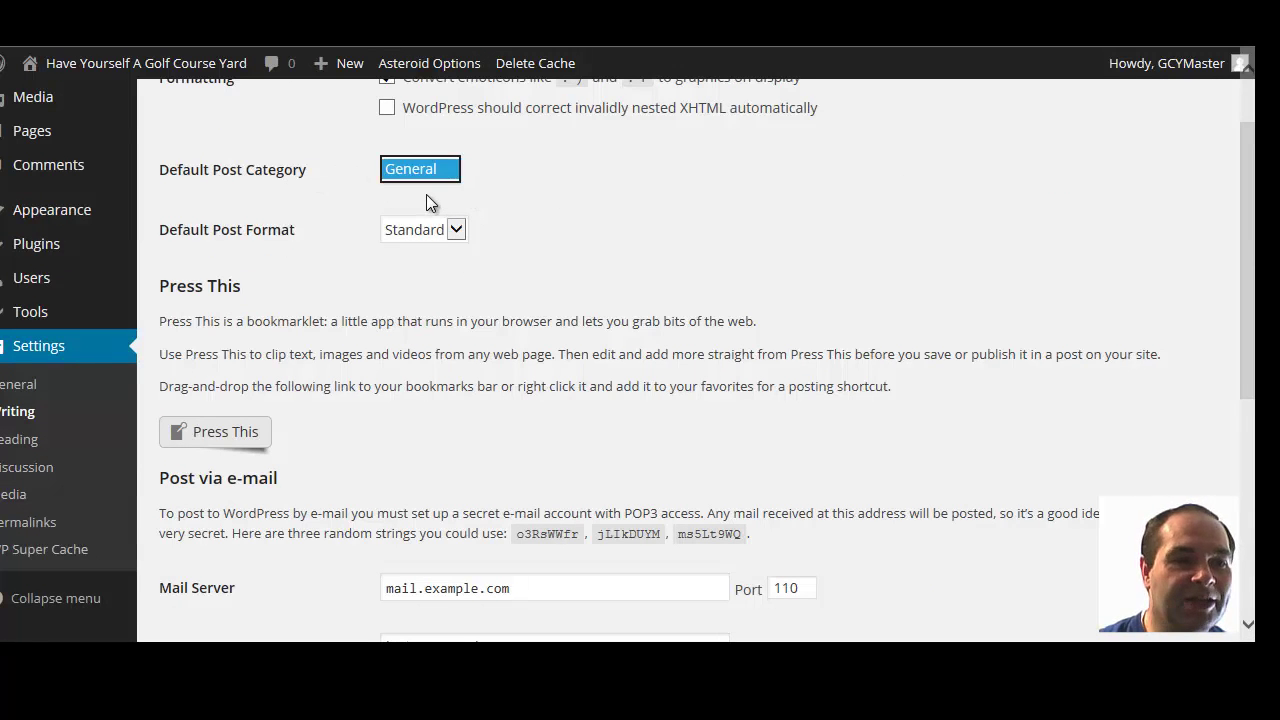
pyautogui.click(541, 190)
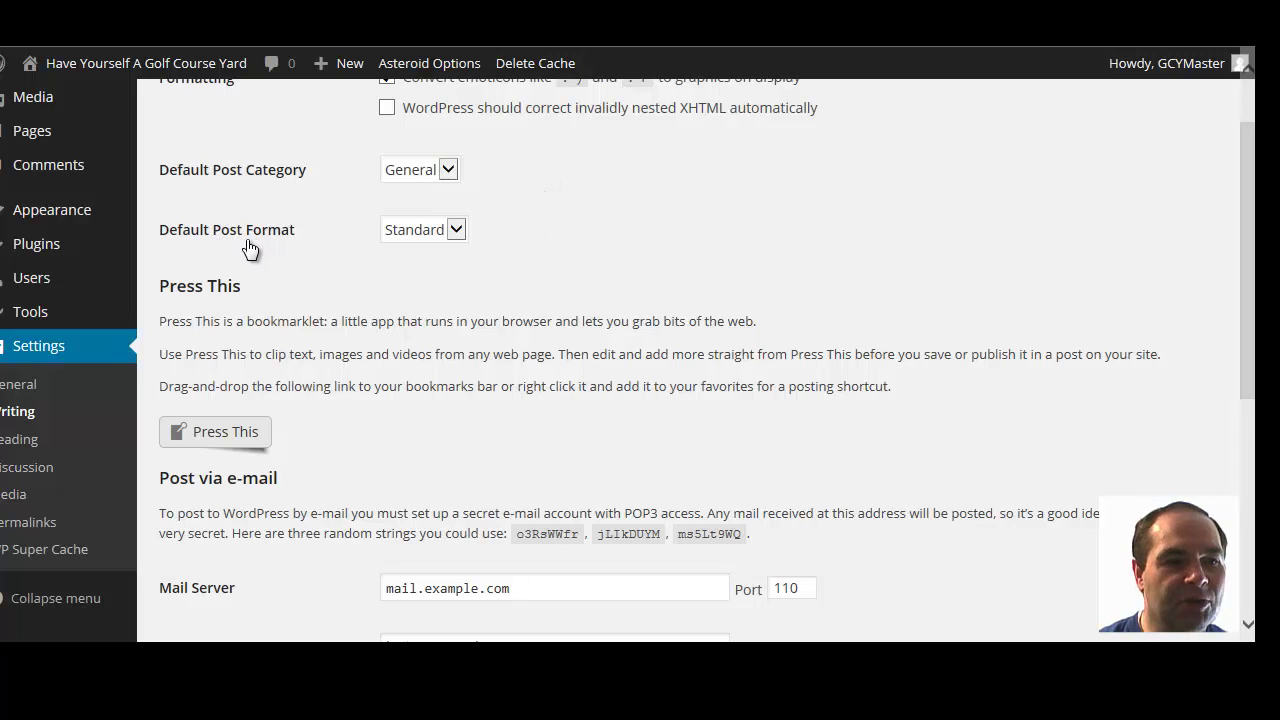
# Review the default post format options without changing the Standard selection
pyautogui.click(456, 229)
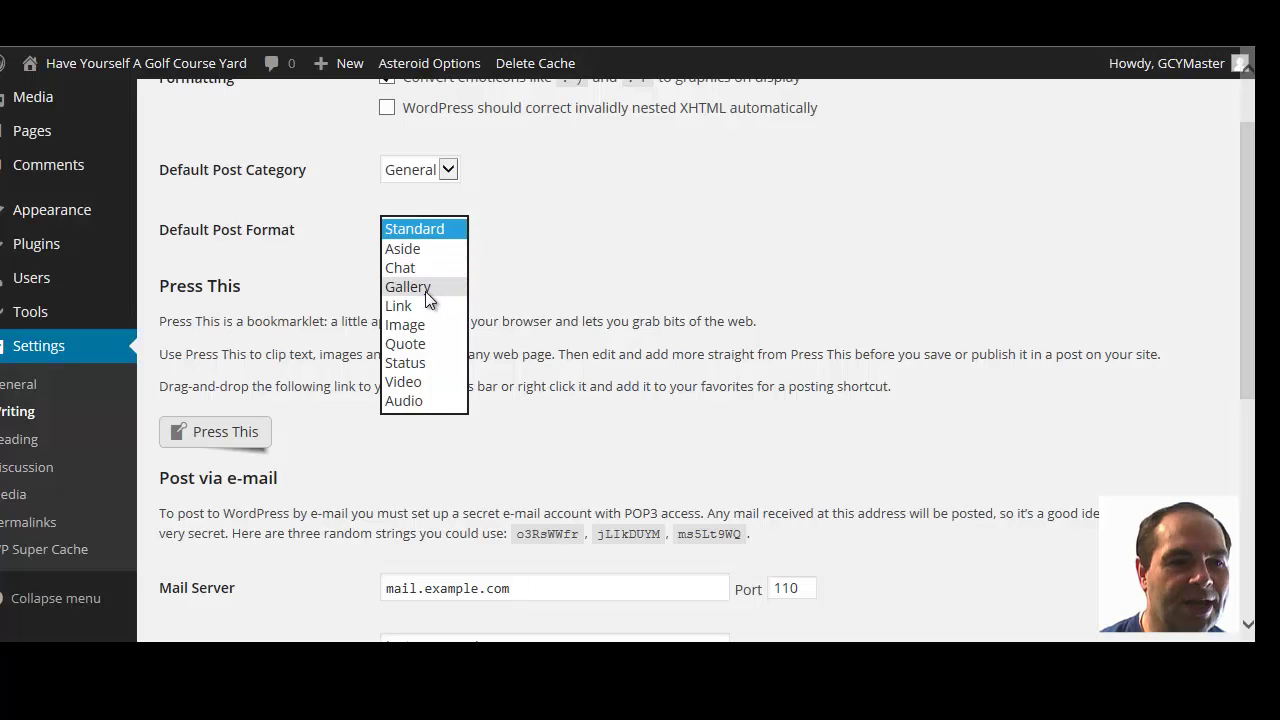
pyautogui.click(564, 233)
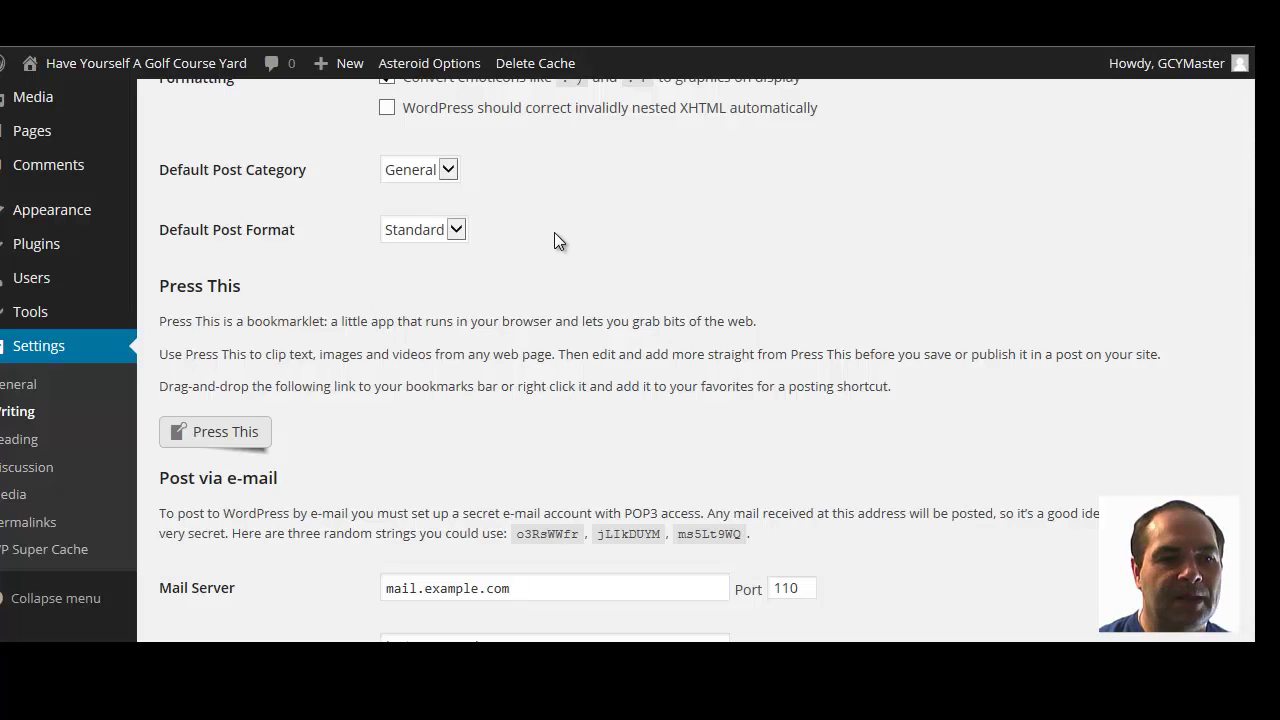
pyautogui.click(456, 232)
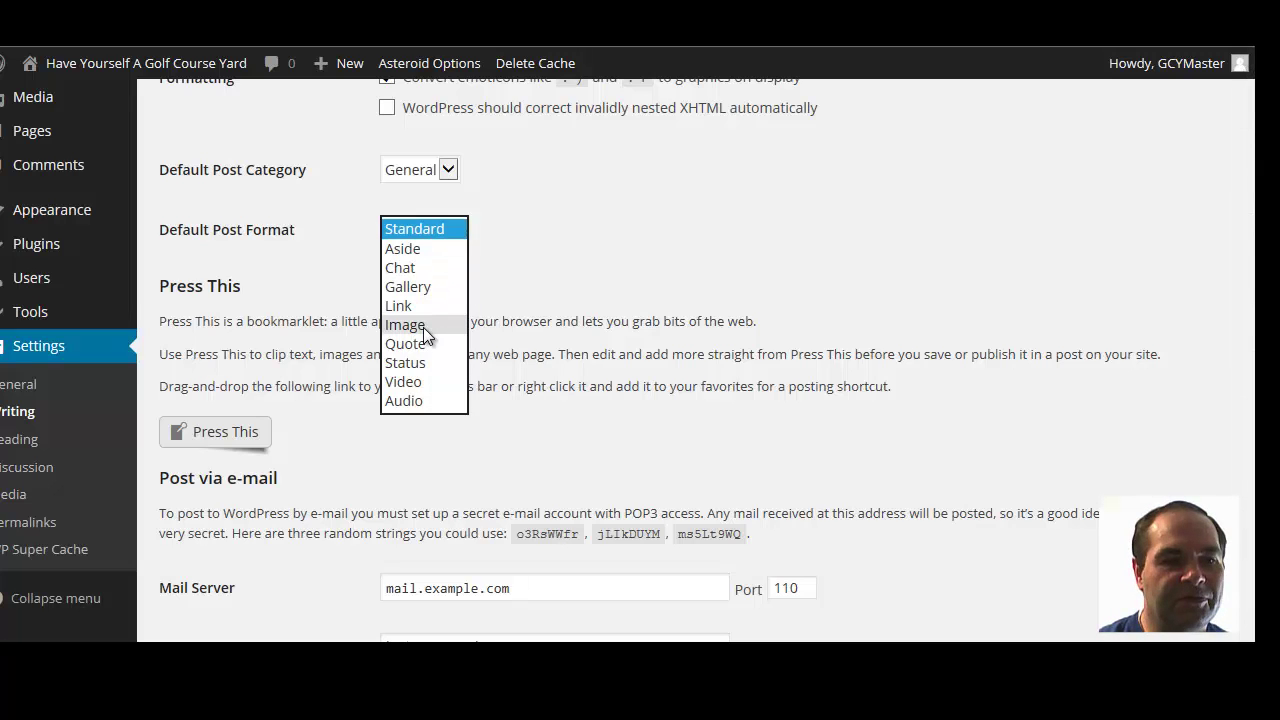
pyautogui.click(551, 243)
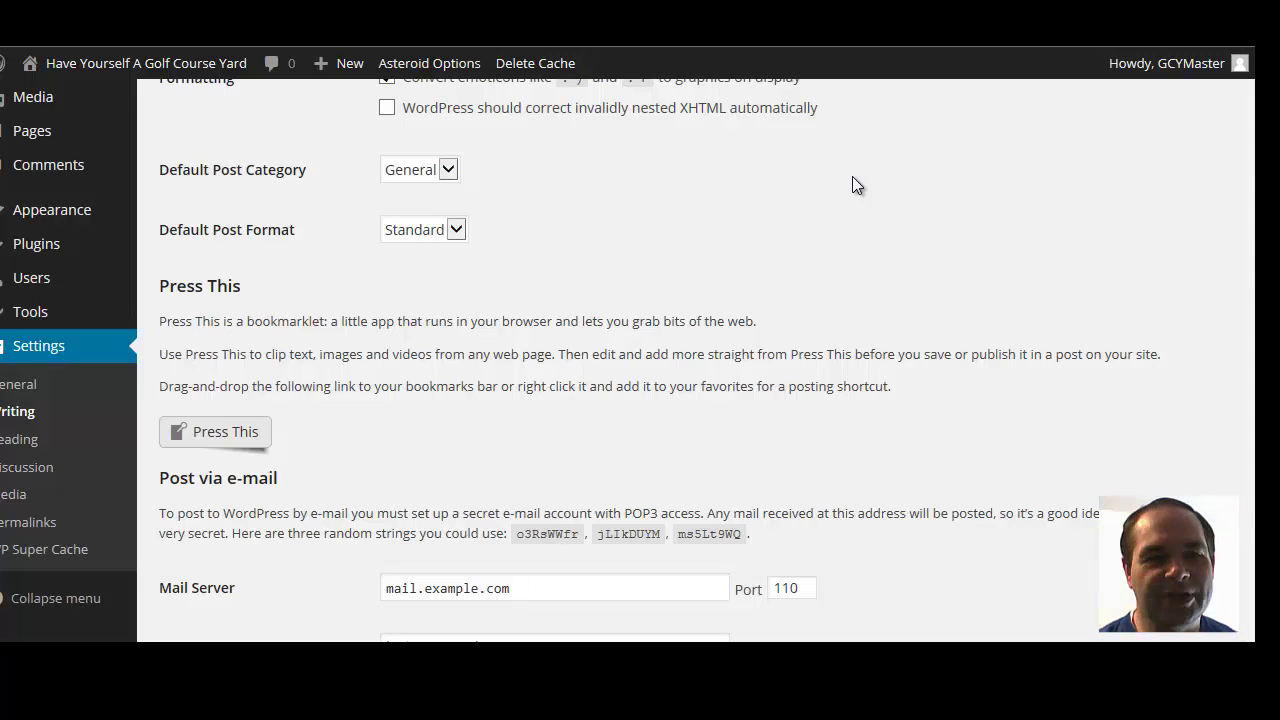
# Review the Press This, Post via e-mail and Update Services sections, and save the writing settings
pyautogui.scroll(-2, 852, 177)
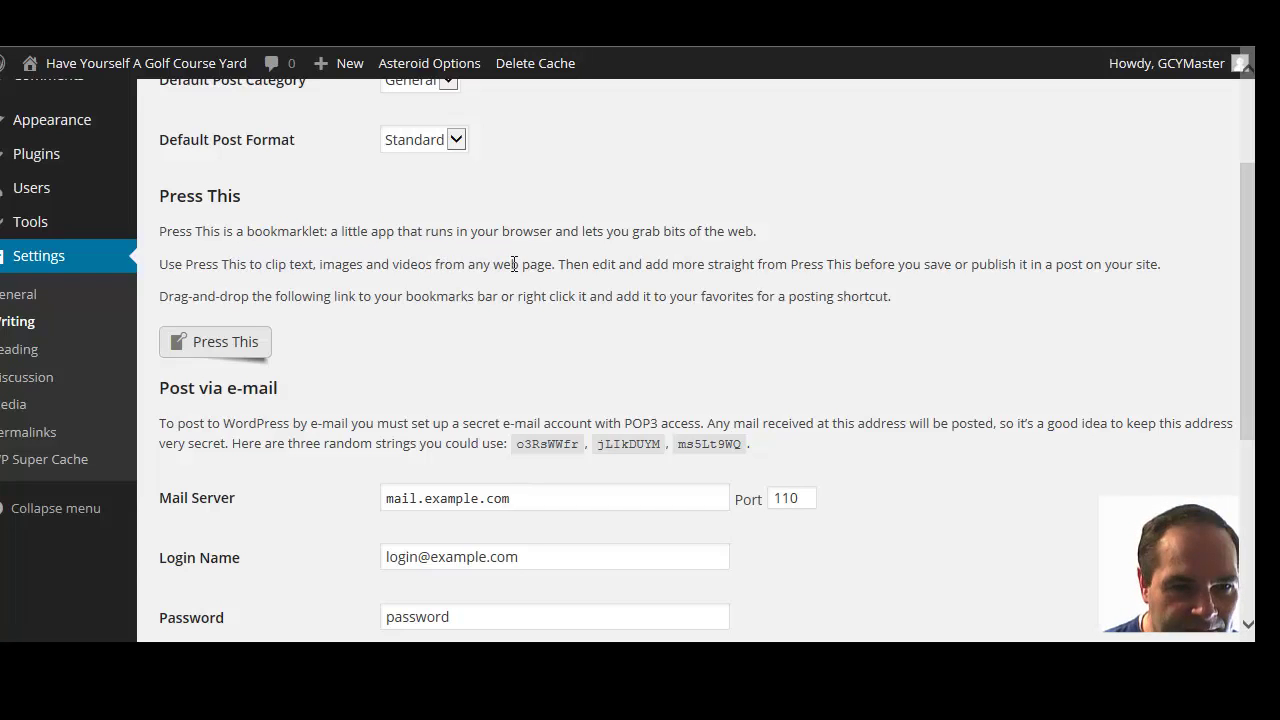
pyautogui.scroll(-4, 466, 258)
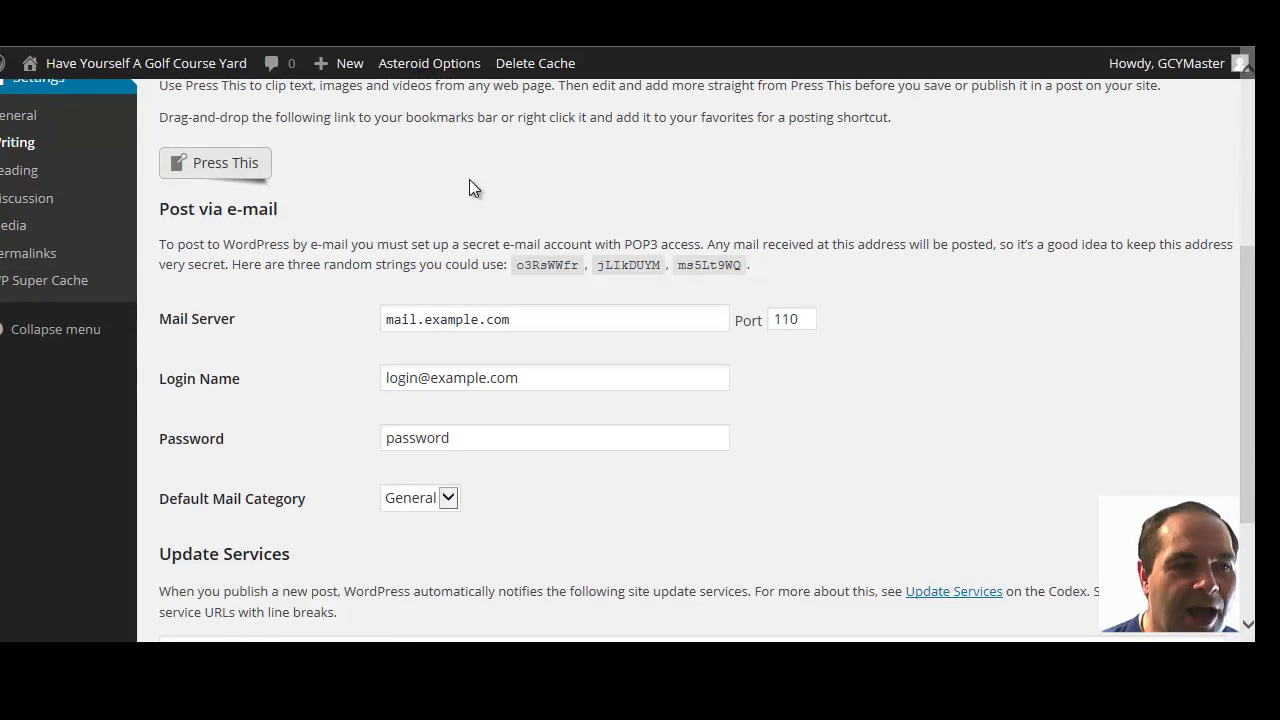
pyautogui.scroll(2, 469, 180)
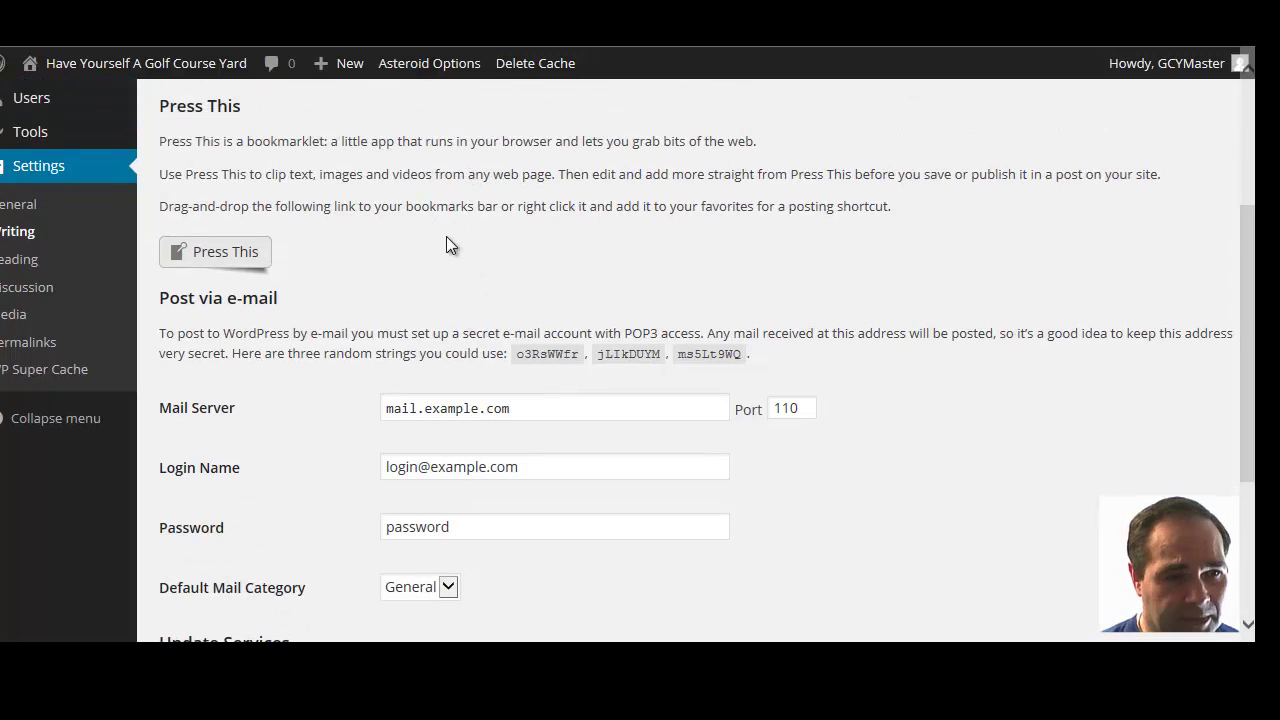
pyautogui.scroll(-2, 447, 240)
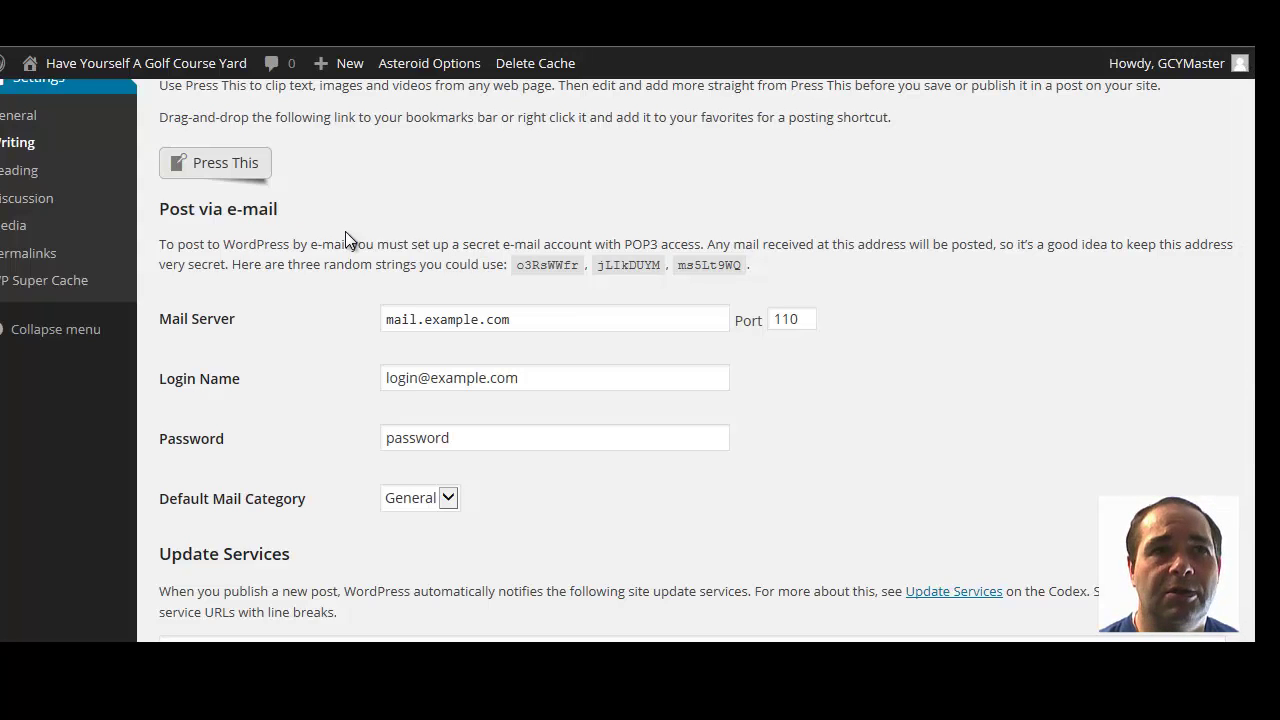
pyautogui.scroll(-2, 345, 240)
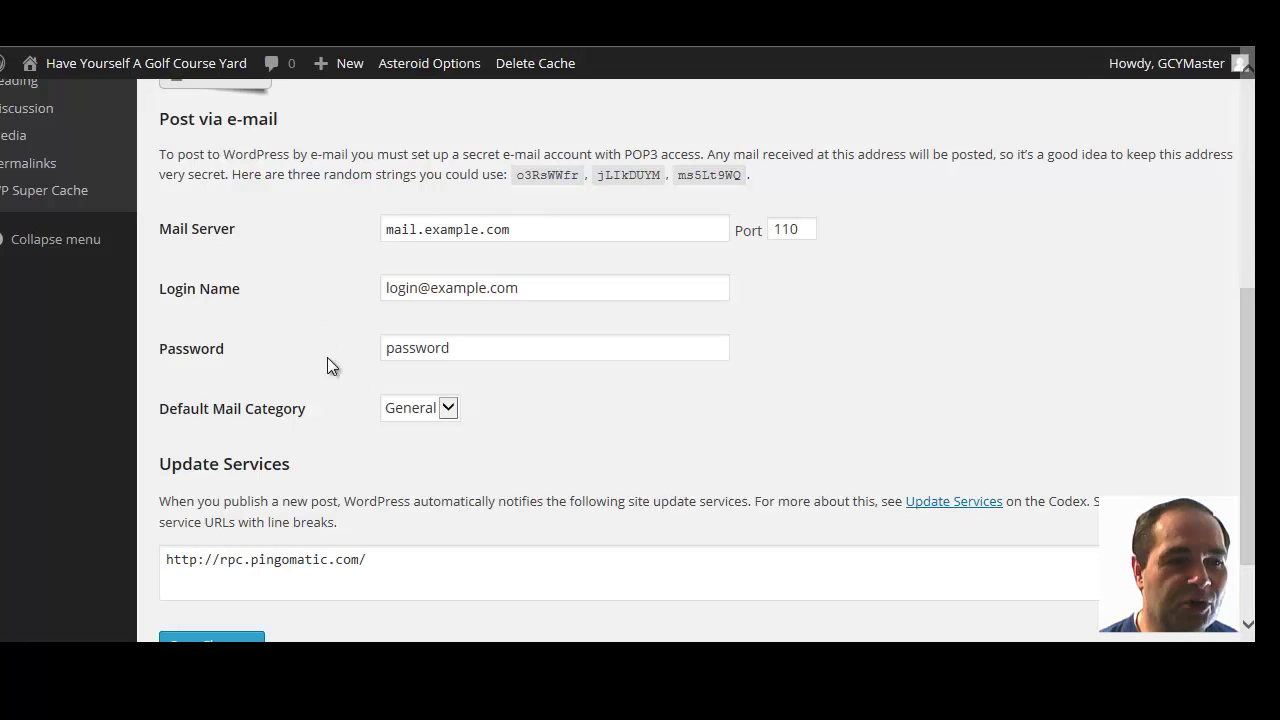
pyautogui.scroll(-2, 607, 358)
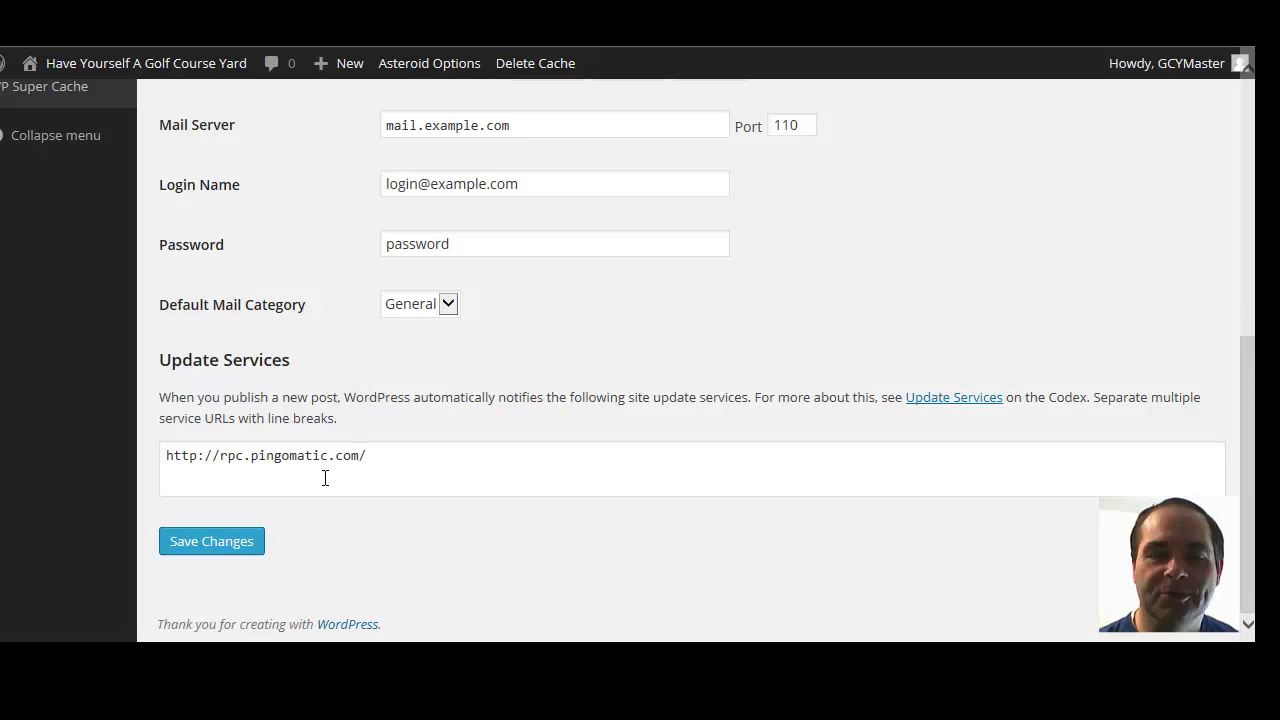
pyautogui.click(197, 549)
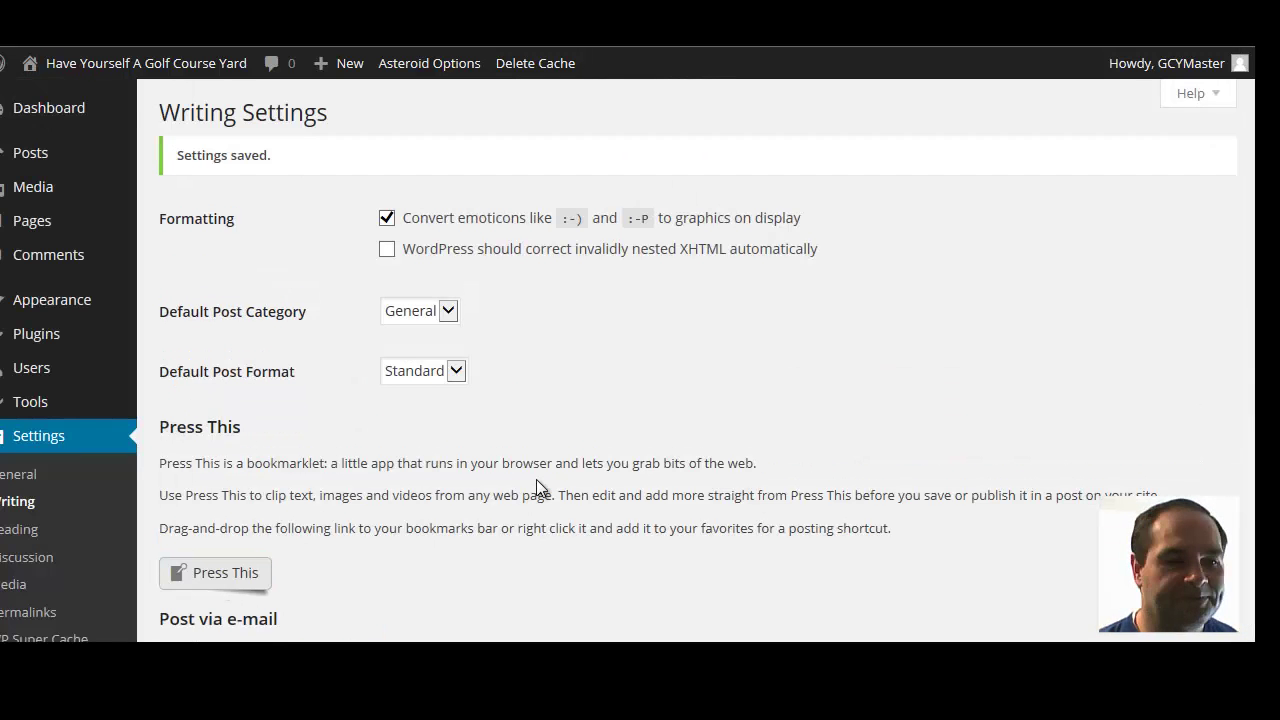
# Open the Reading Settings page and set blog pages to show at most 3 posts
pyautogui.scroll(-2, 542, 250)
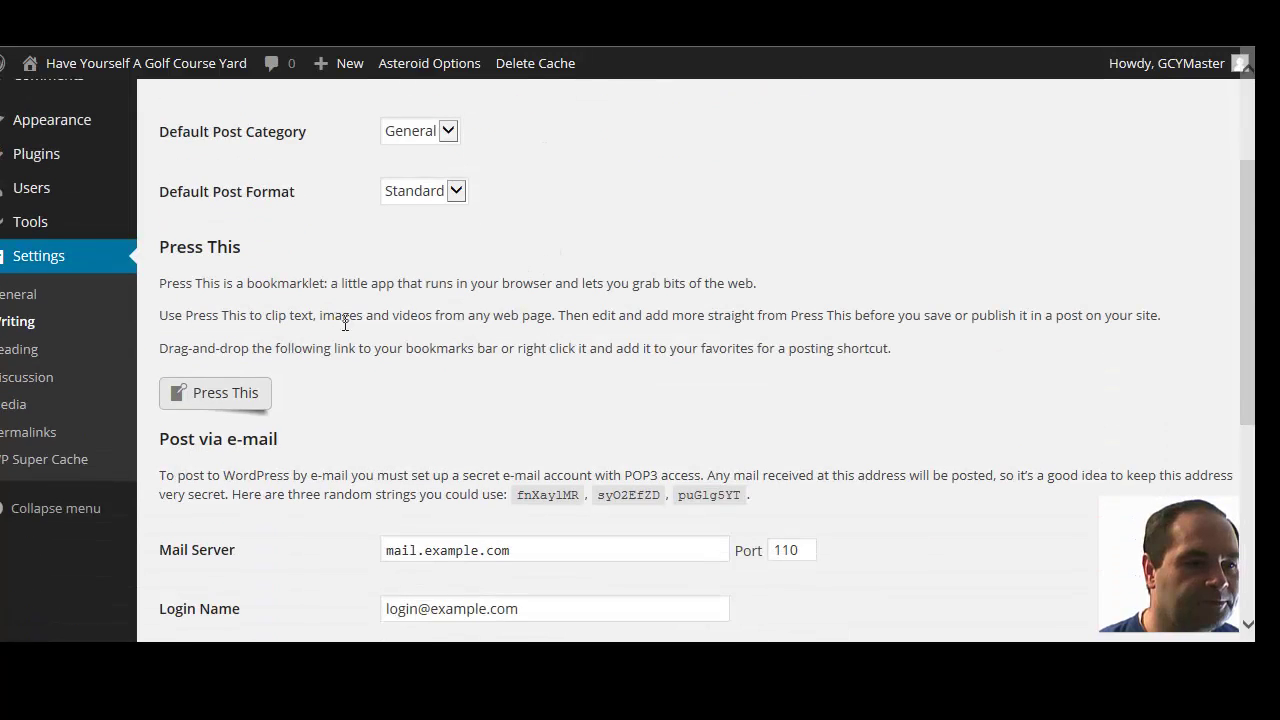
pyautogui.click(19, 351)
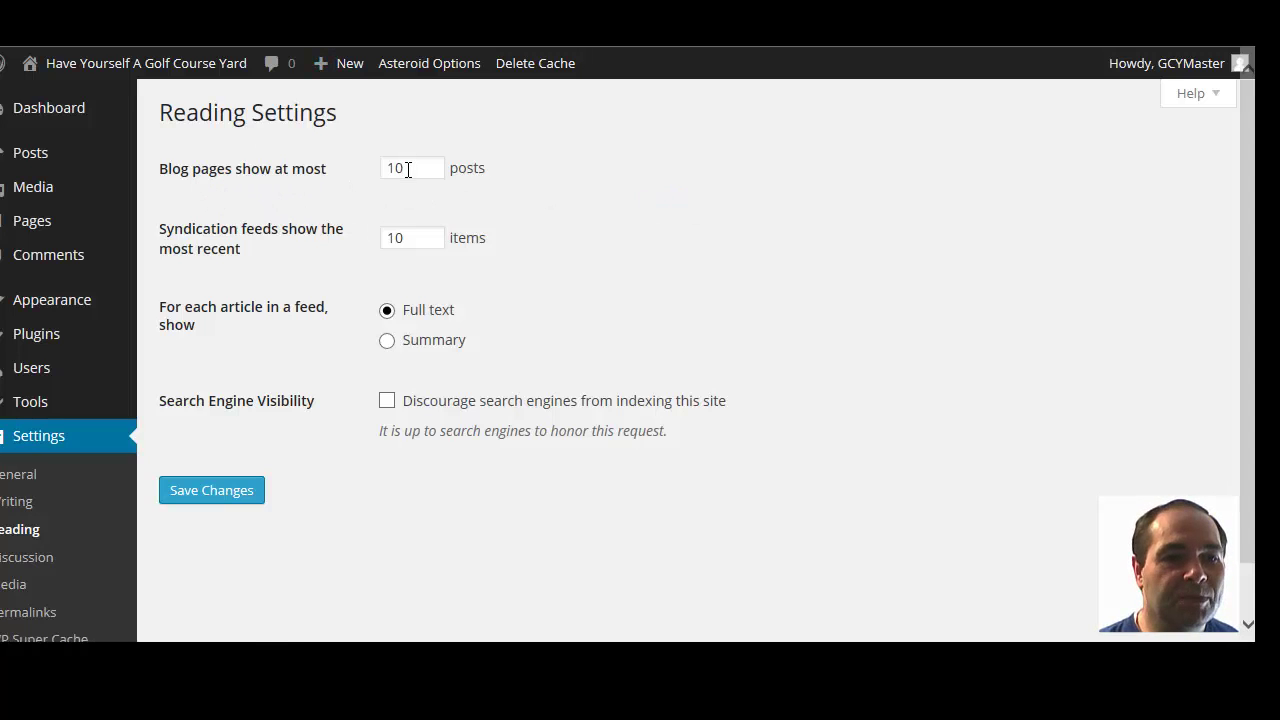
pyautogui.moveTo(407, 169); pyautogui.dragTo(327, 166)
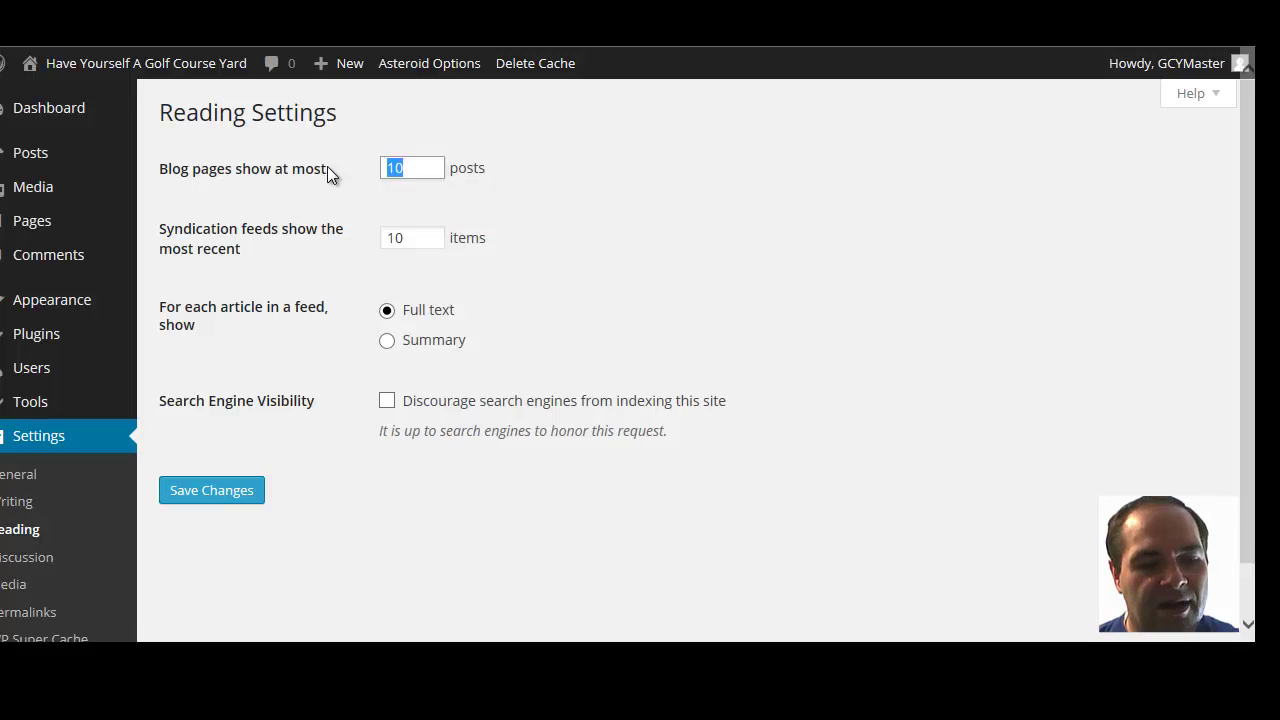
pyautogui.write('3')
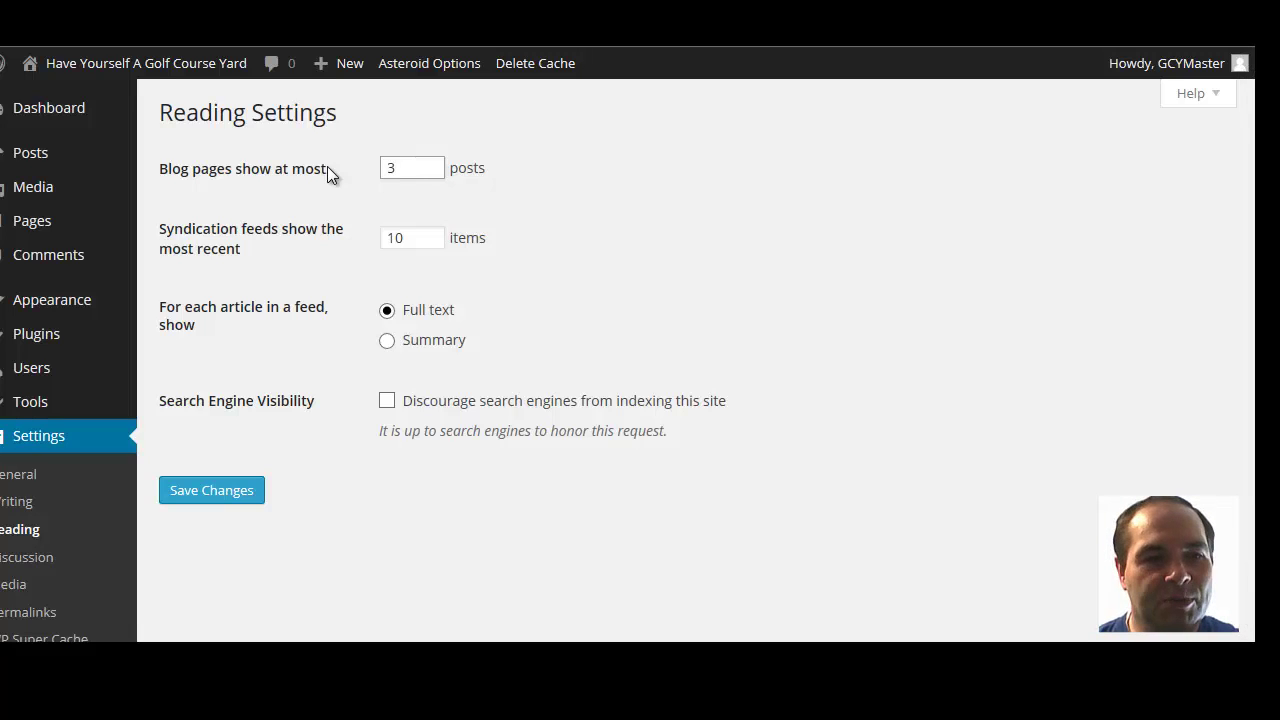
# Set syndication feeds to show the most recent 3 items and display each feed article as Summary
pyautogui.click(499, 205)
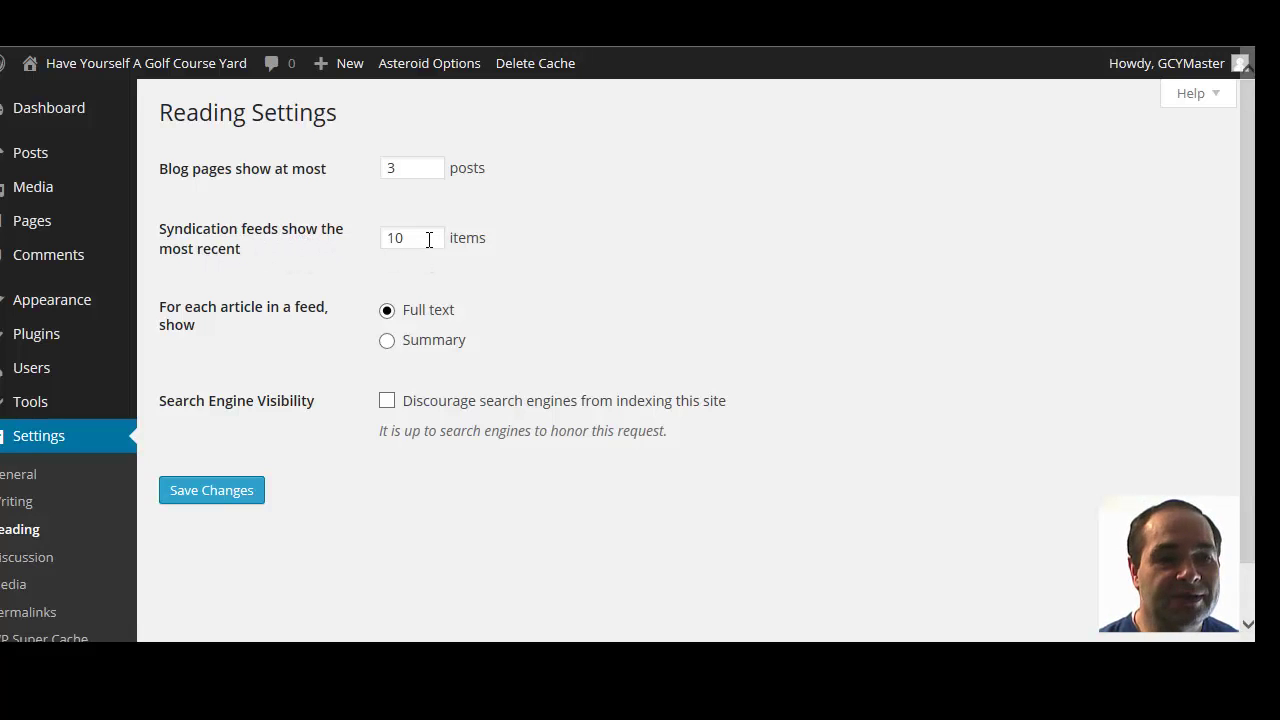
pyautogui.moveTo(429, 240); pyautogui.dragTo(326, 246)
pyautogui.write('3')
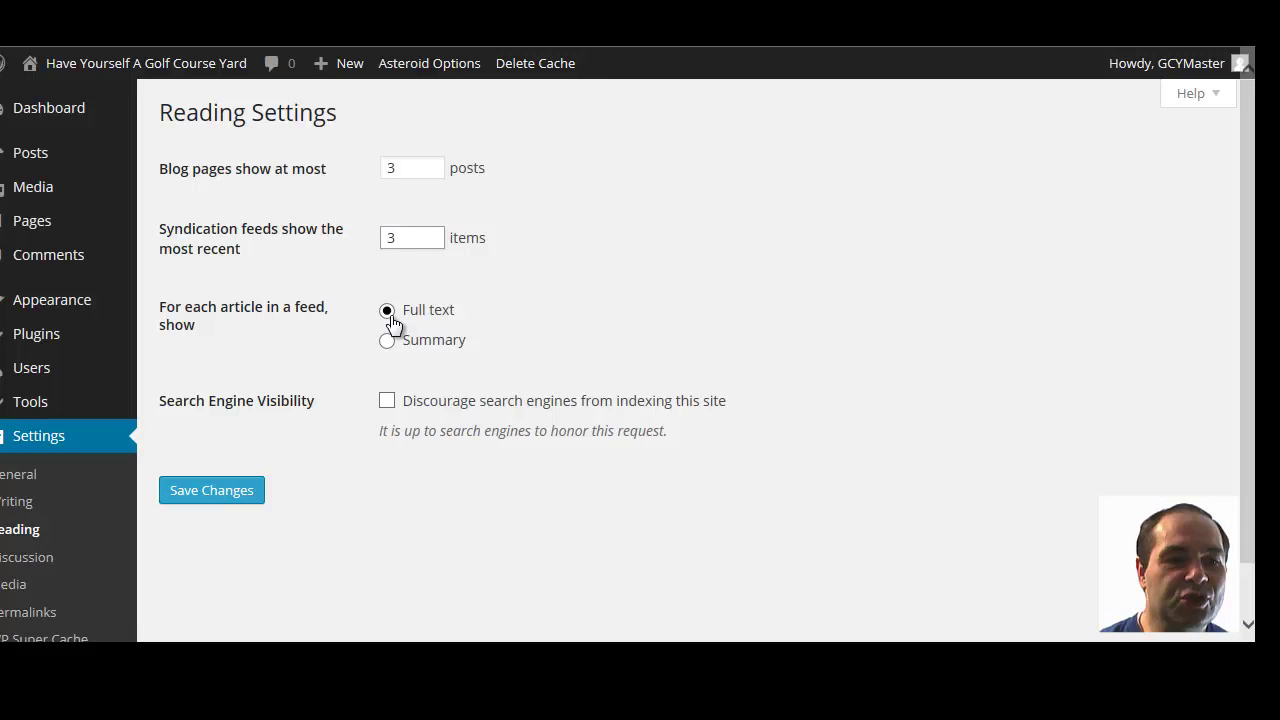
pyautogui.click(388, 344)
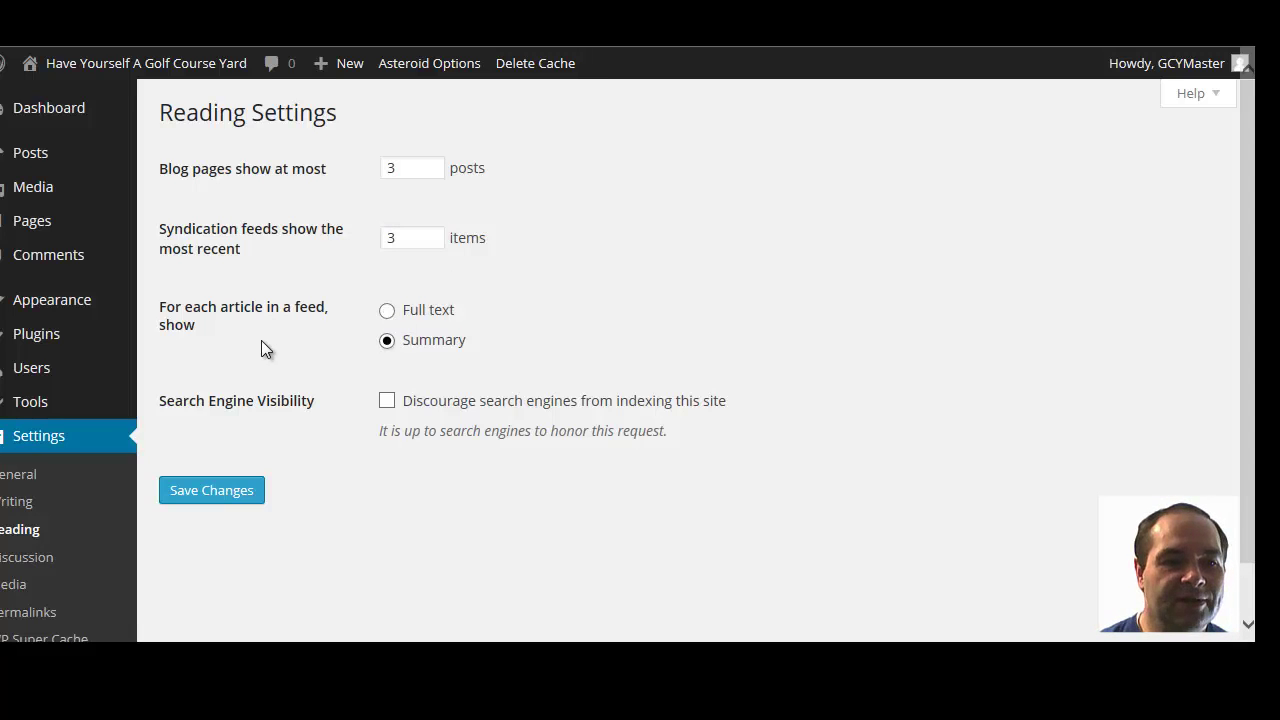
# Review the Search Engine Visibility option and save the reading settings
pyautogui.scroll(-2, 268, 342)
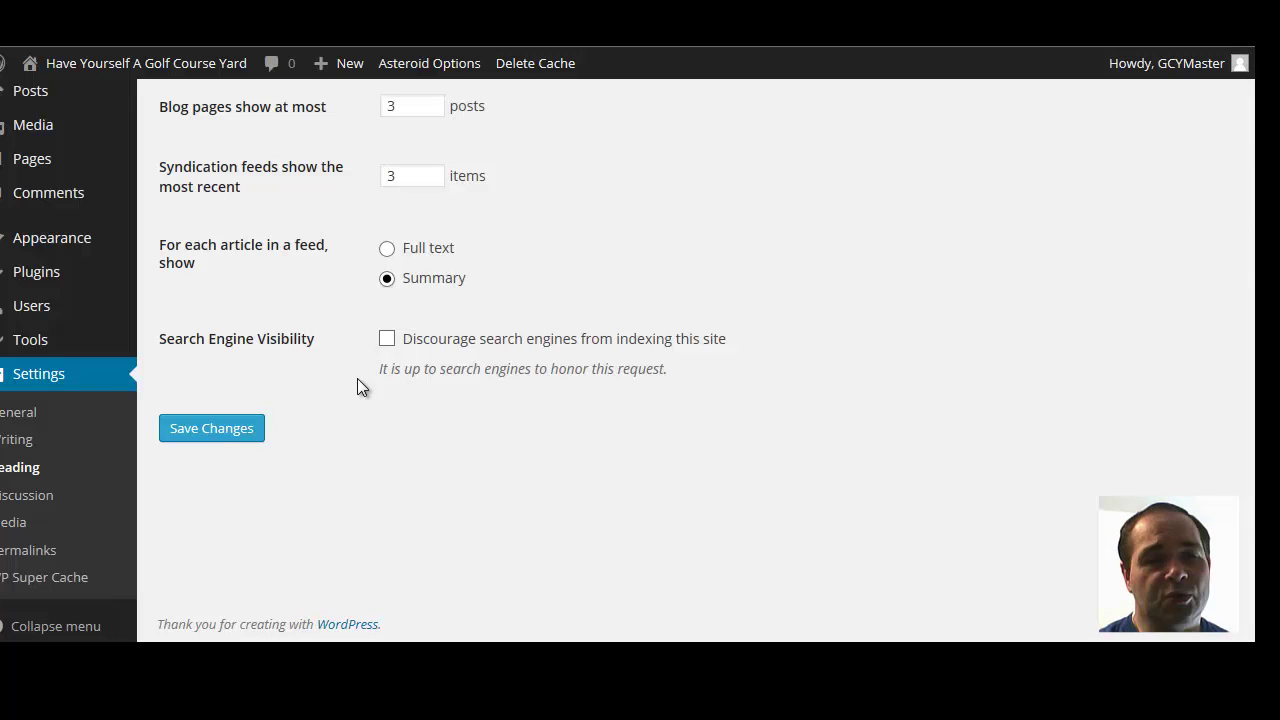
pyautogui.scroll(1, 357, 379)
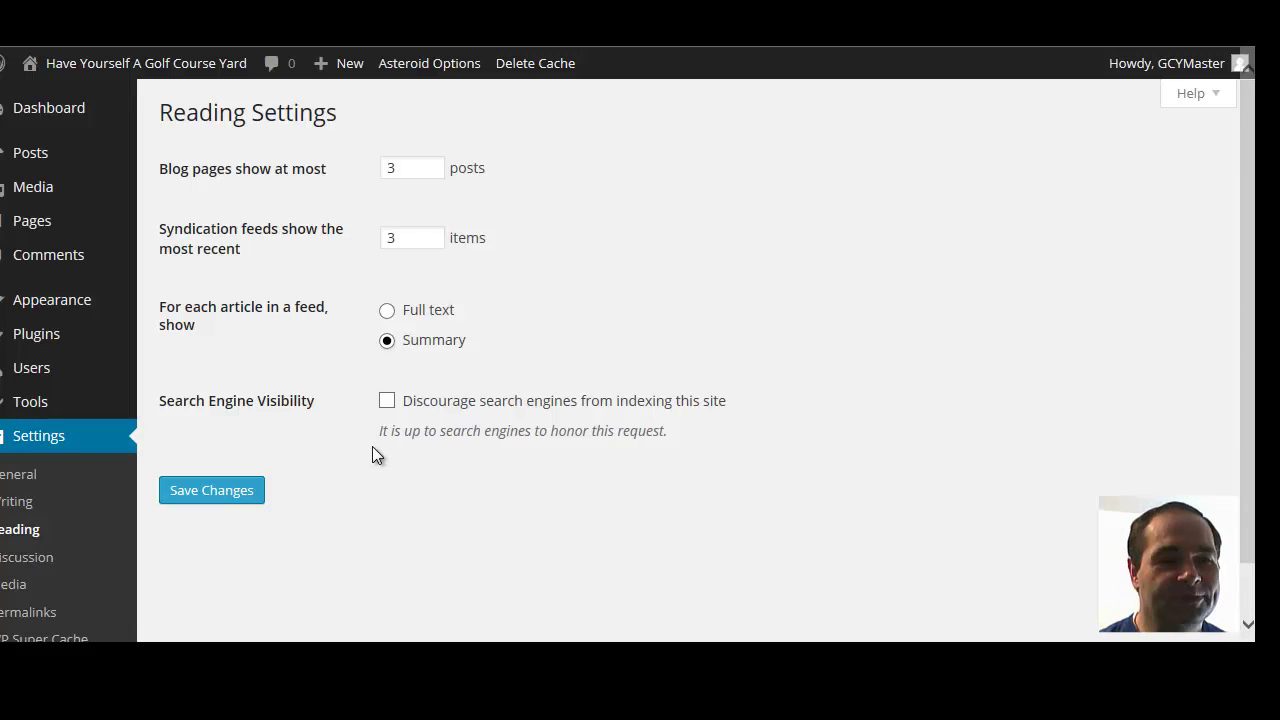
pyautogui.scroll(-1, 372, 446)
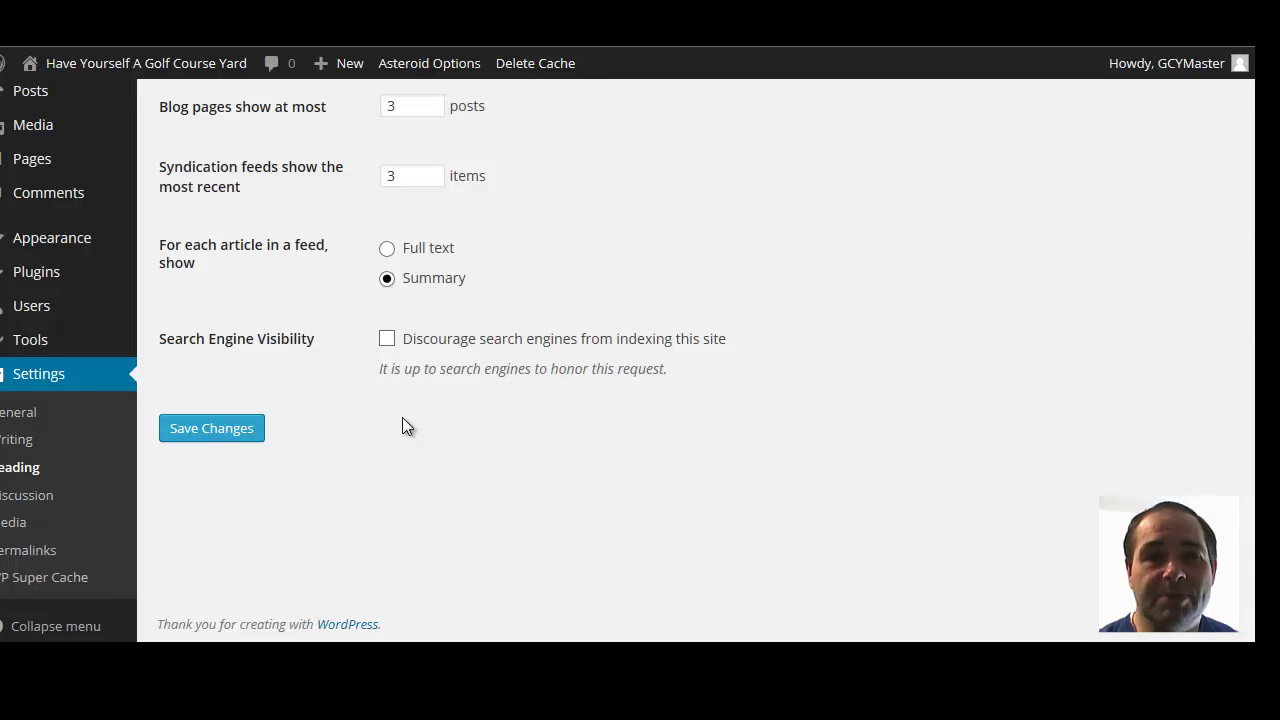
pyautogui.click(216, 430)
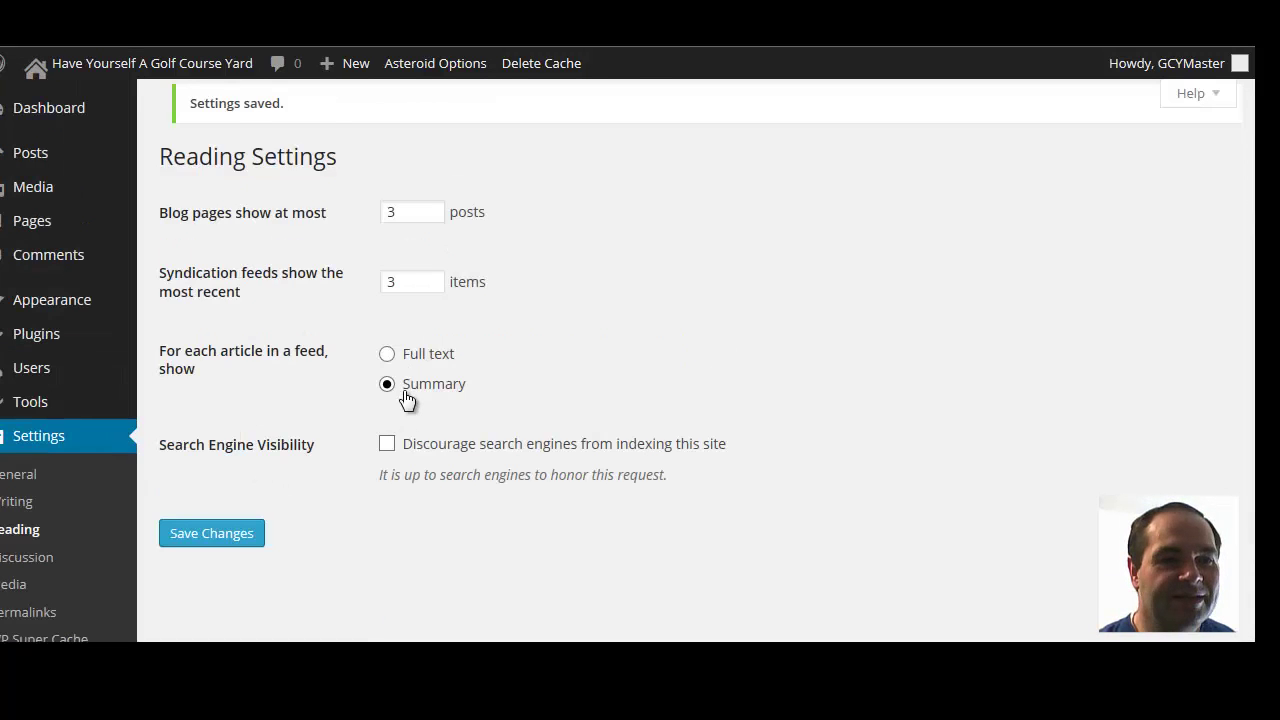
# Open the Discussion Settings page and review the default article settings, keeping comments allowed on new articles
pyautogui.scroll(-1, 406, 400)
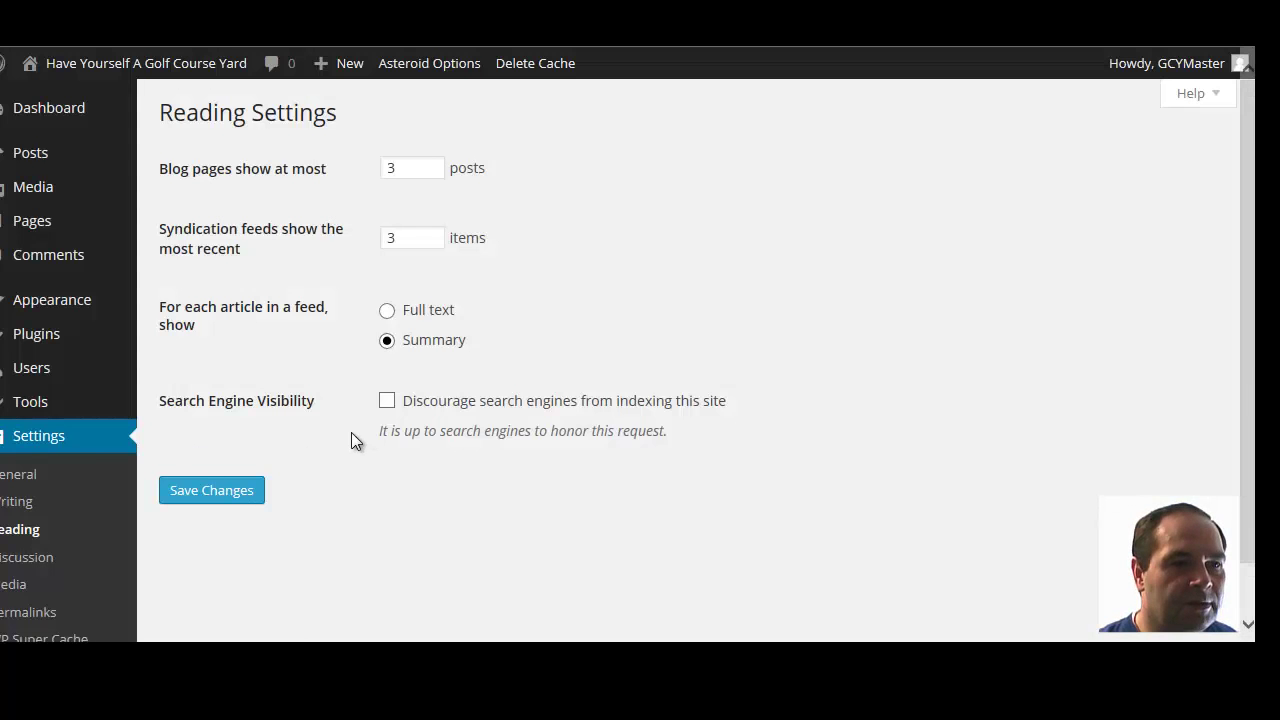
pyautogui.scroll(-1, 345, 436)
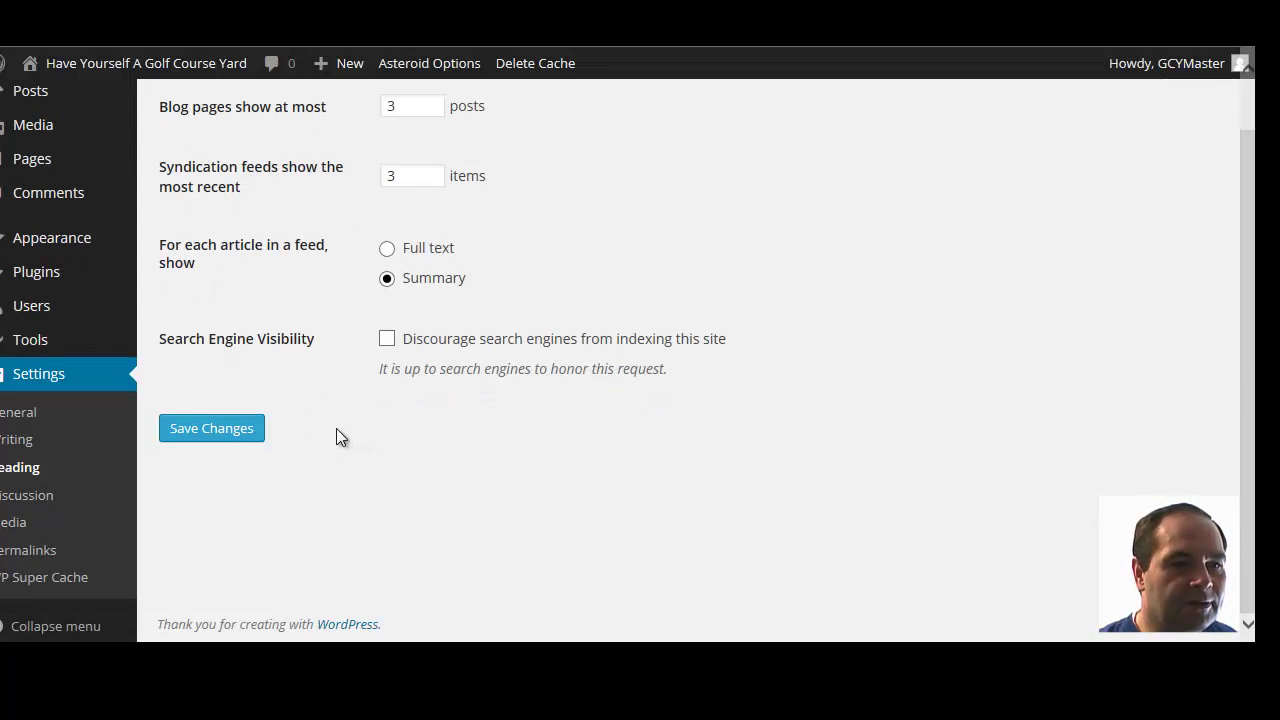
pyautogui.click(24, 495)
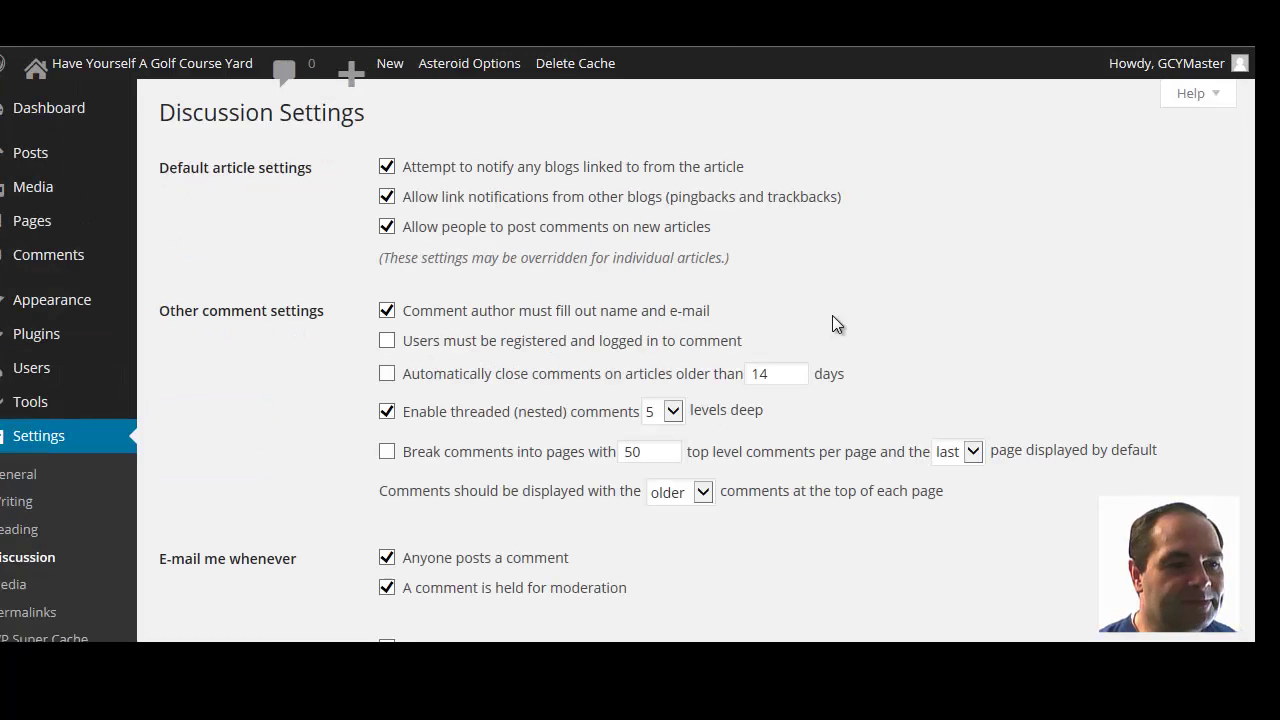
pyautogui.scroll(-1, 837, 227)
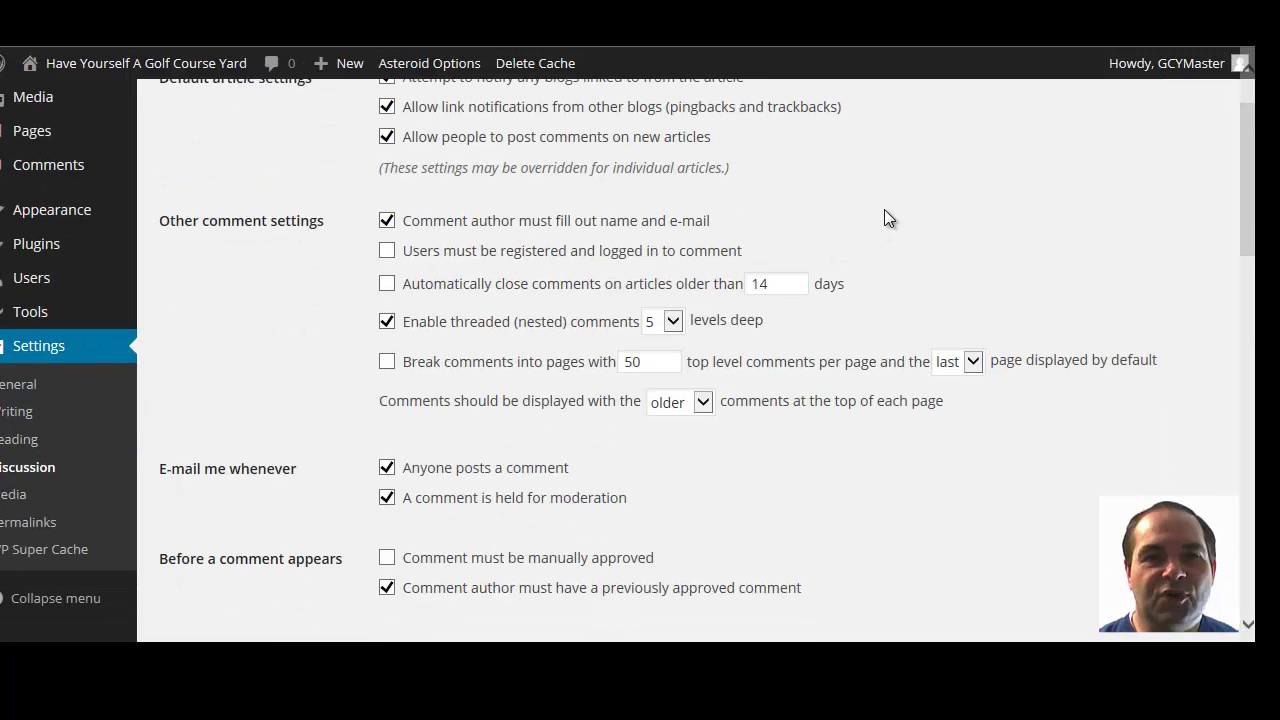
pyautogui.scroll(1, 884, 209)
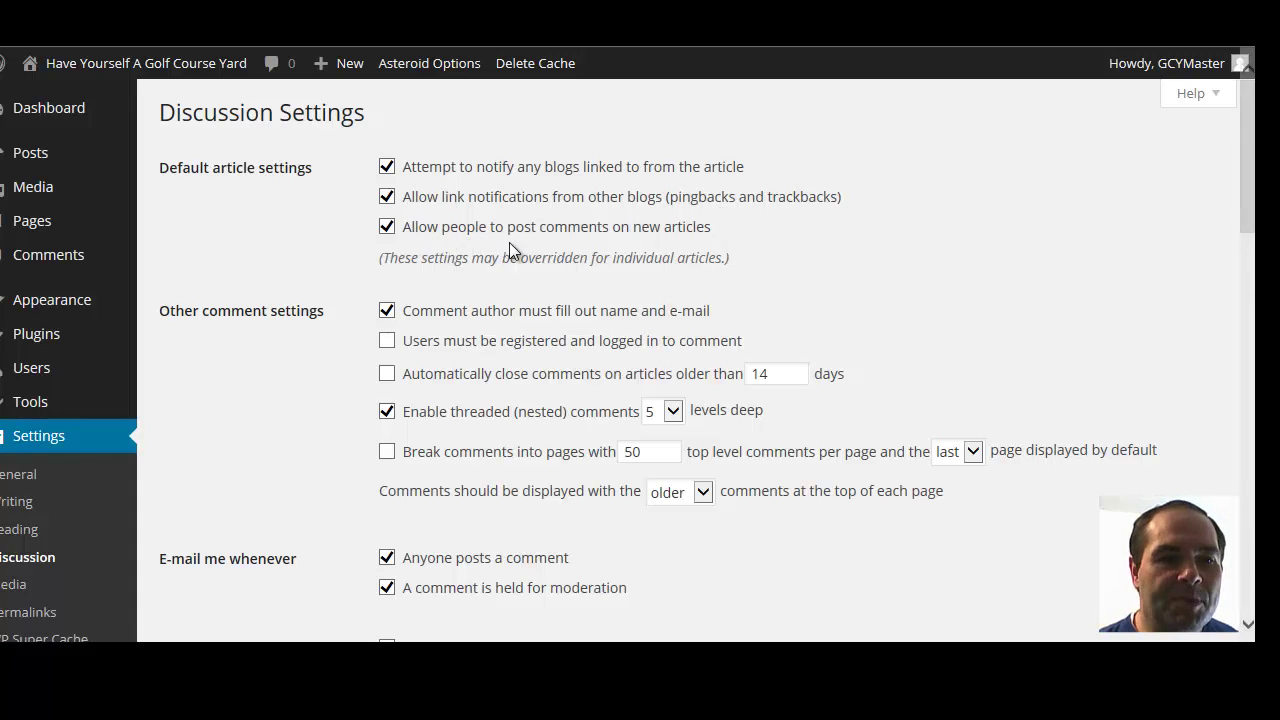
pyautogui.click(390, 230)
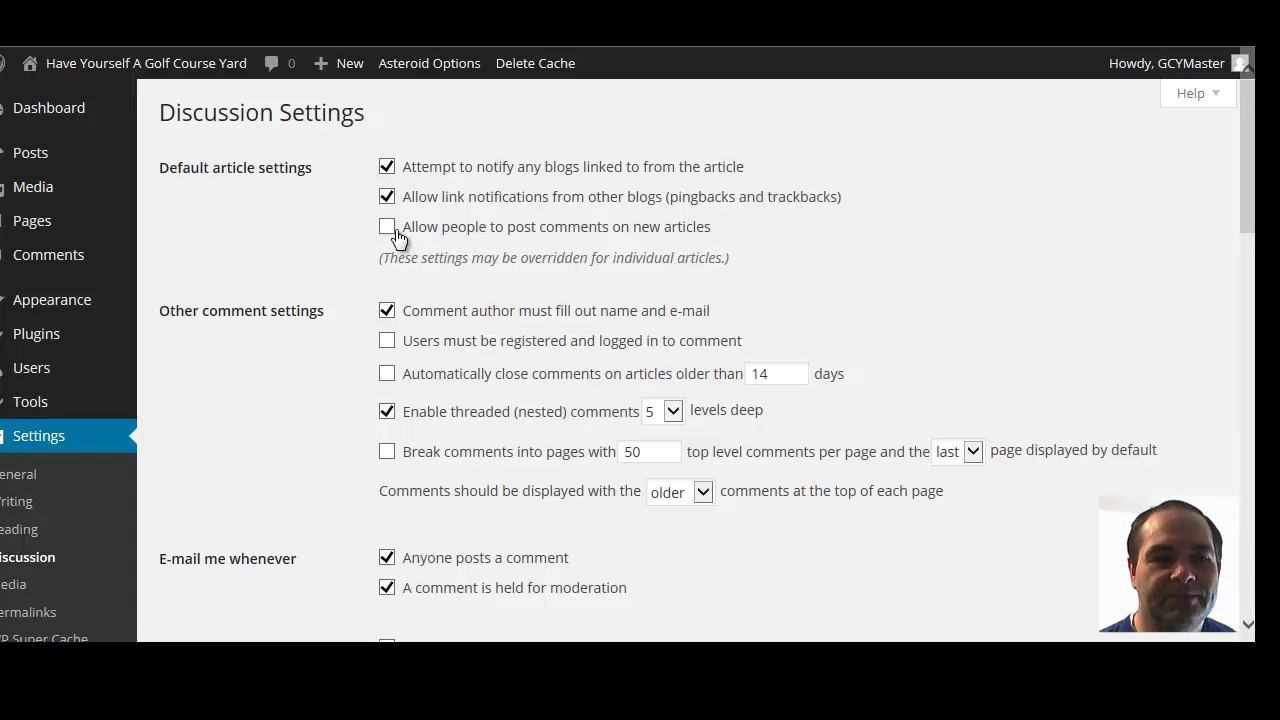
pyautogui.click(394, 230)
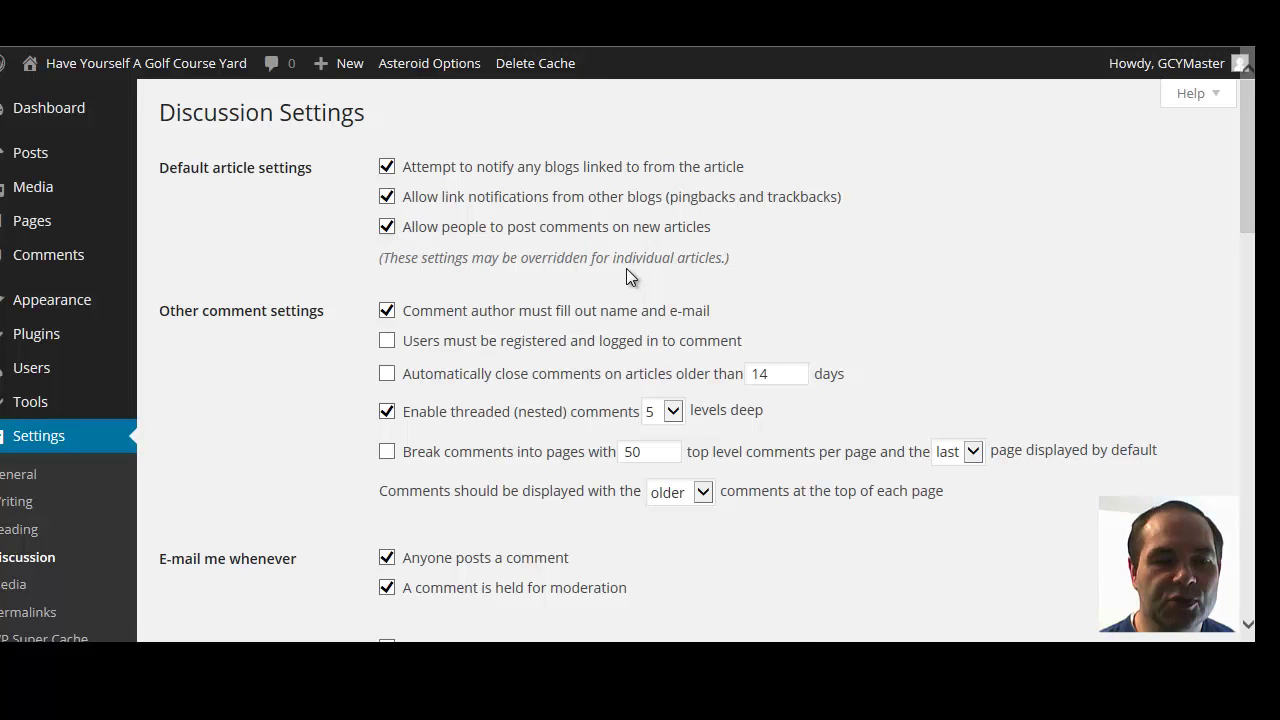
# Require users to be registered and logged in to comment, and check the available depth choices for threaded comments
pyautogui.scroll(-3, 627, 266)
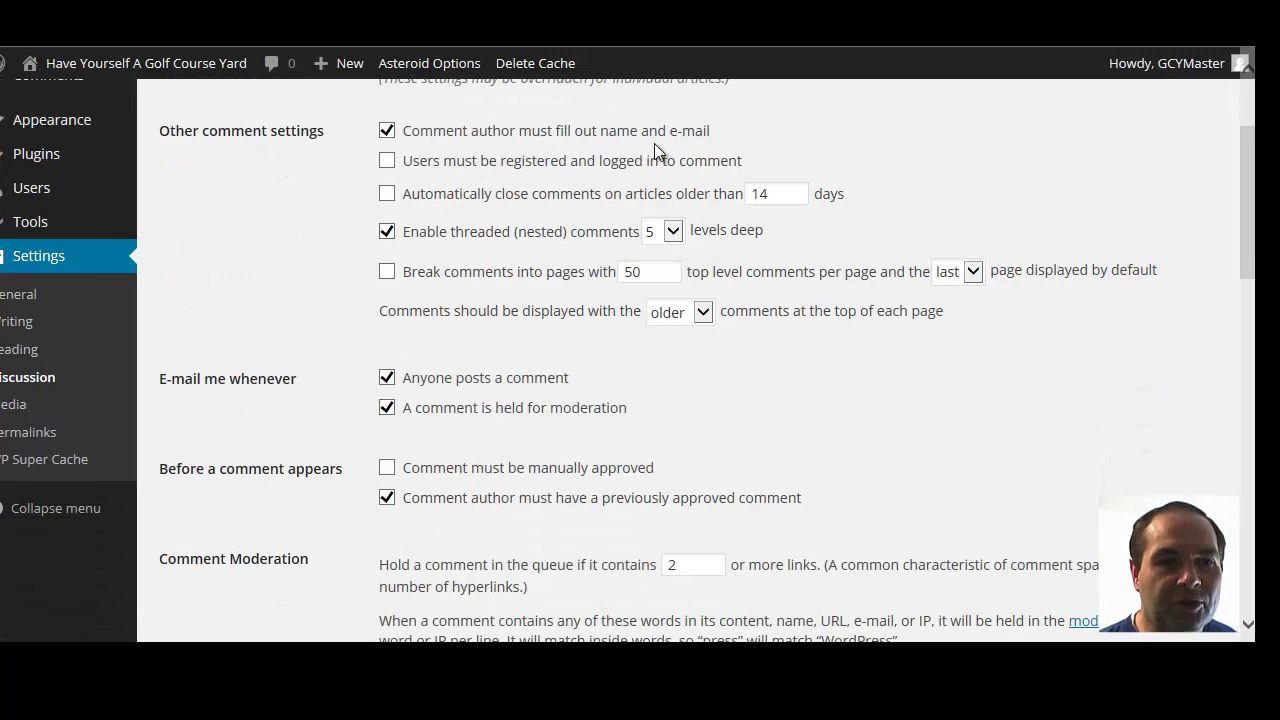
pyautogui.click(388, 165)
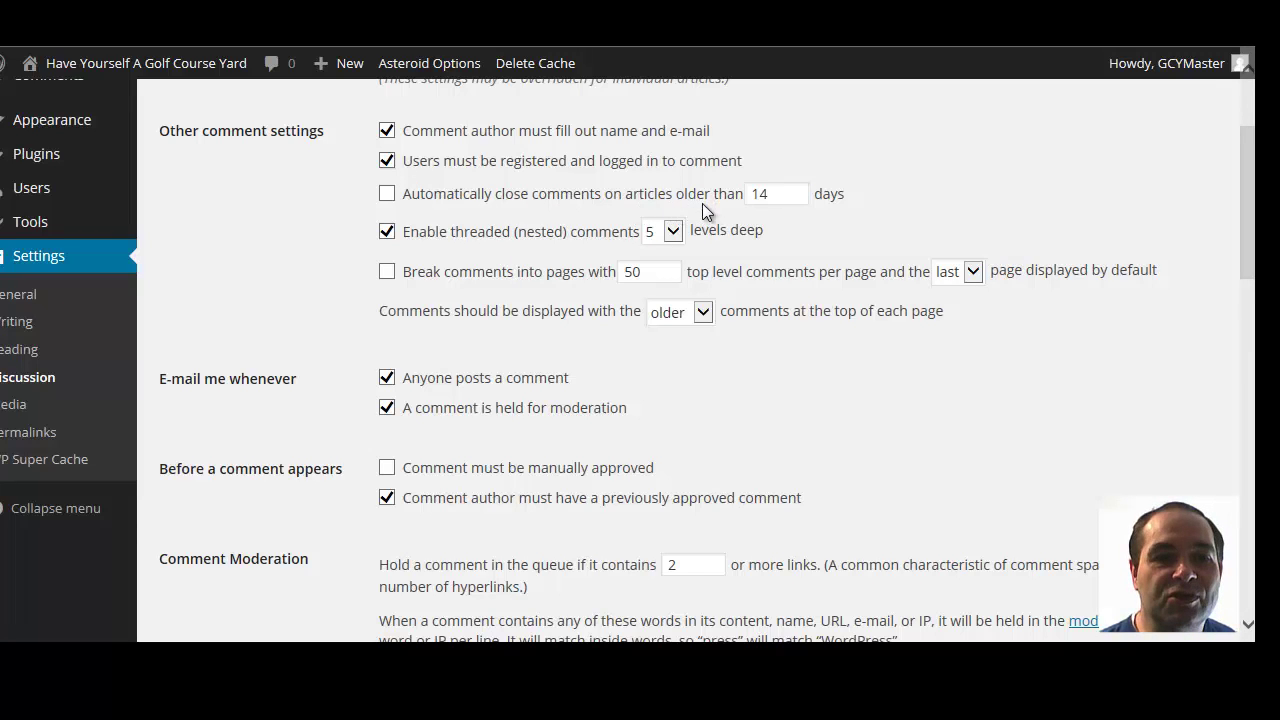
pyautogui.doubleClick(760, 194)
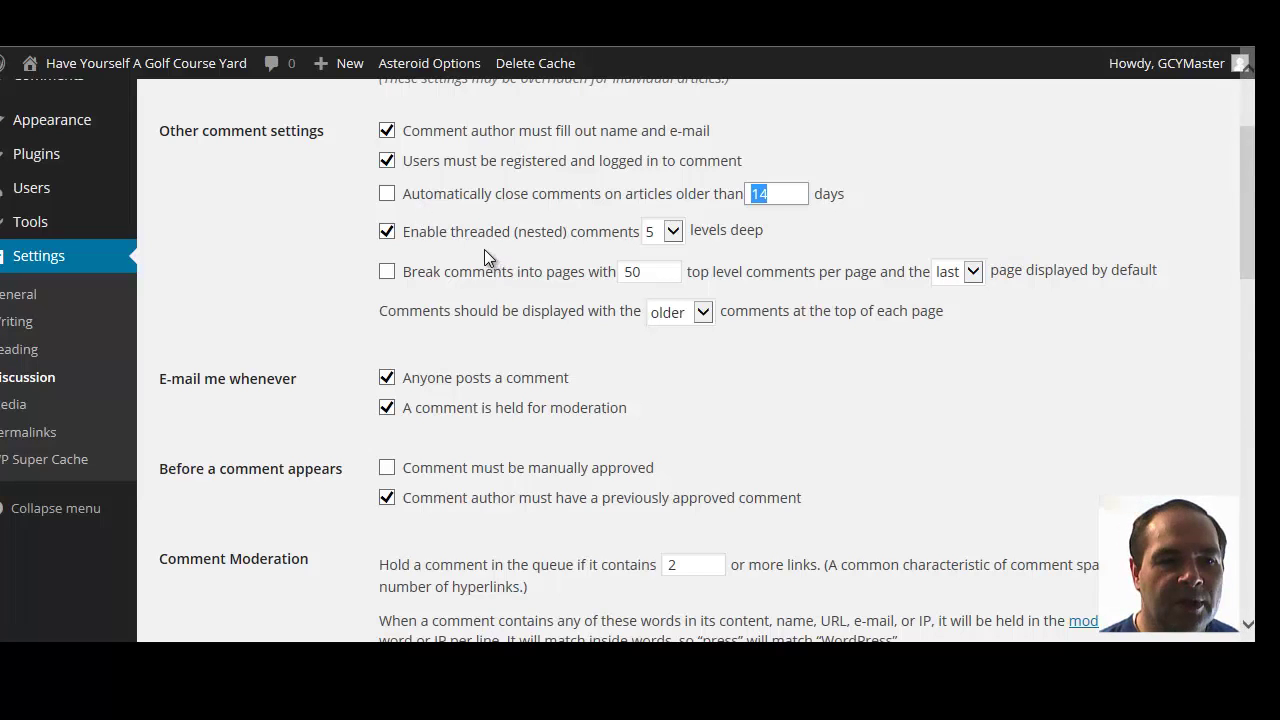
pyautogui.click(676, 234)
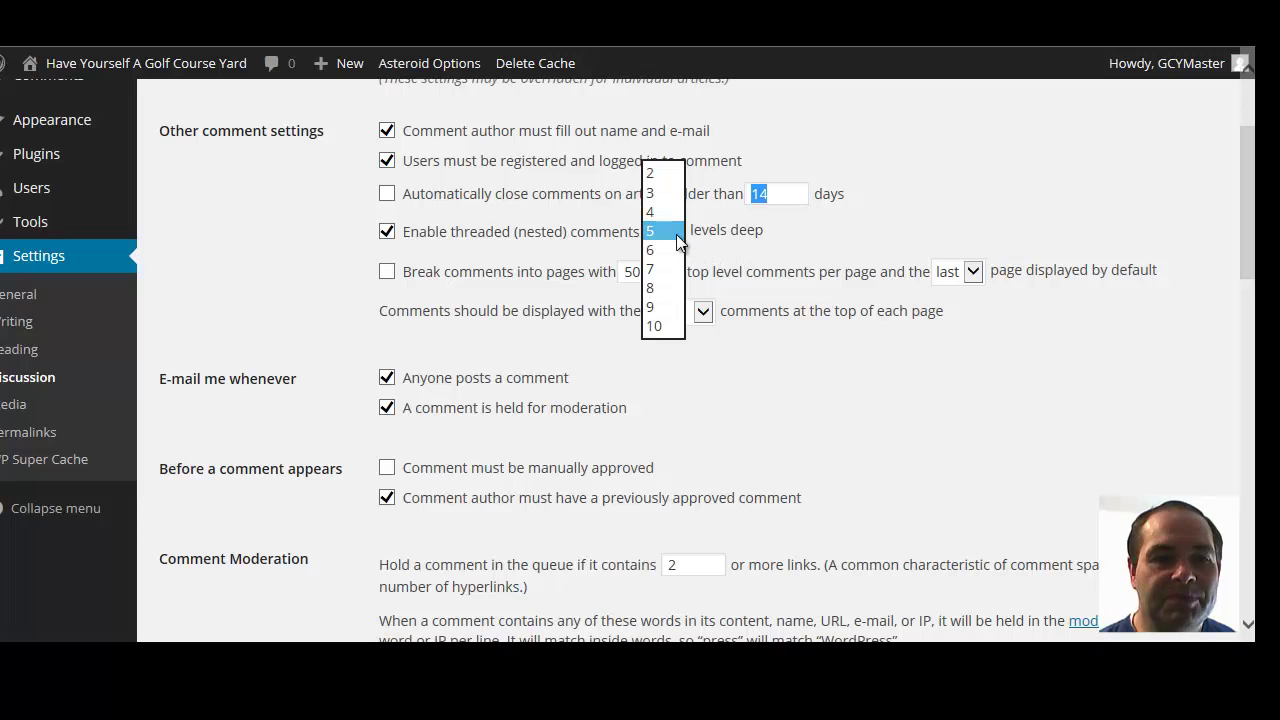
pyautogui.click(898, 217)
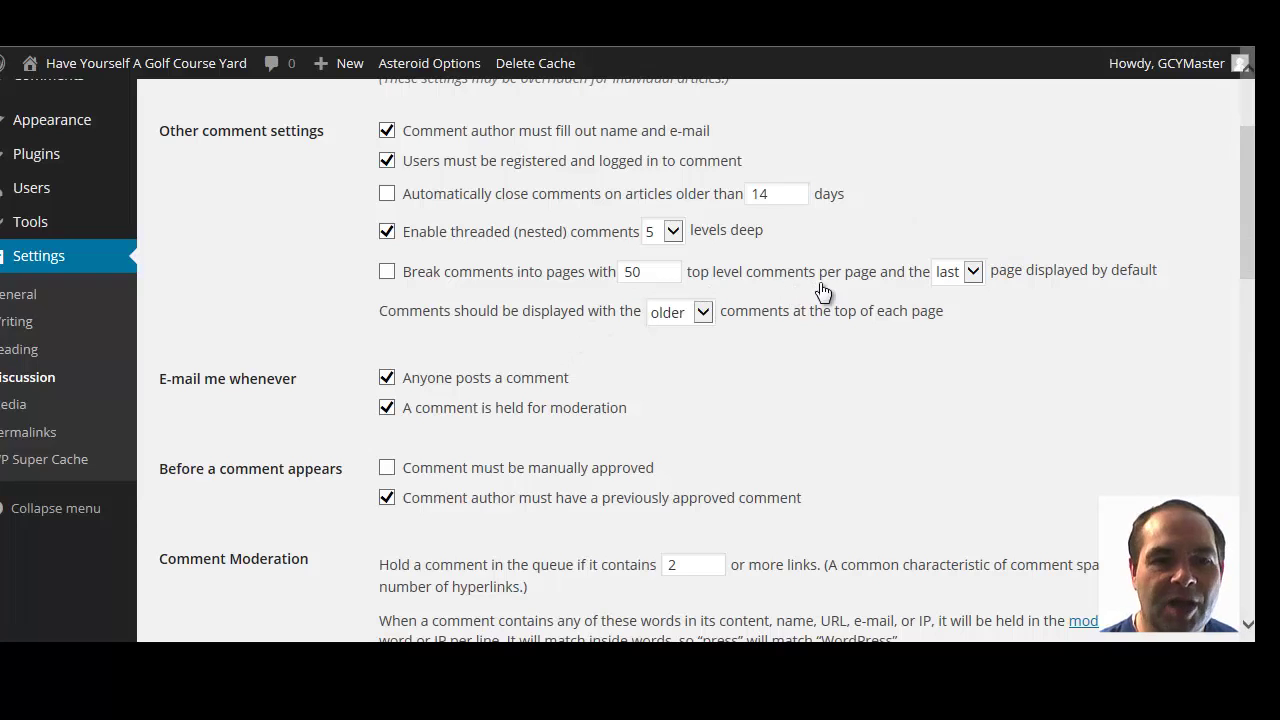
# Enable breaking comments into pages with 50 top level comments, keeping the last page as default and older comments first
pyautogui.click(973, 274)
pyautogui.click(975, 274)
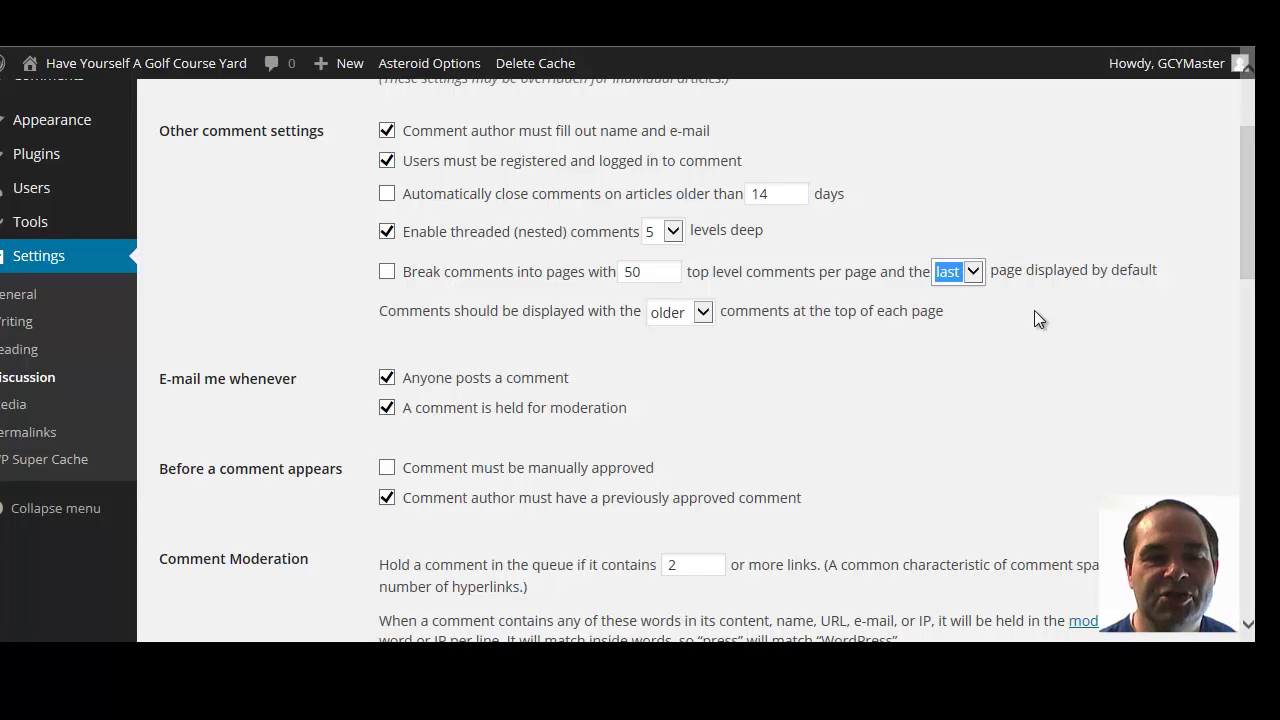
pyautogui.click(975, 274)
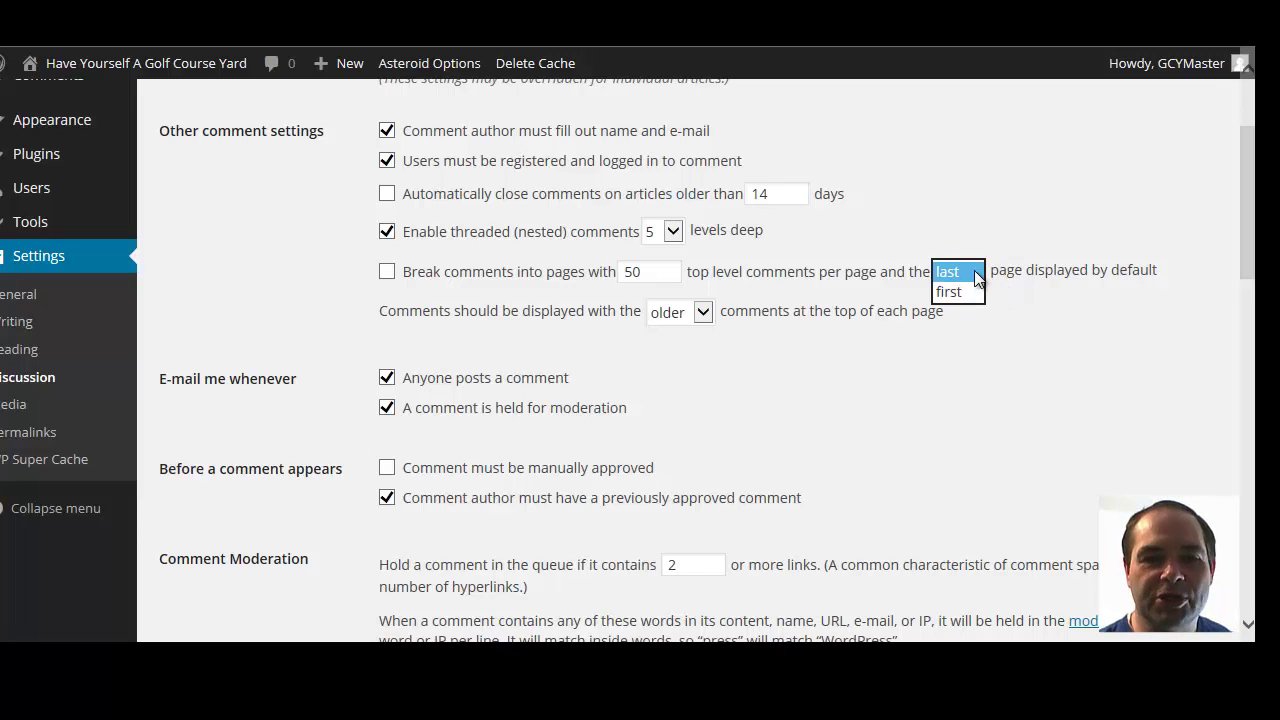
pyautogui.click(1022, 313)
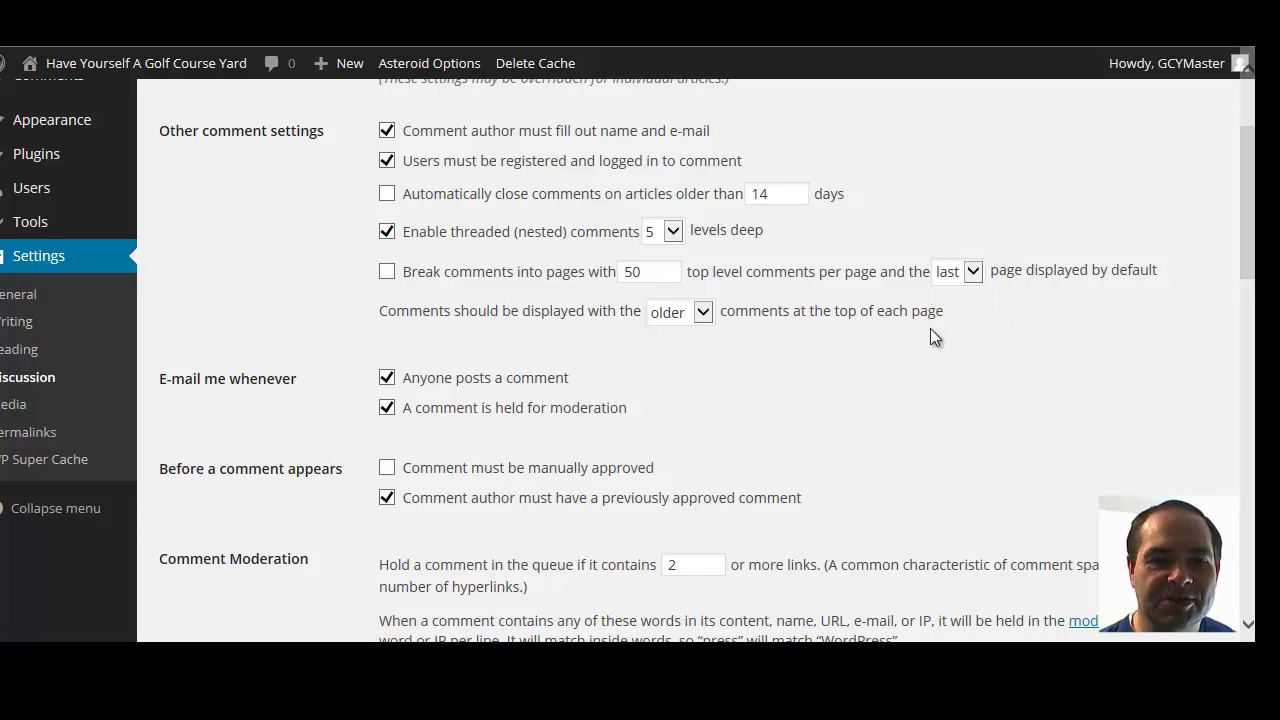
pyautogui.click(387, 272)
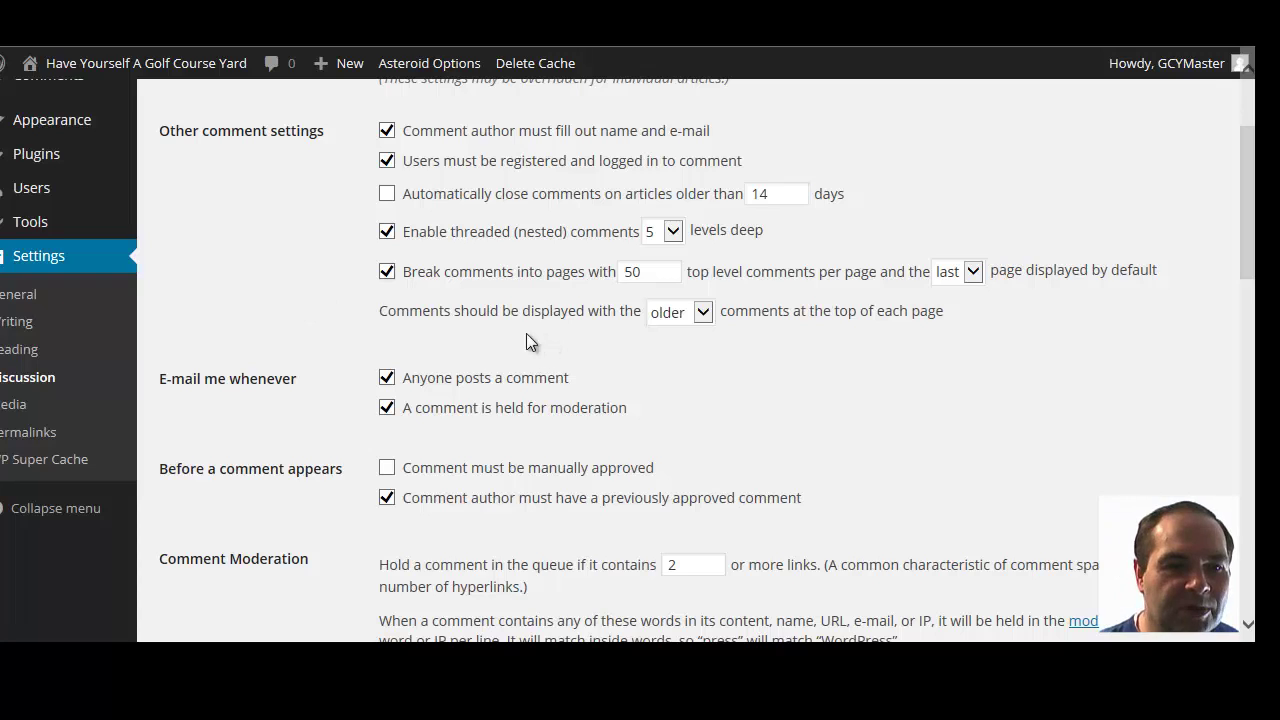
pyautogui.click(703, 313)
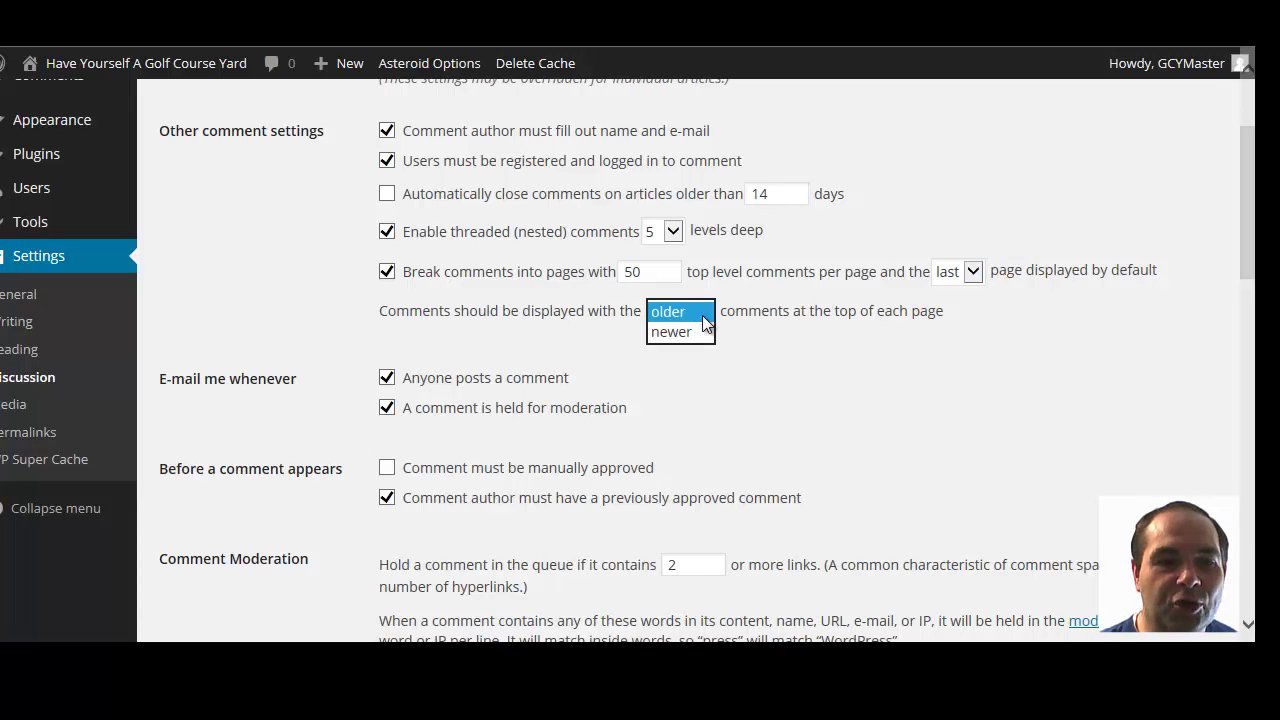
pyautogui.click(702, 315)
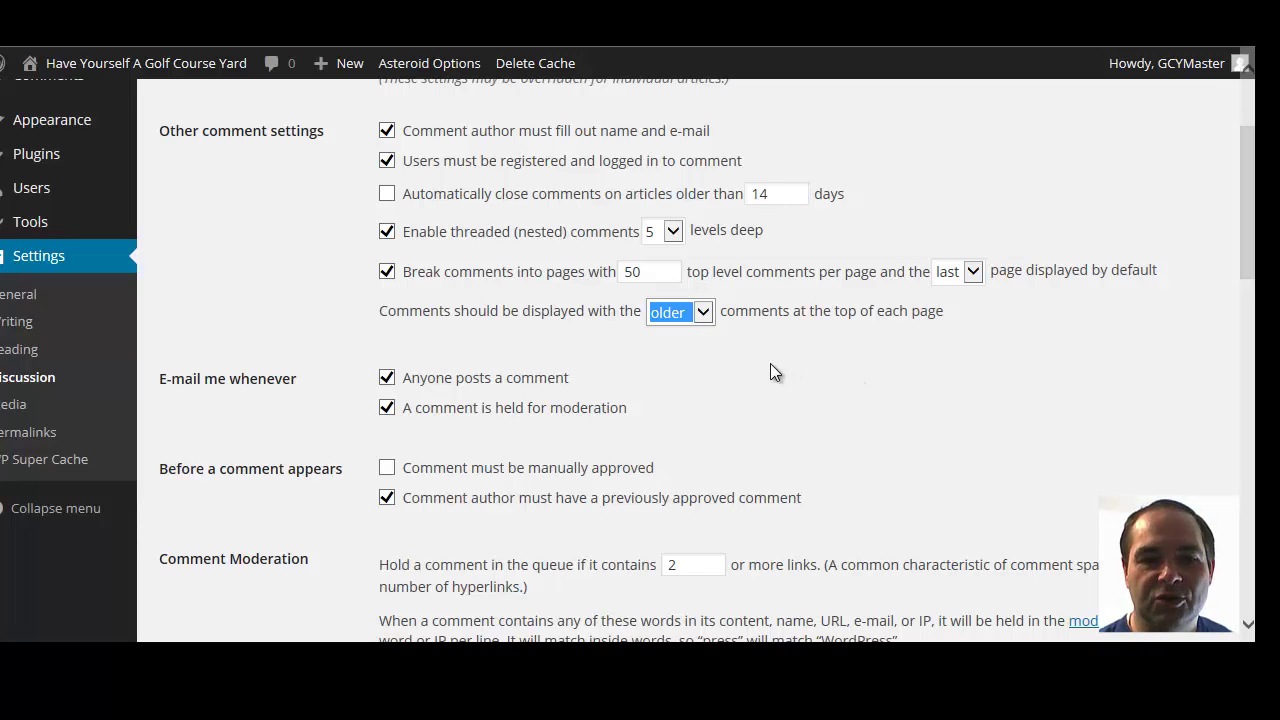
# Require every comment to be manually approved before it appears
pyautogui.scroll(-1, 750, 350)
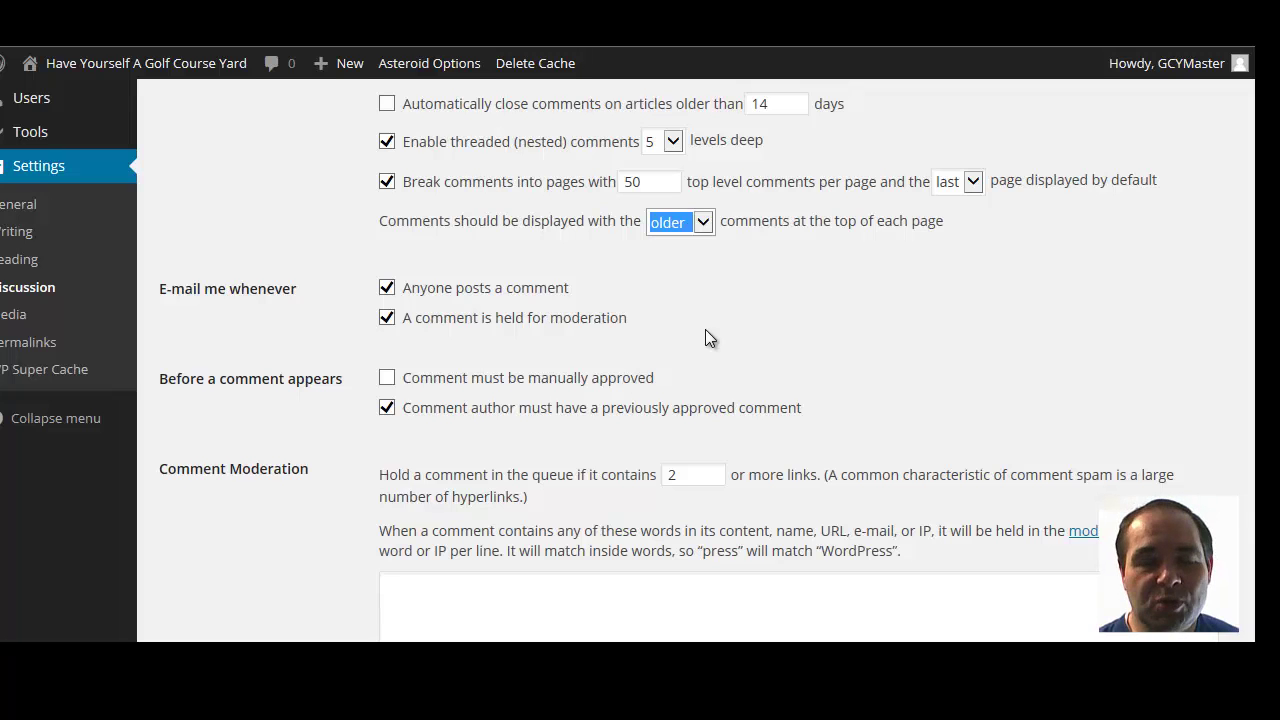
pyautogui.scroll(-1, 705, 333)
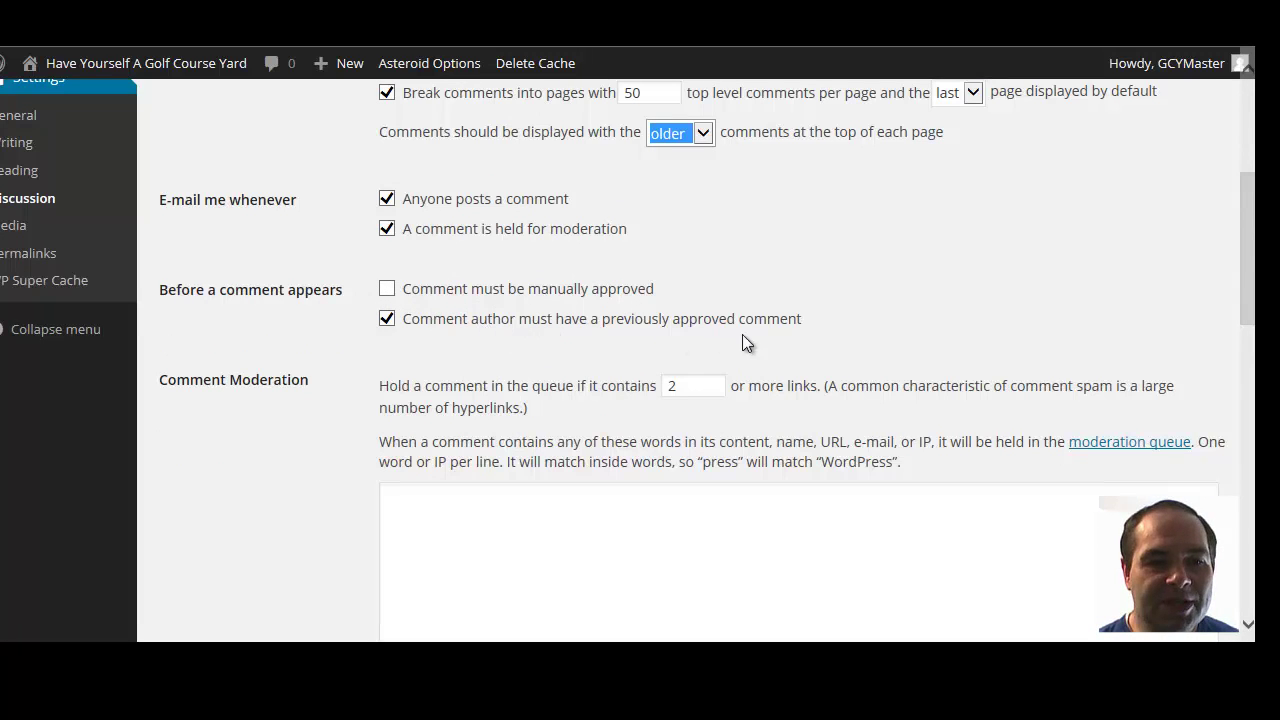
pyautogui.click(387, 290)
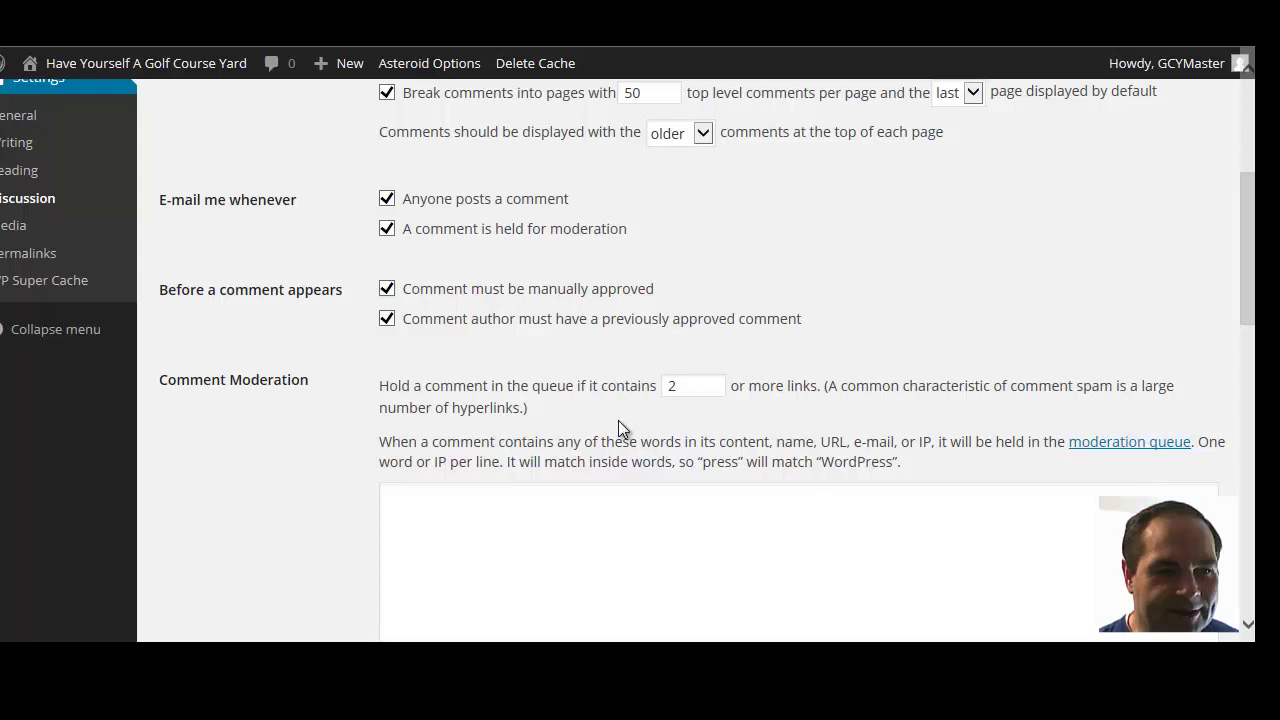
# Add the word "xxx" on its own line to the Comment Moderation word list
pyautogui.scroll(-2, 618, 420)
pyautogui.scroll(-2, 386, 343)
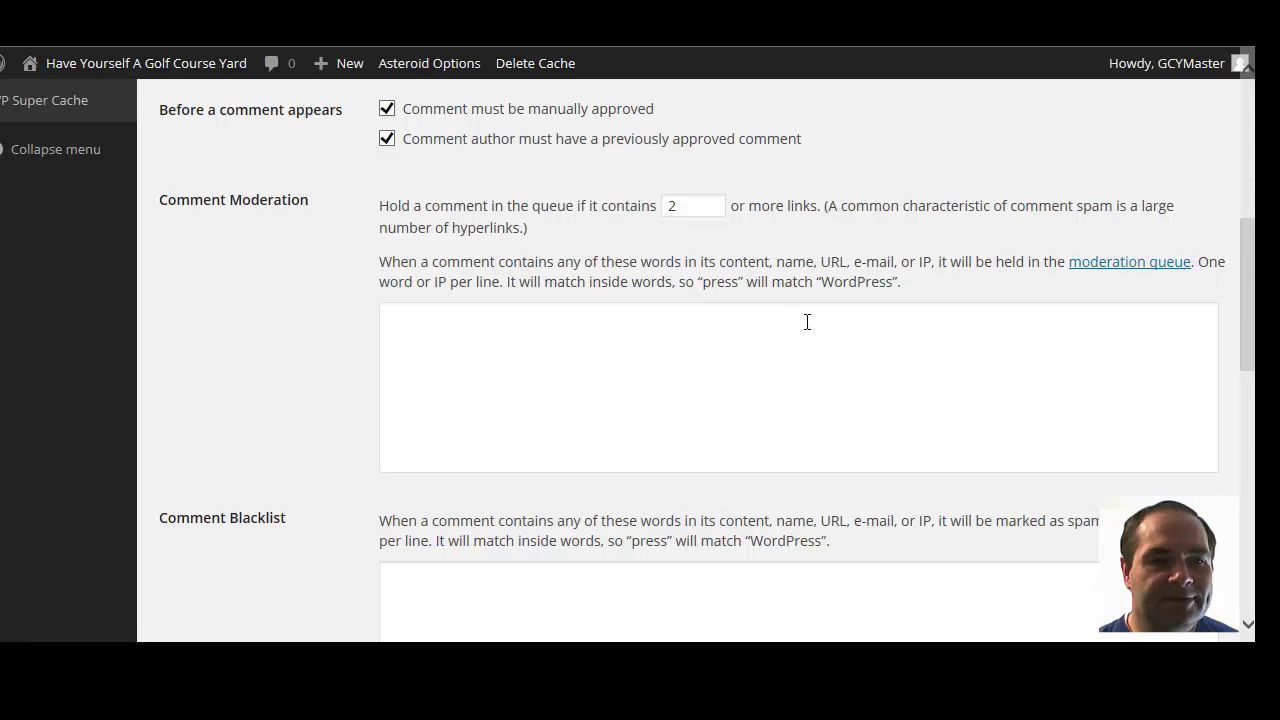
pyautogui.scroll(-1, 791, 317)
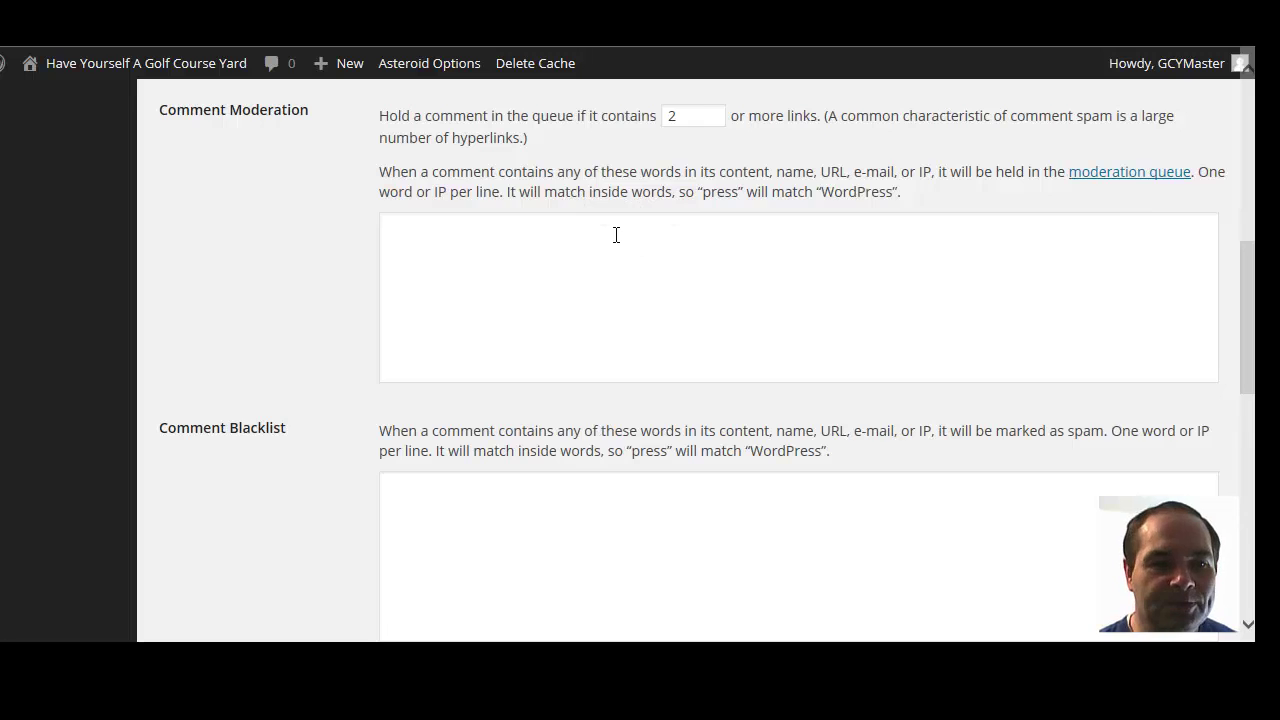
pyautogui.click(646, 249)
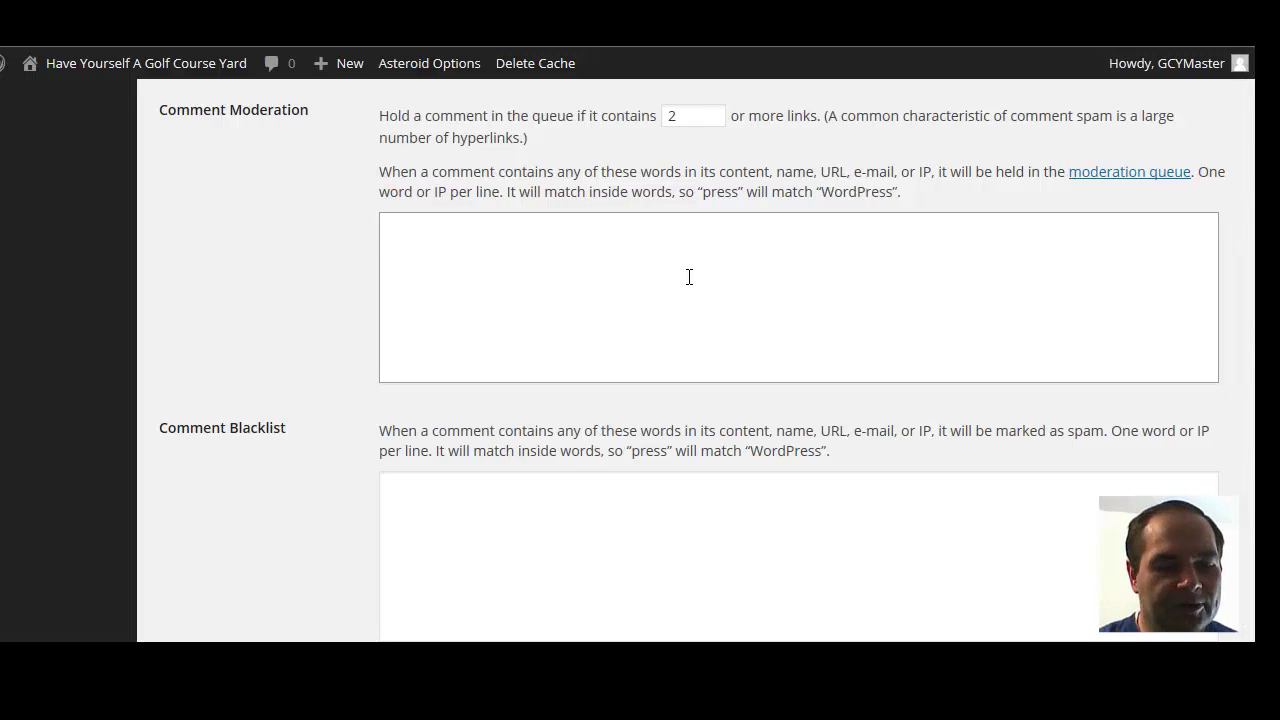
pyautogui.write('xxx')
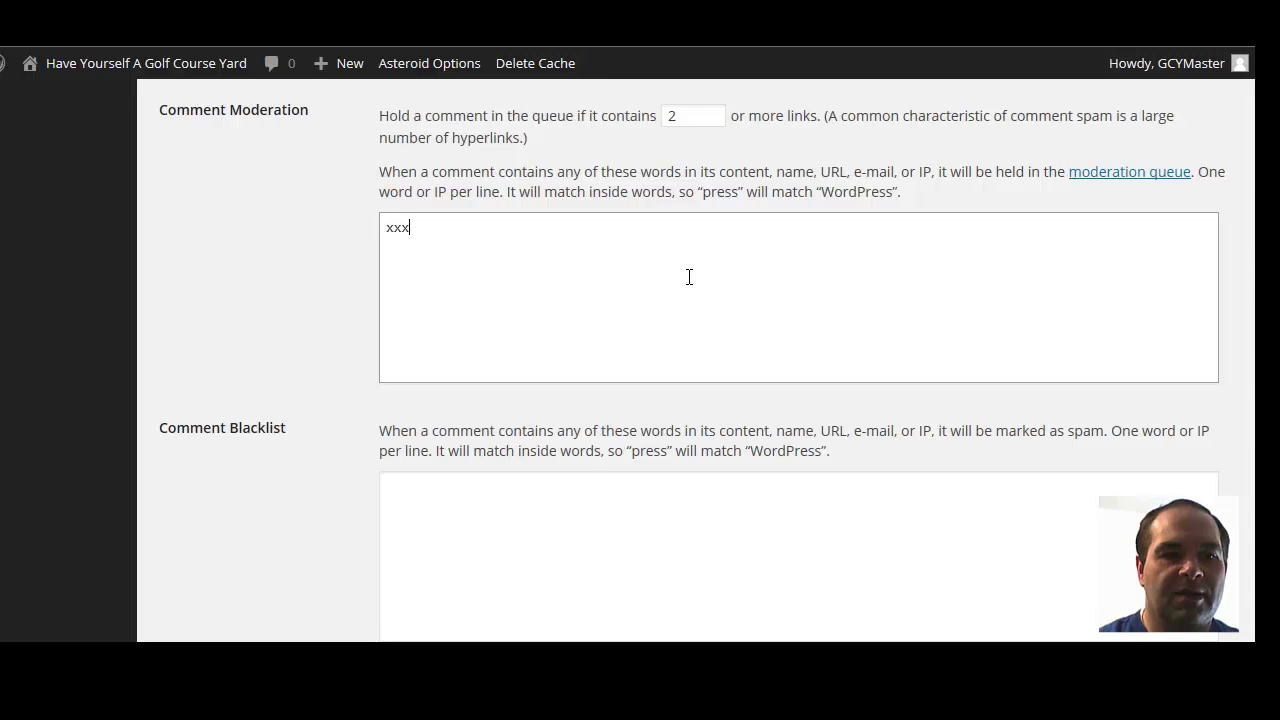
pyautogui.press('Return')
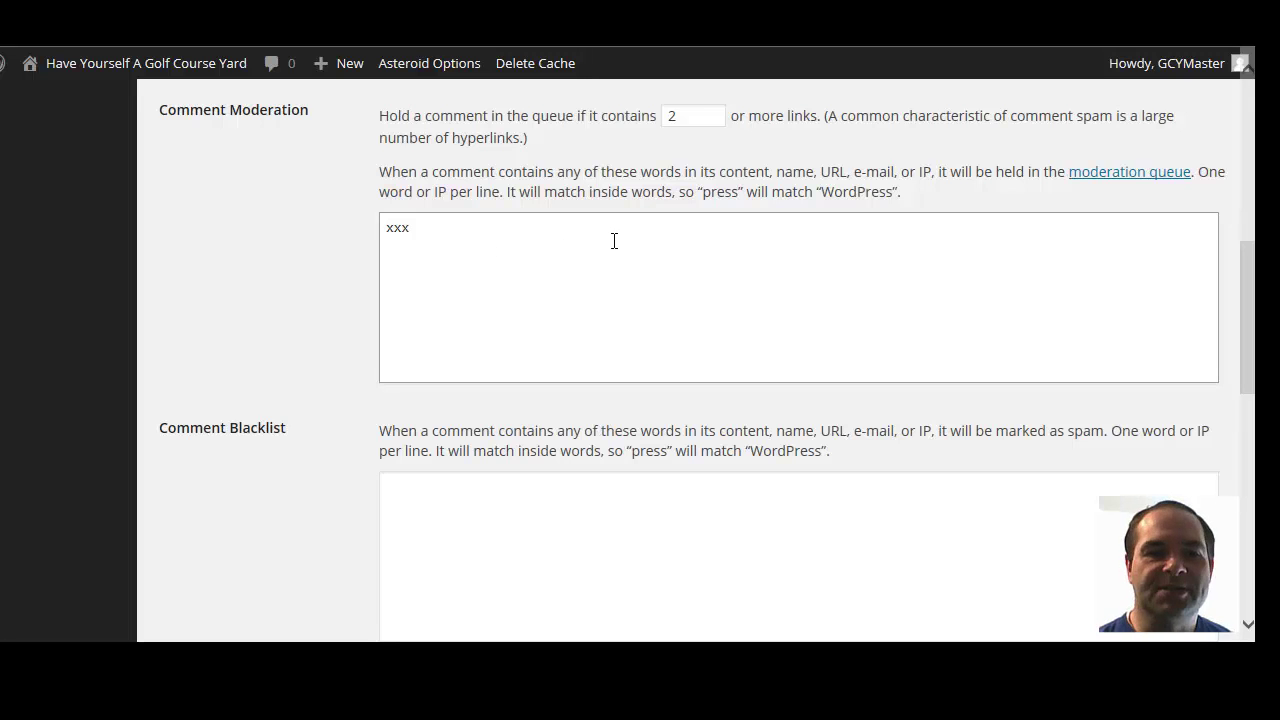
# Examine the Comment Moderation and Comment Blacklist sections to compare how each one treats comments containing listed words
pyautogui.scroll(-1, 516, 263)
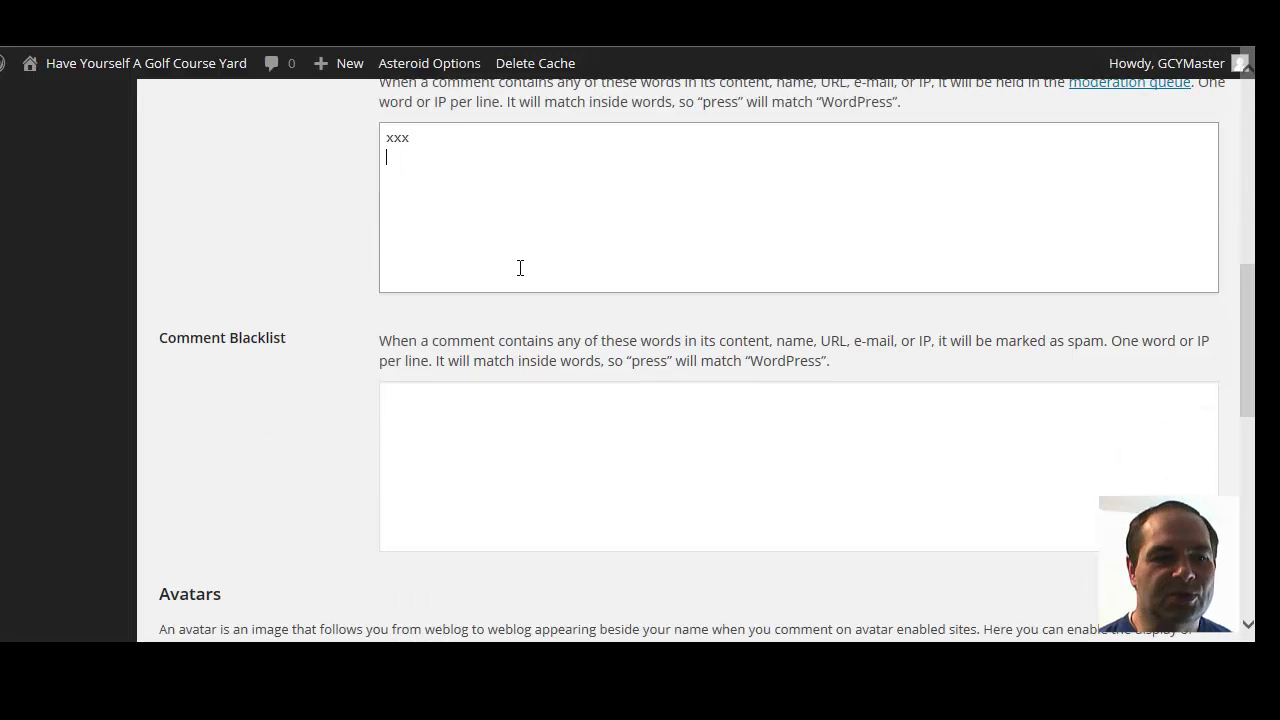
pyautogui.scroll(-2, 519, 268)
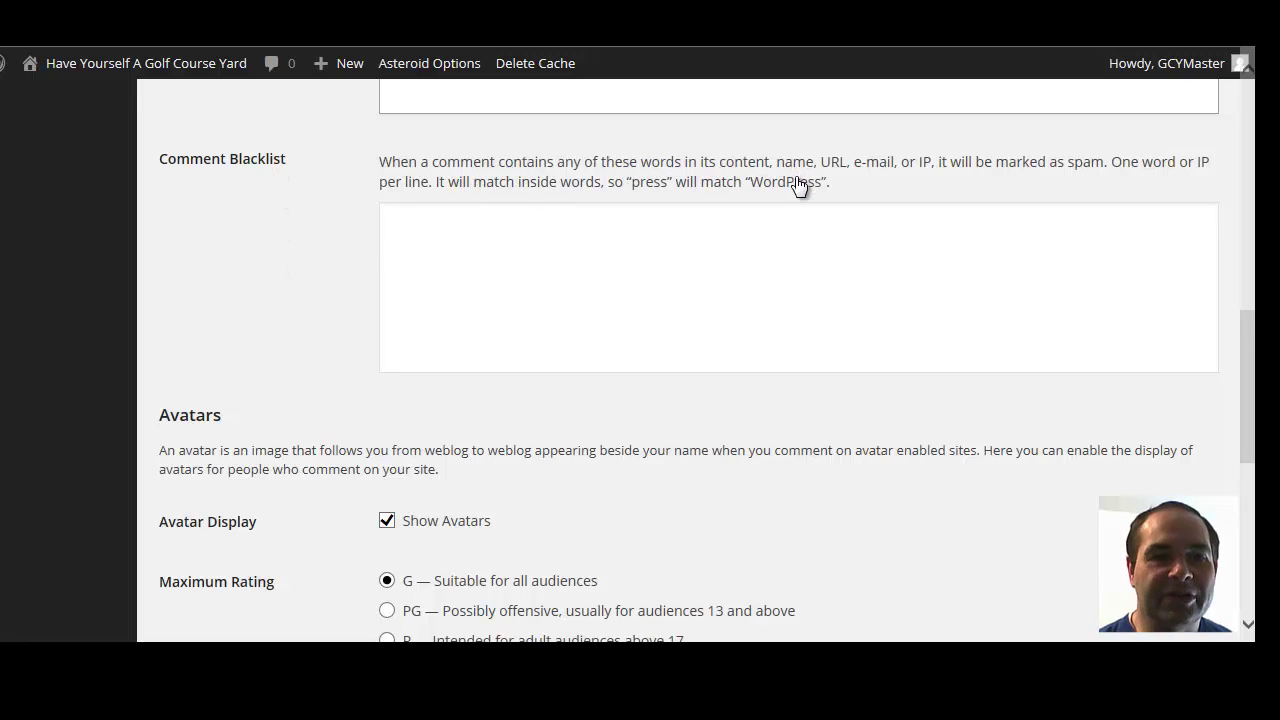
pyautogui.scroll(3, 824, 237)
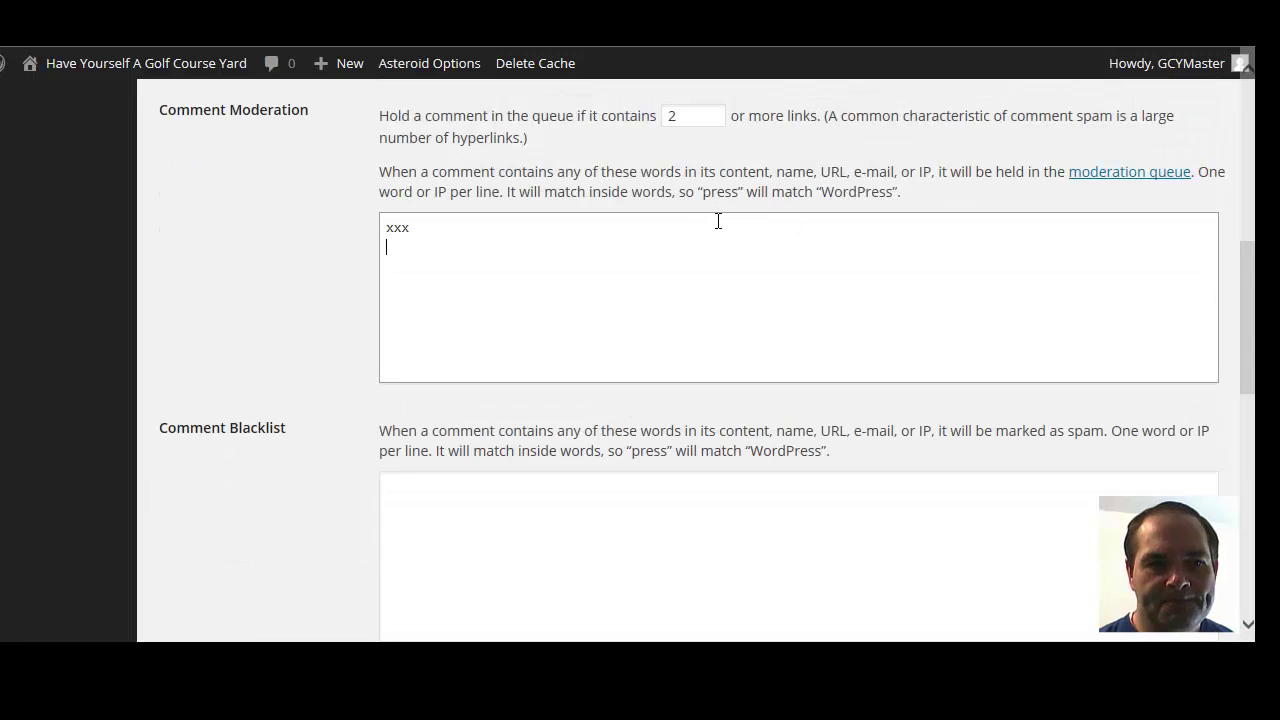
pyautogui.scroll(-2, 718, 222)
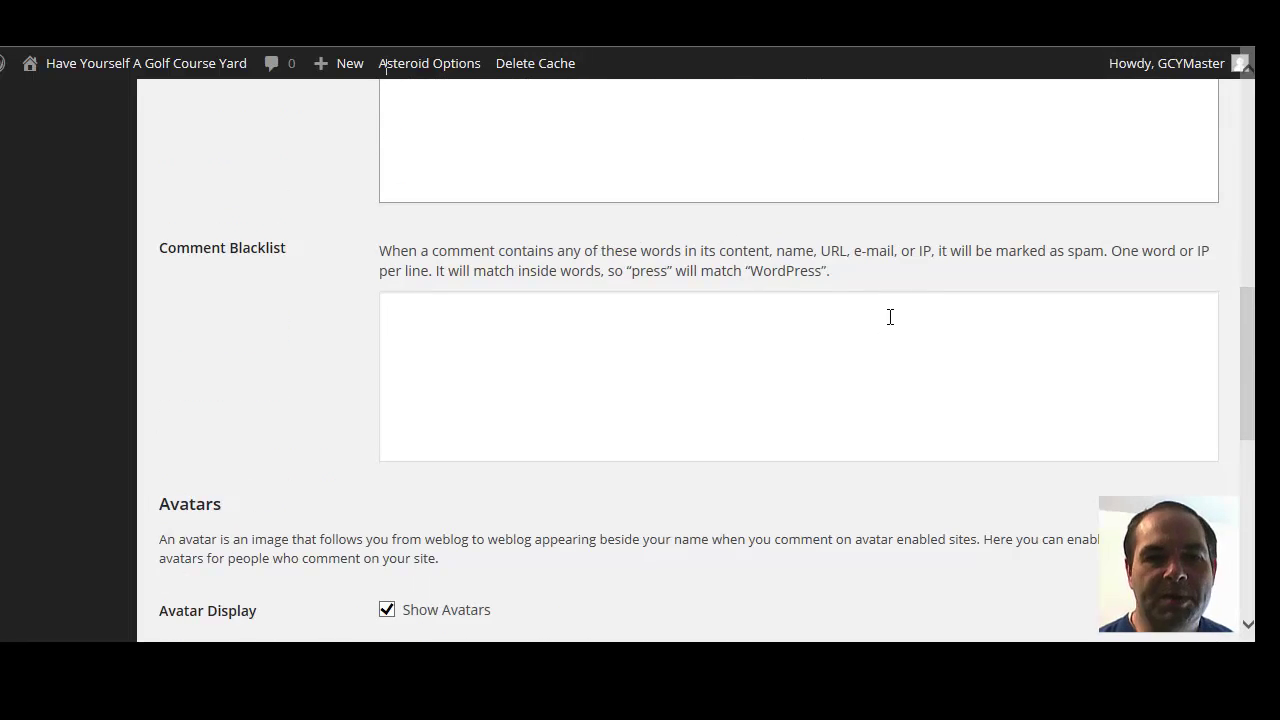
pyautogui.click(726, 324)
pyautogui.scroll(2, 426, 277)
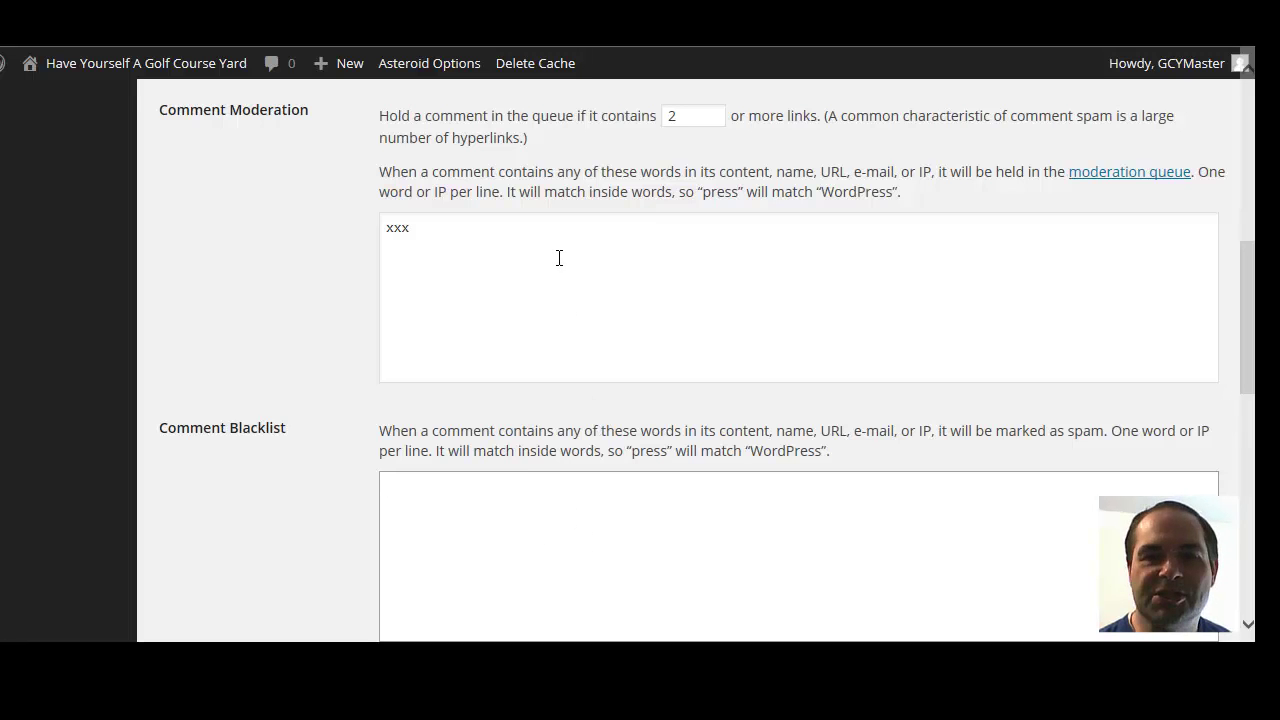
pyautogui.scroll(-3, 585, 311)
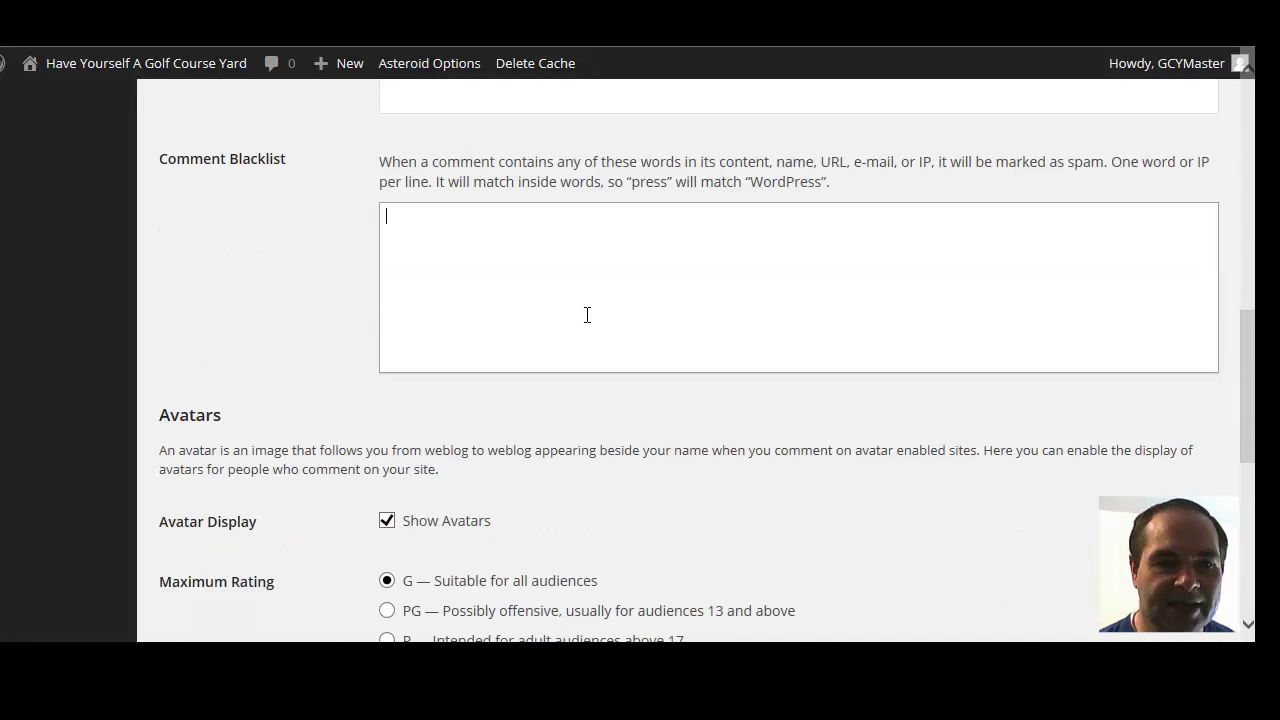
pyautogui.scroll(2, 580, 308)
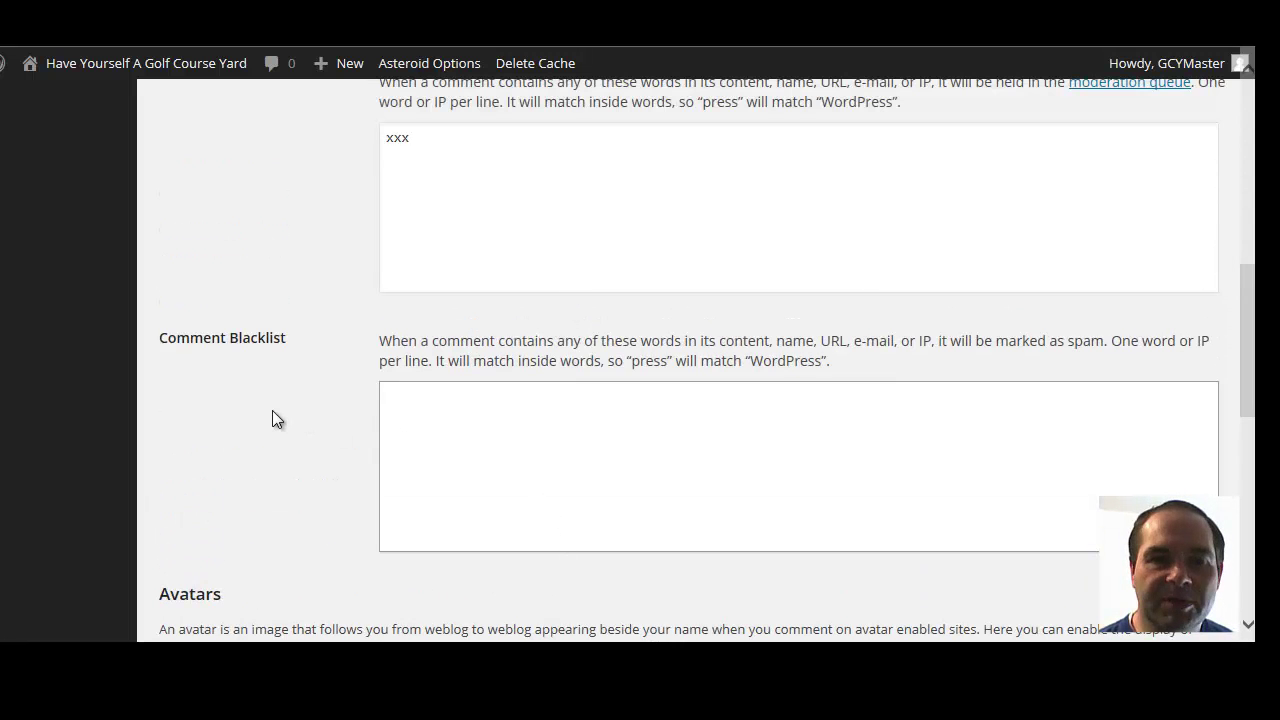
# Choose Gravatar Logo as the default avatar for users without a custom one and save the discussion settings
pyautogui.scroll(-3, 278, 415)
pyautogui.scroll(-1, 700, 320)
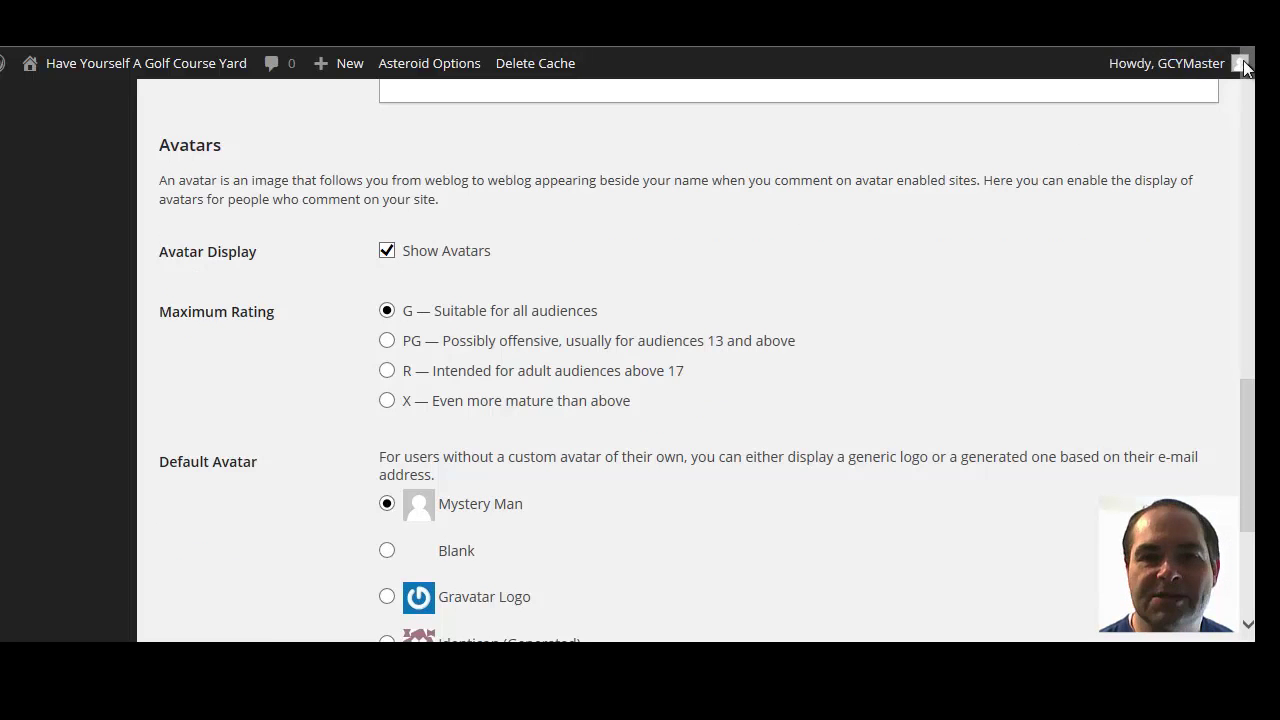
pyautogui.moveTo(1240, 66)
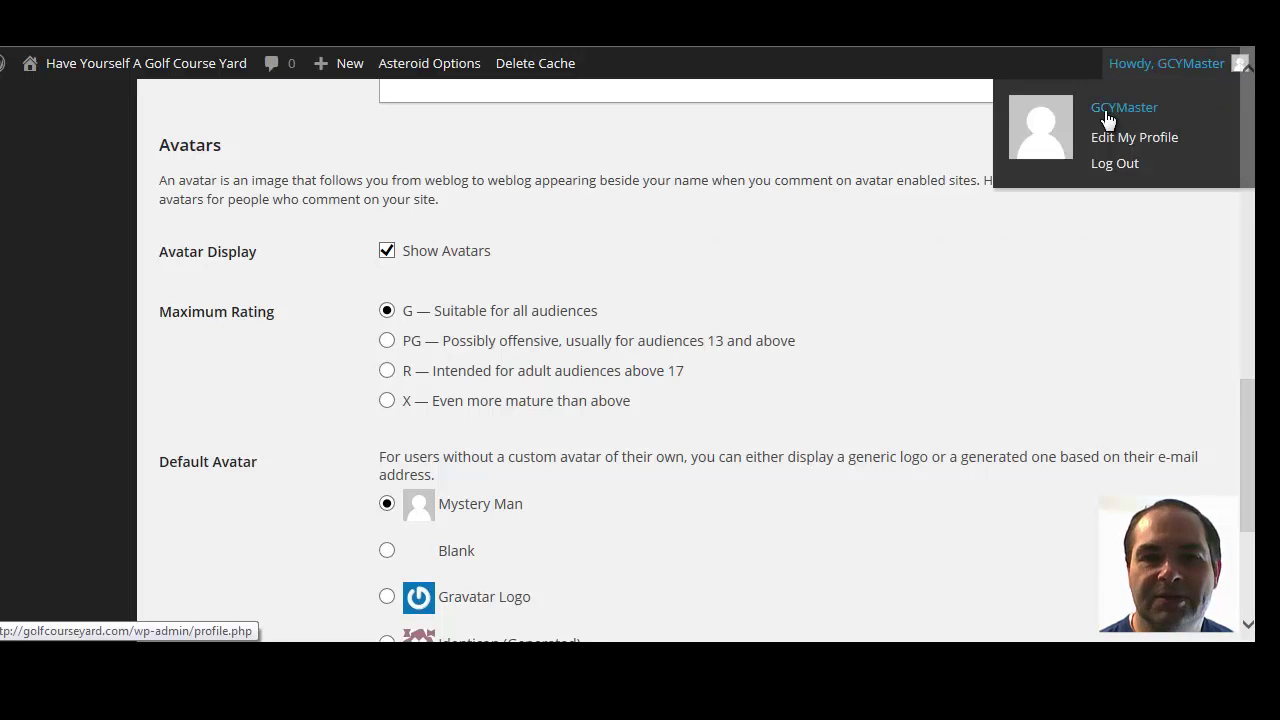
pyautogui.scroll(-2, 1026, 306)
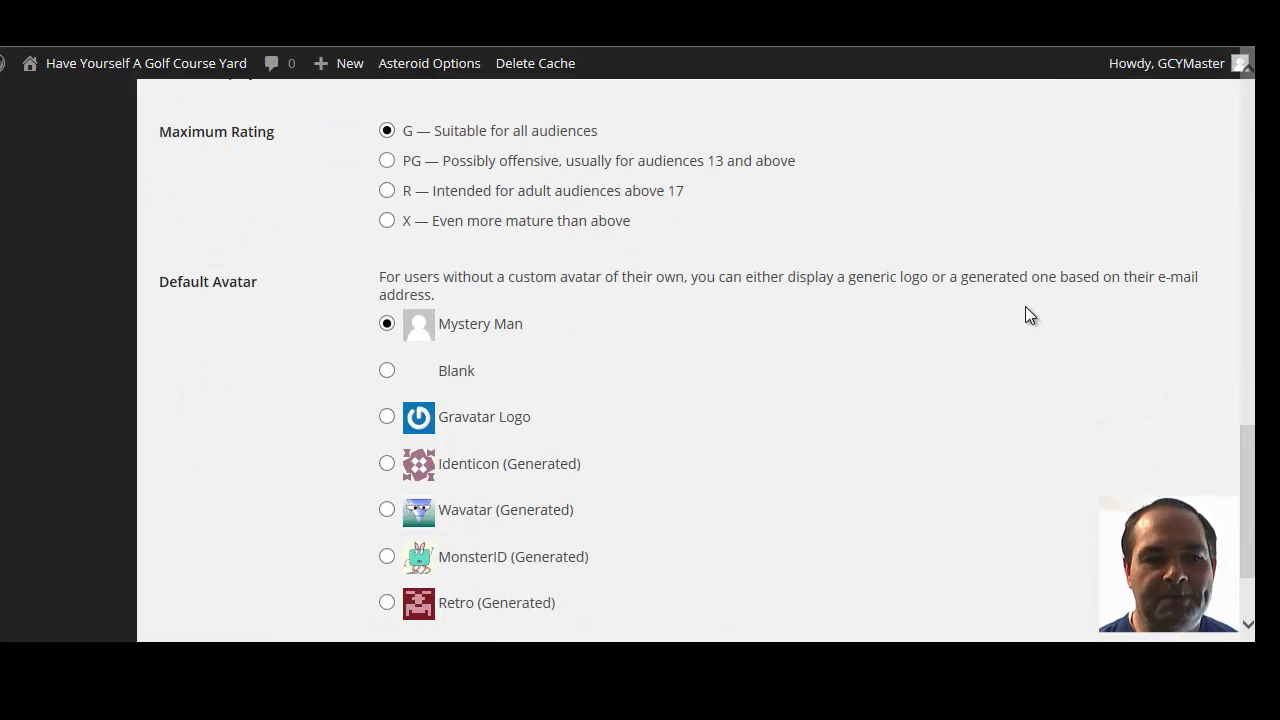
pyautogui.scroll(-1, 1022, 306)
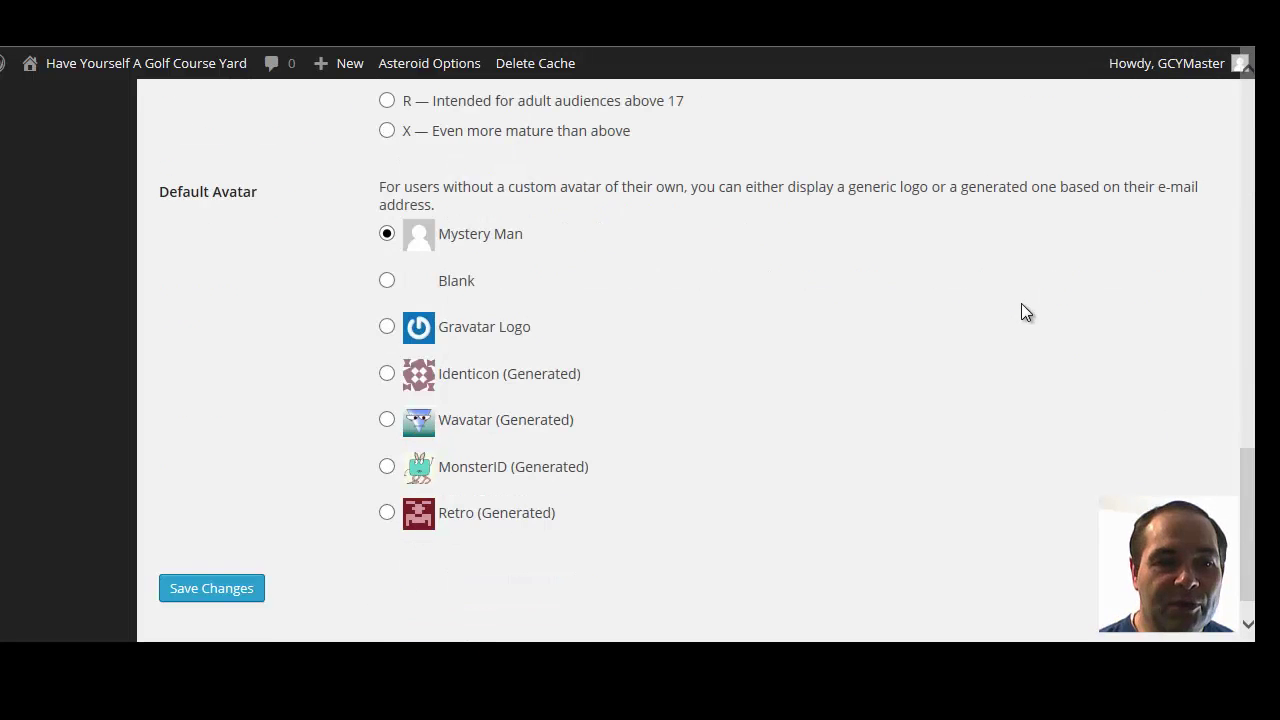
pyautogui.click(387, 235)
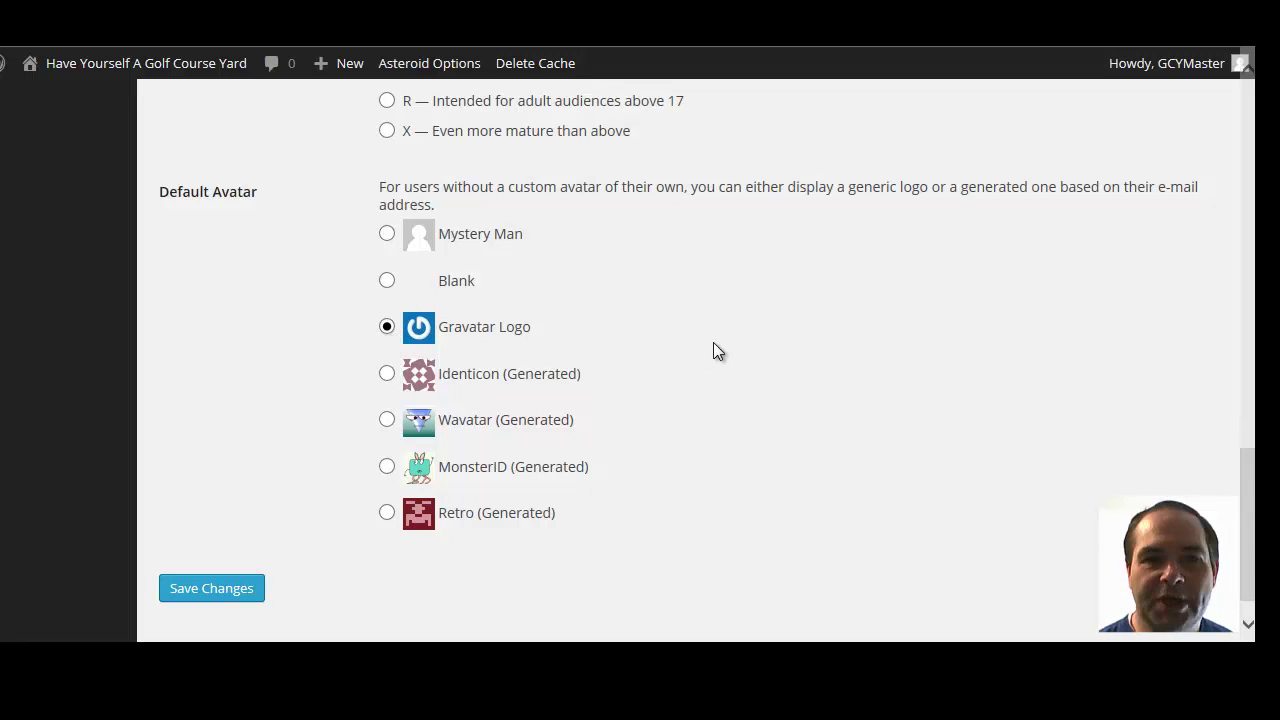
pyautogui.scroll(-1, 713, 351)
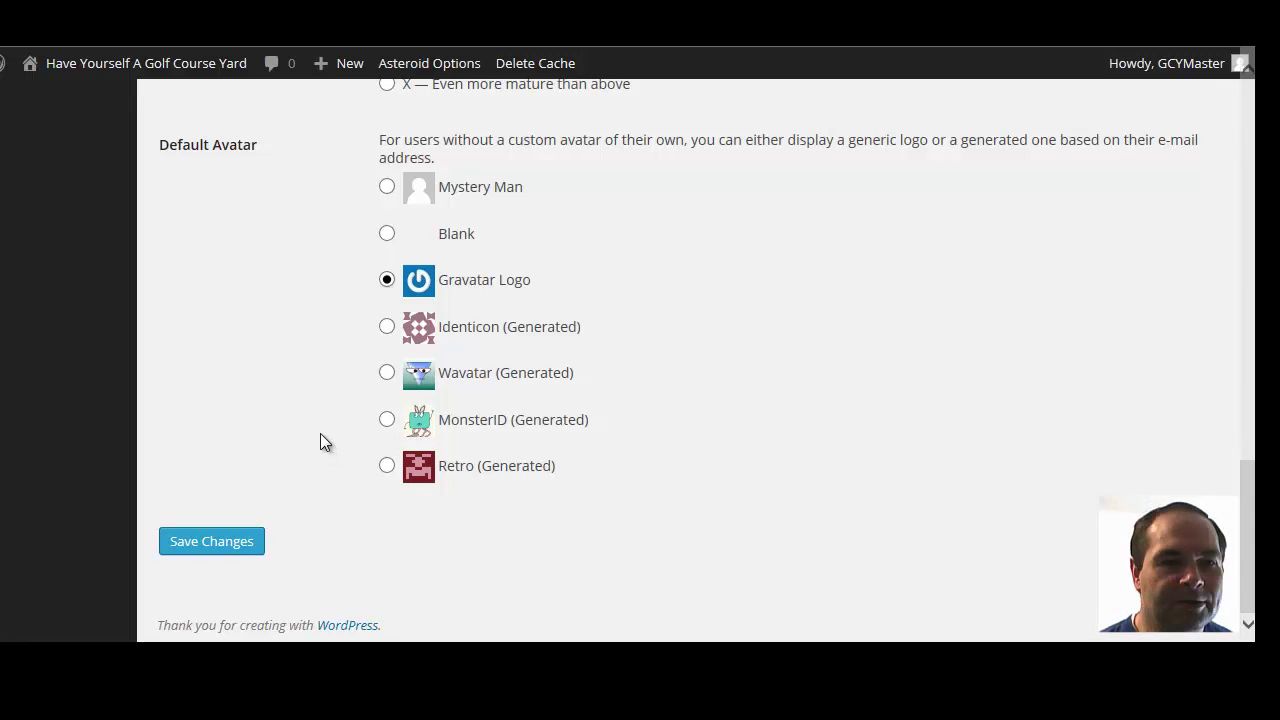
pyautogui.click(214, 546)
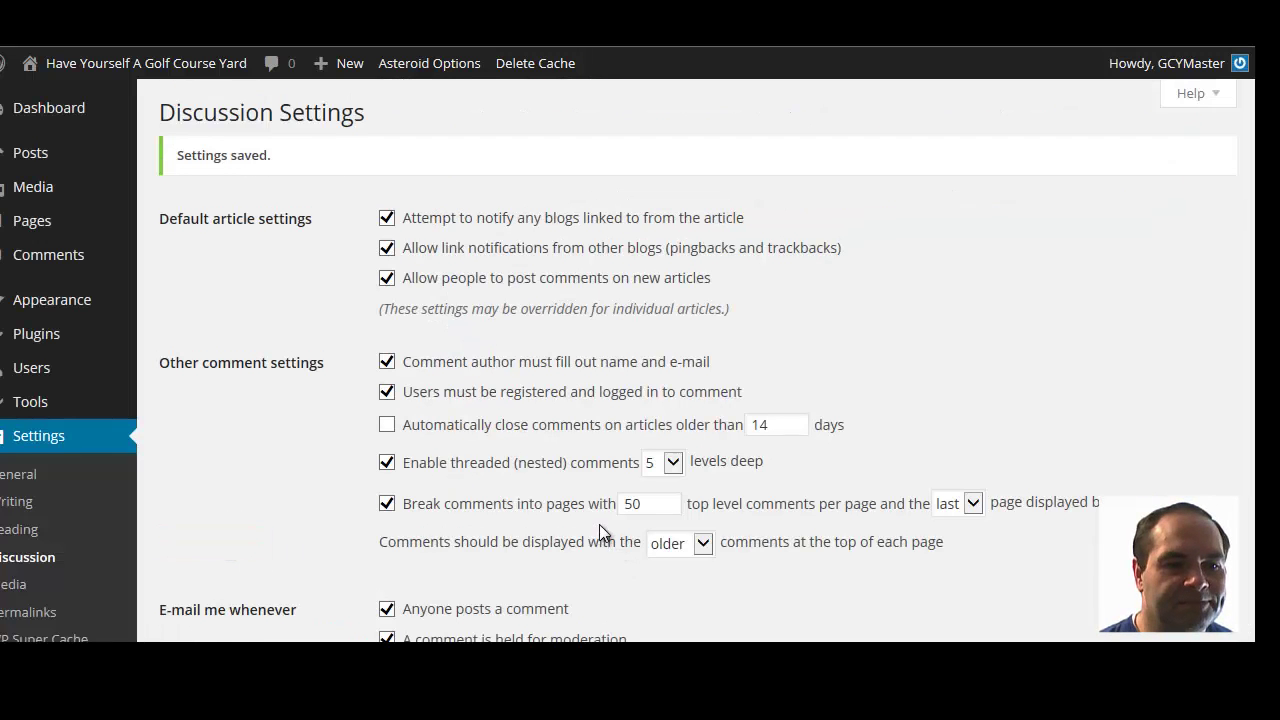
# Change the default avatar to Retro (Generated) and save the discussion settings
pyautogui.scroll(-7, 600, 495)
pyautogui.scroll(-8, 600, 495)
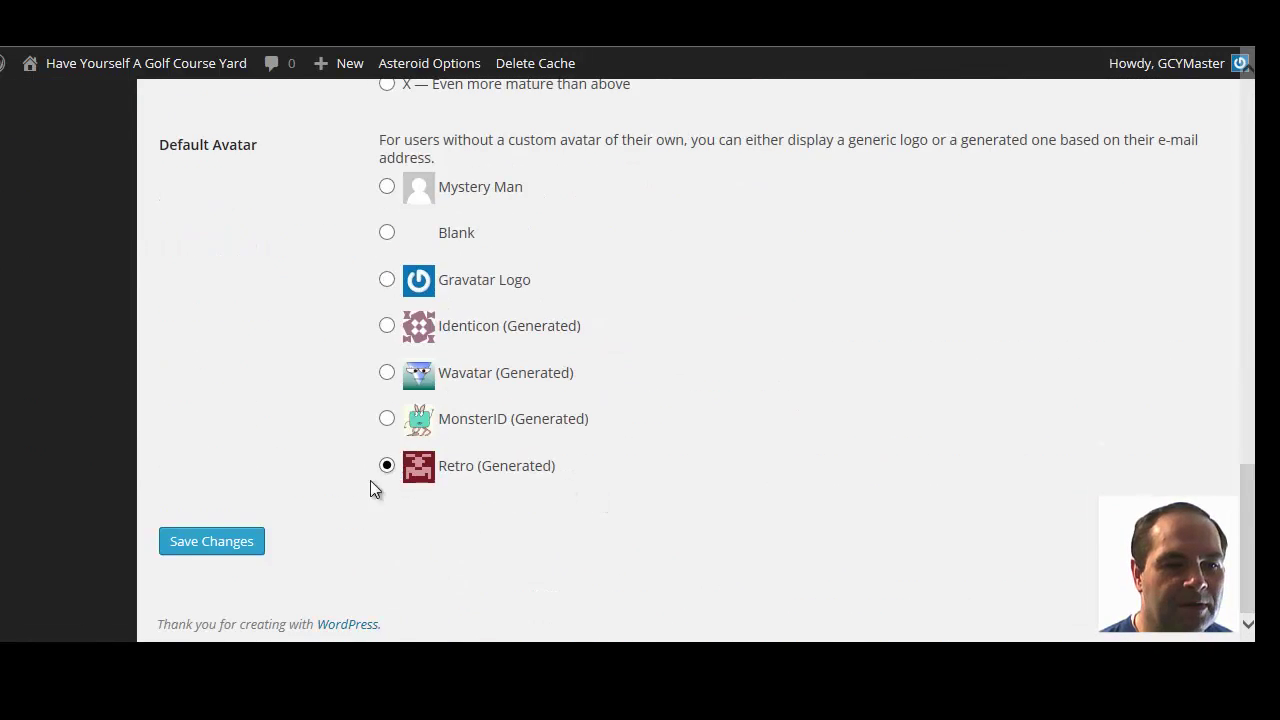
pyautogui.click(213, 540)
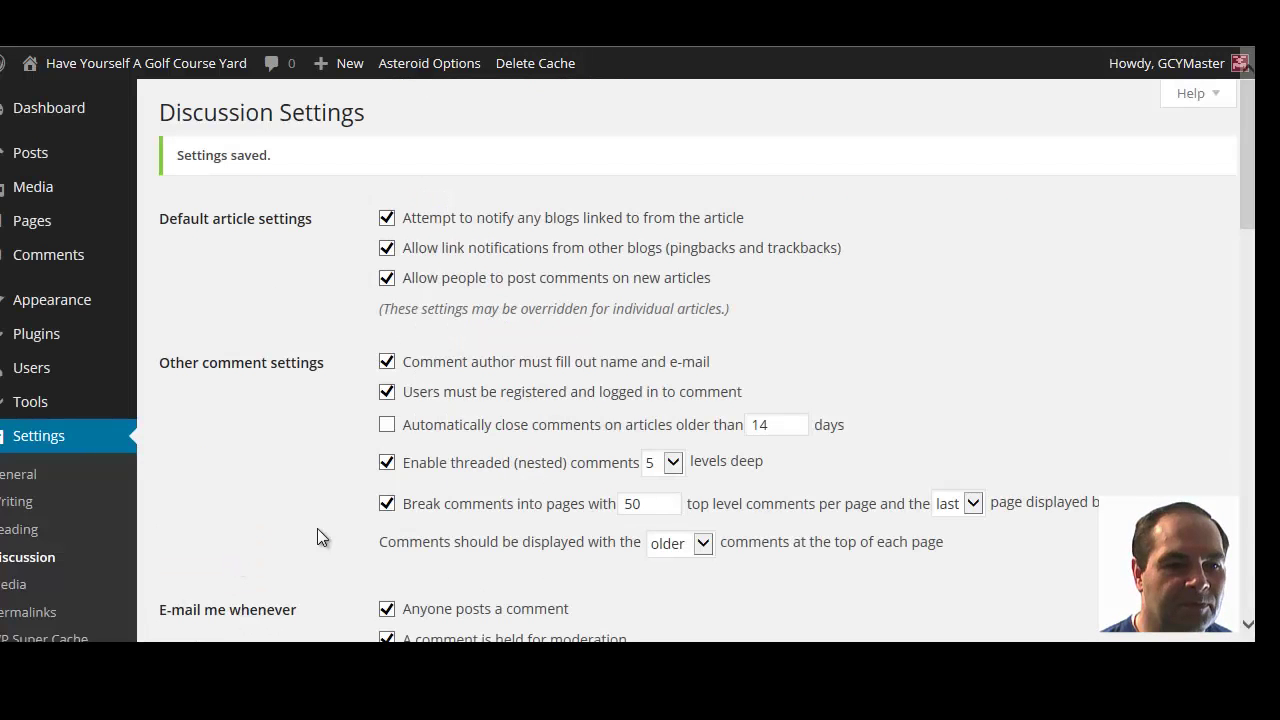
# Open the Media settings and review the image sizes and the upload folder option
pyautogui.scroll(-3, 250, 431)
pyautogui.scroll(3, 250, 430)
pyautogui.scroll(-3, 250, 430)
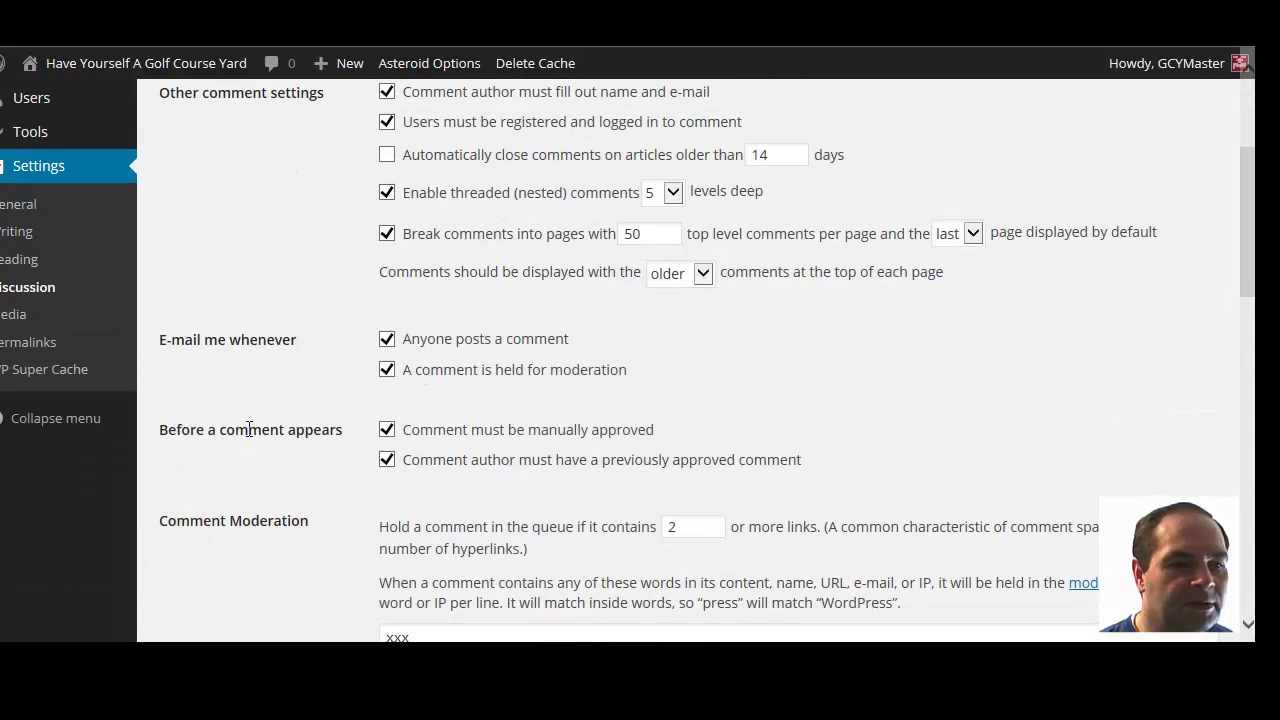
pyautogui.click(20, 314)
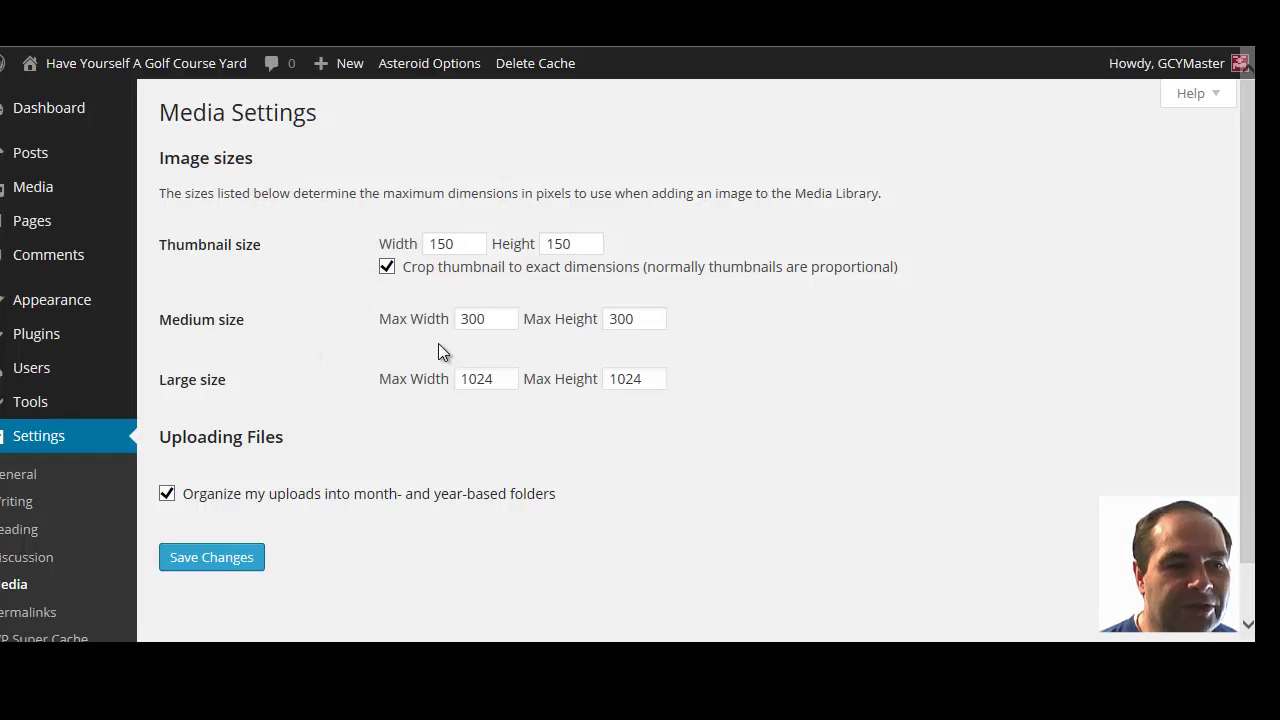
pyautogui.scroll(-1, 365, 398)
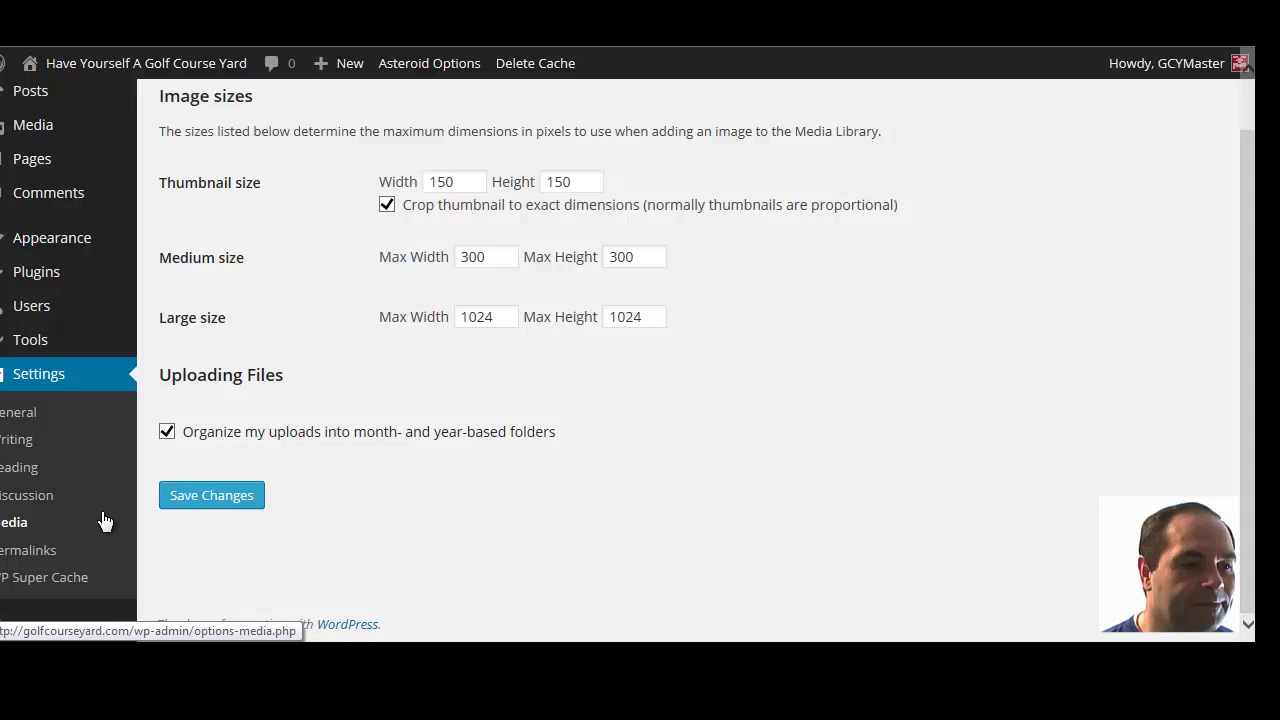
# Open the Permalink settings and check the blog's web address in the browser outside full-screen view
pyautogui.click(27, 553)
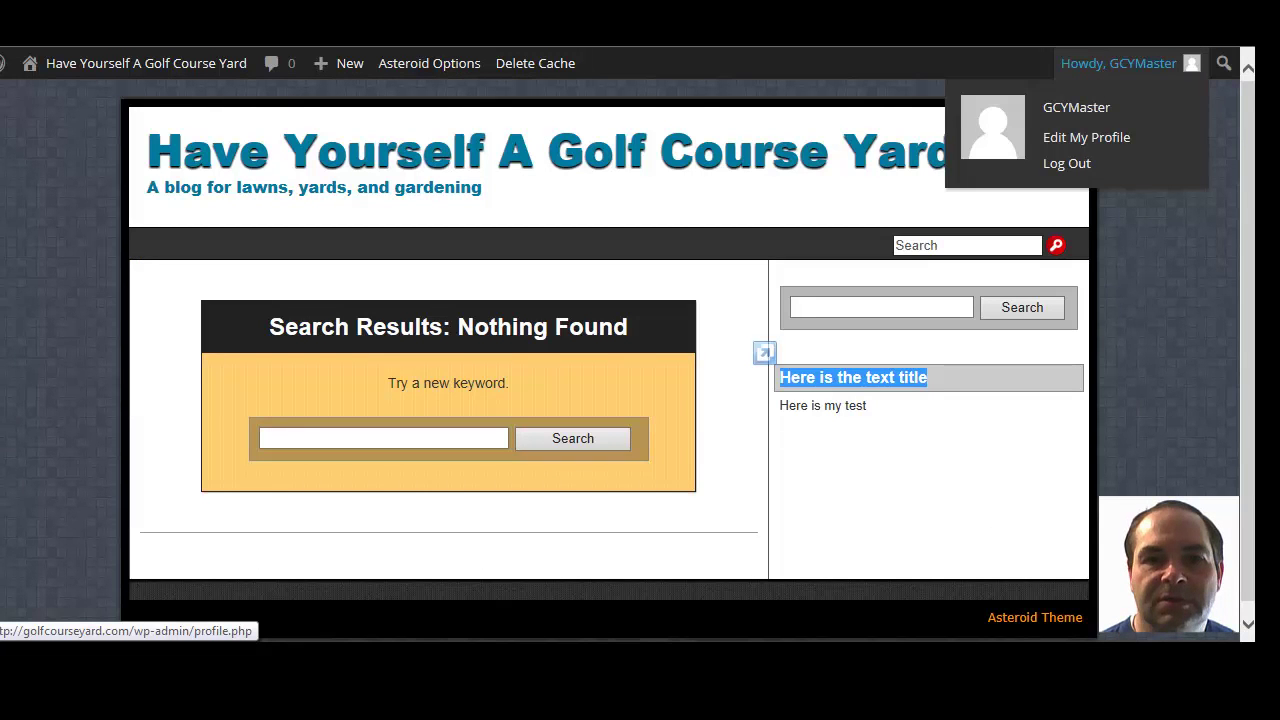
pyautogui.press('F11')
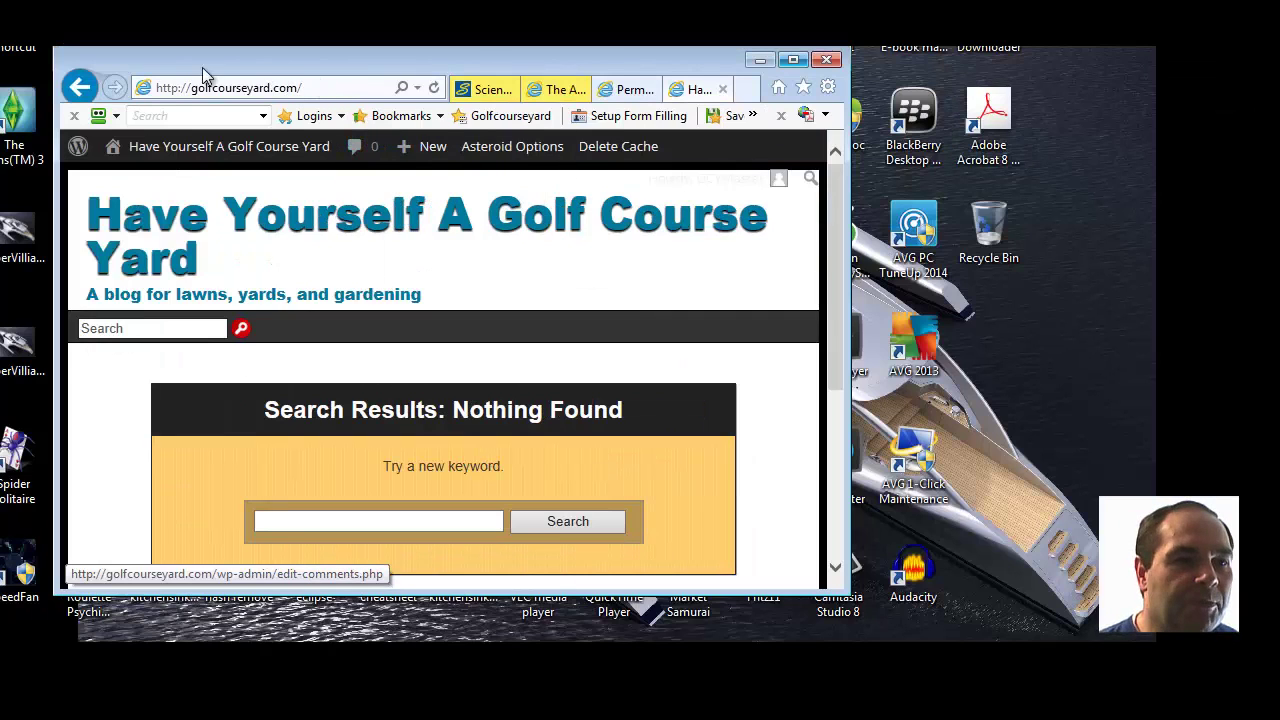
pyautogui.moveTo(230, 146)
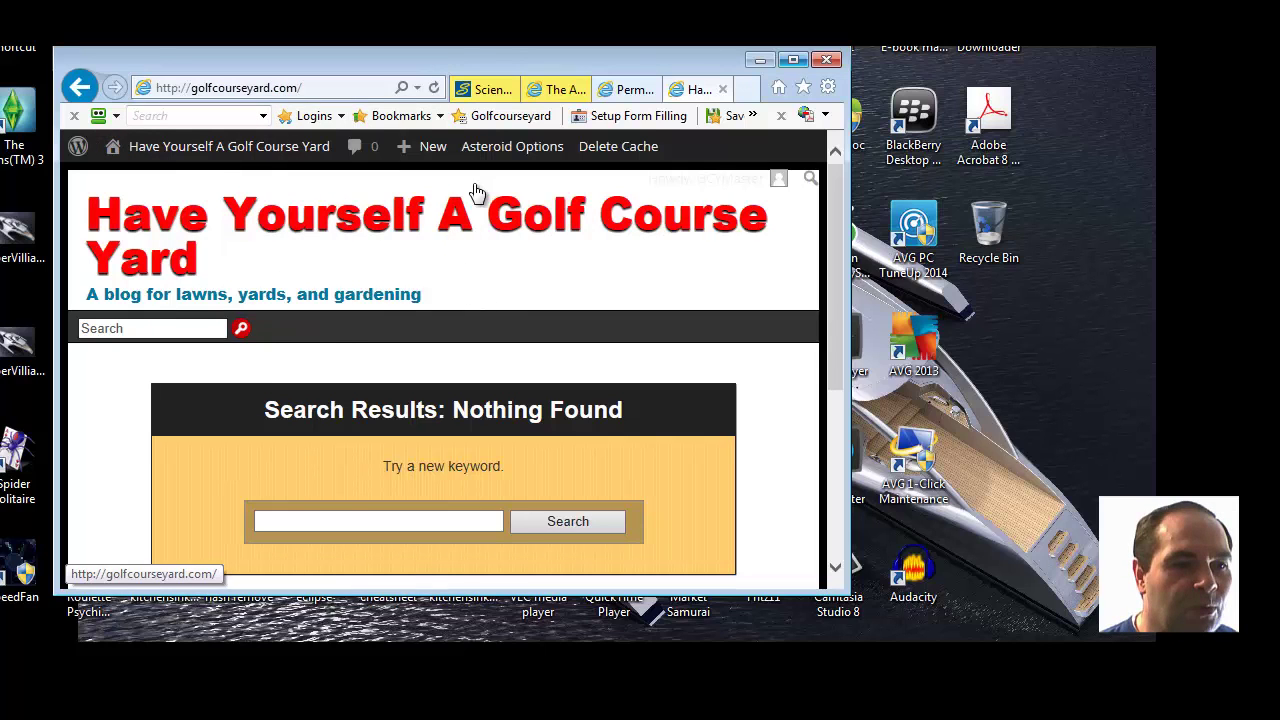
pyautogui.click(794, 62)
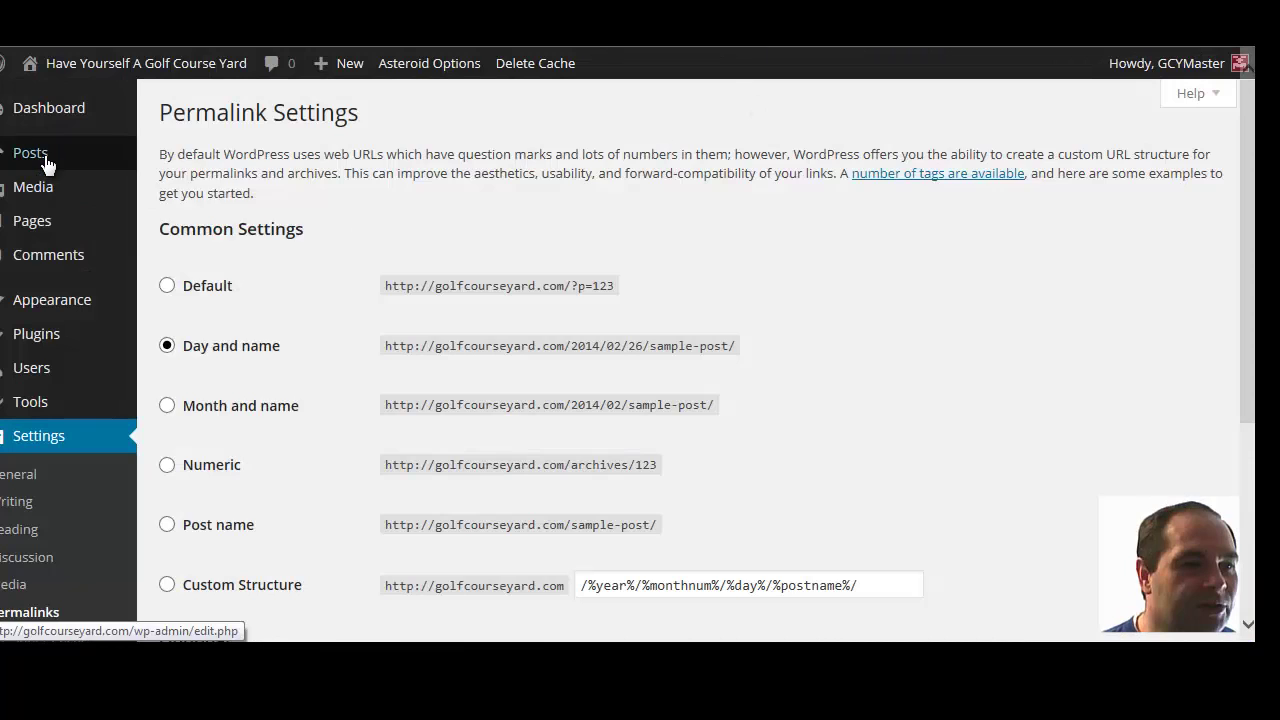
# Restore the trashed "Hello world!" post using the bulk Restore action
pyautogui.moveTo(45, 160)
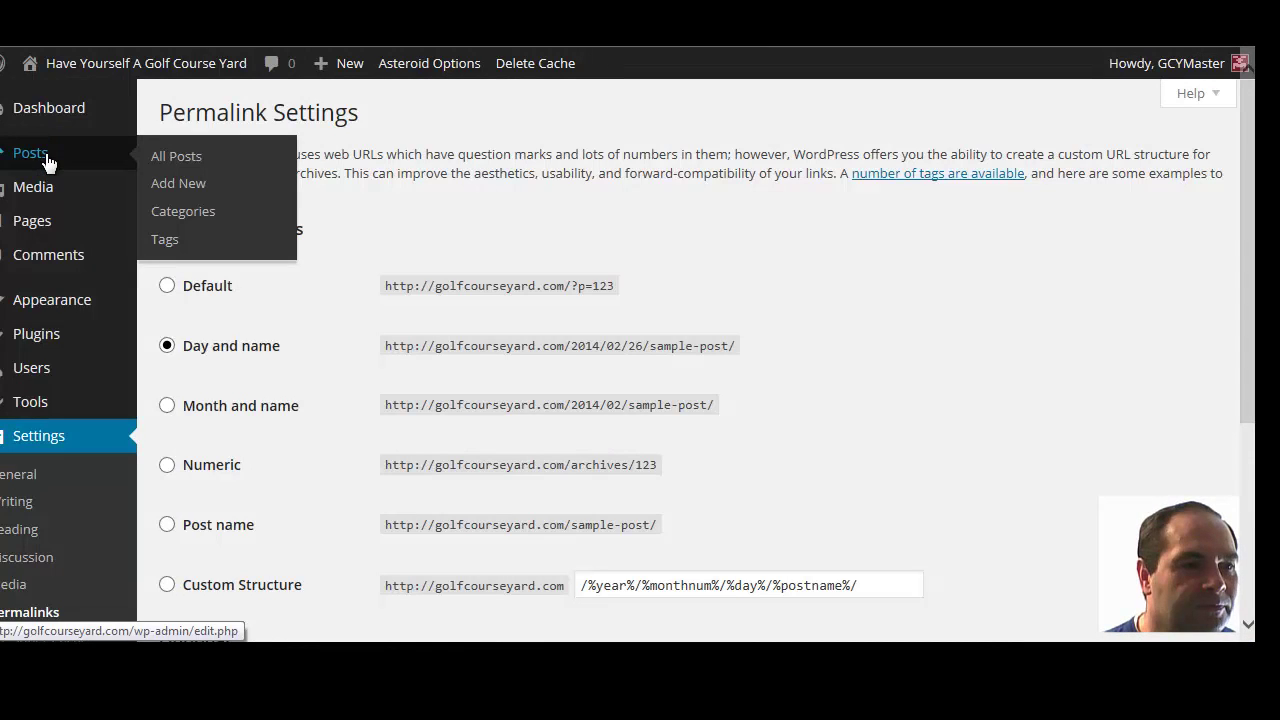
pyautogui.click(45, 160)
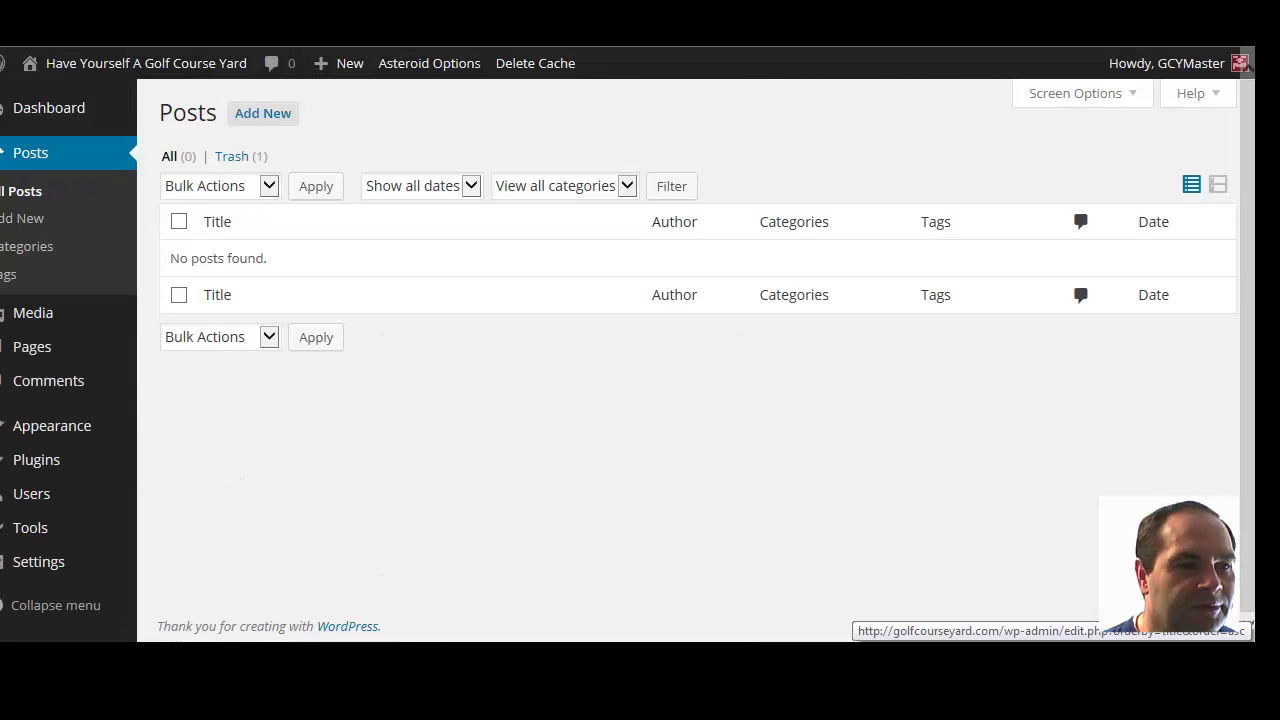
pyautogui.click(230, 162)
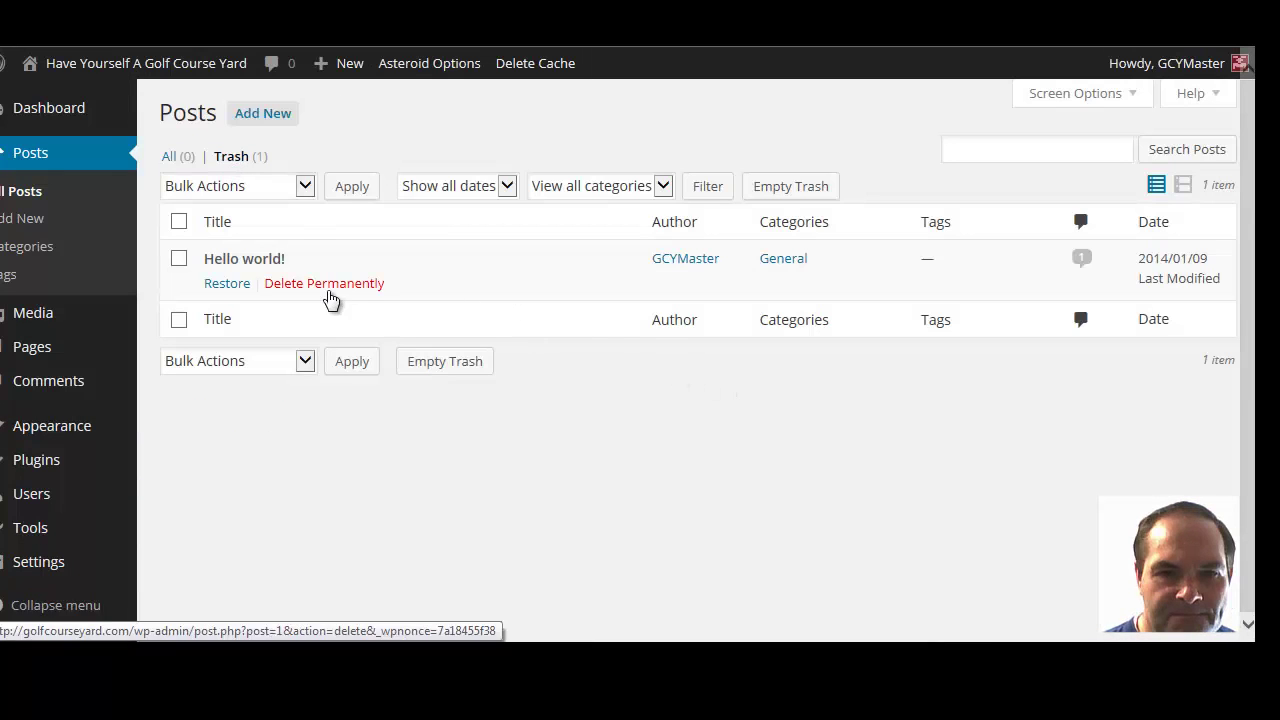
pyautogui.click(179, 222)
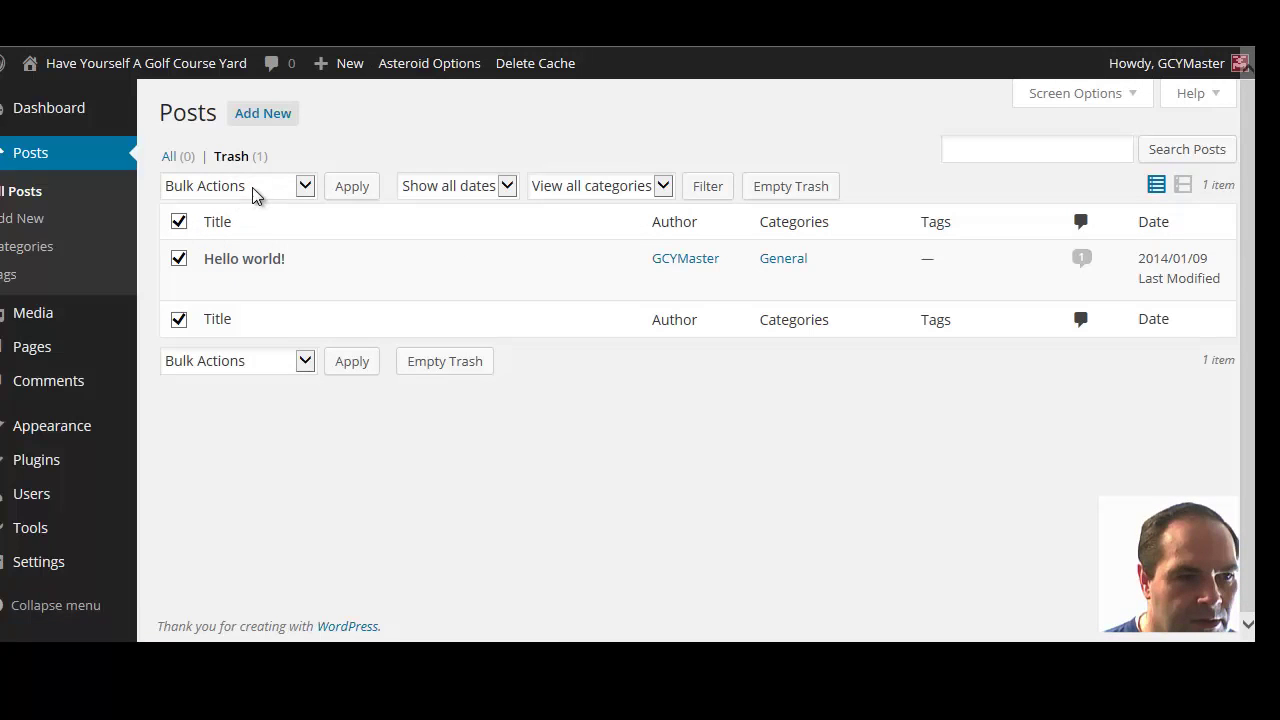
pyautogui.click(313, 193)
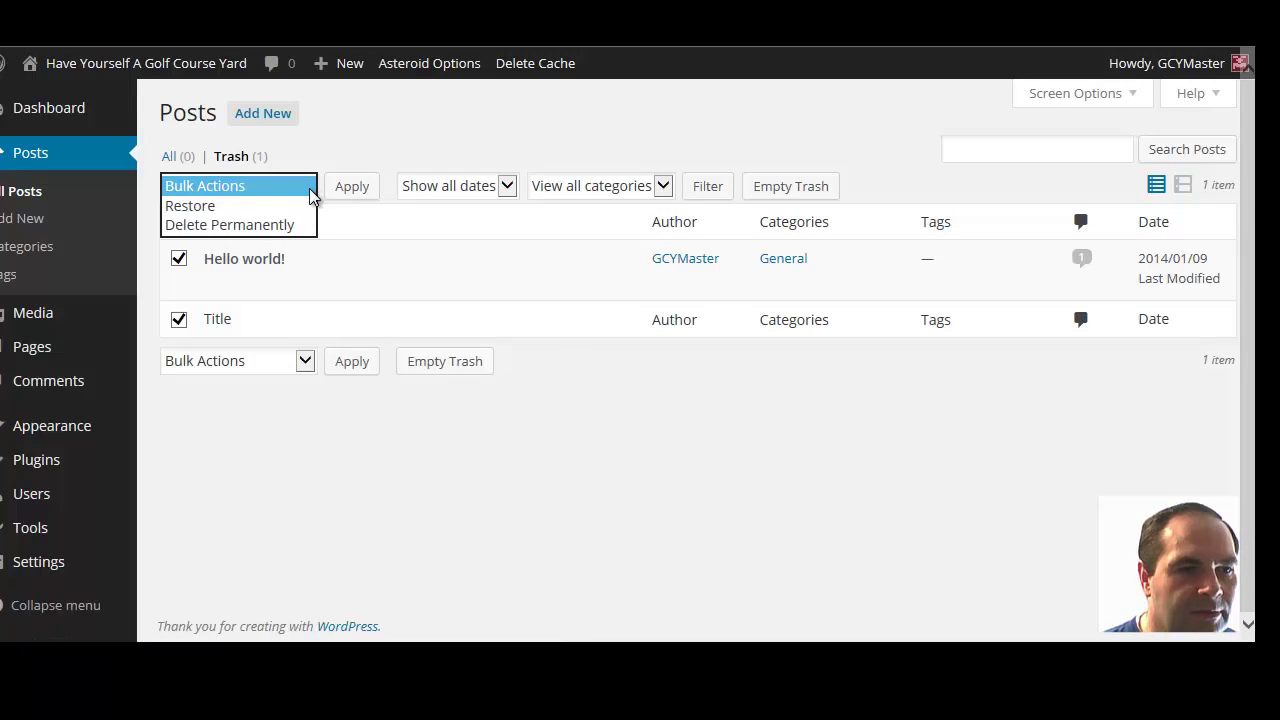
pyautogui.click(265, 206)
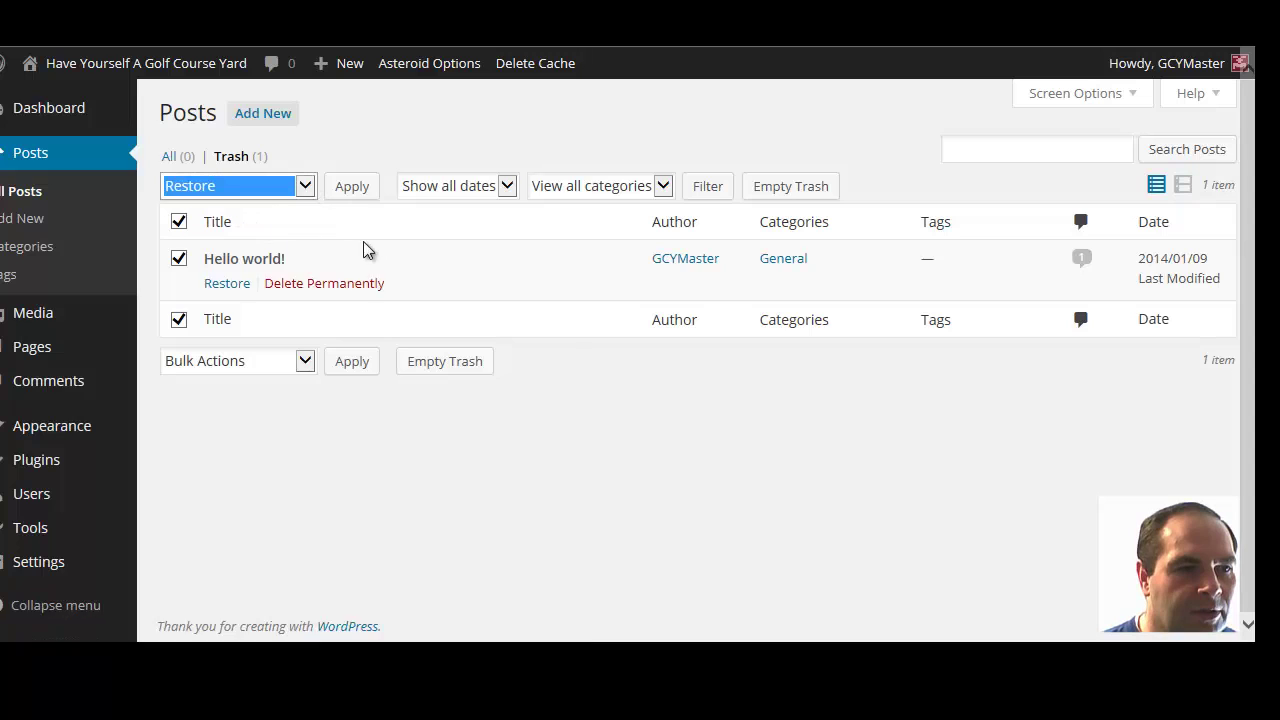
pyautogui.click(358, 196)
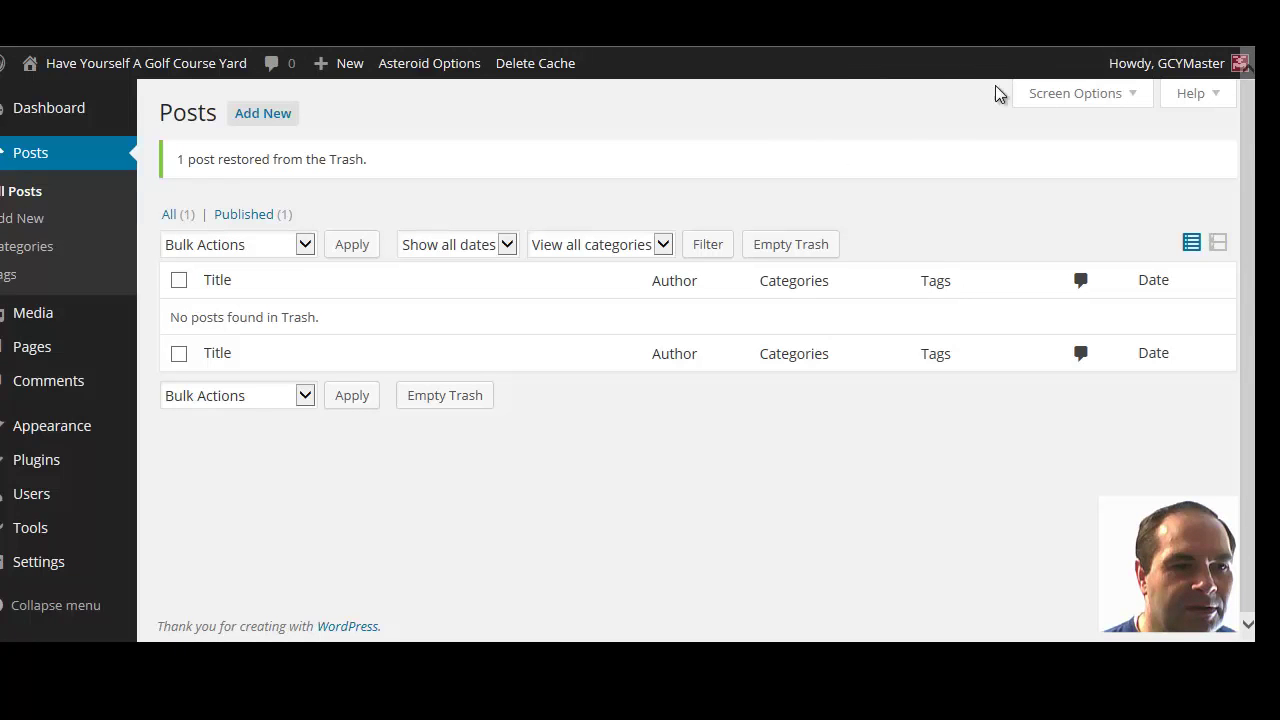
# View the "Hello world!" post on the live blog with its full web address showing, and return to the Posts admin page
pyautogui.hotkey('ctrl', 'Tab')
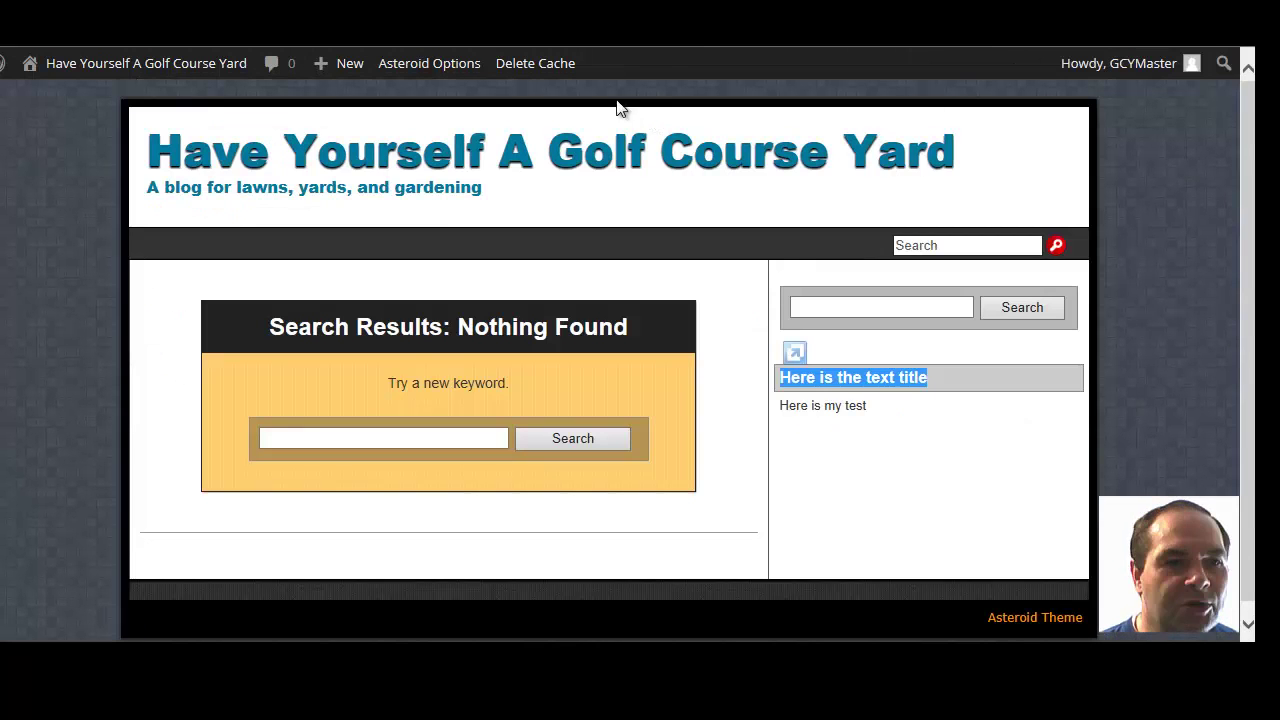
pyautogui.click(926, 190)
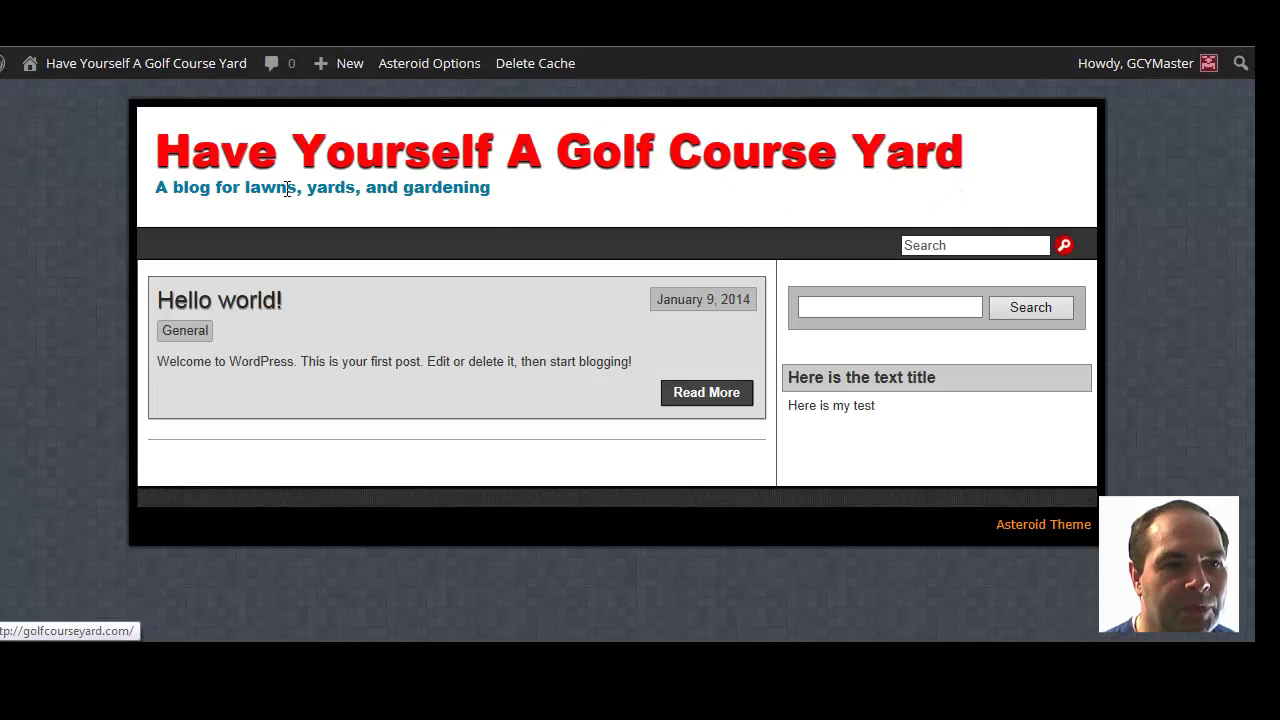
pyautogui.click(215, 303)
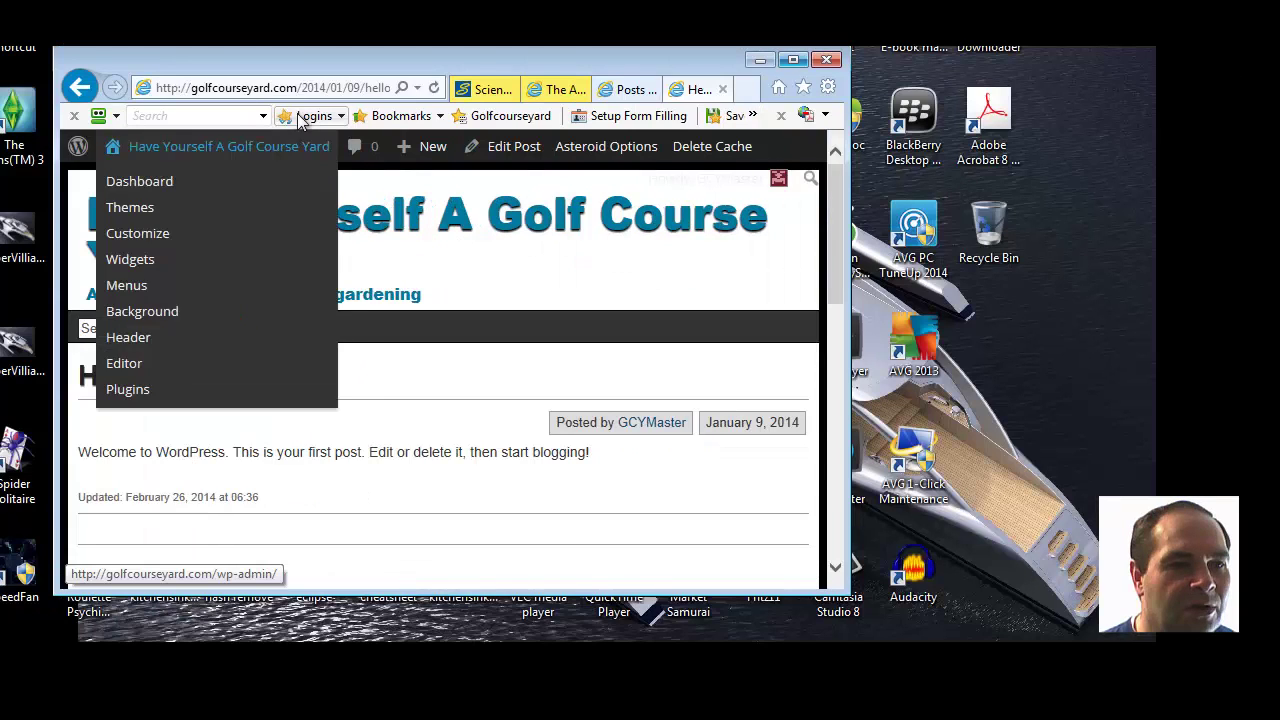
pyautogui.moveTo(850, 97); pyautogui.dragTo(1052, 97)
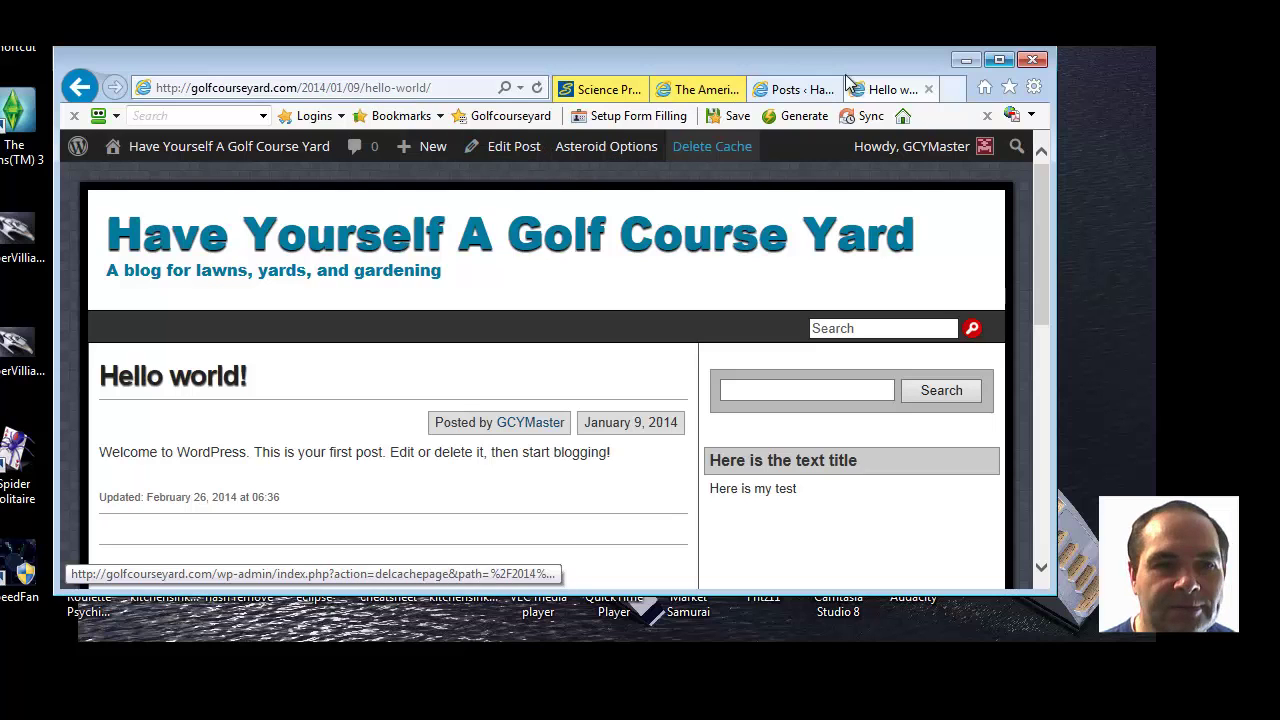
pyautogui.click(806, 89)
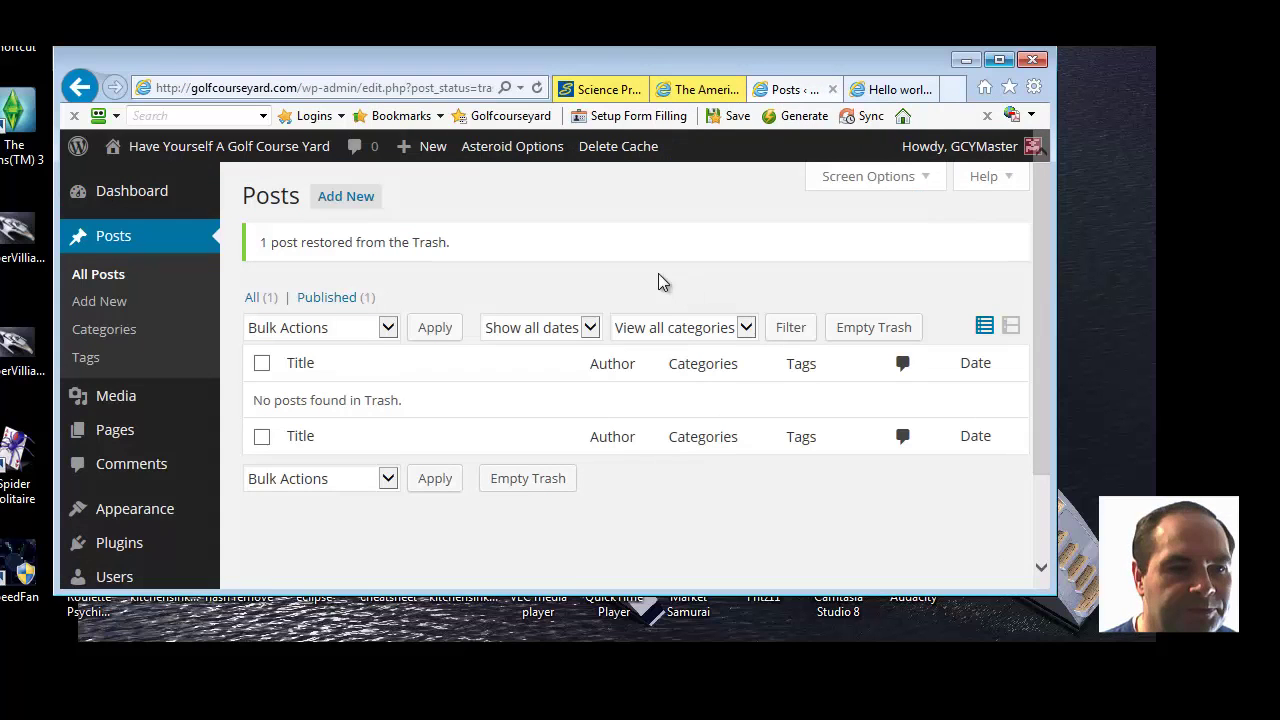
# Open the Permalink settings, set the common structure to Default, and save the changes
pyautogui.scroll(-2, 157, 409)
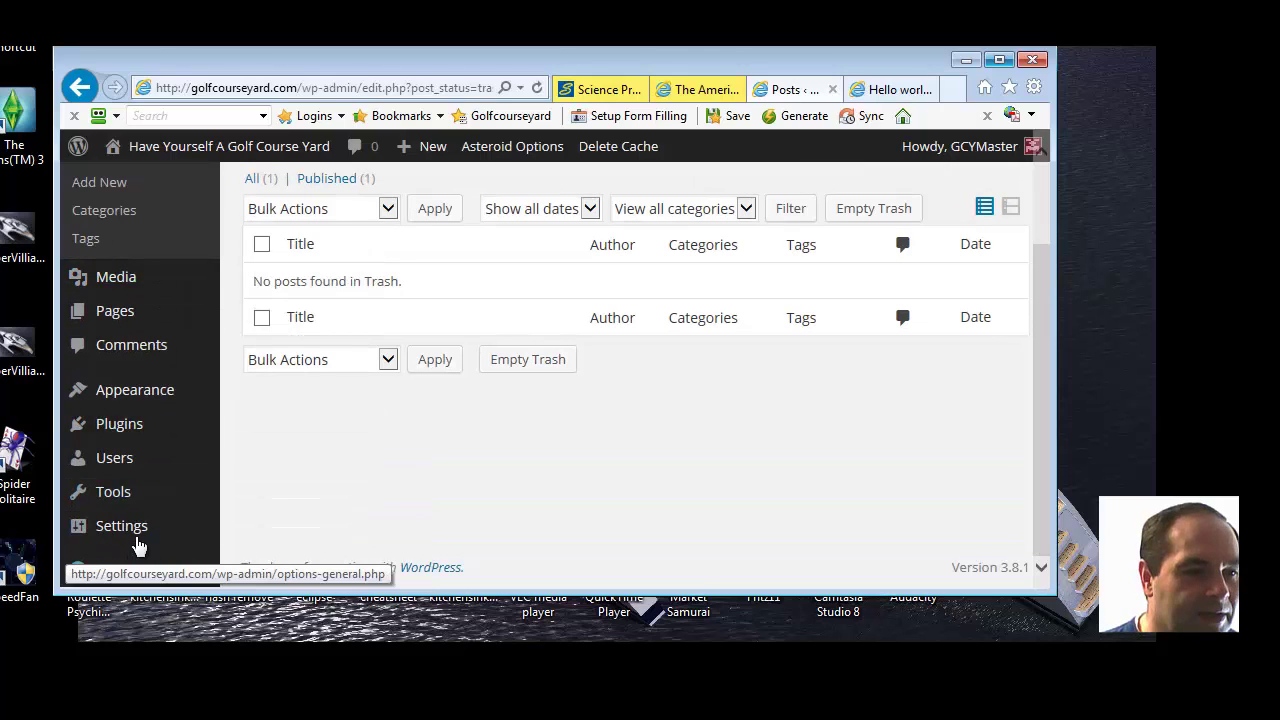
pyautogui.moveTo(171, 529)
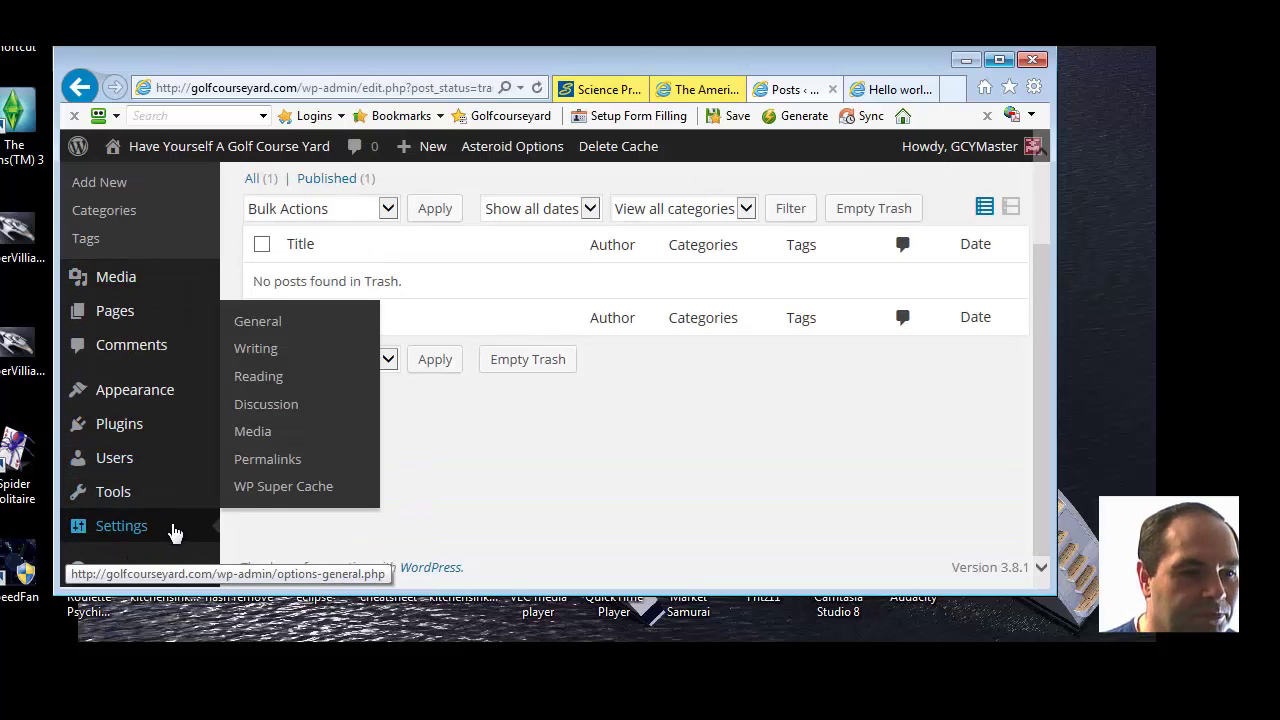
pyautogui.click(272, 462)
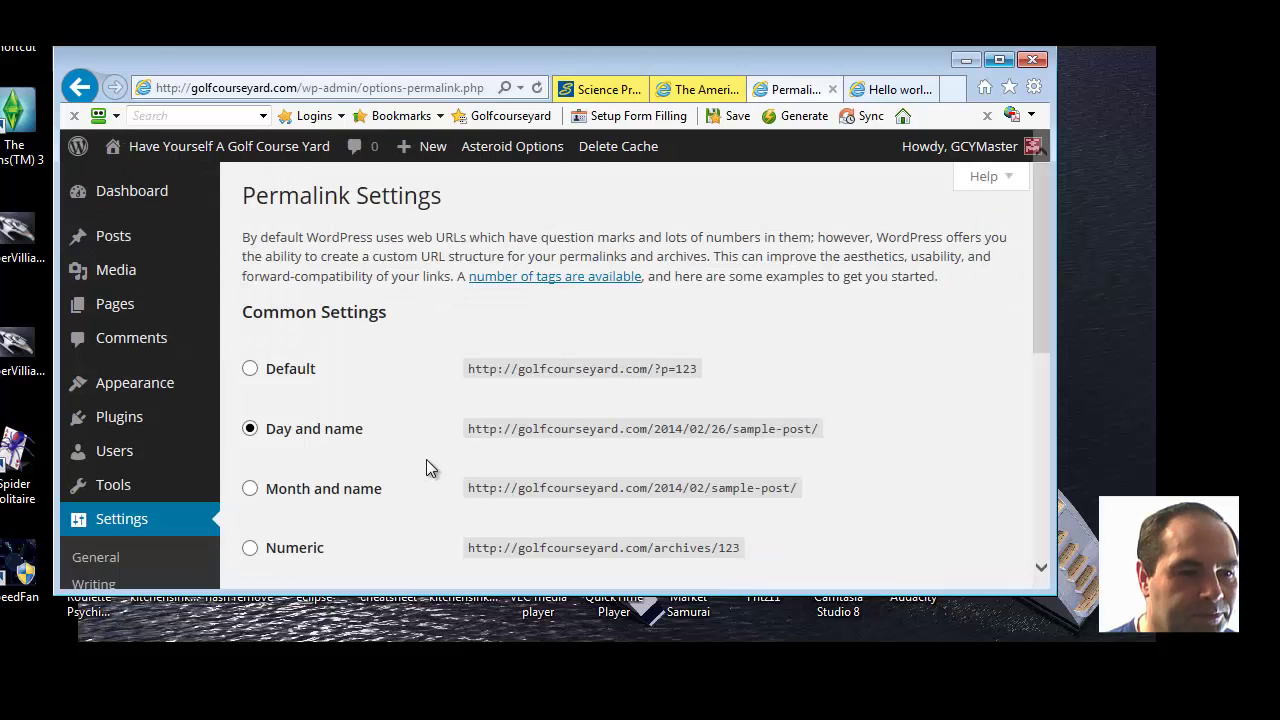
pyautogui.scroll(-1, 418, 330)
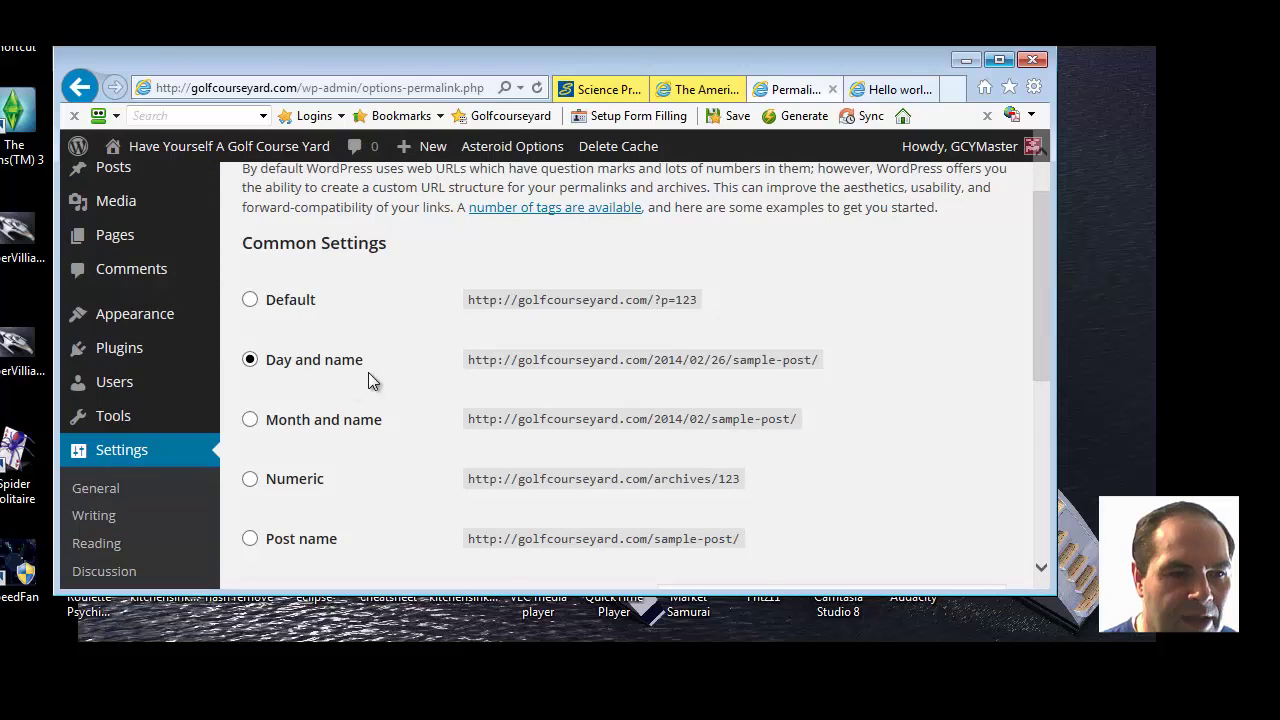
pyautogui.click(250, 300)
pyautogui.scroll(-10, 825, 393)
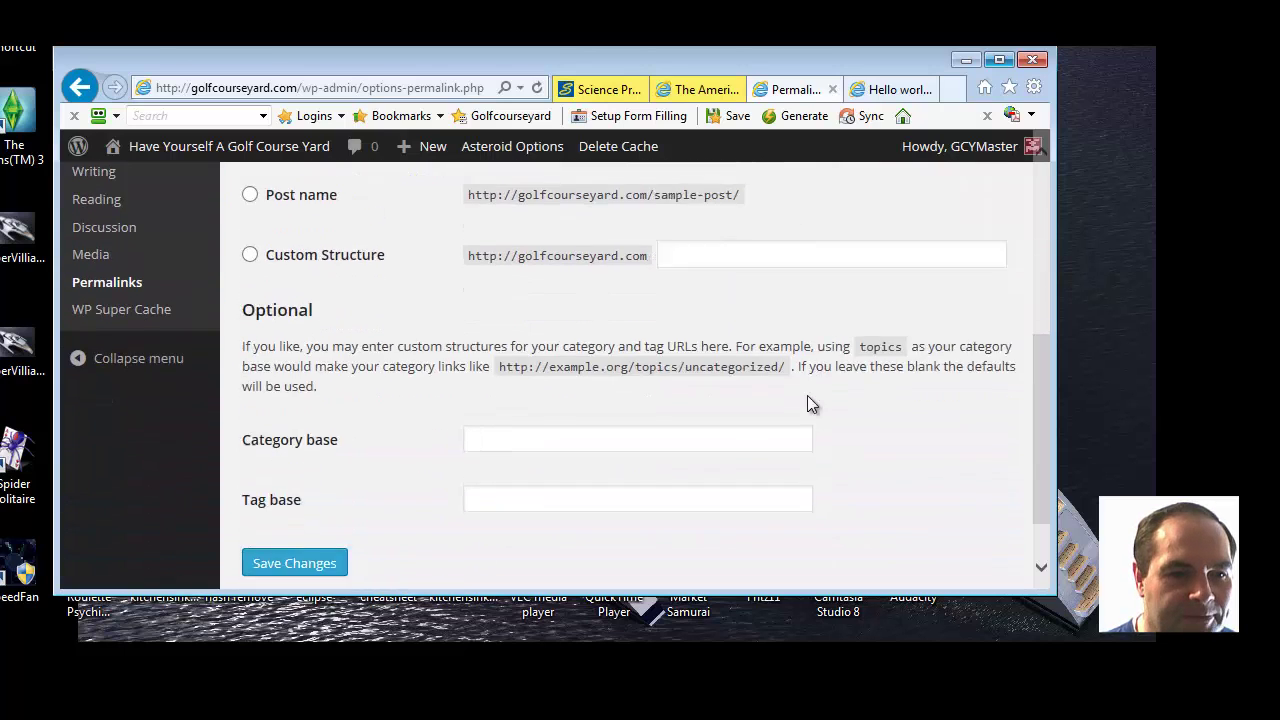
pyautogui.click(310, 496)
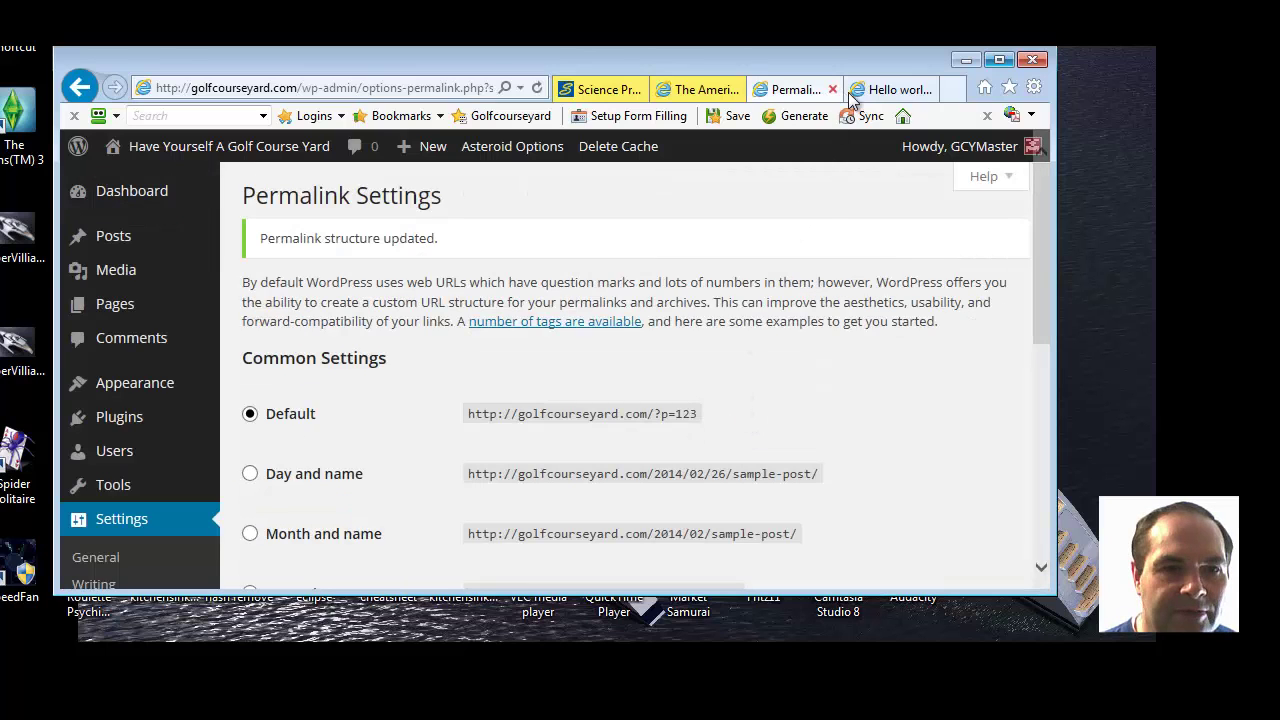
# Reload the open "Hello world!" post page to check whether its dated address still works
pyautogui.click(890, 90)
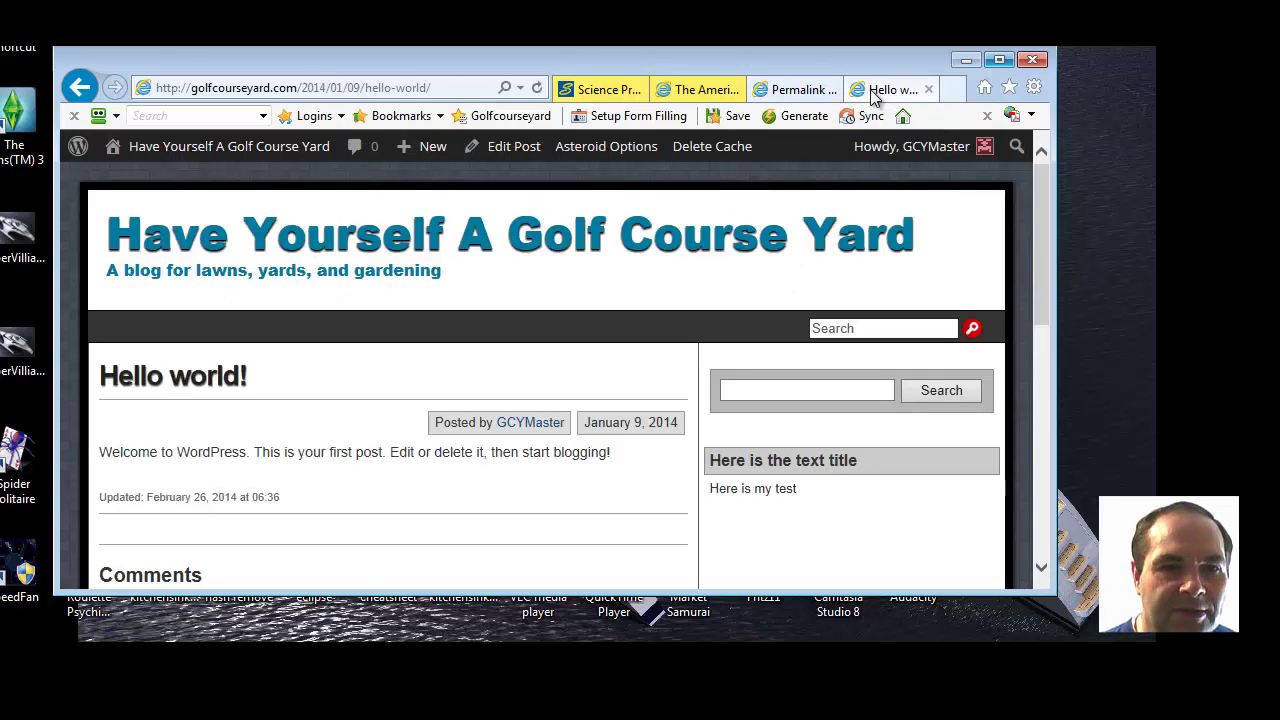
pyautogui.click(538, 89)
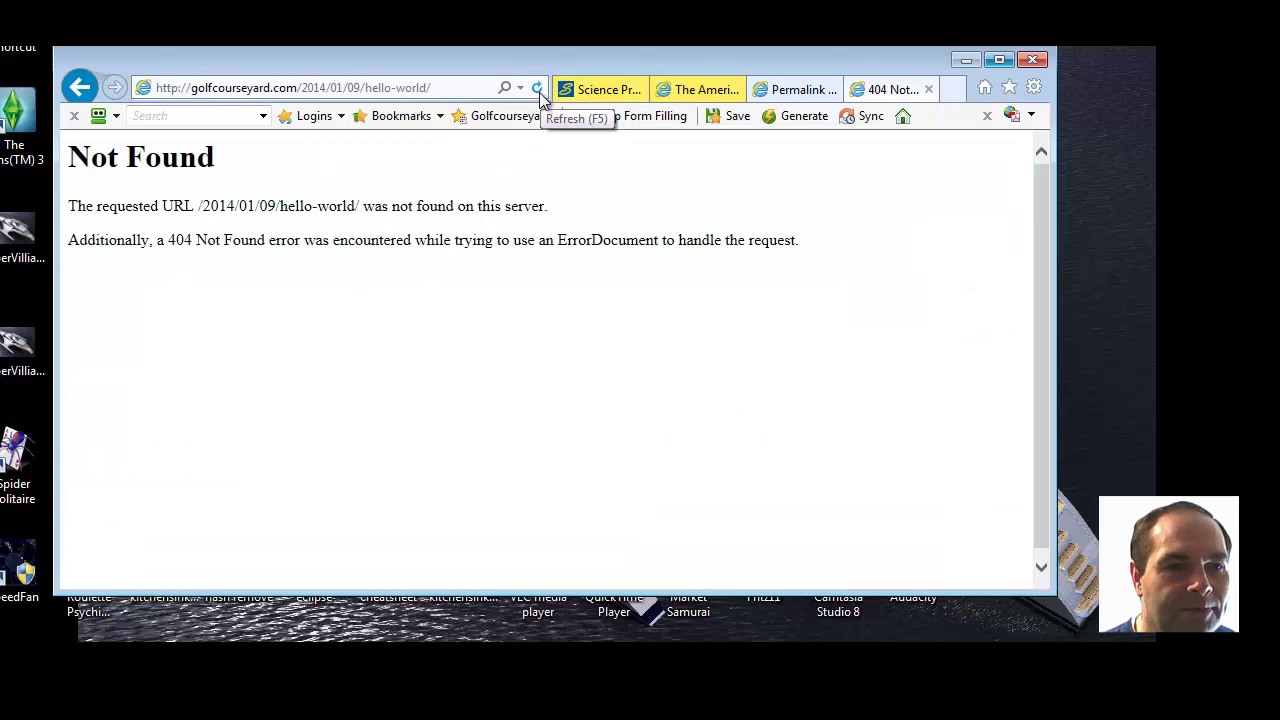
pyautogui.click(538, 89)
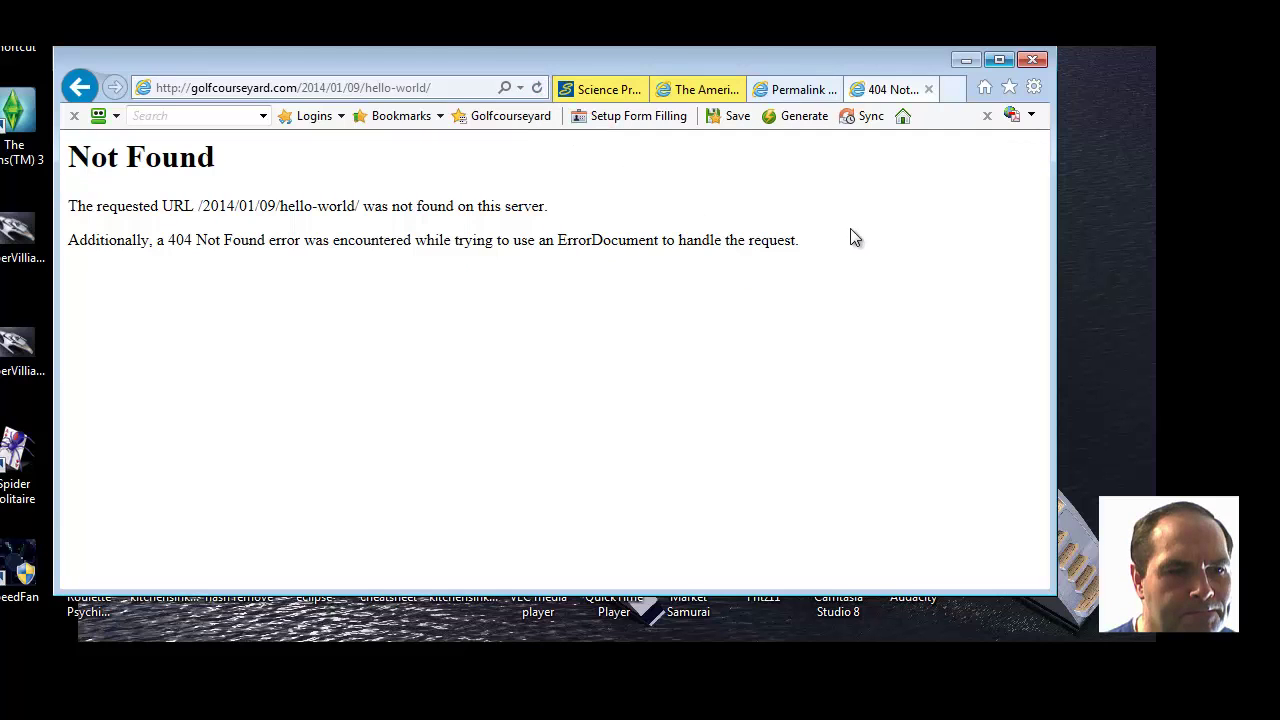
# Return to the Permalink settings and save the Default structure again
pyautogui.click(795, 95)
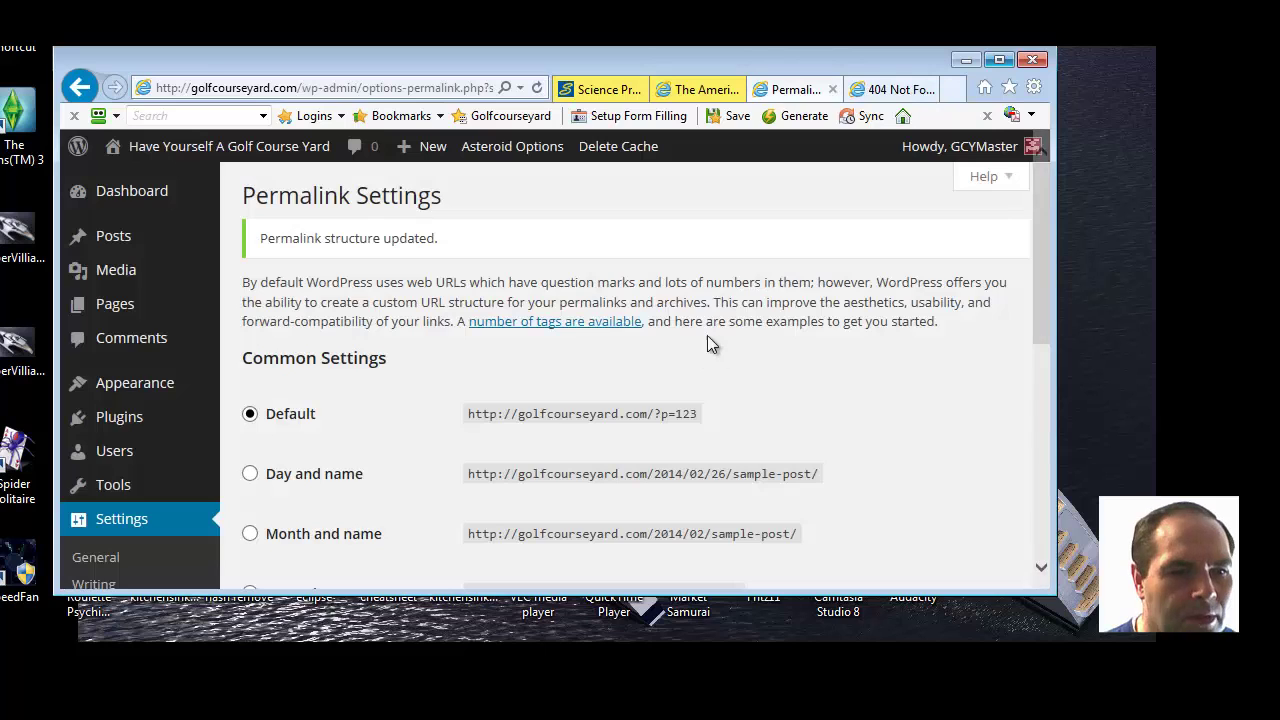
pyautogui.scroll(-5, 707, 337)
pyautogui.scroll(-2, 407, 425)
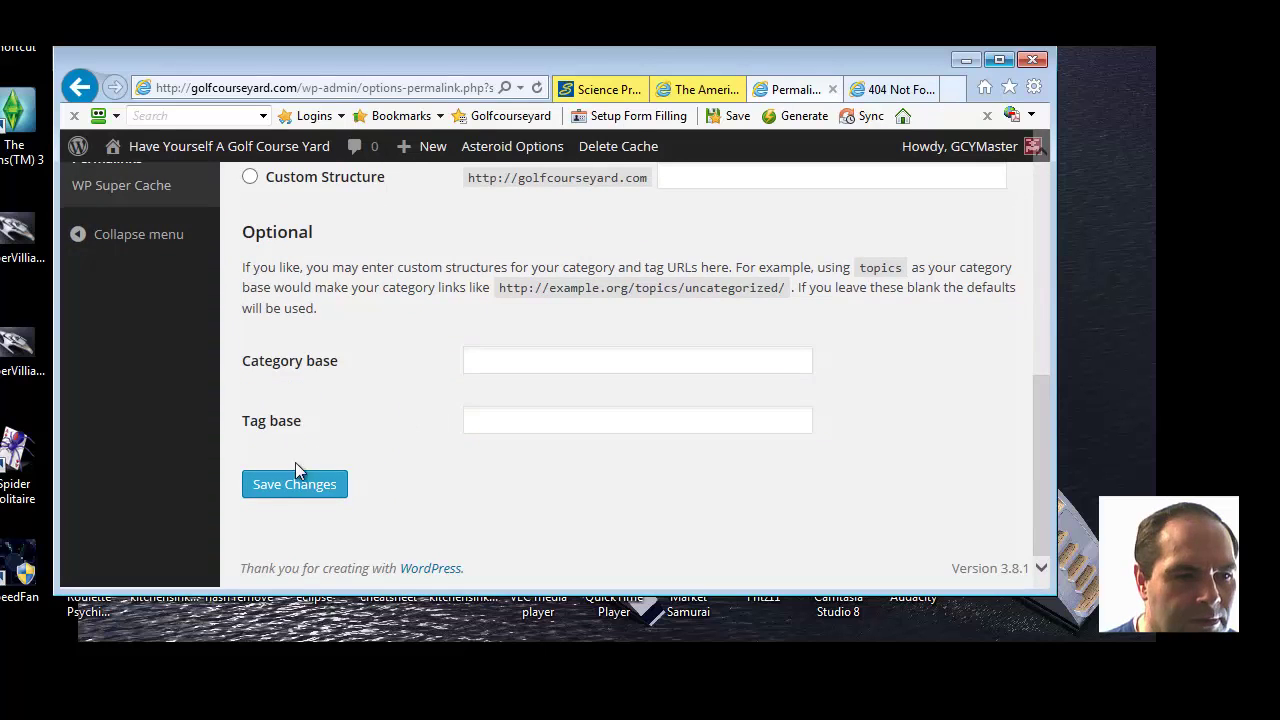
pyautogui.click(280, 488)
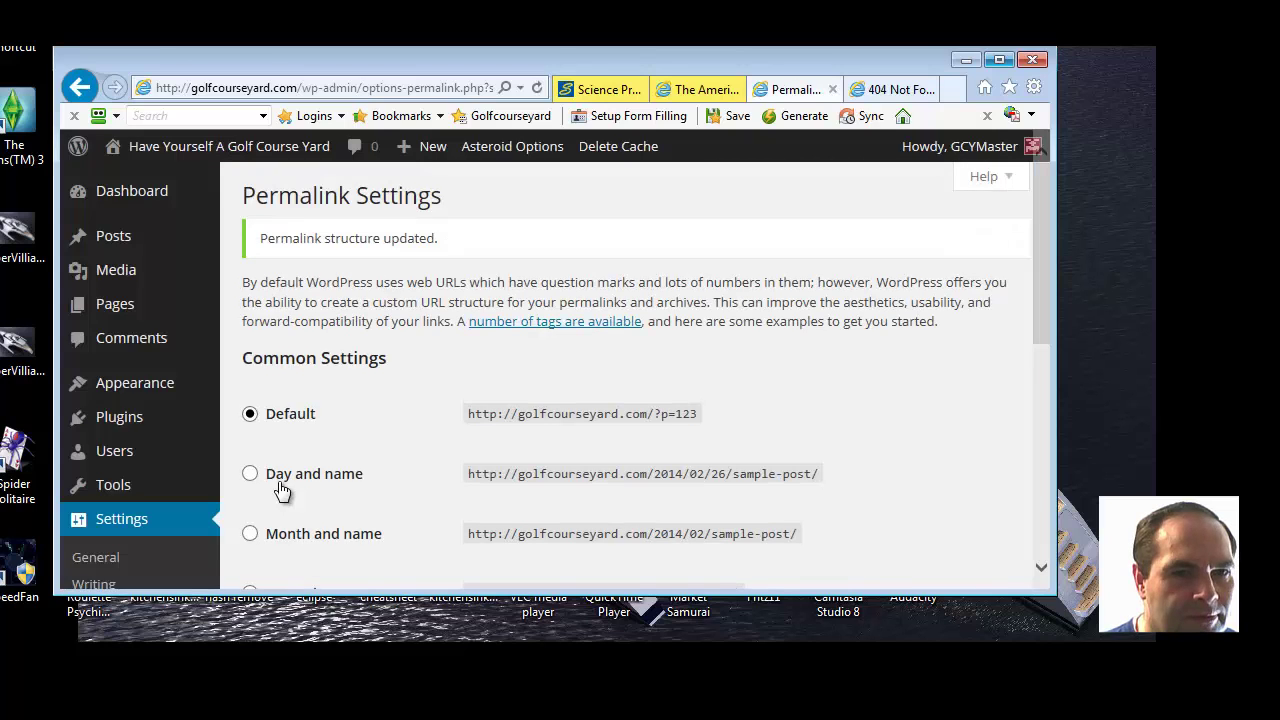
# Recheck the post's dated address, and open the "Hello world!" post from the blog's home page
pyautogui.click(900, 89)
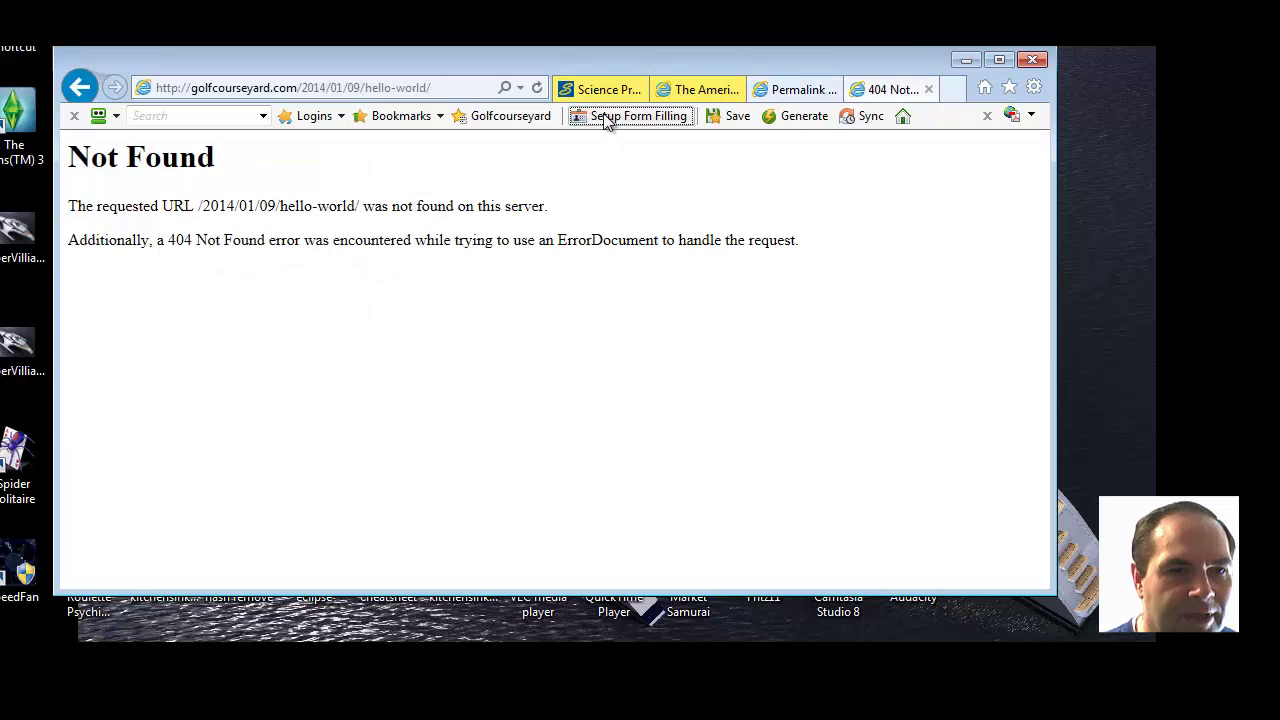
pyautogui.click(537, 89)
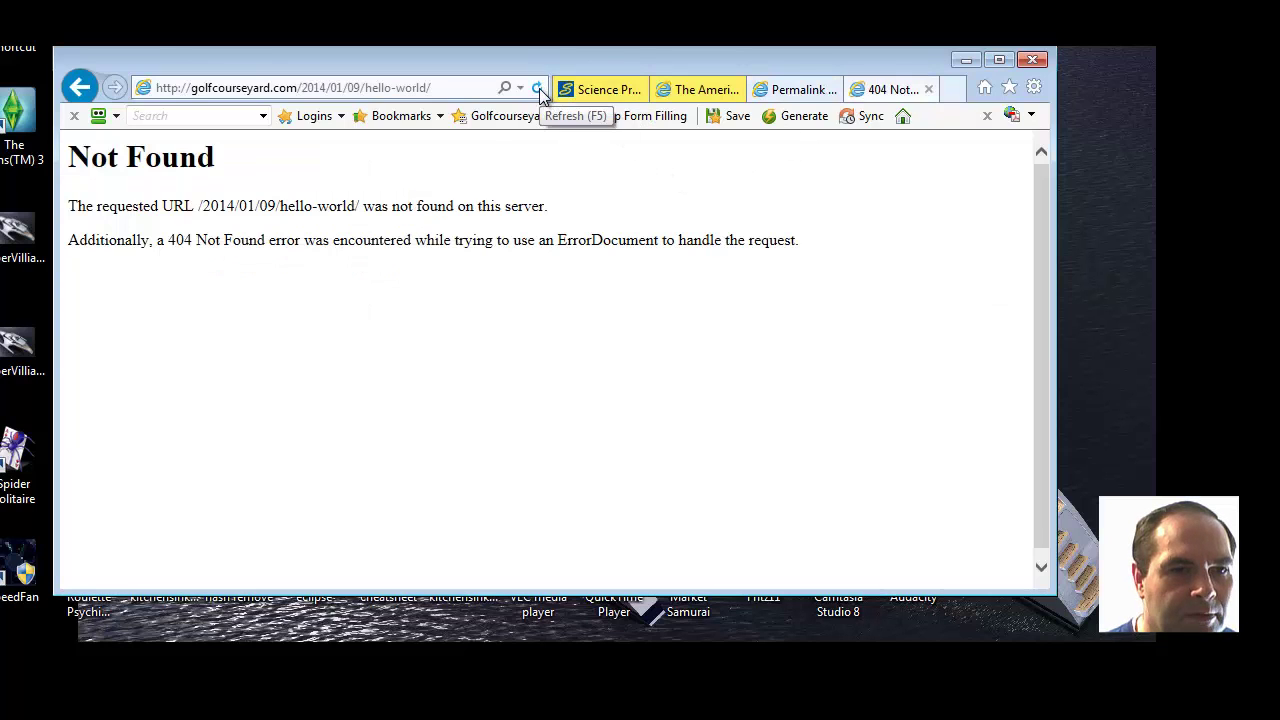
pyautogui.click(78, 77)
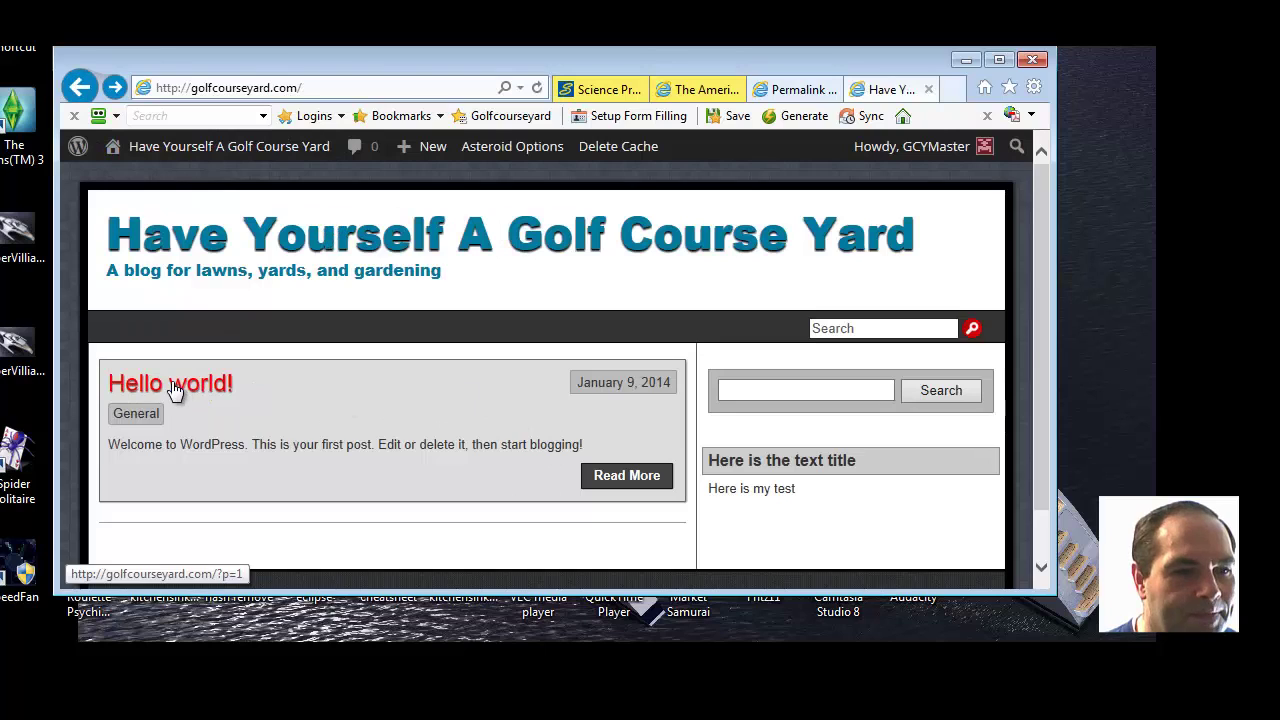
pyautogui.click(172, 389)
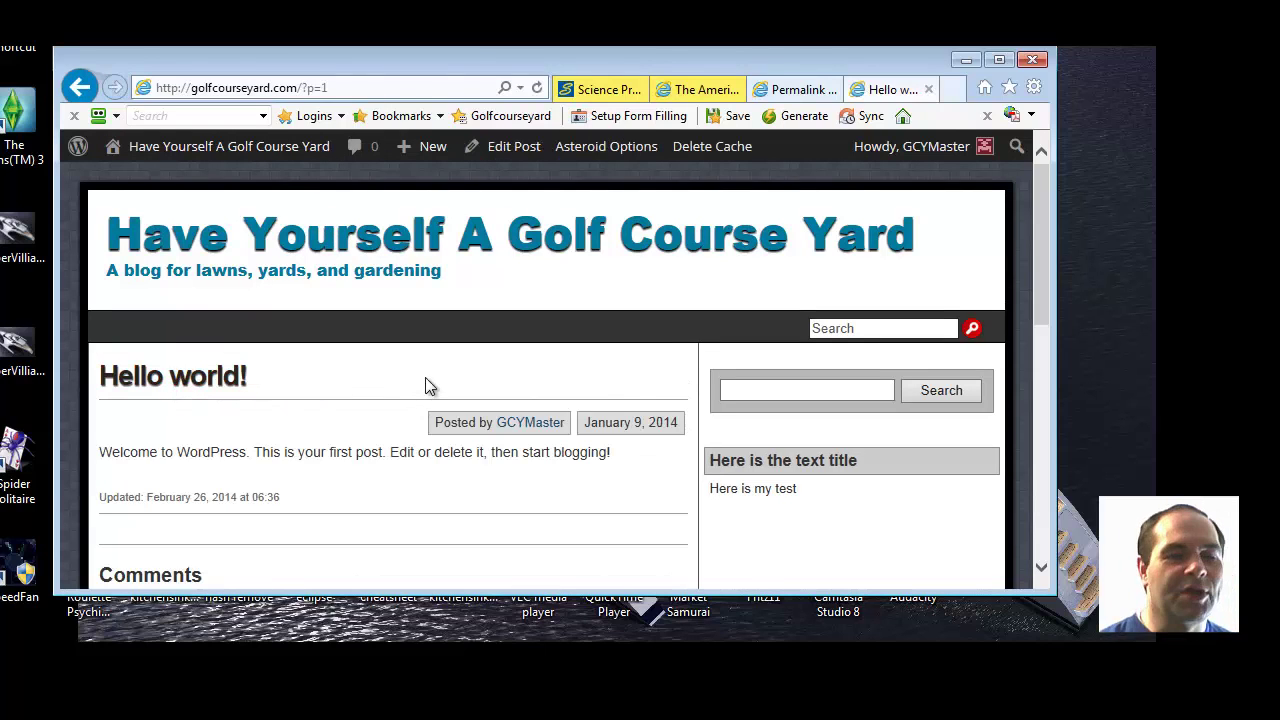
# Examine the "Hello world!" post's new web address and its page down to the reply form
pyautogui.scroll(-1, 378, 362)
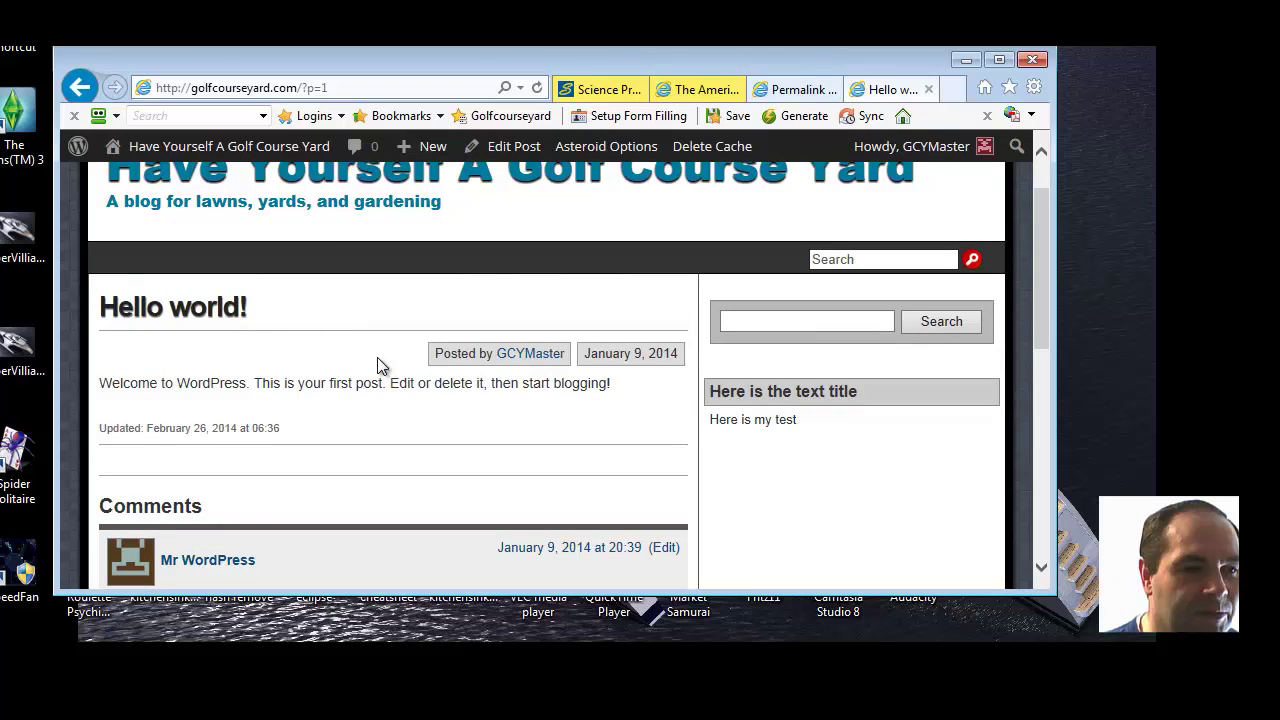
pyautogui.scroll(1, 378, 355)
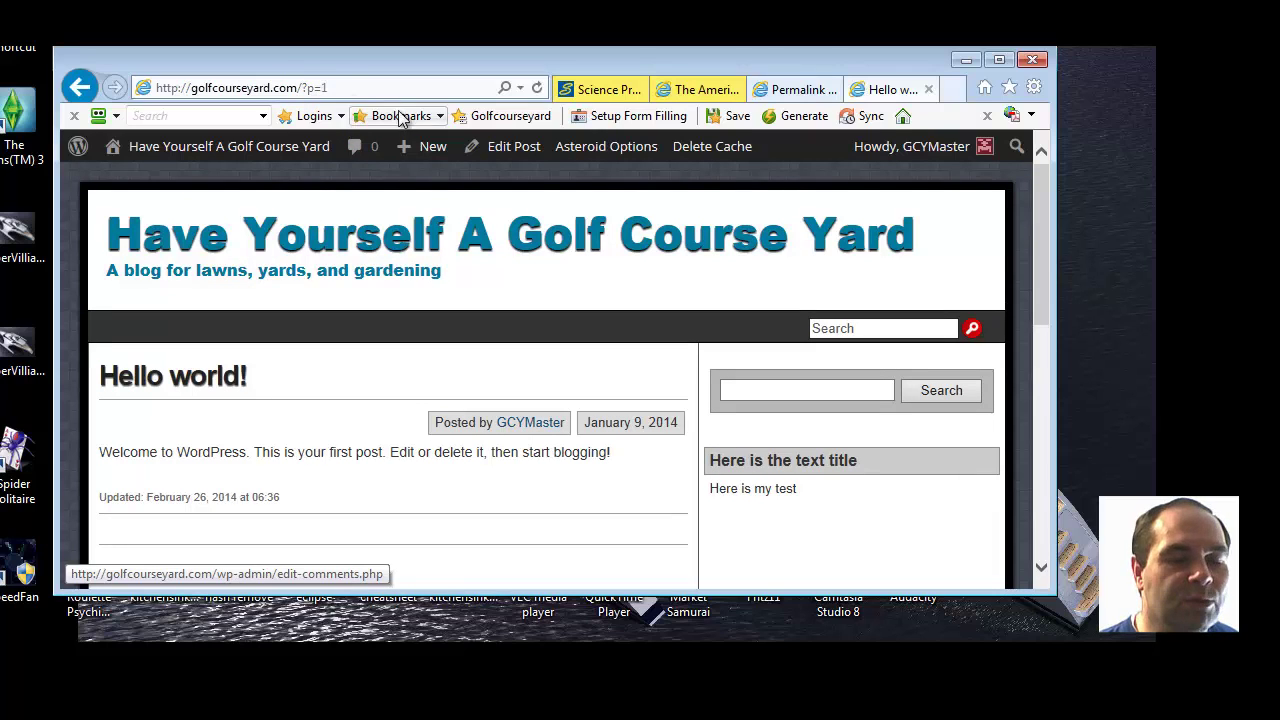
pyautogui.moveTo(428, 148)
pyautogui.scroll(-1, 412, 214)
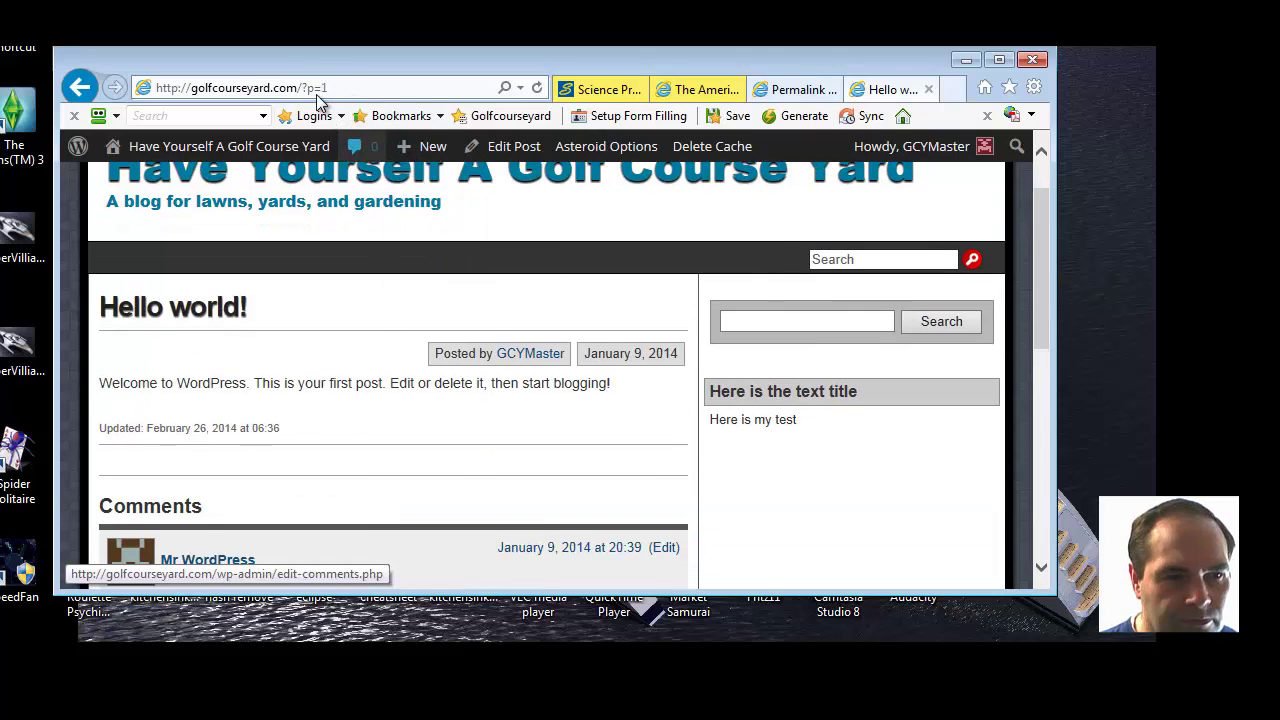
pyautogui.scroll(-1, 466, 270)
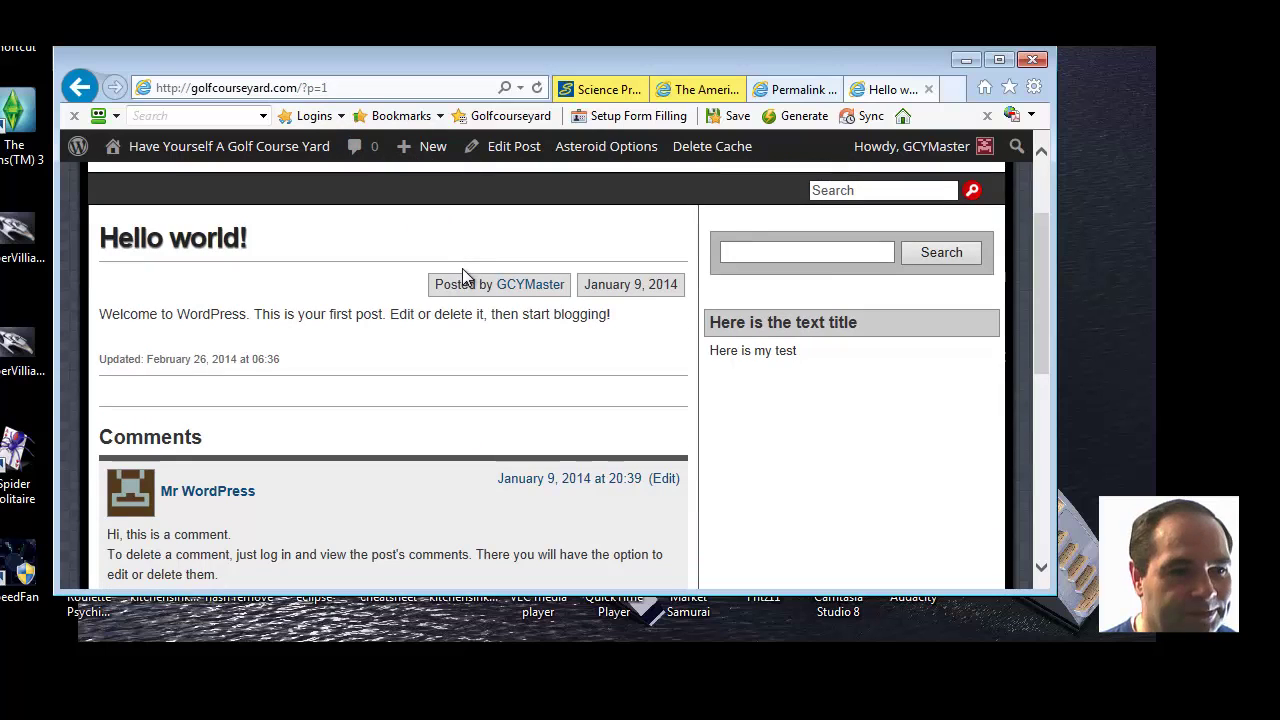
pyautogui.scroll(-2, 362, 276)
pyautogui.scroll(-2, 355, 283)
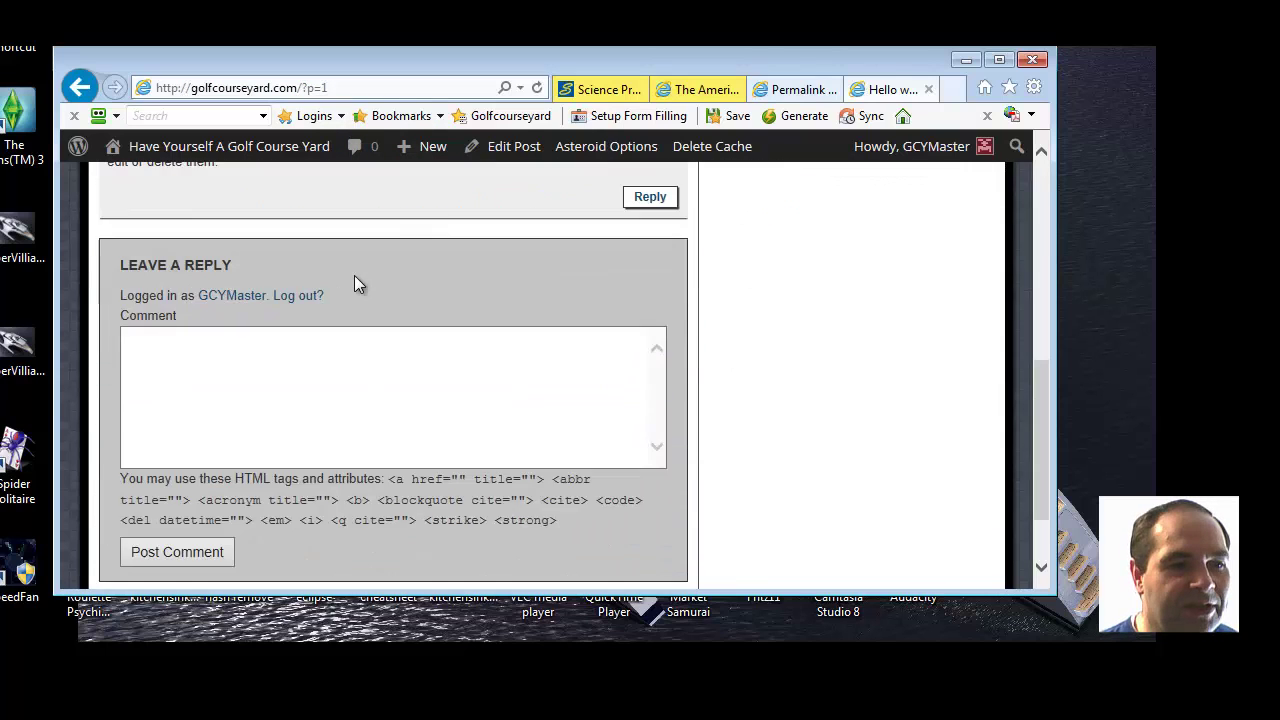
pyautogui.scroll(6, 355, 283)
# Select the Custom Structure option in the Permalink settings and enter a structure beginning with /%post_id%/post_nam
pyautogui.click(795, 95)
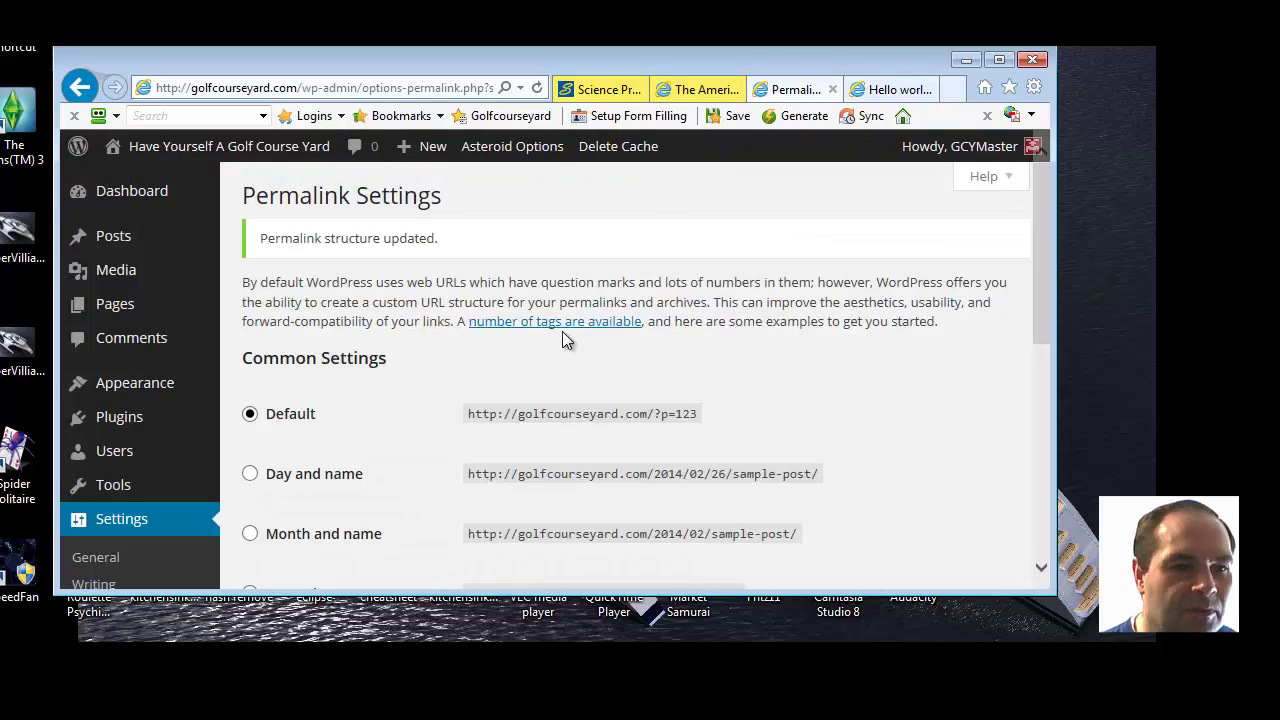
pyautogui.scroll(-3, 416, 364)
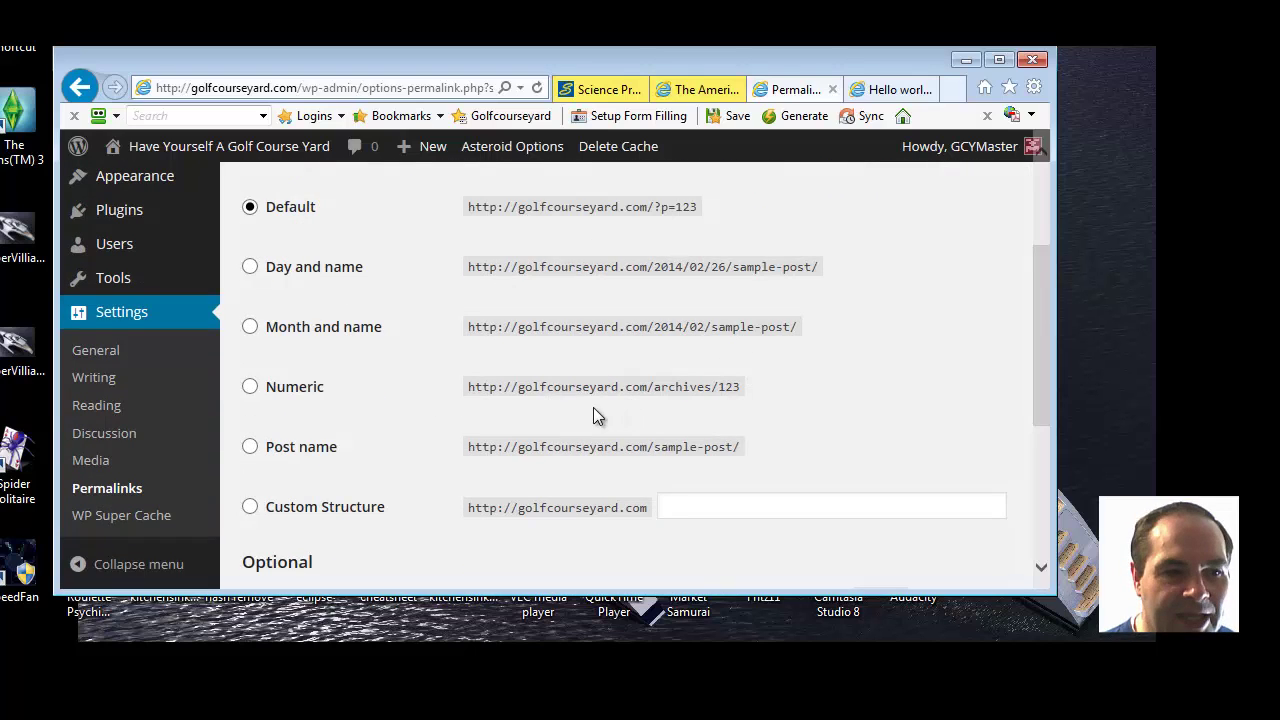
pyautogui.scroll(-1, 590, 410)
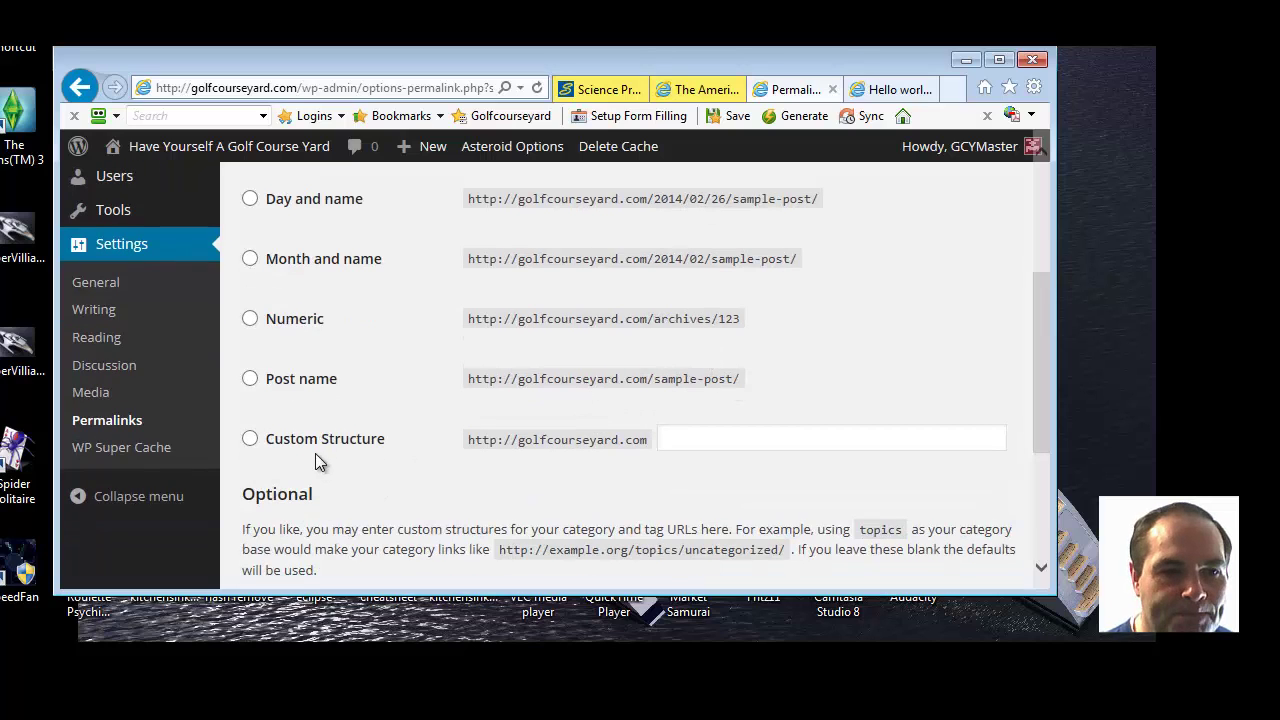
pyautogui.click(251, 440)
pyautogui.scroll(-1, 404, 470)
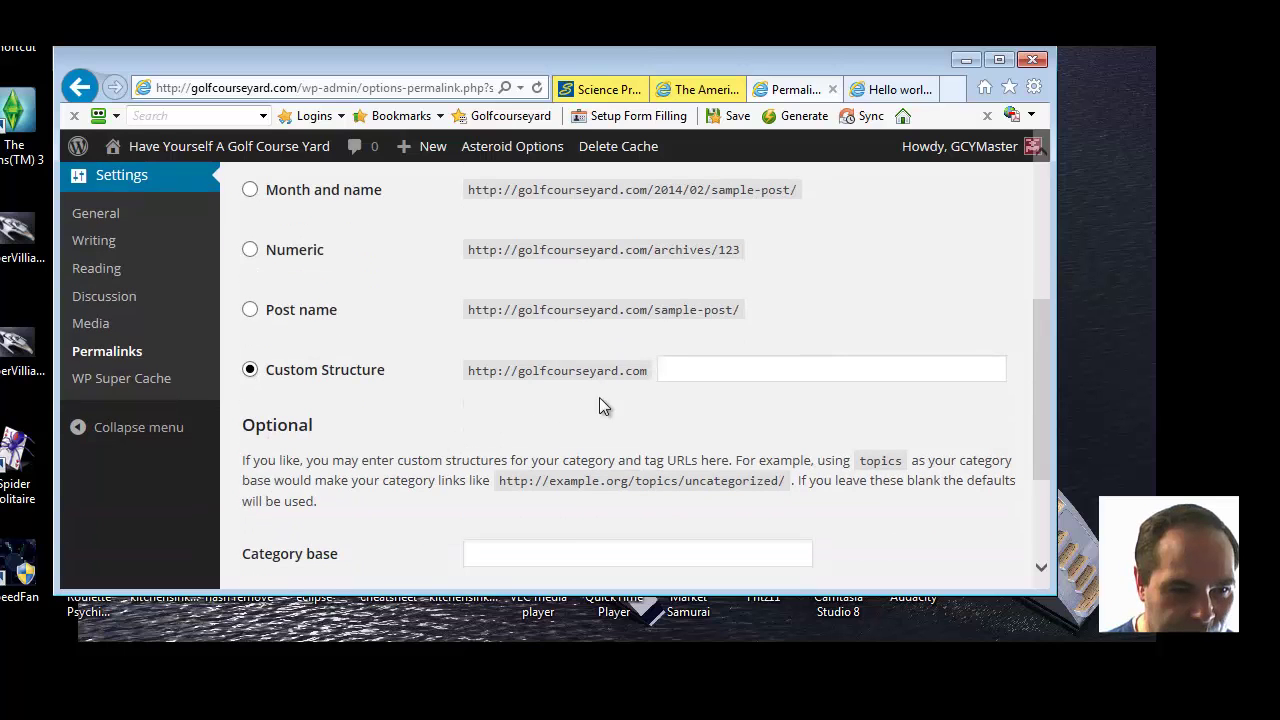
pyautogui.click(698, 373)
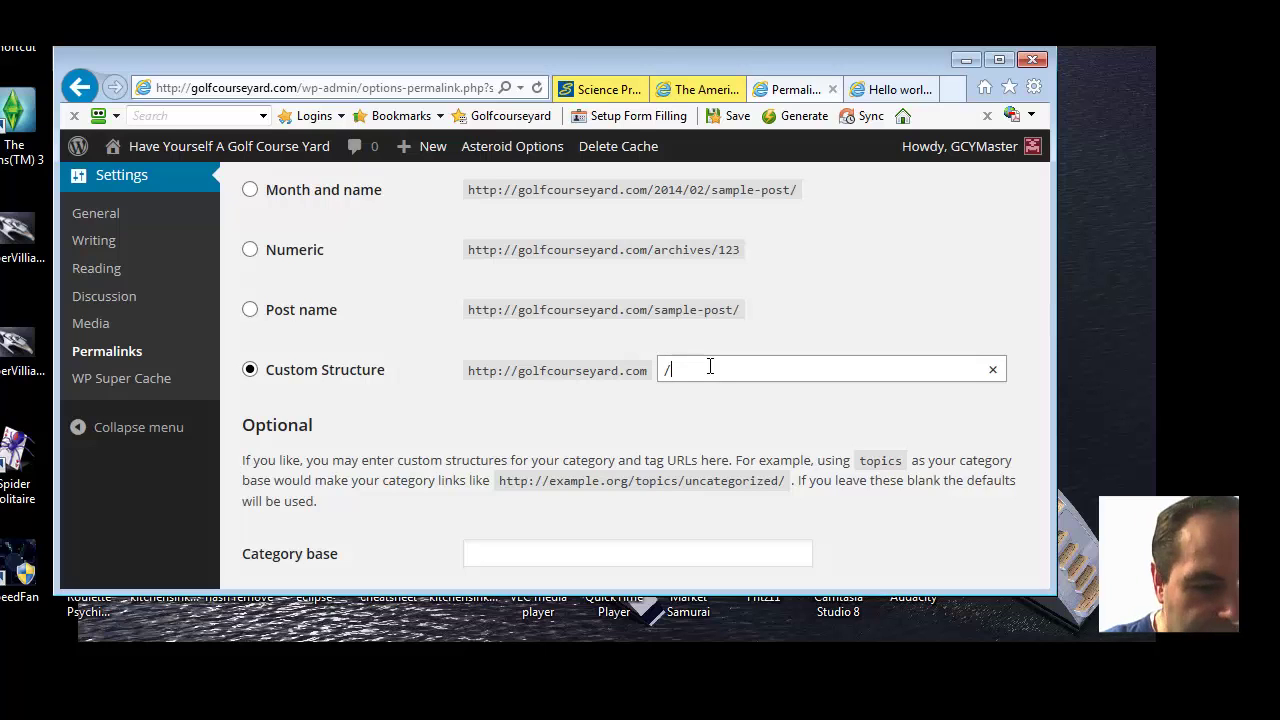
pyautogui.write('%')
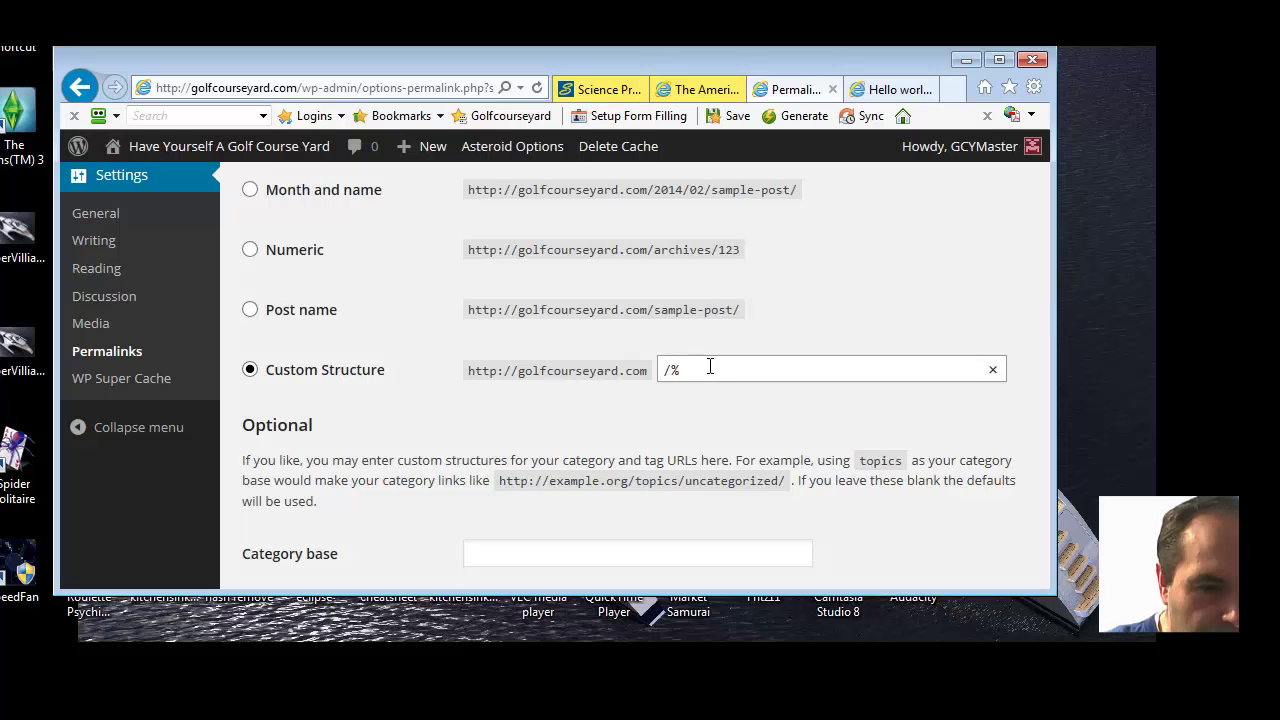
pyautogui.write('post_i')
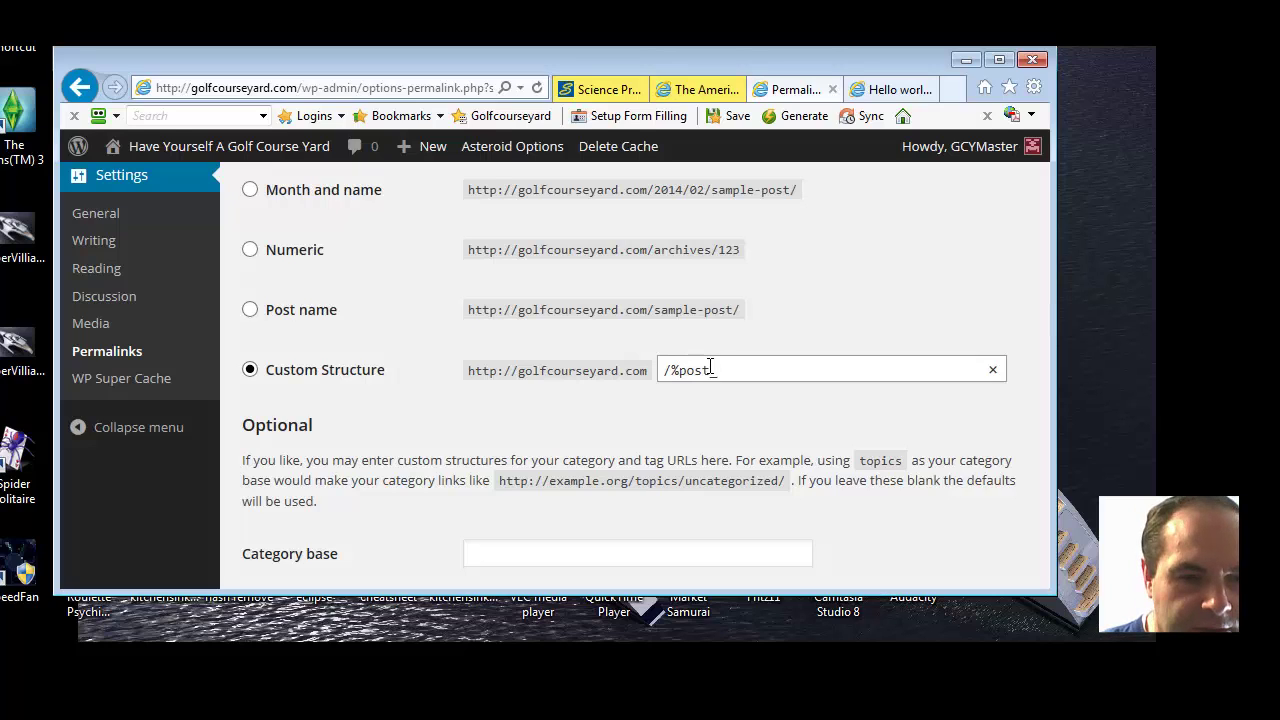
pyautogui.write('d%')
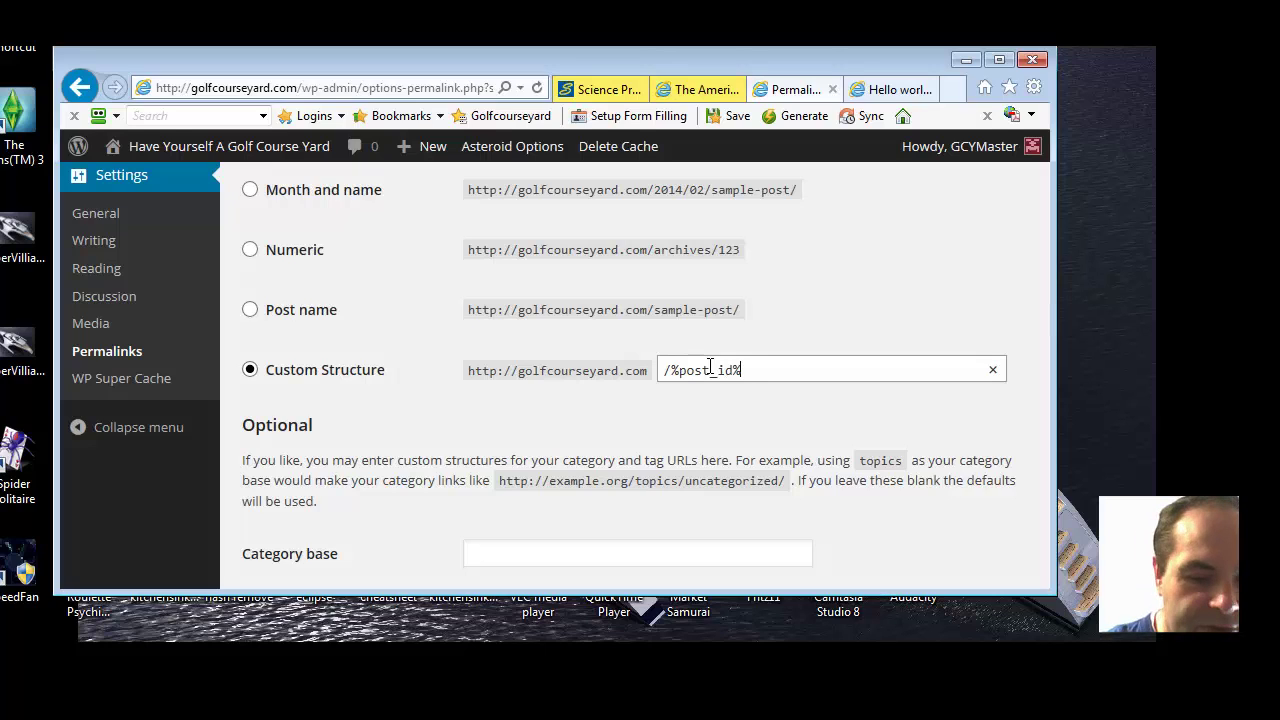
pyautogui.write('/')
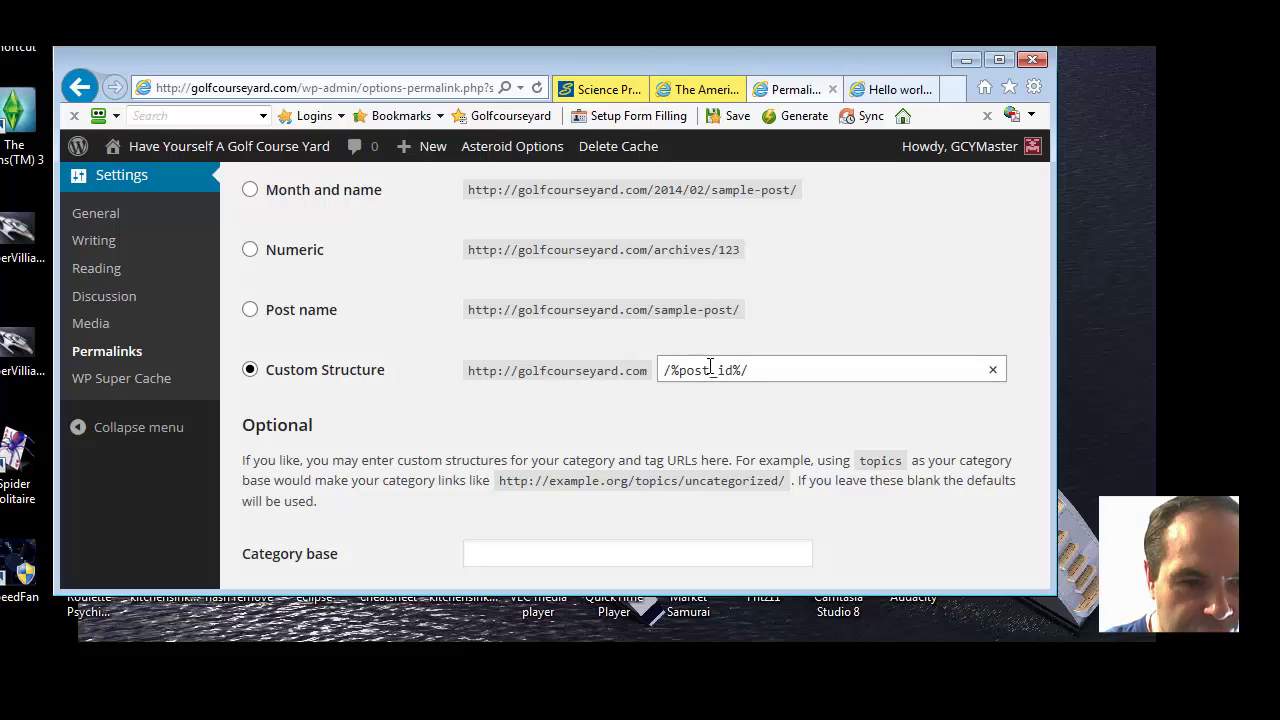
pyautogui.write('post_')
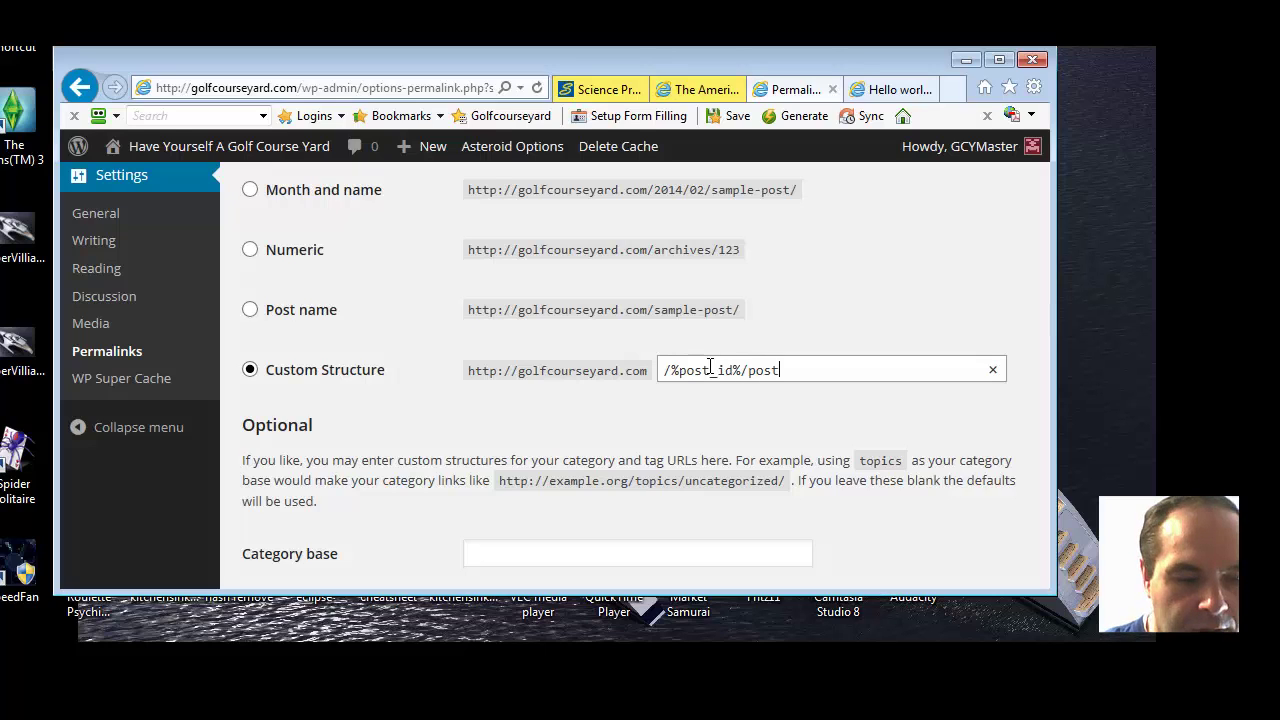
pyautogui.write('nam')
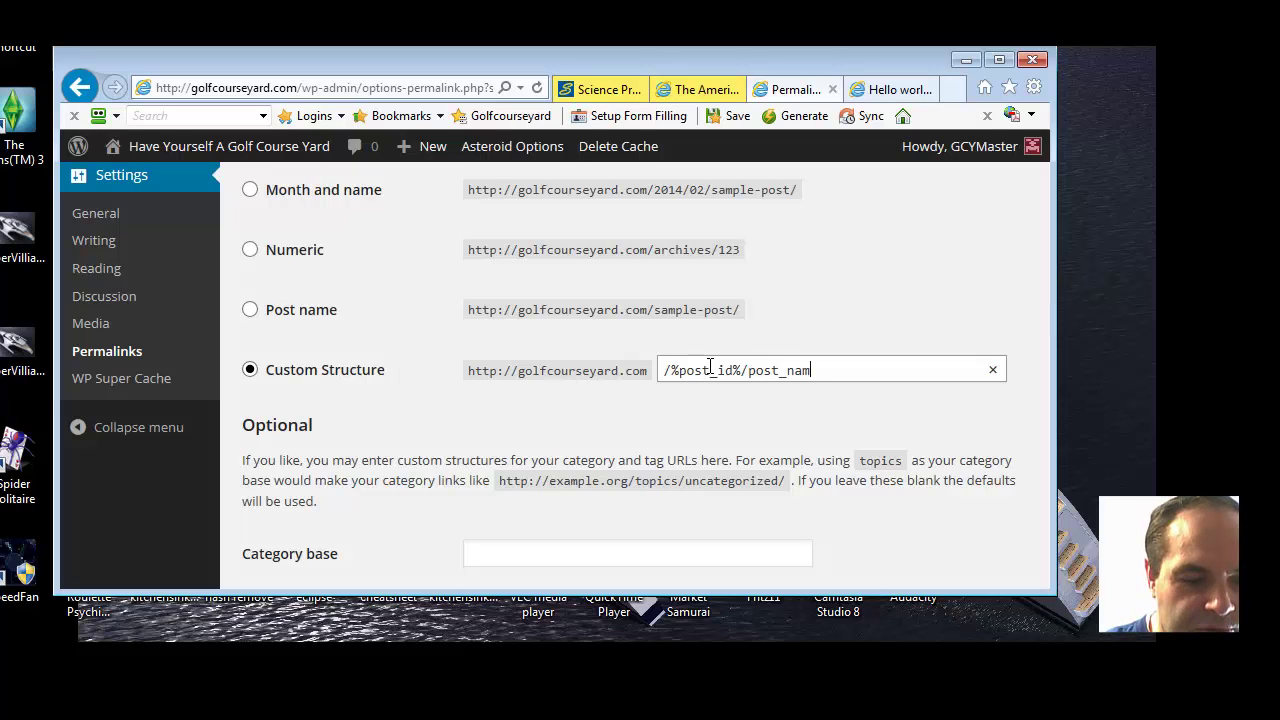